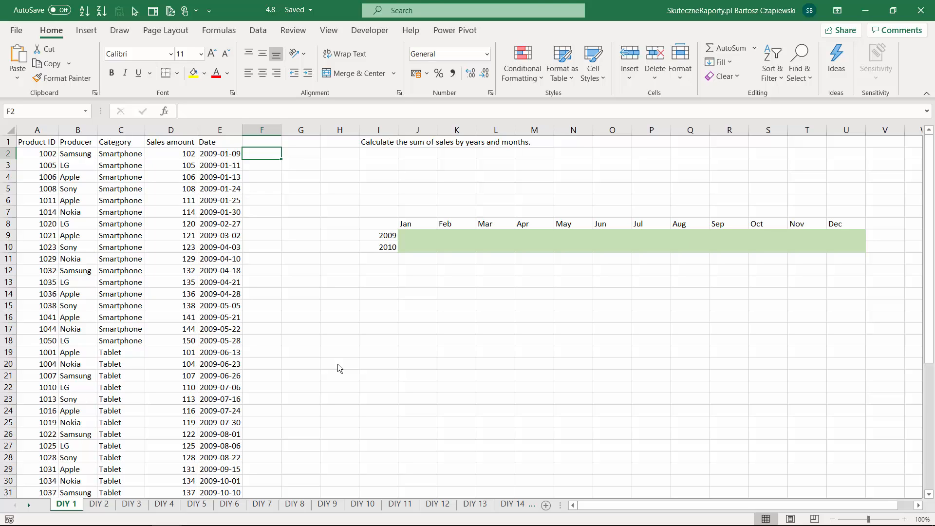
Examine the summary grid's year and month headings and the Date column that supplies them.
left_click(409, 237)
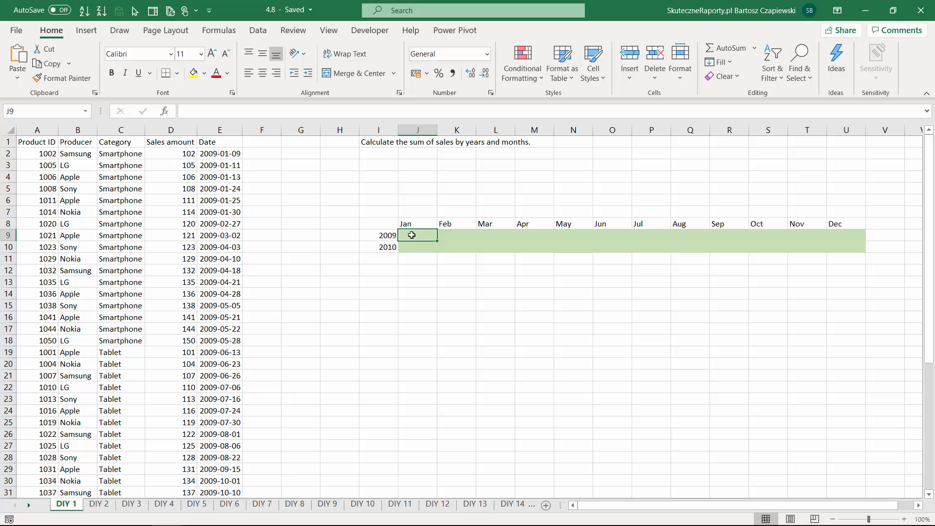
left_click(385, 235)
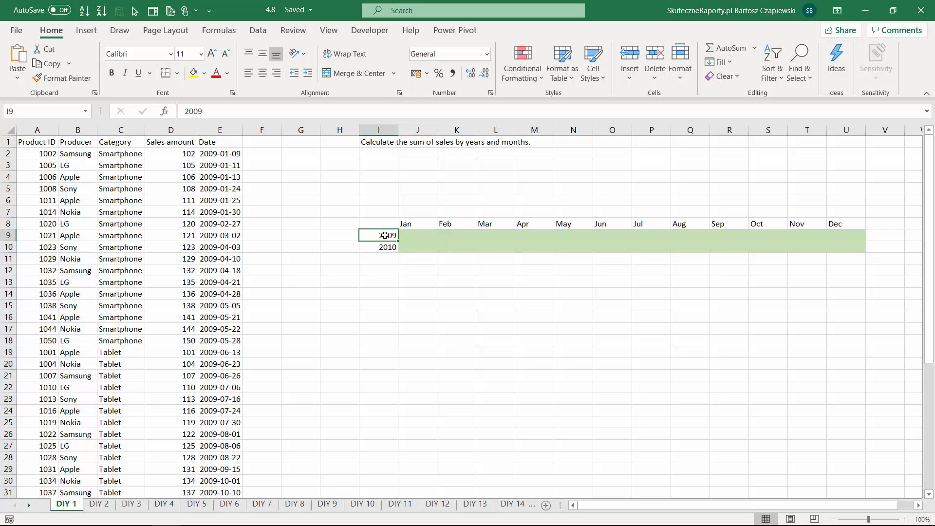
left_click(403, 227)
left_click(410, 234)
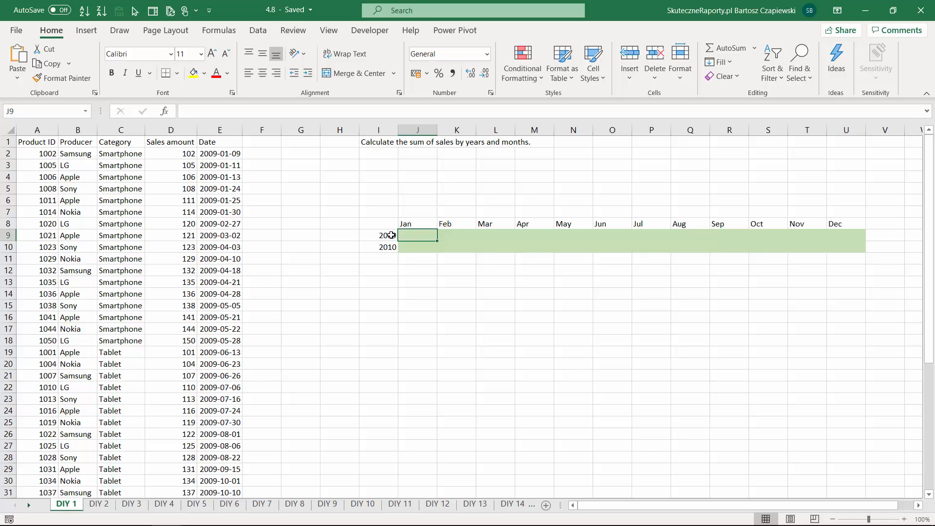
left_click(220, 141)
key("ctrl+shift+Down")
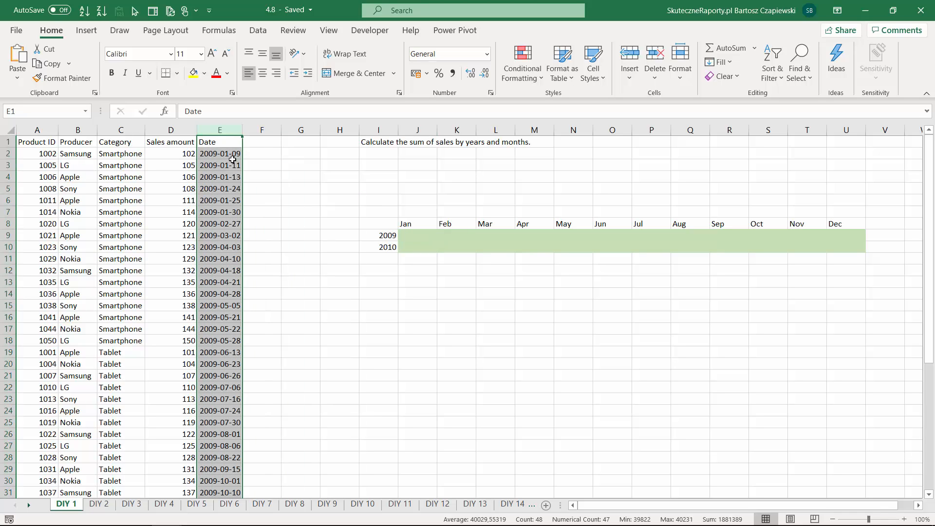
left_click(382, 235)
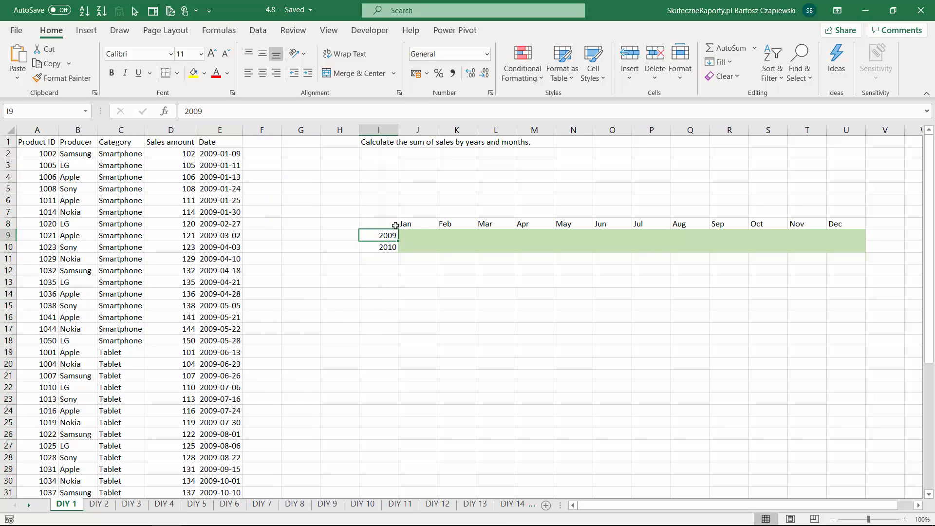
left_click(424, 224)
Add a Year column in F, with =YEAR(E2) in F2 filled down to all records.
left_click(262, 144)
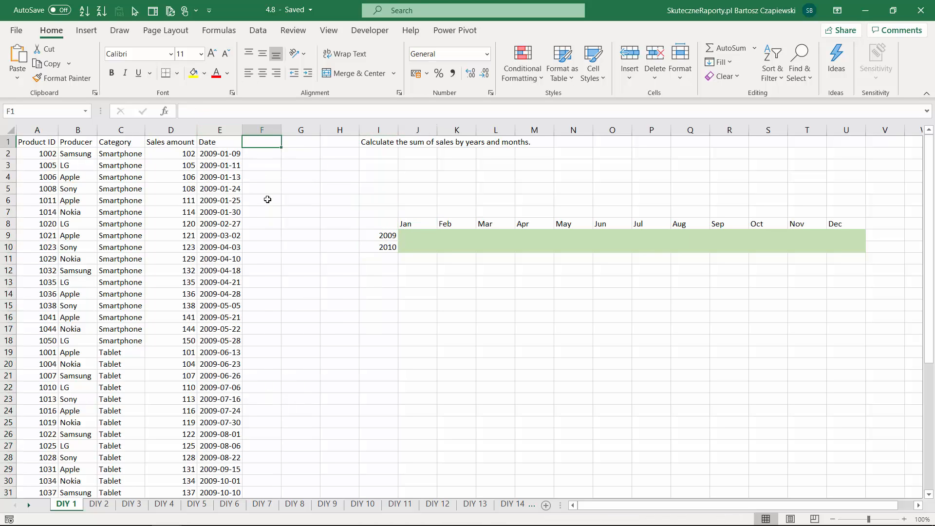
type("Year")
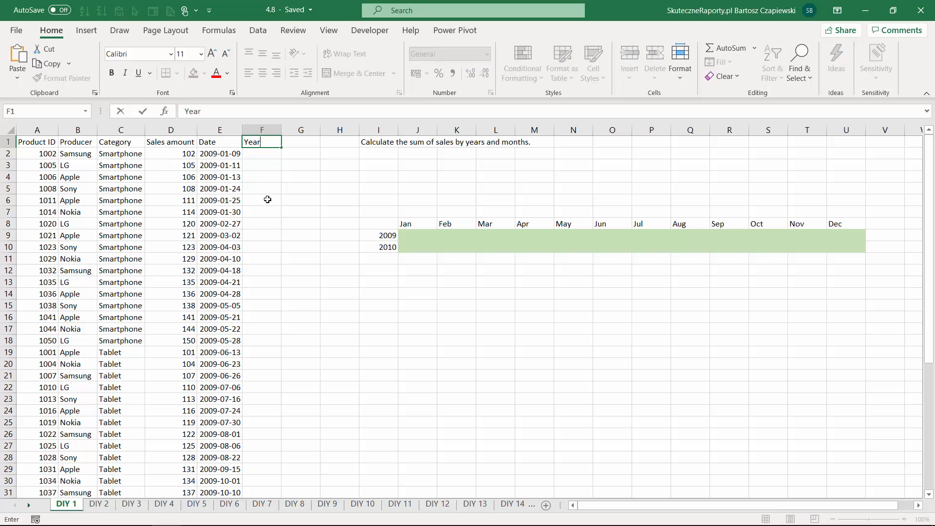
key("Return")
type("=year")
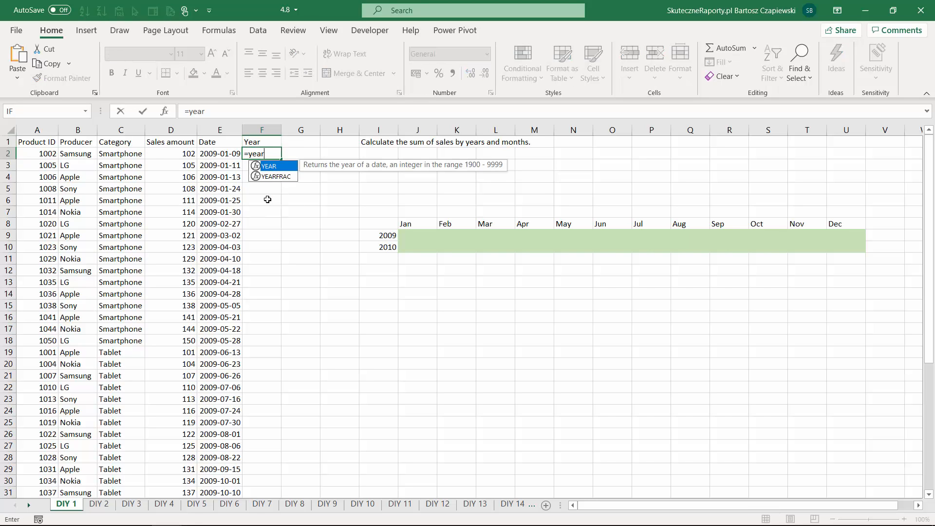
key("Tab")
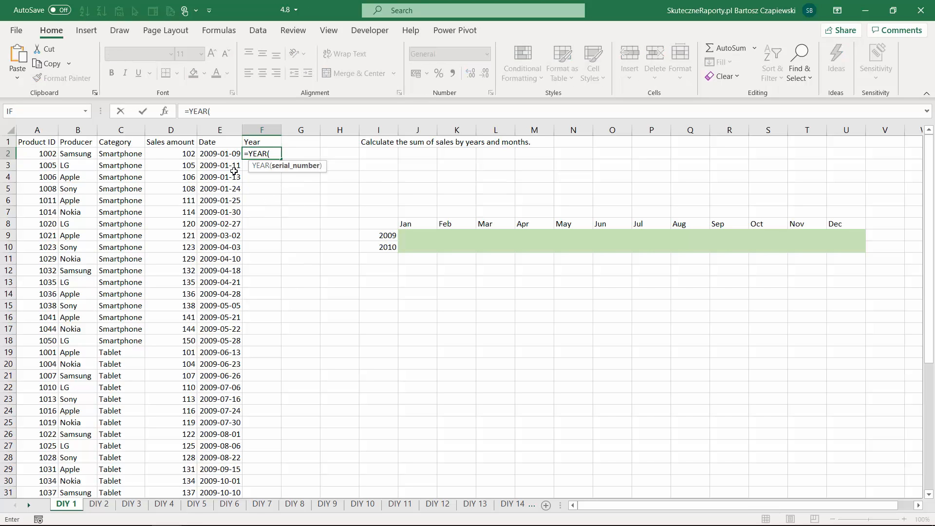
left_click(232, 156)
key("Return")
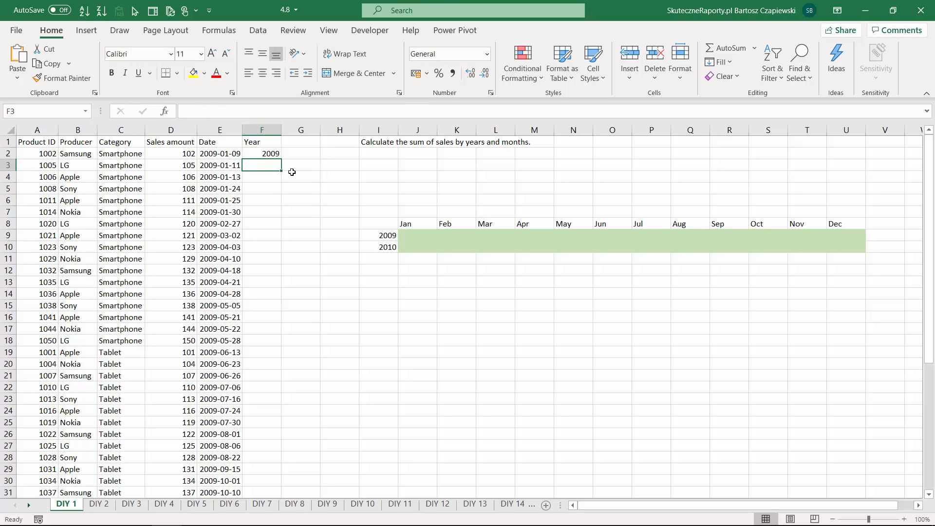
left_click(277, 155)
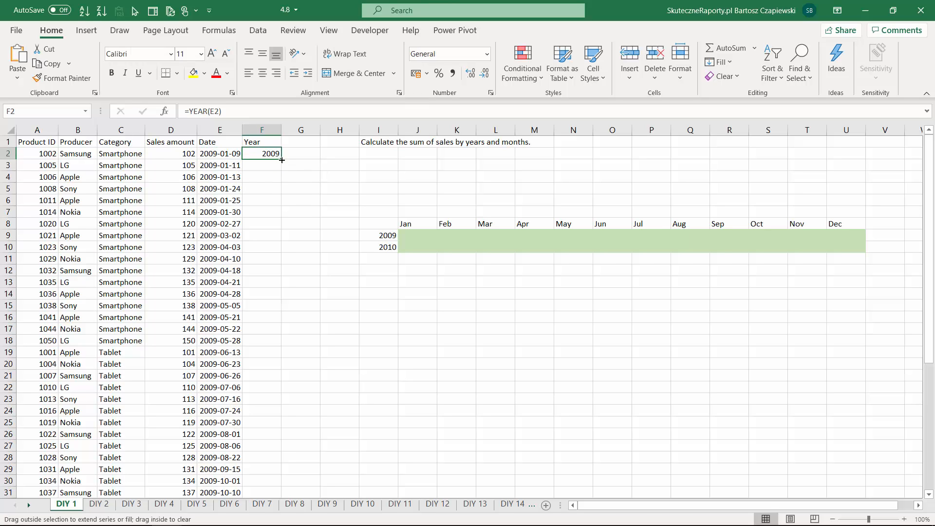
double_click(280, 160)
Add a Month column in G, with =MONTH(E2) in G2 filled down to all records.
left_click(305, 140)
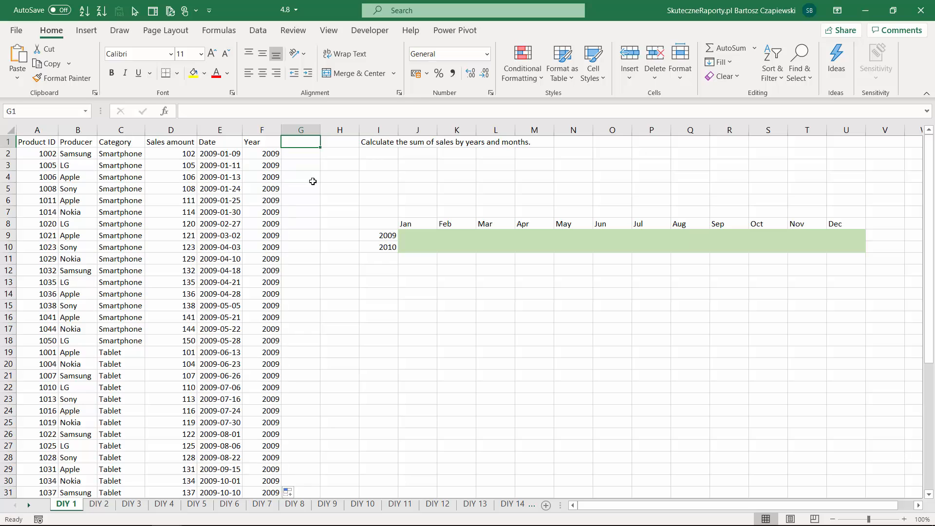
type("Month")
key("Return")
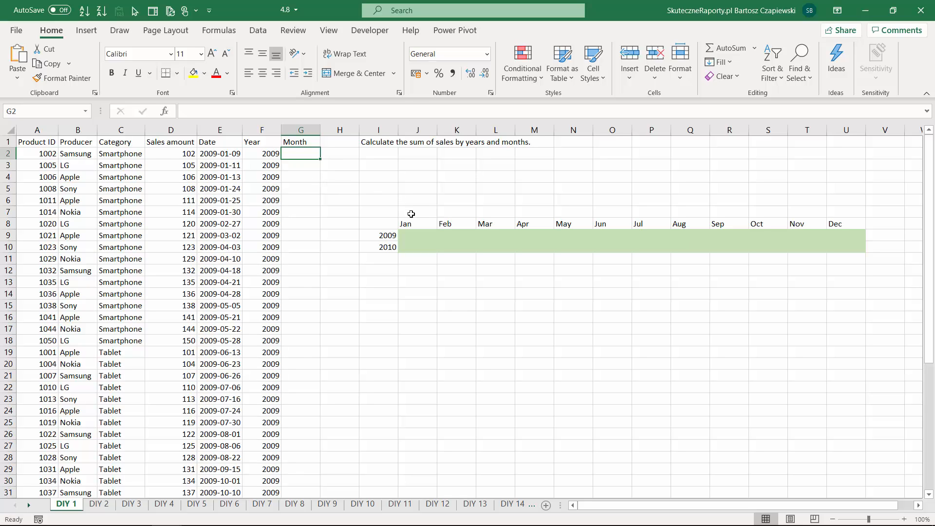
type("=mont")
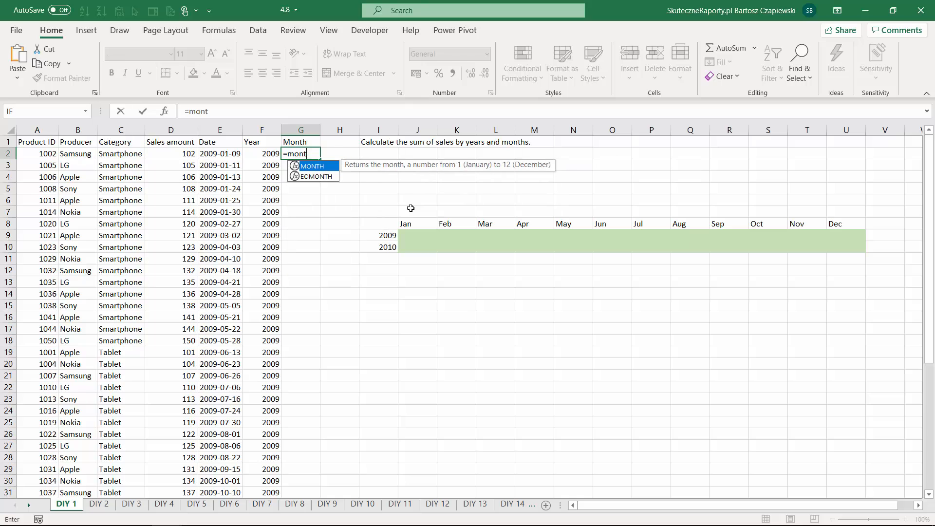
key("Tab")
left_click(237, 152)
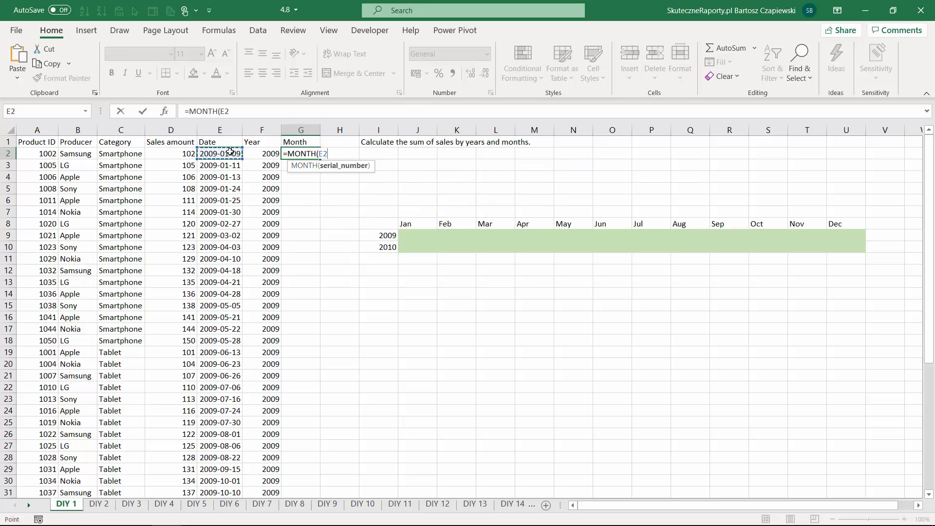
type(")")
key("Return")
left_click(308, 153)
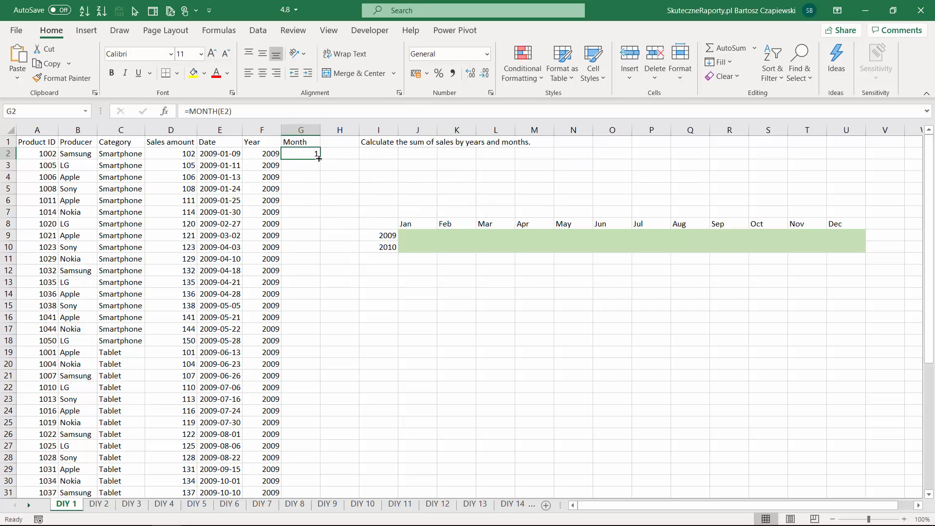
double_click(319, 159)
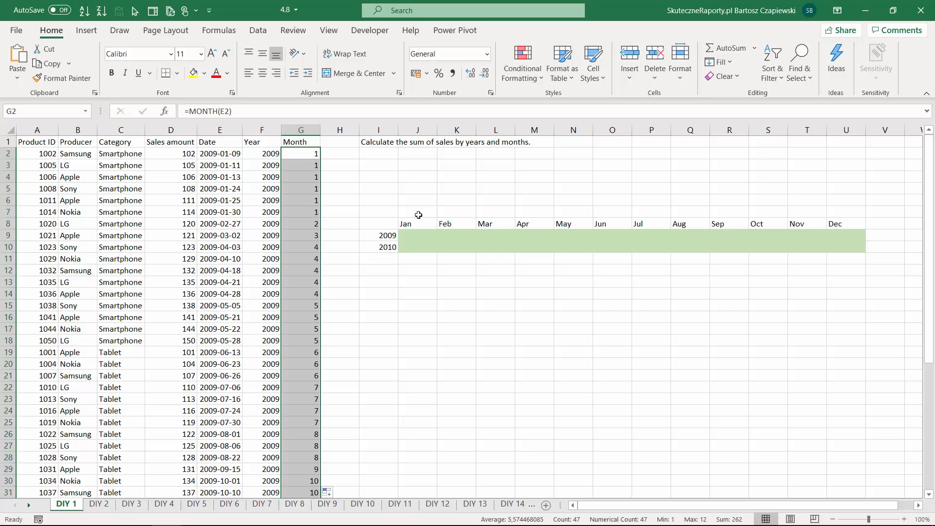
Number the months 1 to 12 in J7:U7, above the month names of the summary grid.
left_click(418, 213)
type("1")
left_click(427, 231)
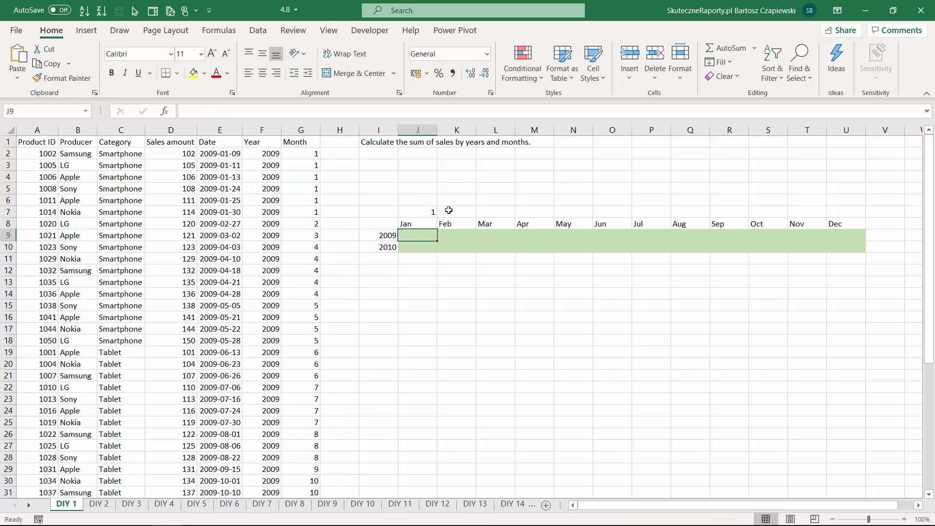
left_click(446, 217)
type("2")
key("Return")
key("Return")
left_click_drag(428, 210, 865, 217)
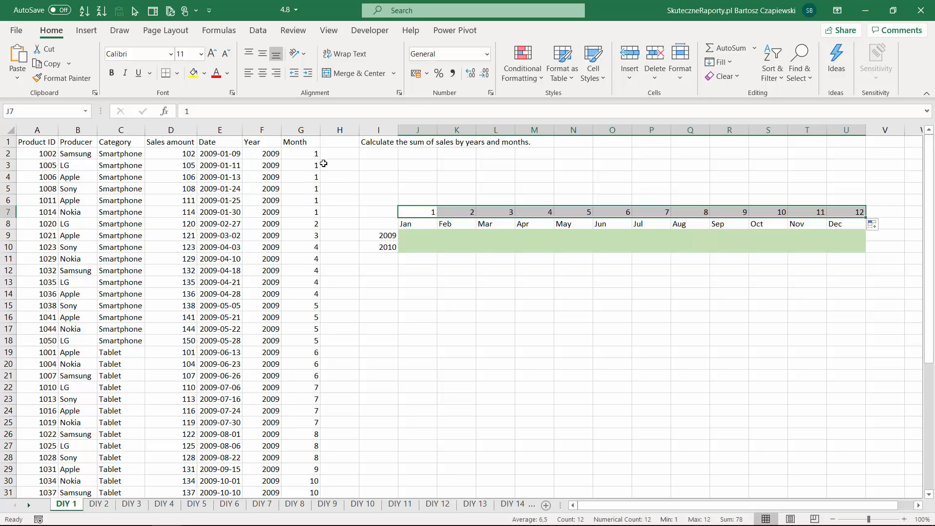
Add a second Month column in H that returns short month names with =TEXT(E2;"mmm") for all records.
left_click(331, 142)
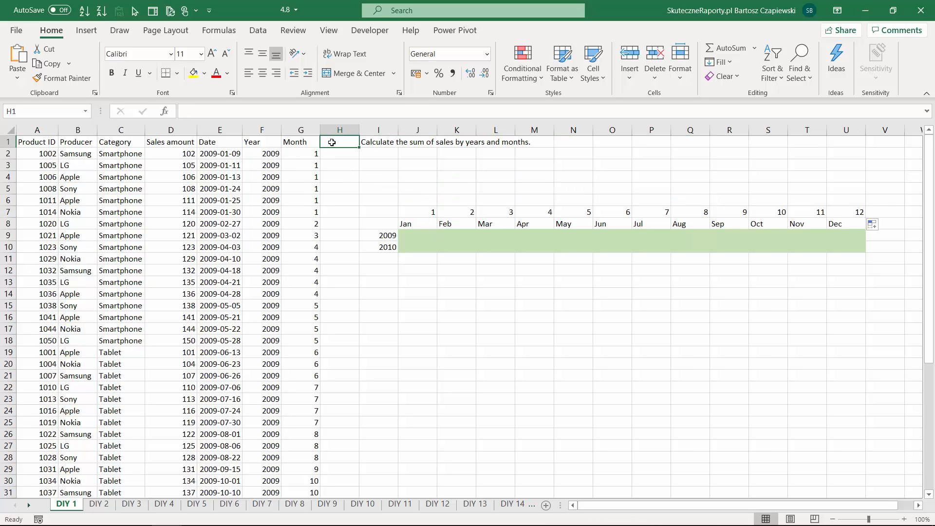
type("Month")
key("Return")
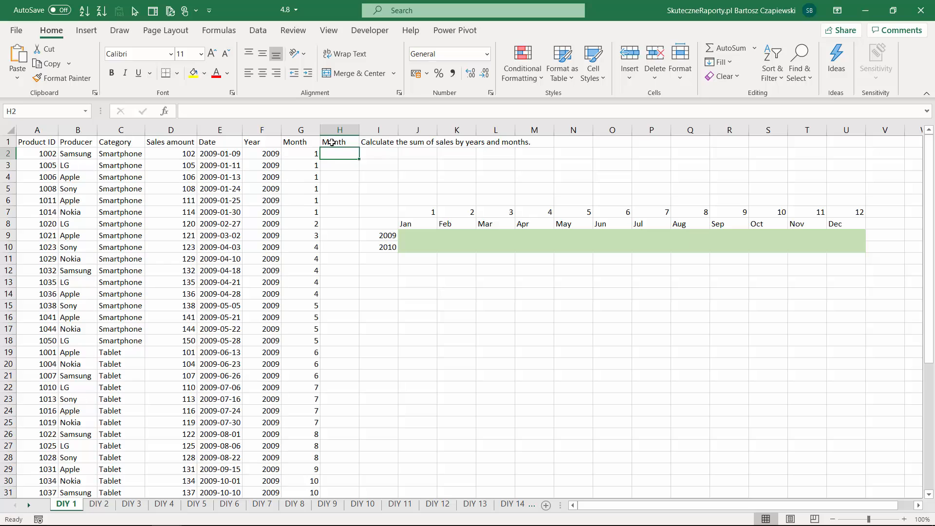
type("=text")
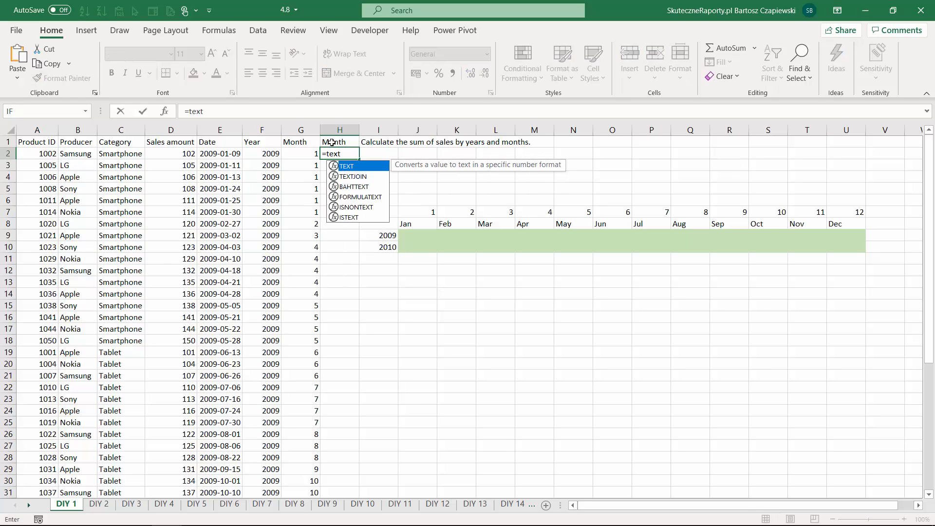
key("Tab")
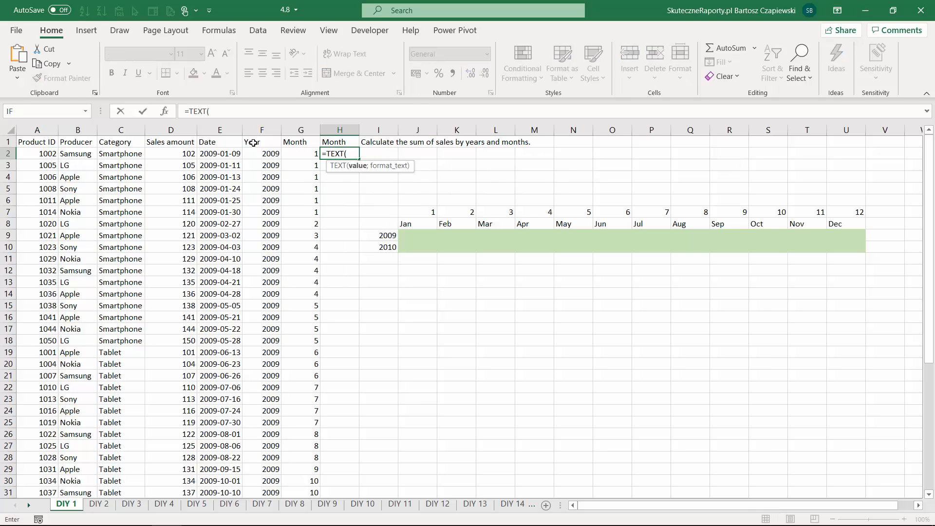
left_click(222, 154)
type(";")
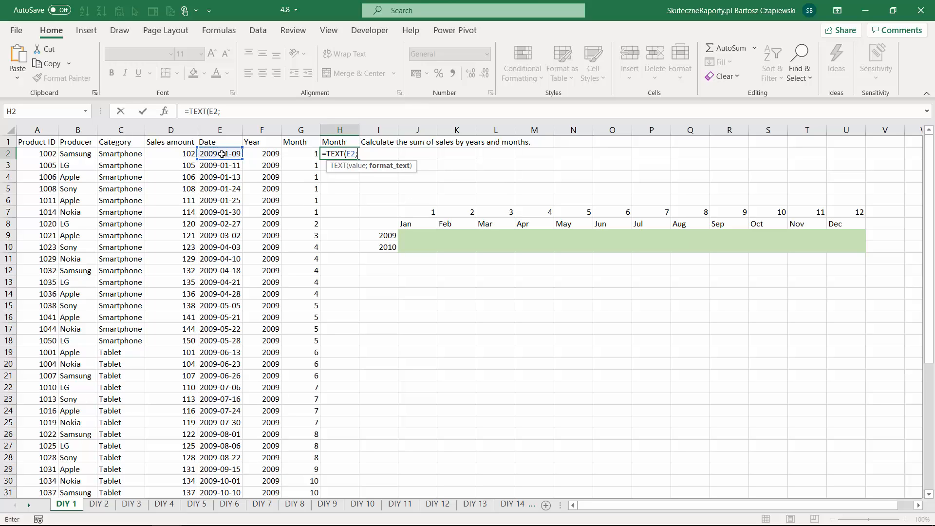
type("\"mmm\")")
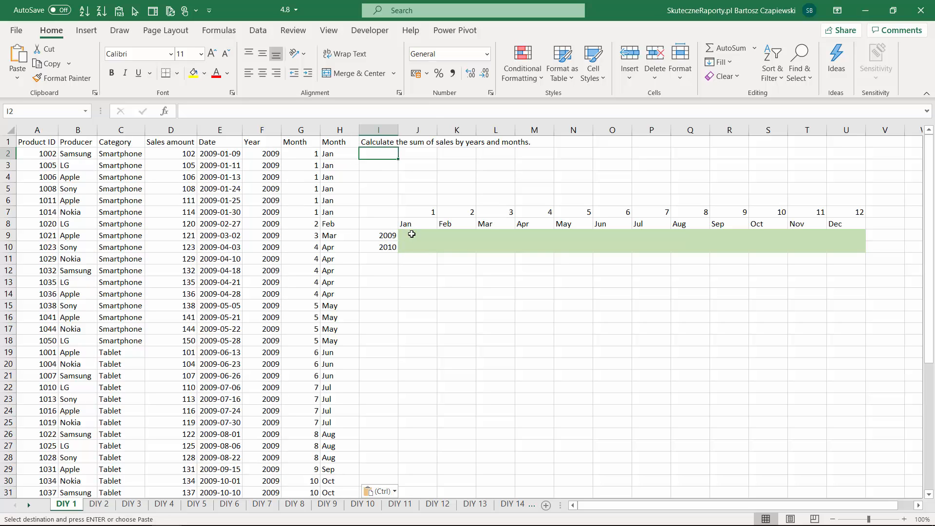
Start a SUMIFS formula in J9 with the Sales amount column D:D as the sum range.
left_click(410, 231)
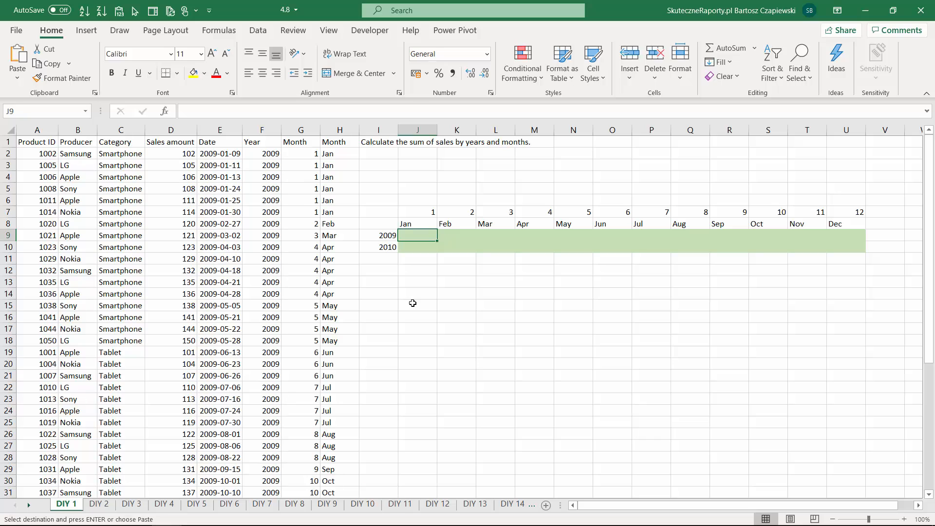
type("=sum")
key("Down")
key("Down")
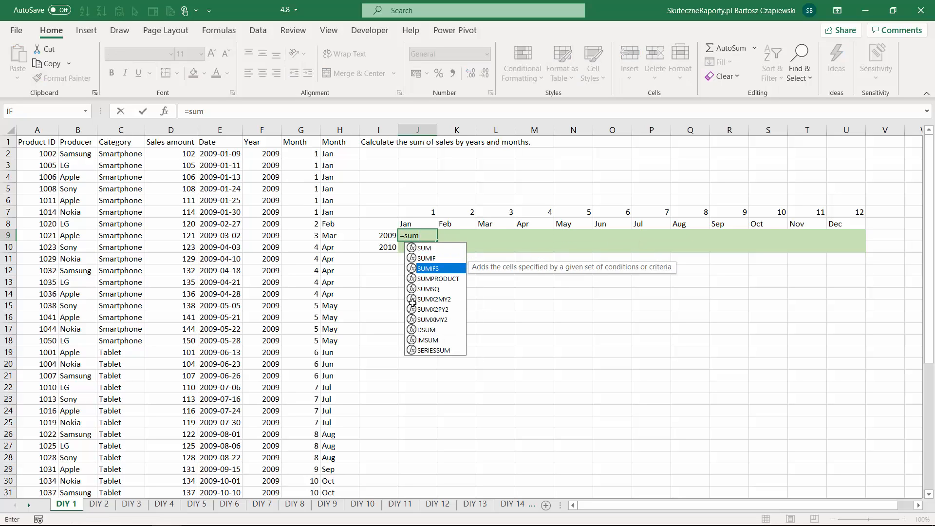
key("Tab")
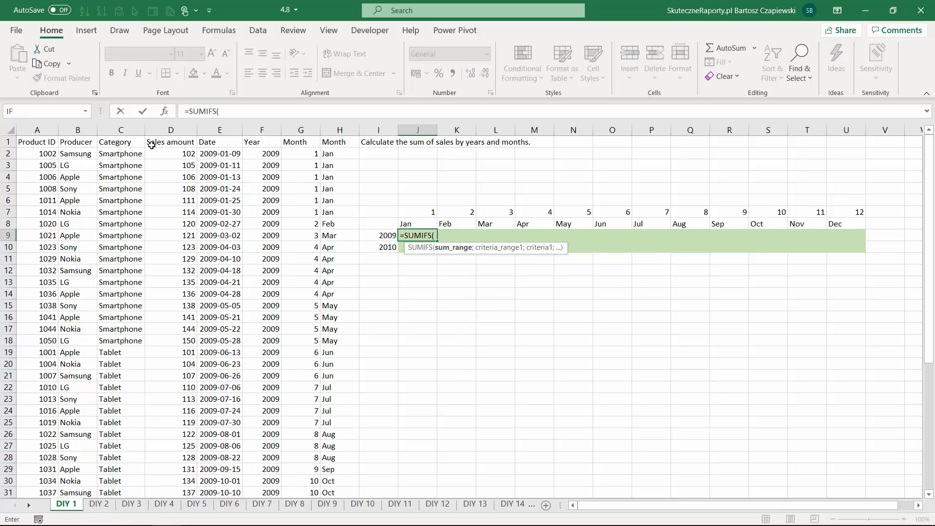
left_click(171, 129)
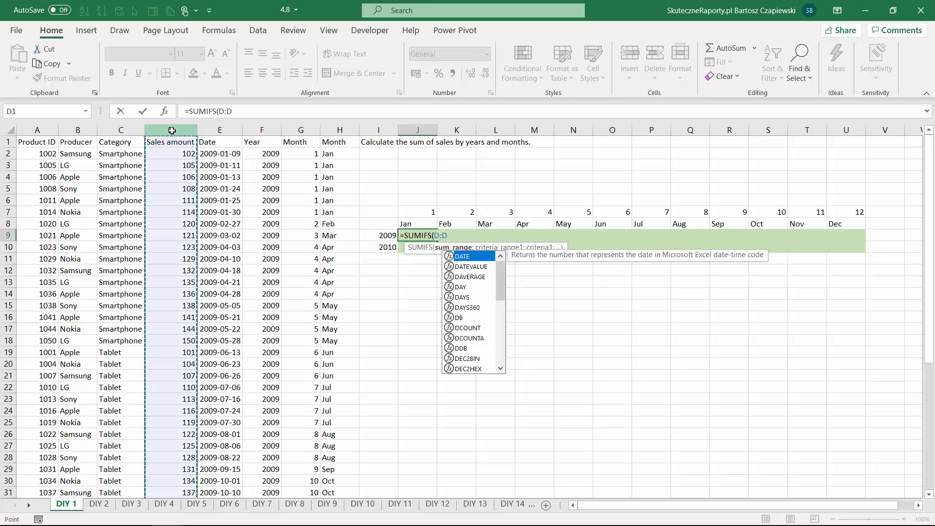
type(";")
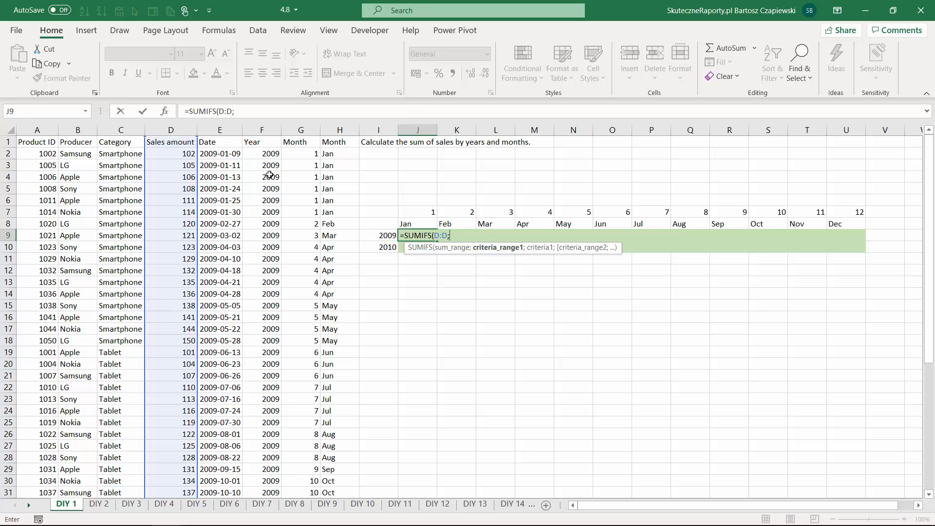
Complete the J9 formula with year criteria F:F;I9 and month criteria H:H;J8.
left_click(266, 129)
type(";")
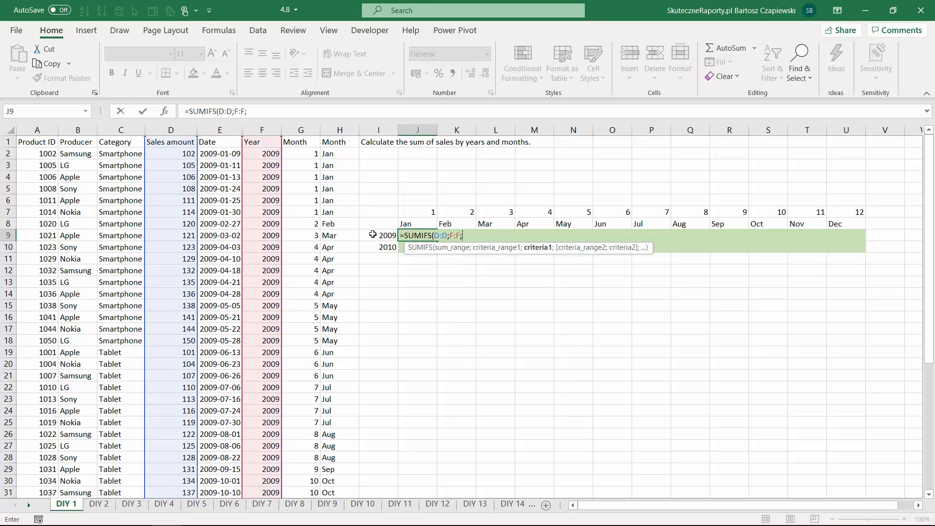
left_click(383, 236)
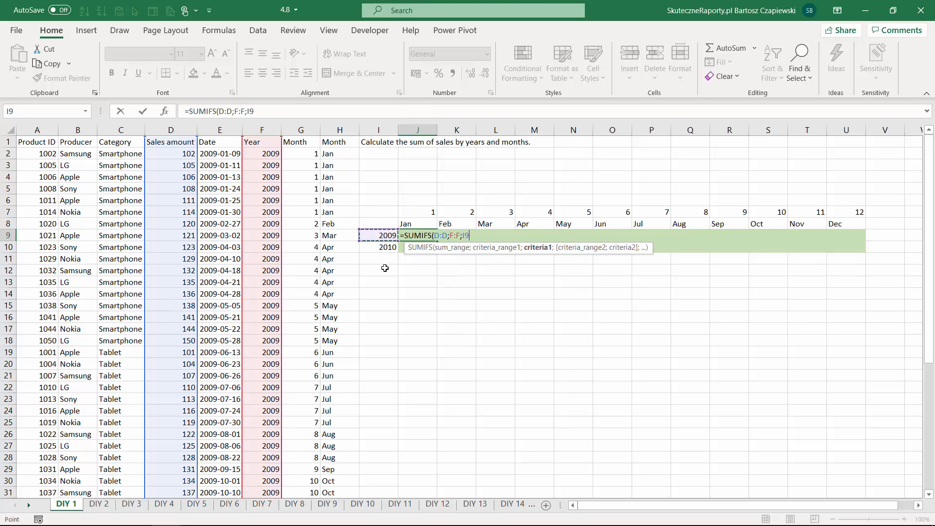
type(";")
left_click(335, 130)
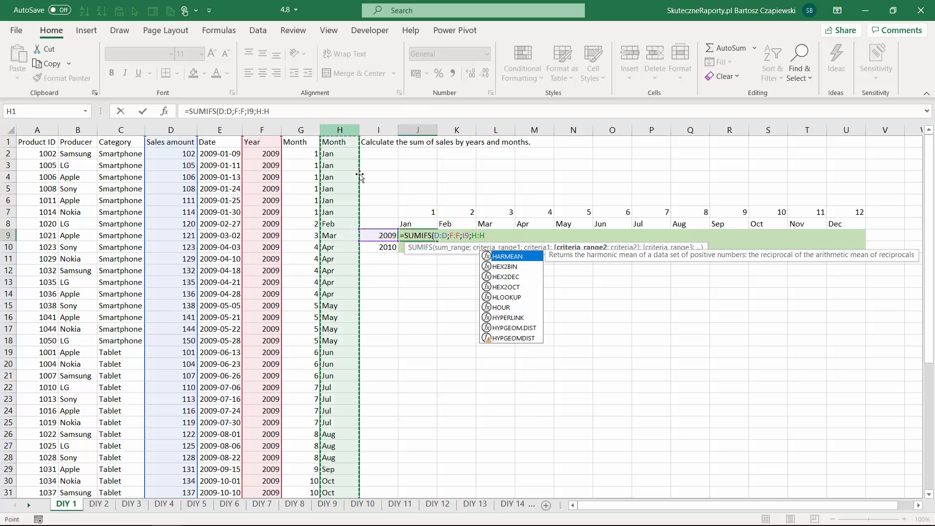
type(";")
left_click(412, 223)
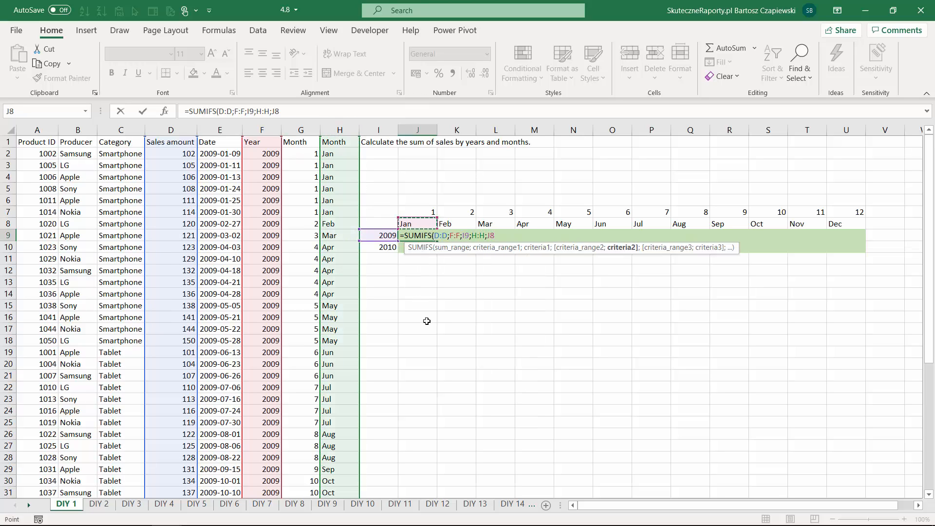
type(")")
key("Return")
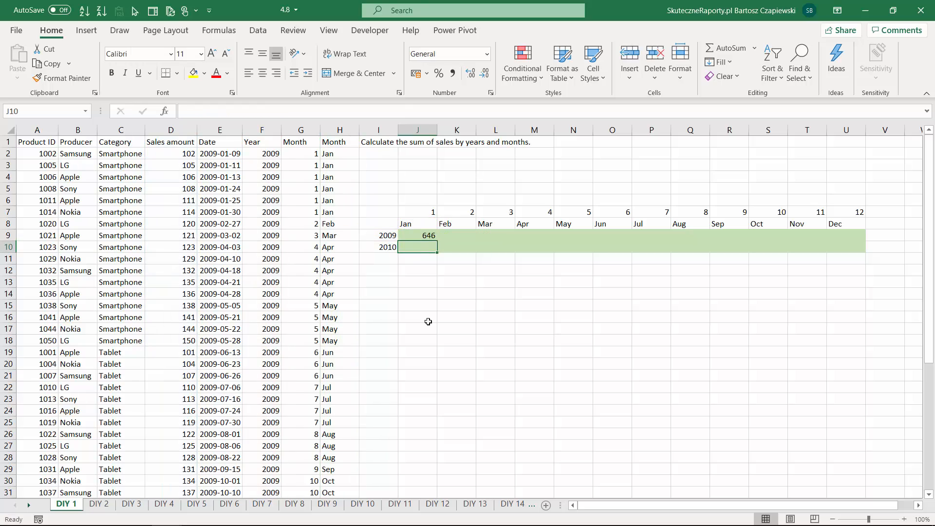
Make the D:D, F:F and H:H ranges in the J9 SUMIFS formula absolute as $D:$D, $F:$F and $H:$H.
left_click(428, 236)
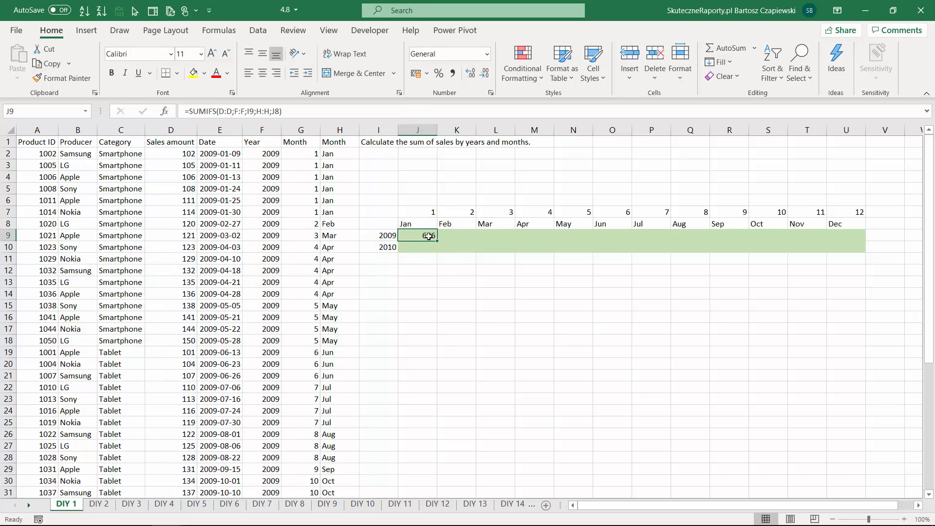
left_click(224, 111)
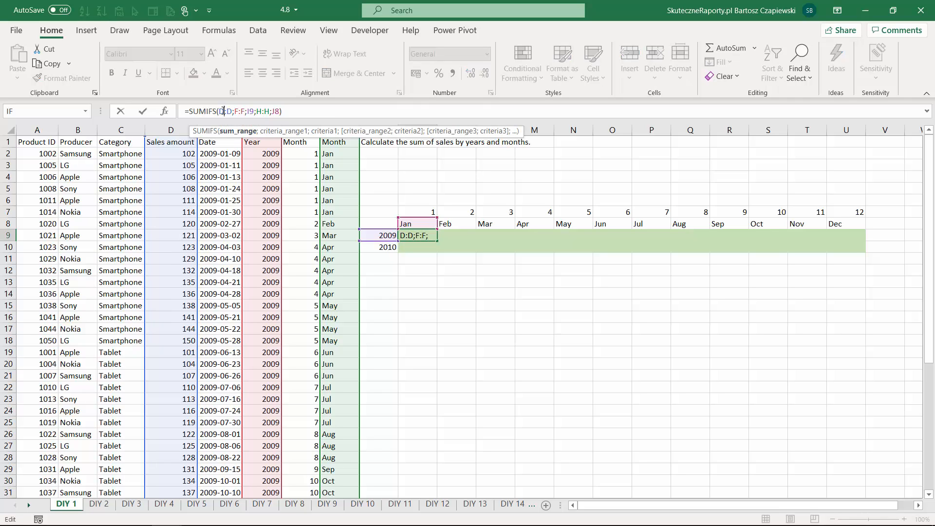
key("F4")
key("Right")
key("Right")
key("F4")
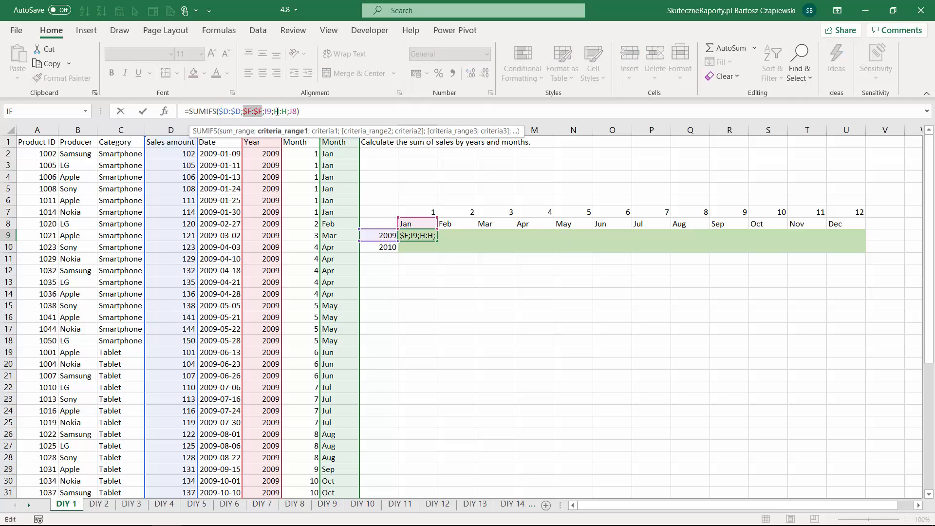
left_click(283, 112)
key("F4")
Change the J9 formula's criteria to mixed references, $I9 for the year and J$8 for the month.
left_click(270, 111)
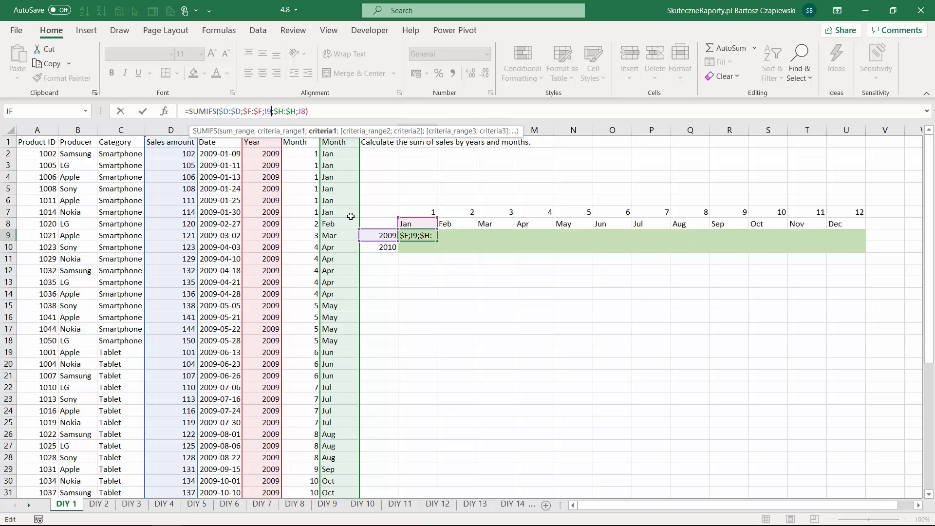
key("F4")
key("F4")
key("F4")
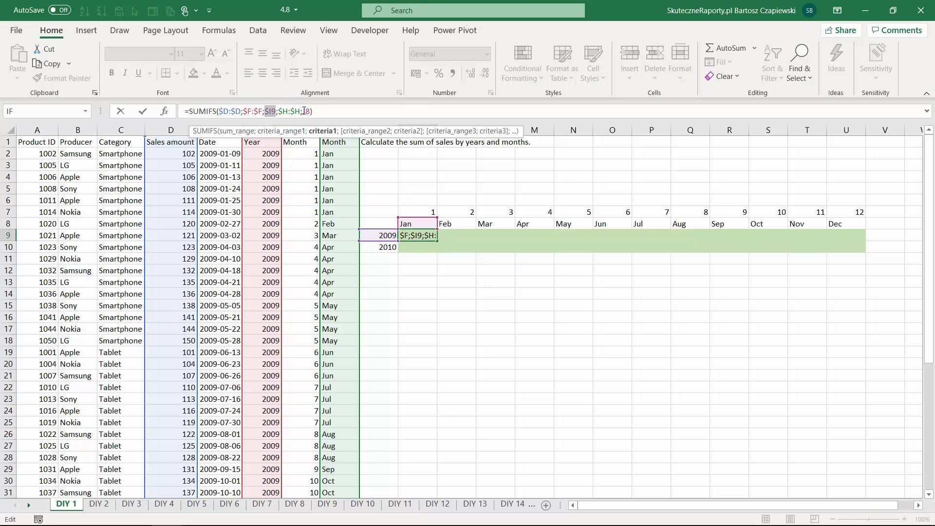
left_click(305, 111)
key("F4")
key("F4")
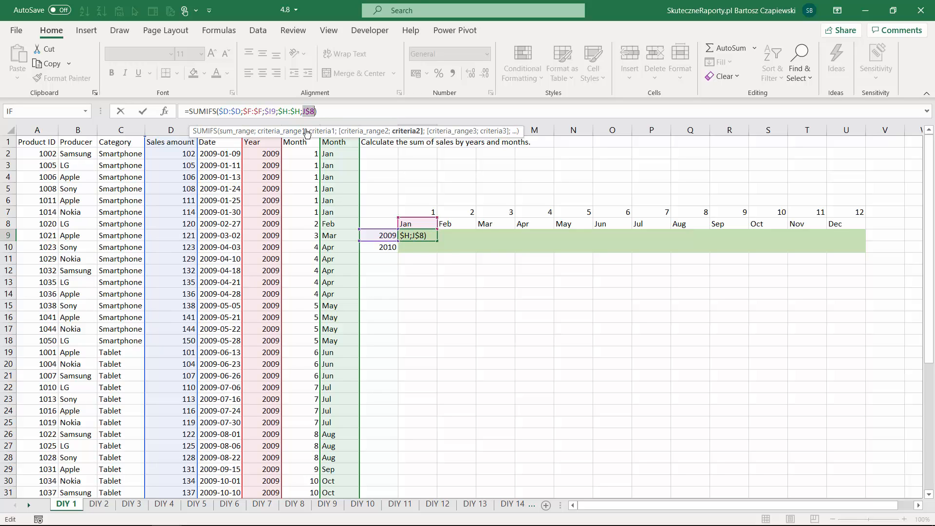
key("Return")
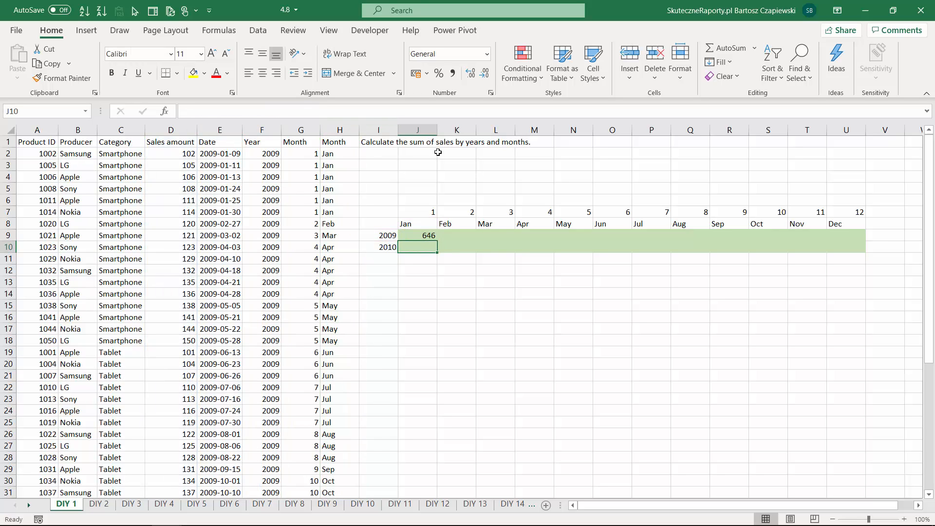
Fill the J9 formula across the whole summary grid J9:U10.
left_click(432, 237)
left_click_drag(437, 241, 867, 250)
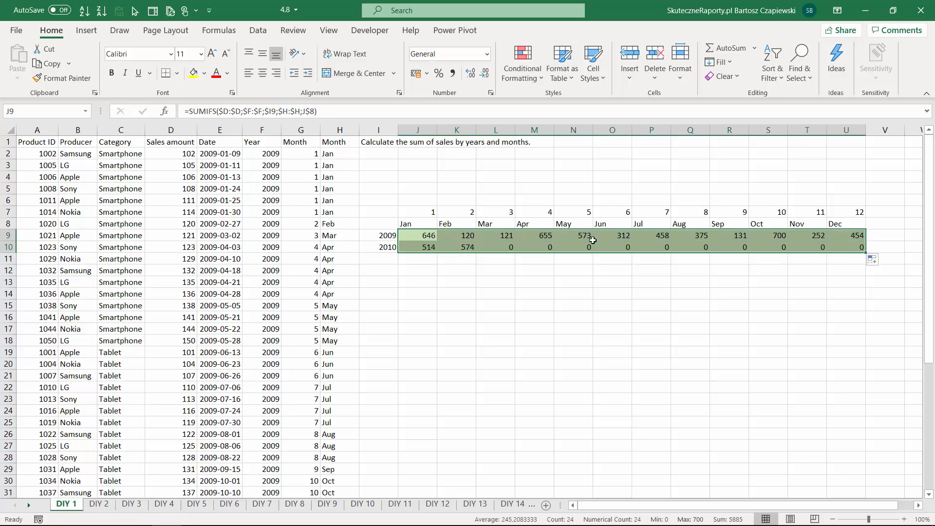
left_click(427, 235)
On the DIY 2 sheet, count the #N/A errors of column A in E1 with =COUNTIF(A:A;"#N/A").
key("ctrl+Page_Down")
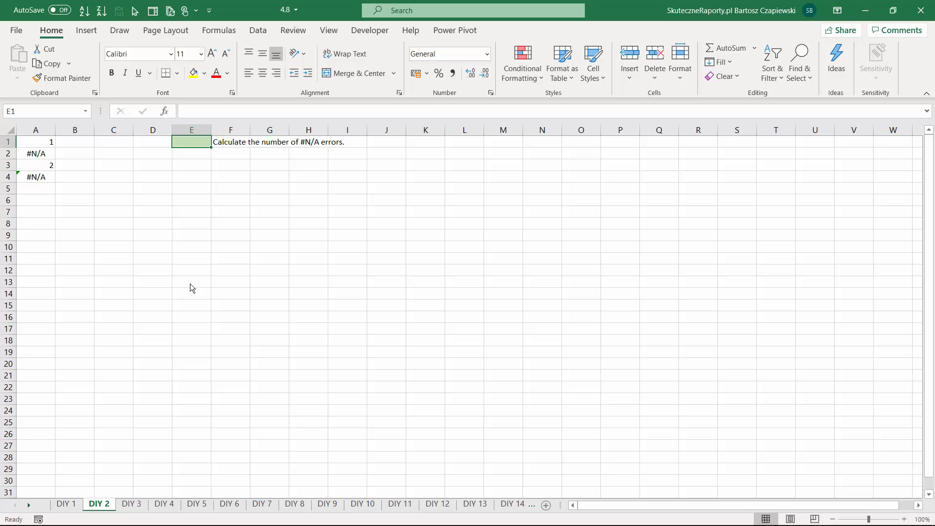
type("=coun")
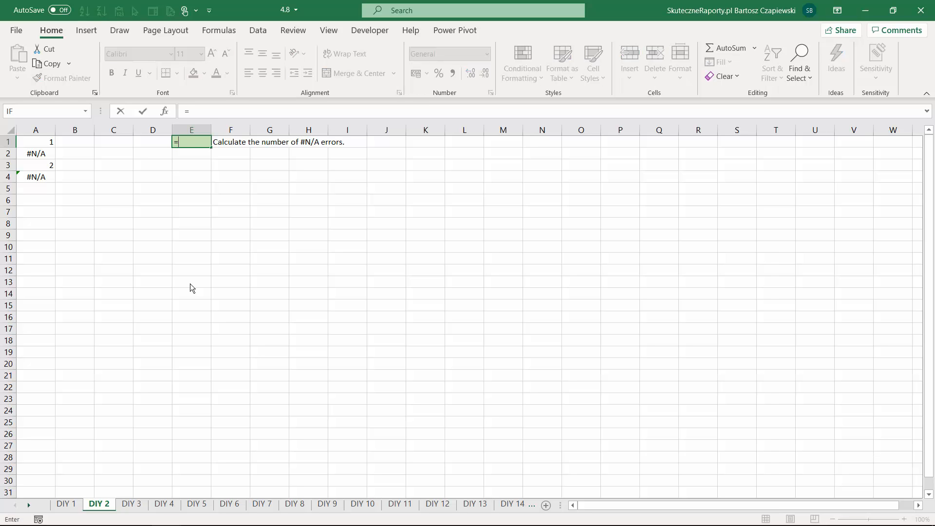
key("Down")
key("Down")
key("Down")
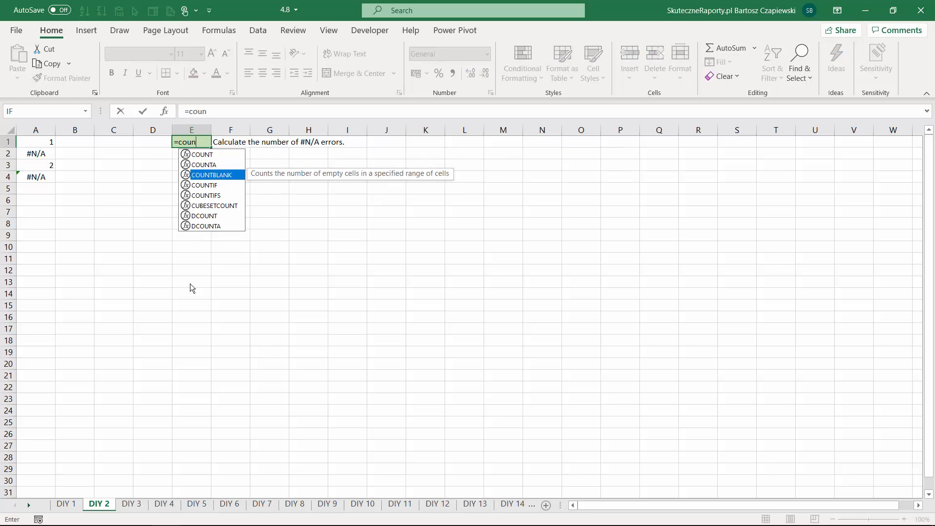
key("Tab")
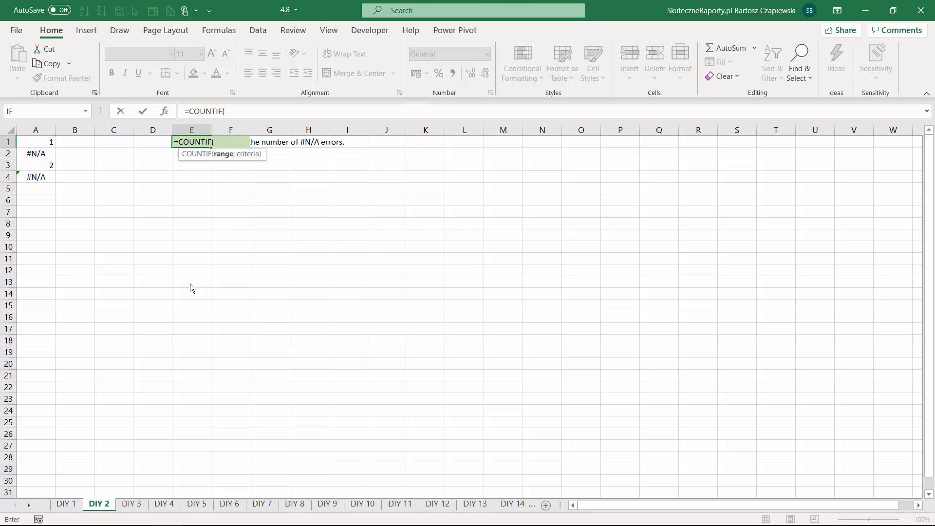
left_click(34, 131)
type(";")
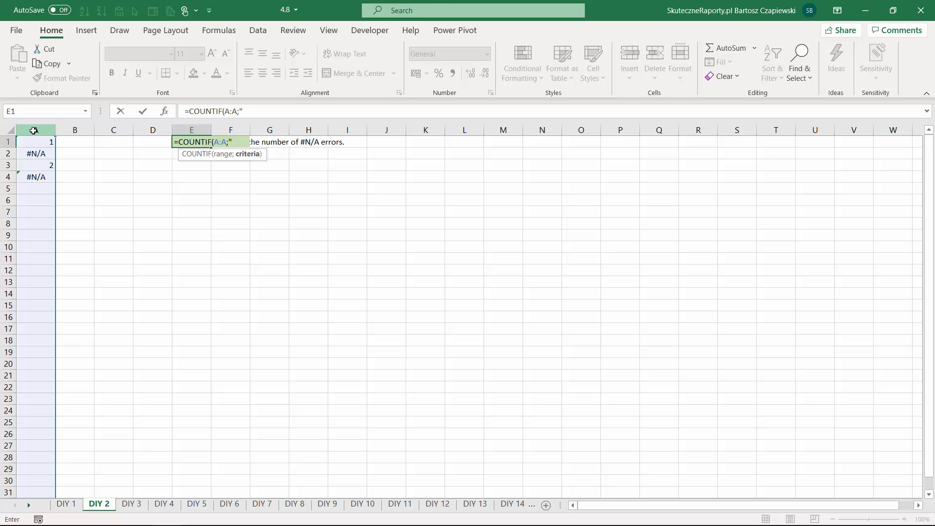
type("\"#N/A")
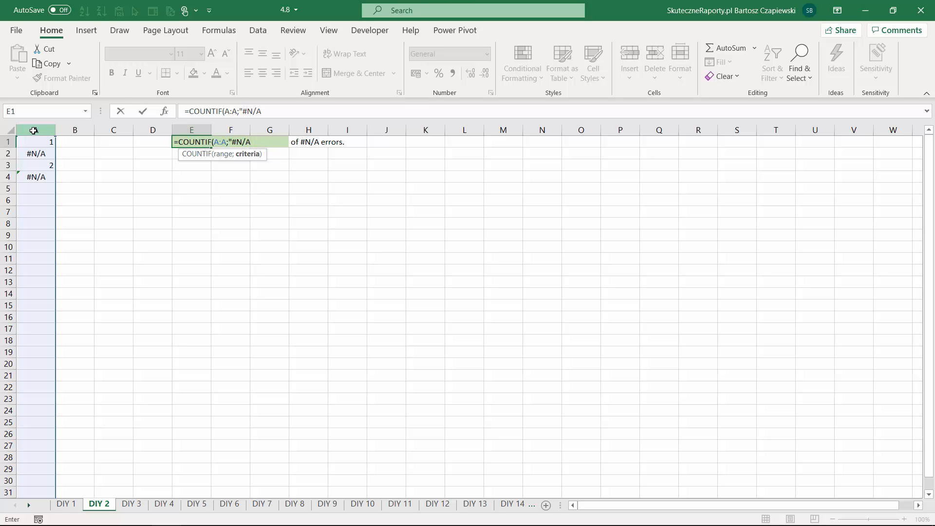
type("\")")
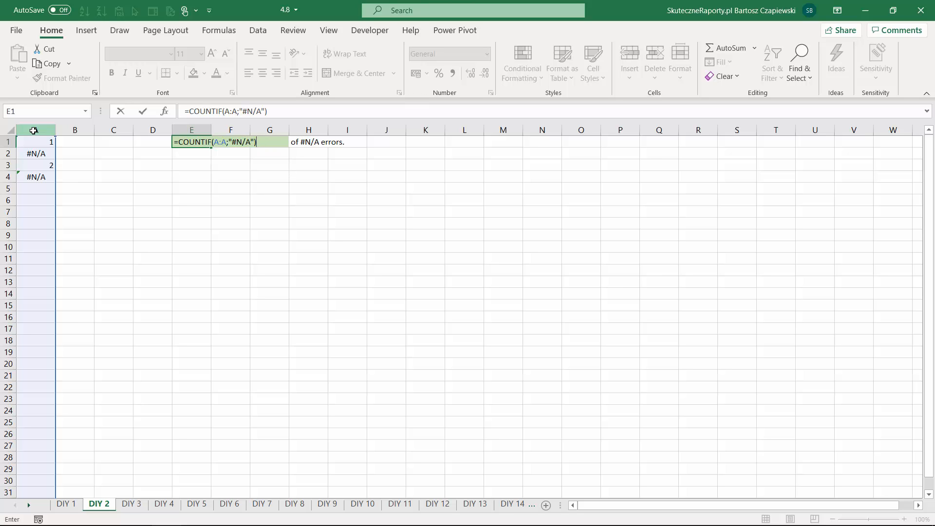
key("ctrl+Return")
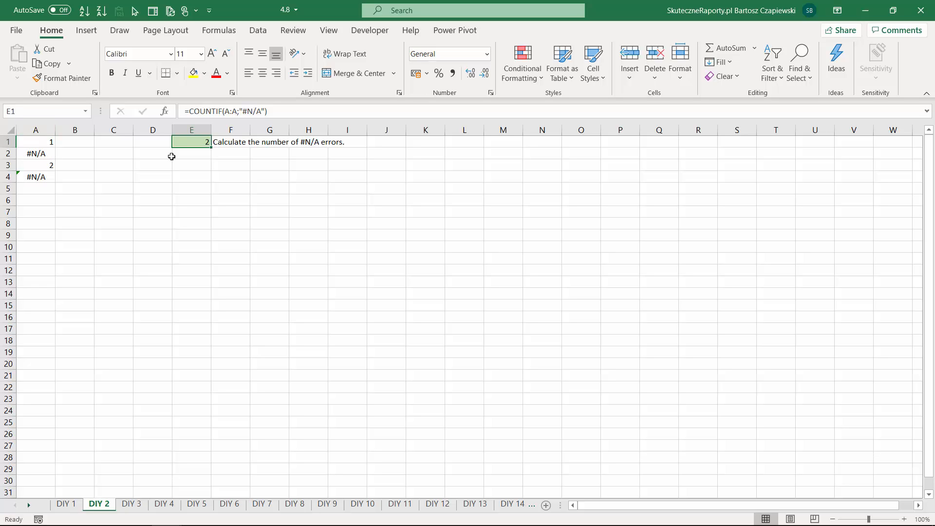
On the DIY 3 sheet, write =COUNTIF(A:A;1) in D1 to count the cells equal to 1.
key("ctrl+Page_Down")
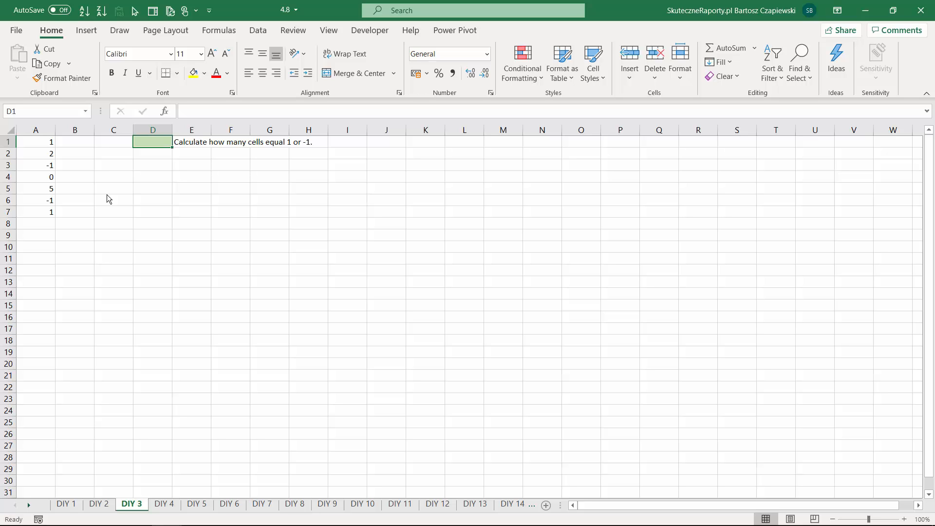
type("=coun")
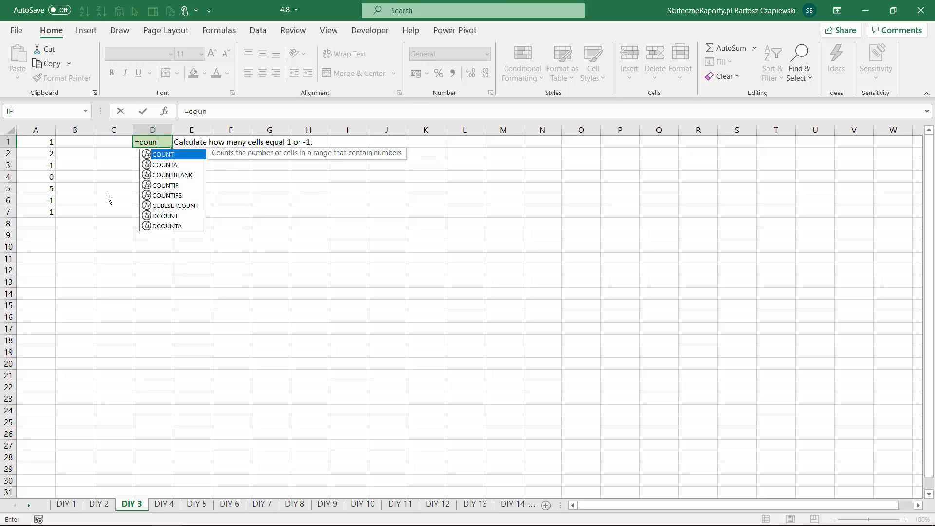
key("Down")
key("Down")
key("Down")
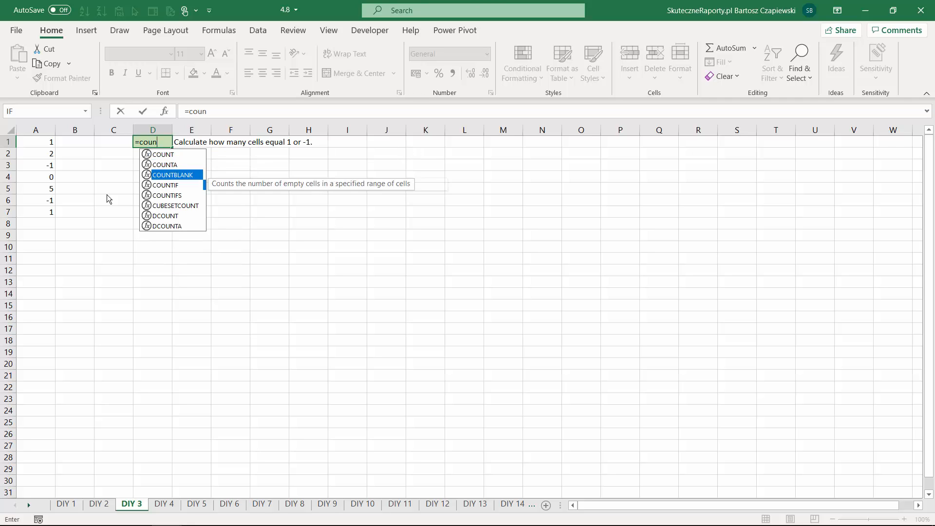
key("Tab")
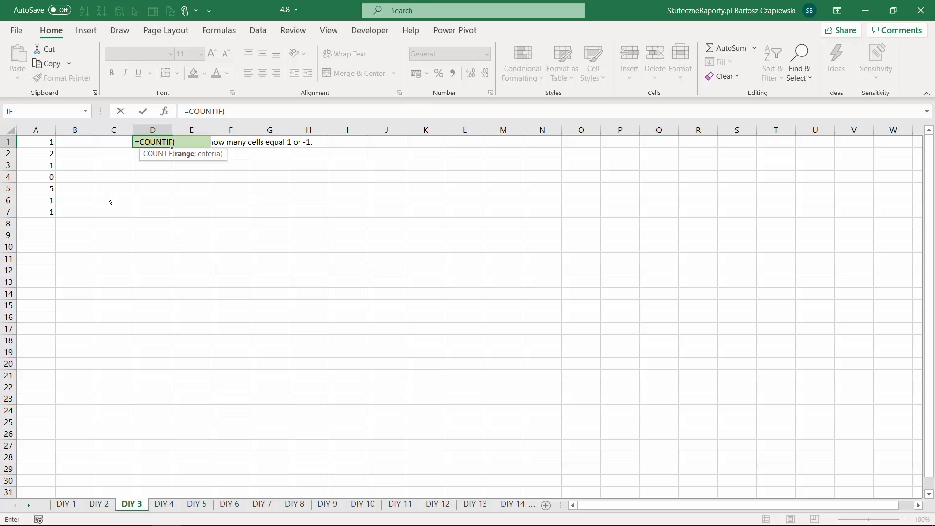
left_click(36, 131)
type(";")
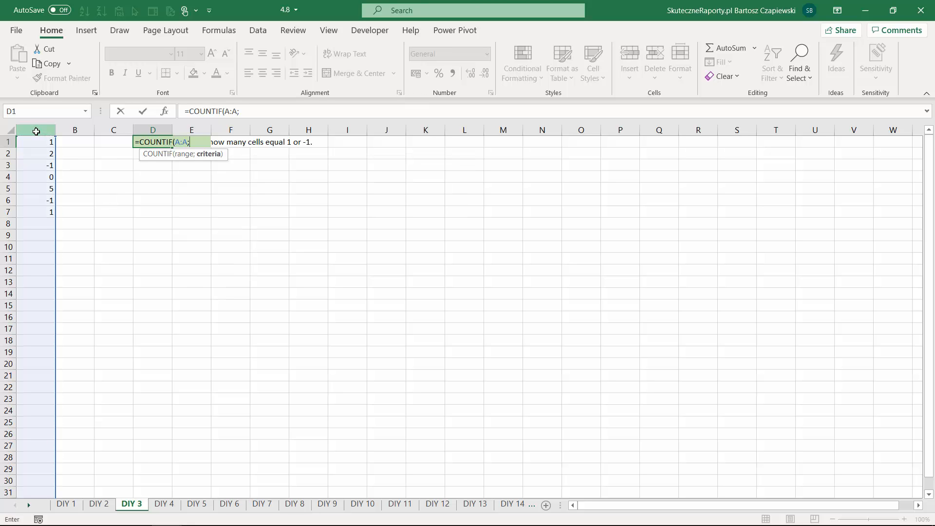
type("1)")
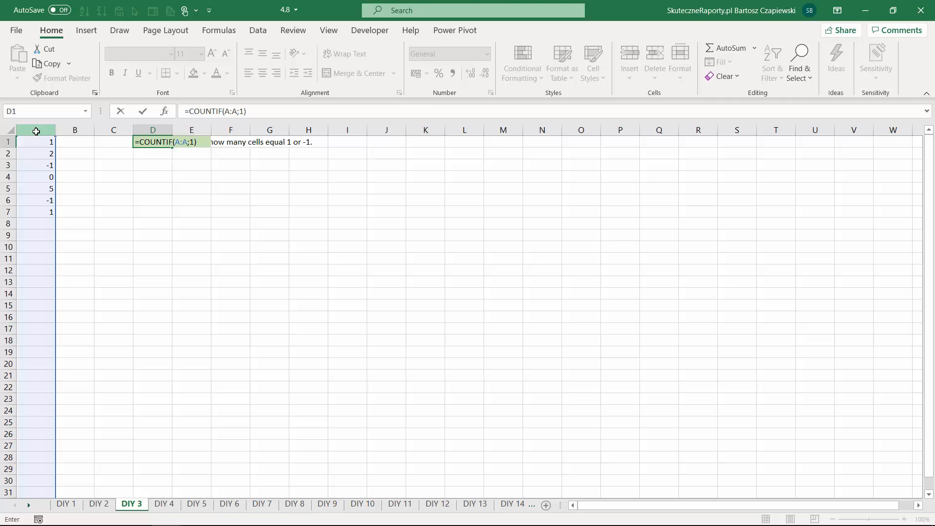
Add +COUNTIF(A:A;-1) to the D1 formula so that cells equal to -1 are counted too.
type("+coun")
key("Down")
key("Down")
key("Down")
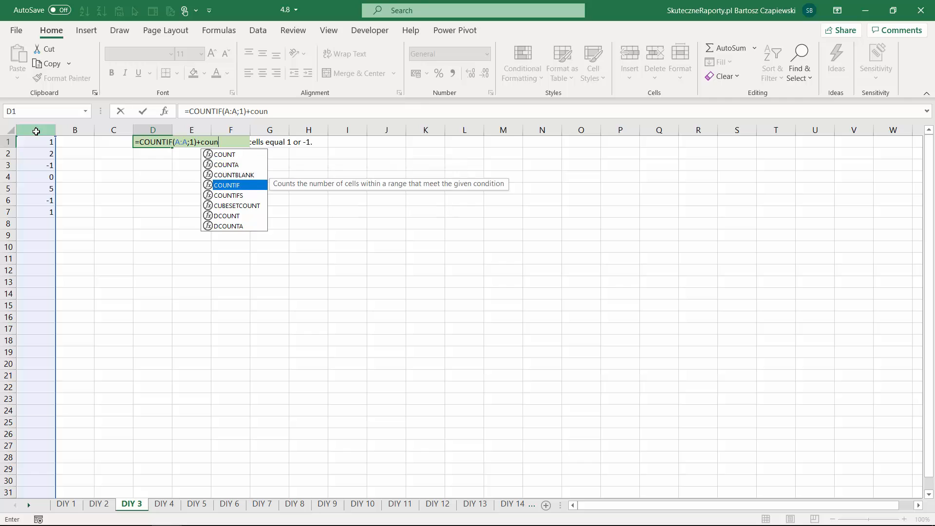
key("Tab")
left_click(36, 131)
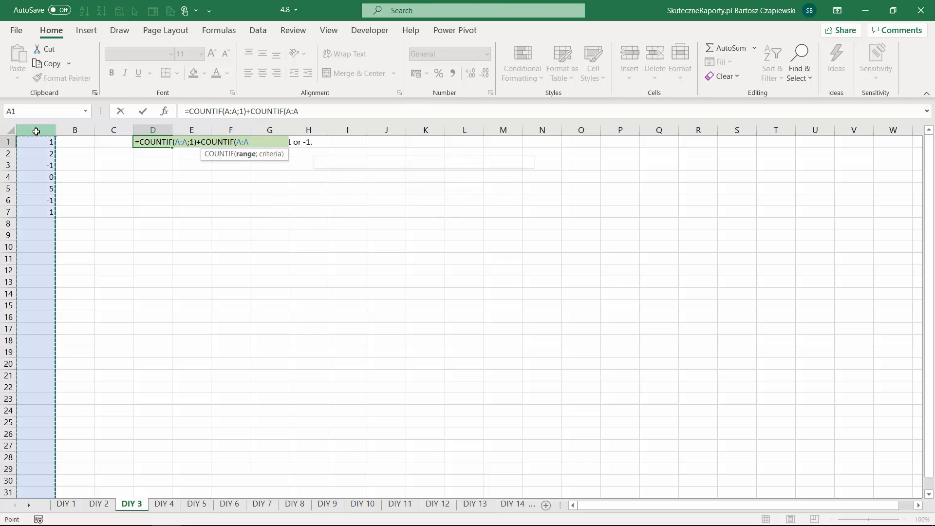
type(";")
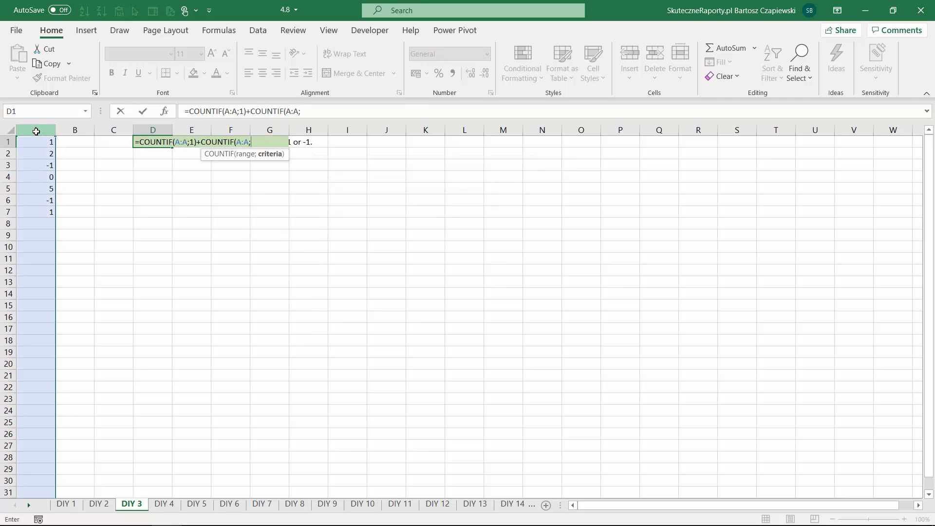
type("-1)")
key("Return")
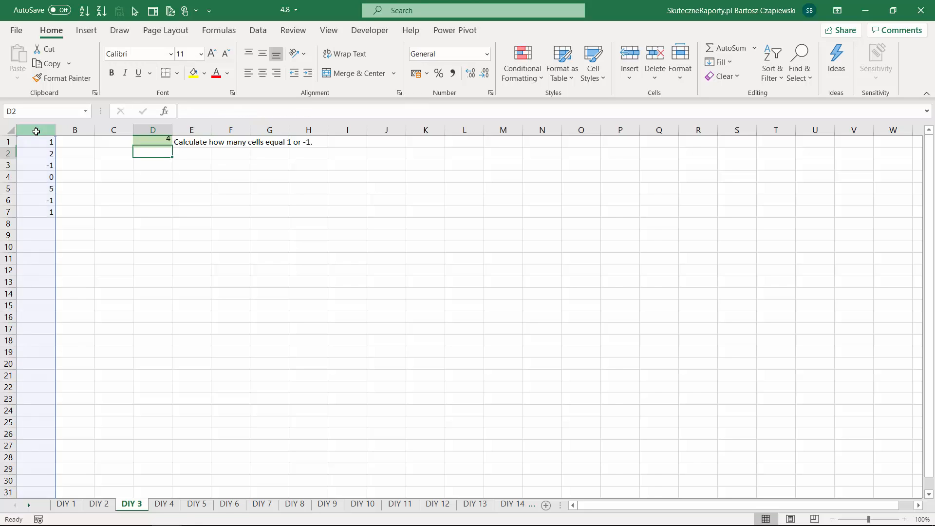
key("Up")
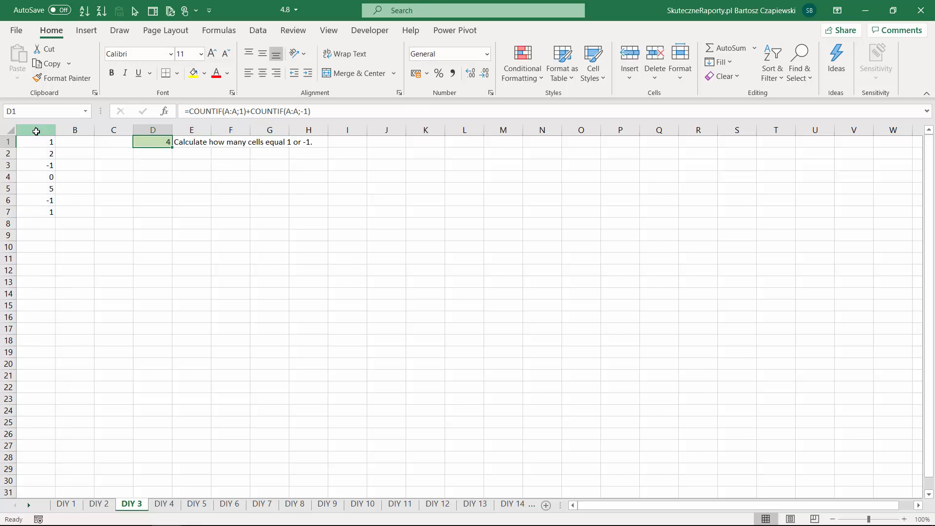
On the DIY 4 sheet, start a SUMIFS formula in F2 that sums B:B with the first criterion A:A;">=105".
key("ctrl+Page_Down")
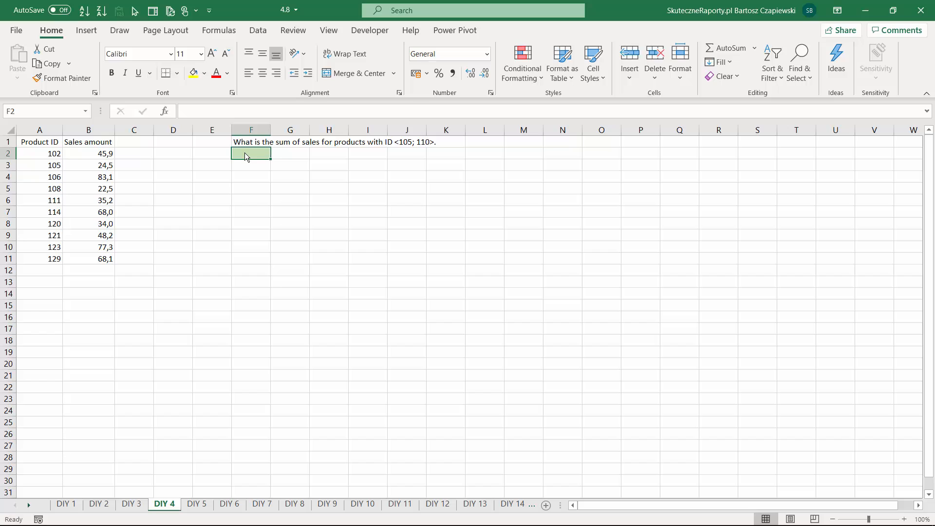
type("=sum")
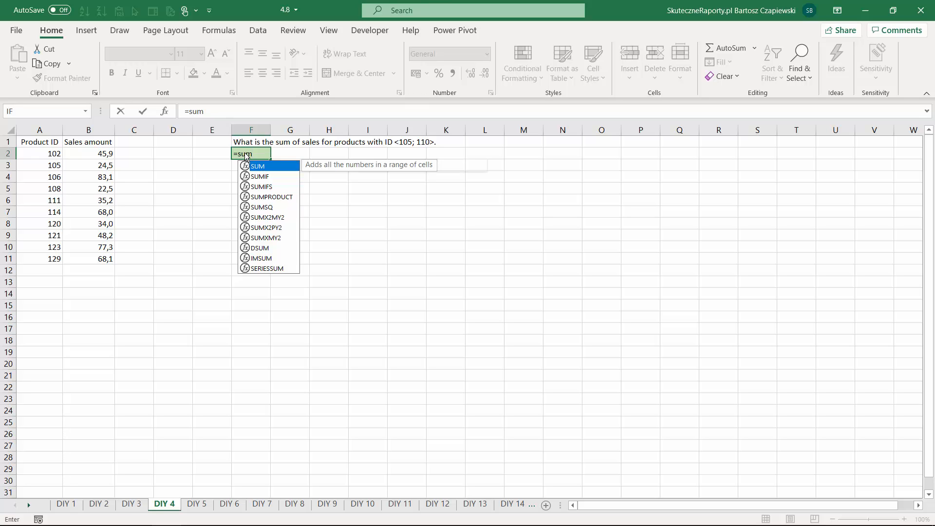
key("Down")
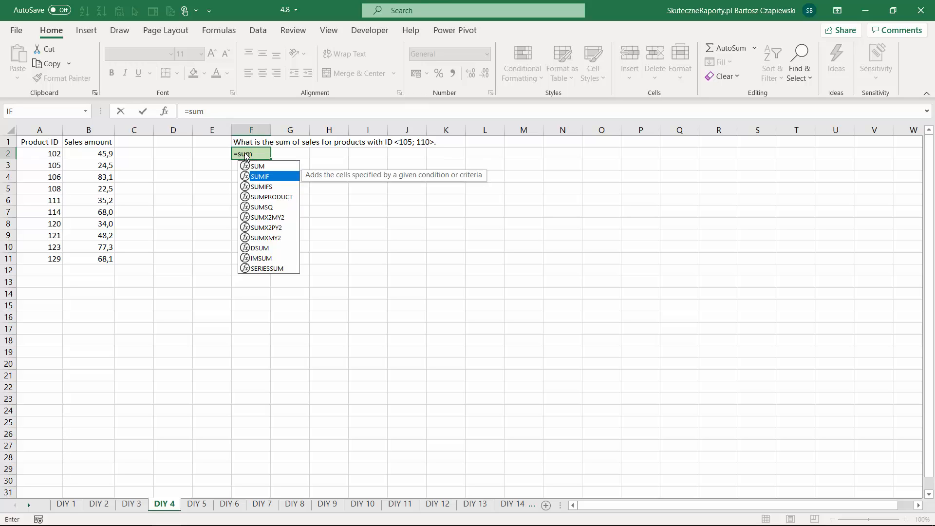
key("Down")
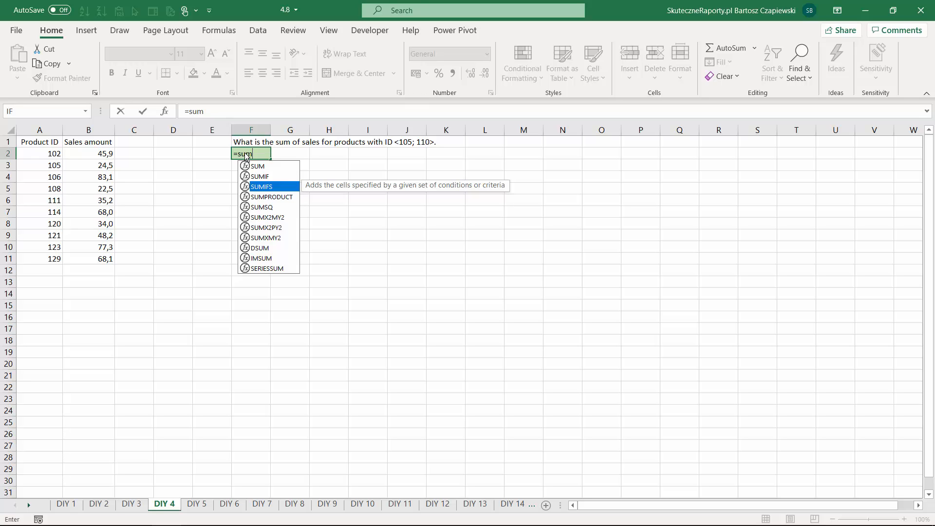
key("Tab")
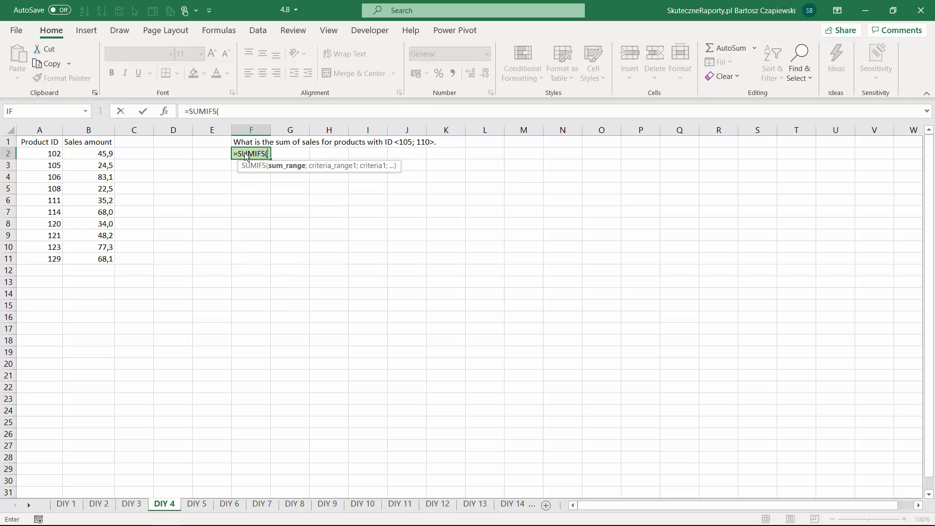
left_click(94, 130)
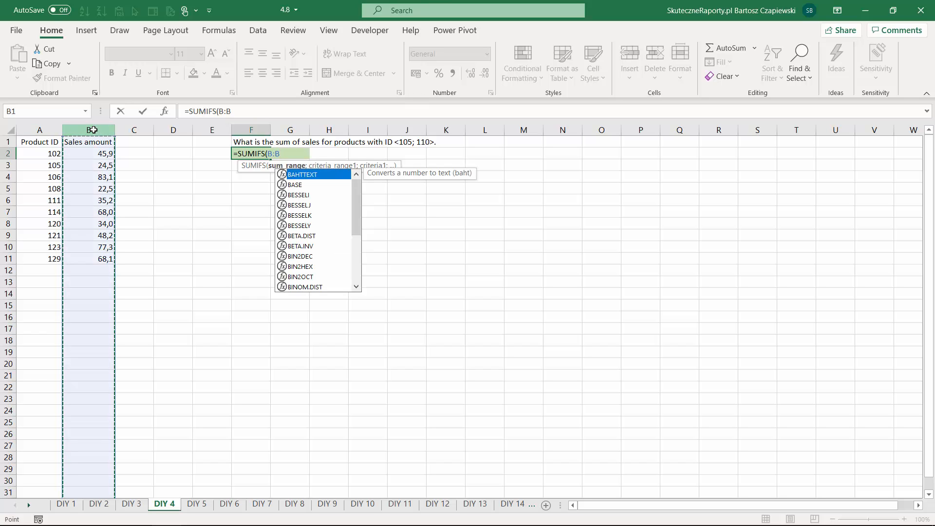
type(";")
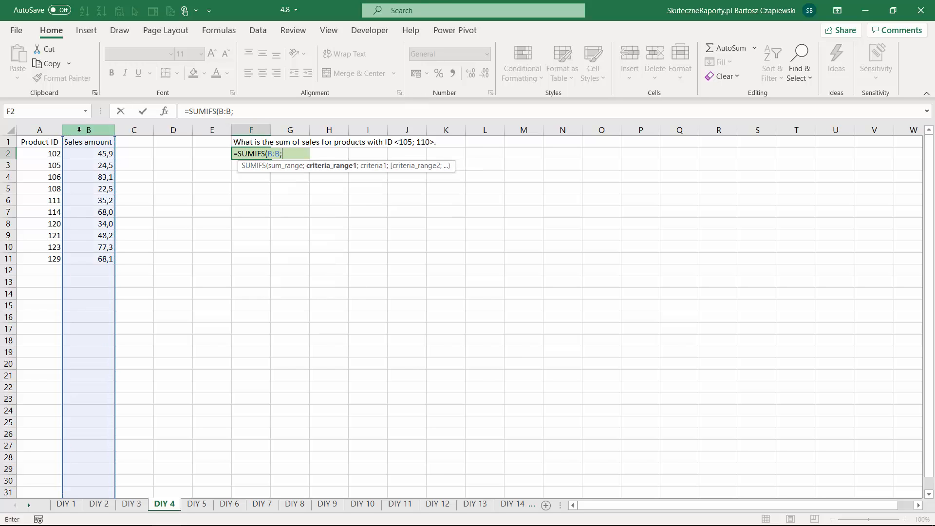
left_click(40, 130)
type(";")
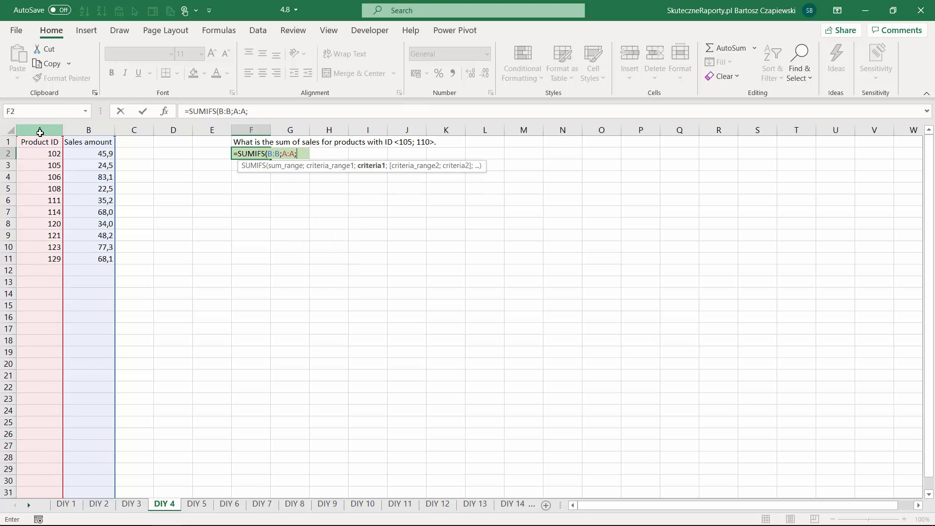
type("\">=")
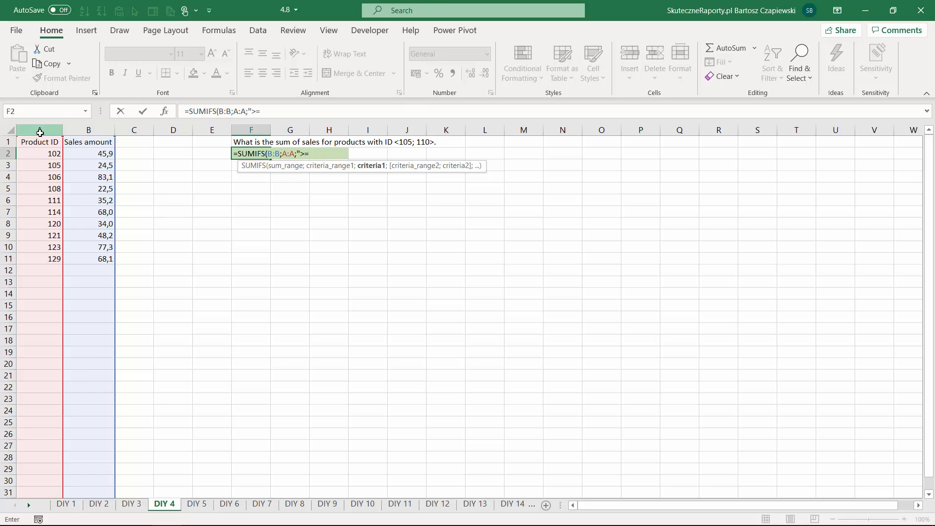
type("105\";")
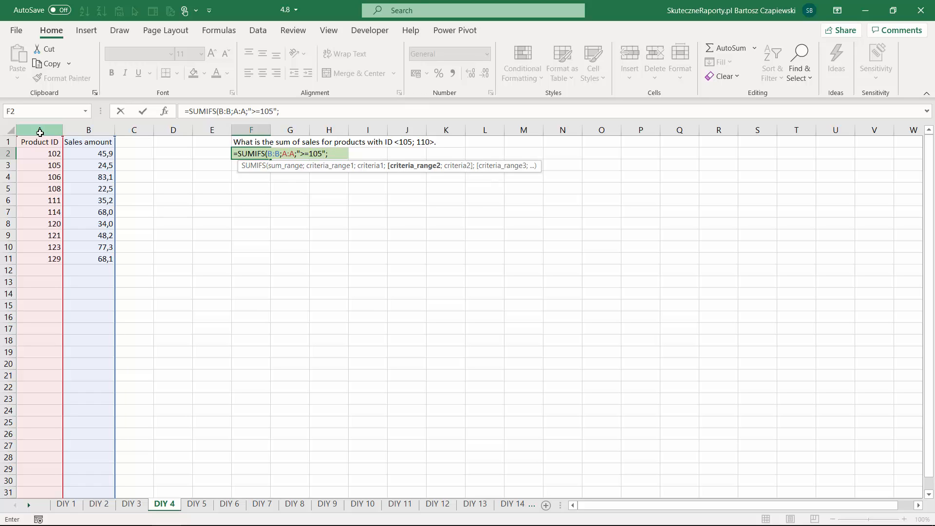
Add the second criterion A:A;"<=110" to the F2 SUMIFS formula and complete it.
left_click(40, 132)
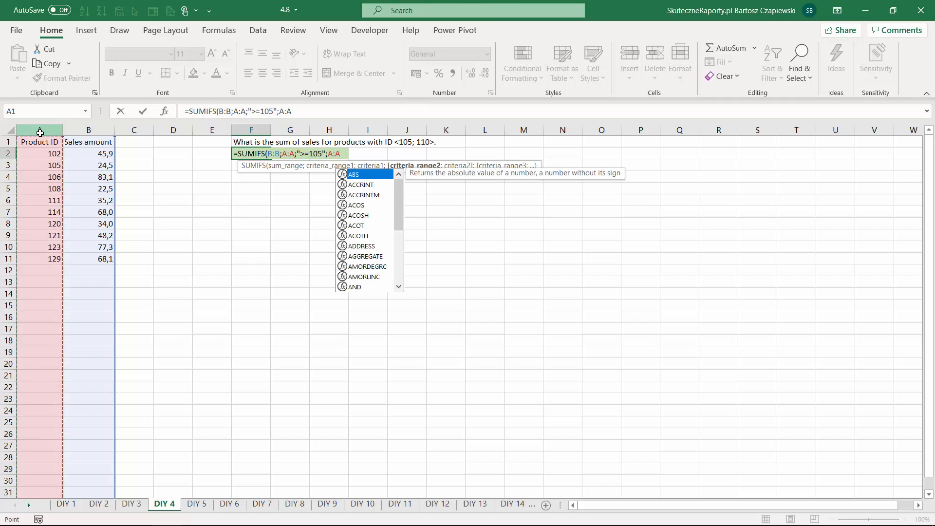
type(";")
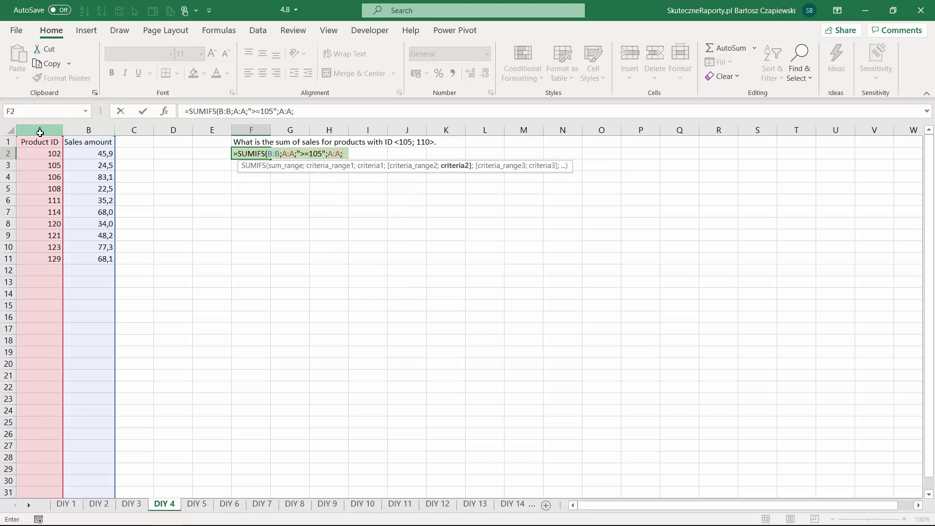
type("\"<=110")
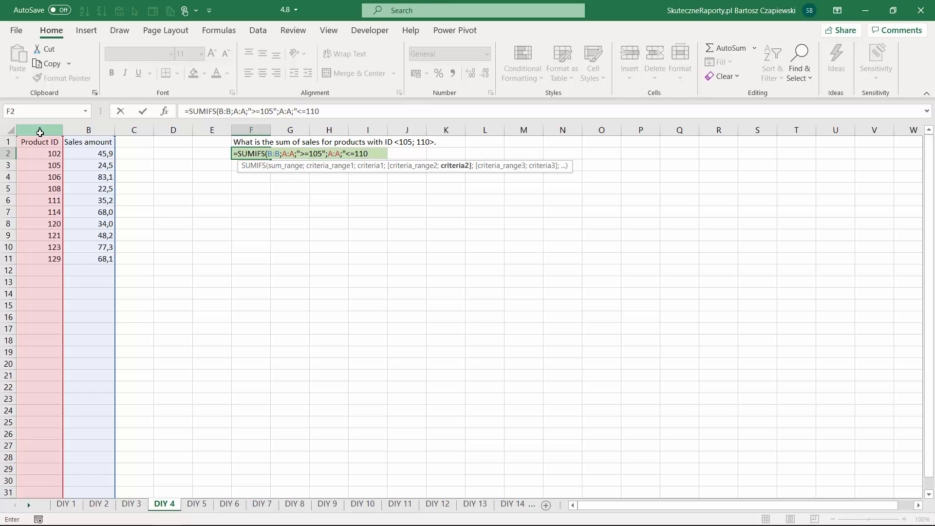
type("\")")
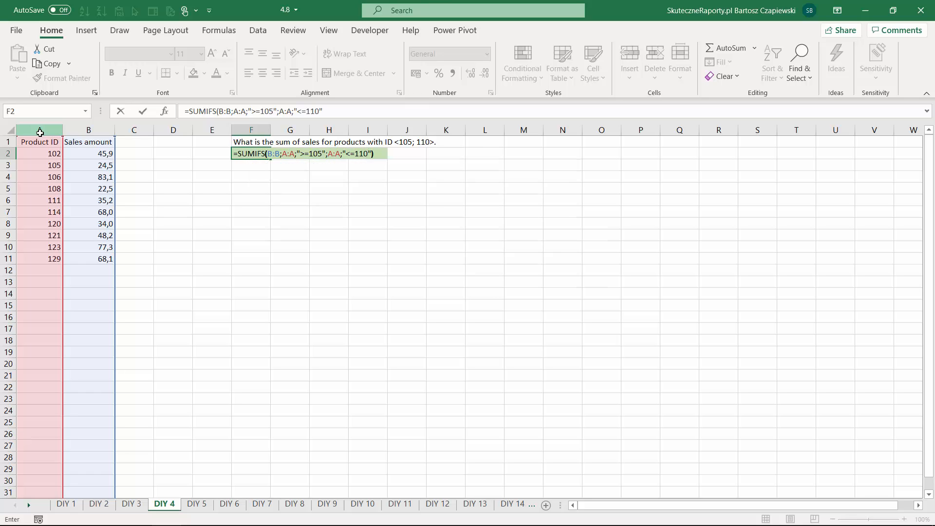
key("Return")
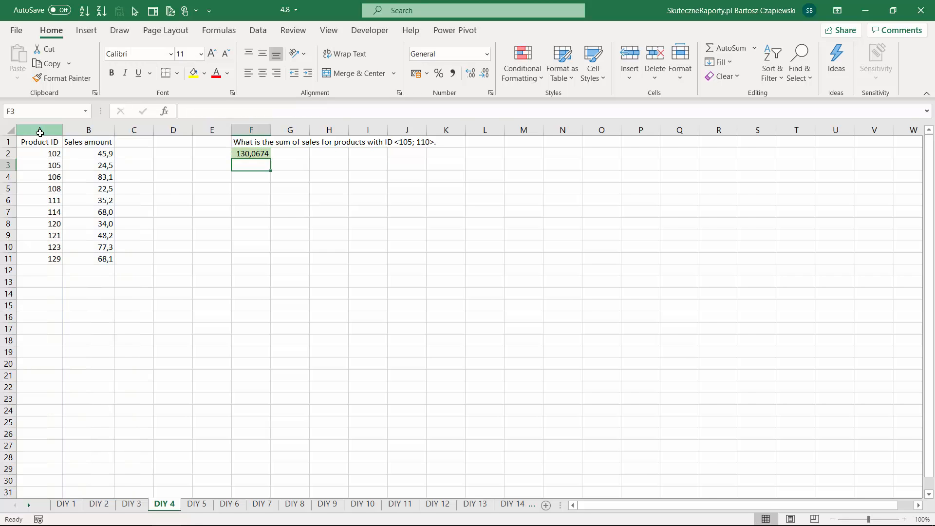
On the DIY 5 sheet, enter =COUNTIF(B2:C2;"x") in D2 and fill it down to D6.
key("ctrl+Page_Down")
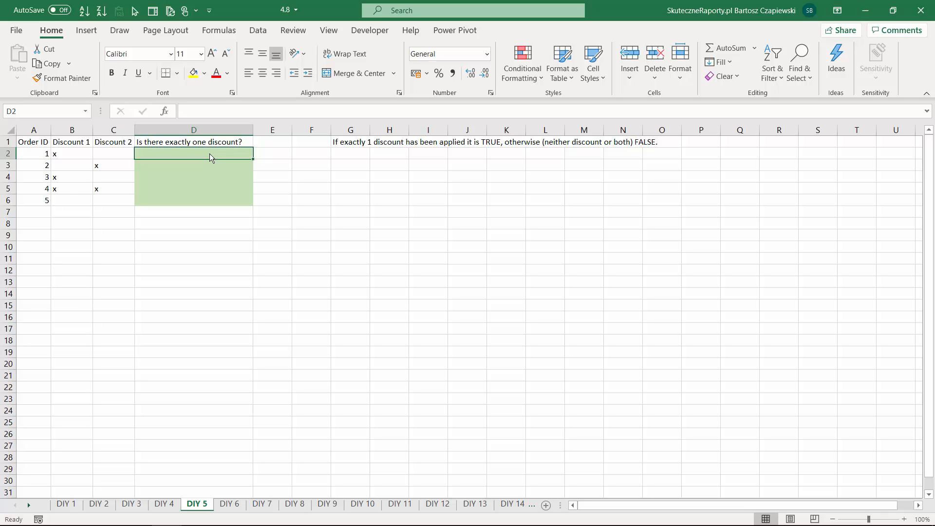
type("=coun")
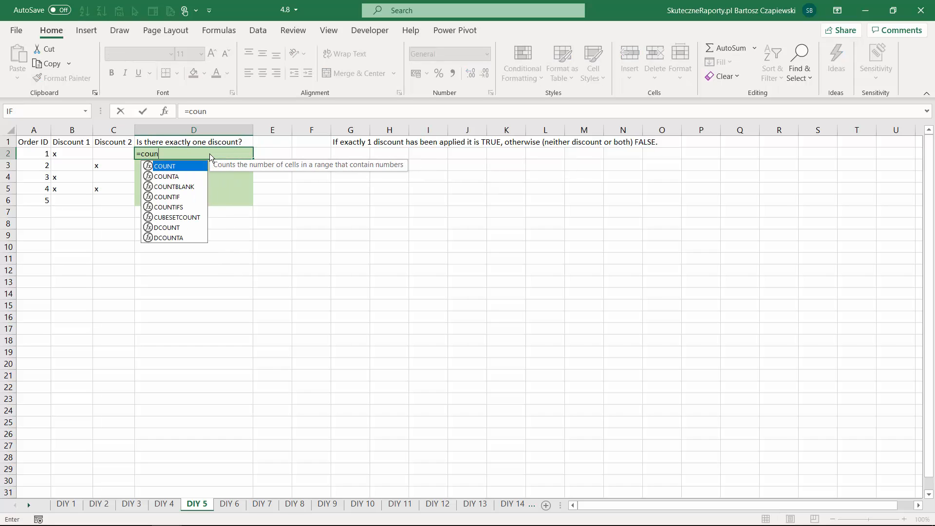
type("tif")
key("Tab")
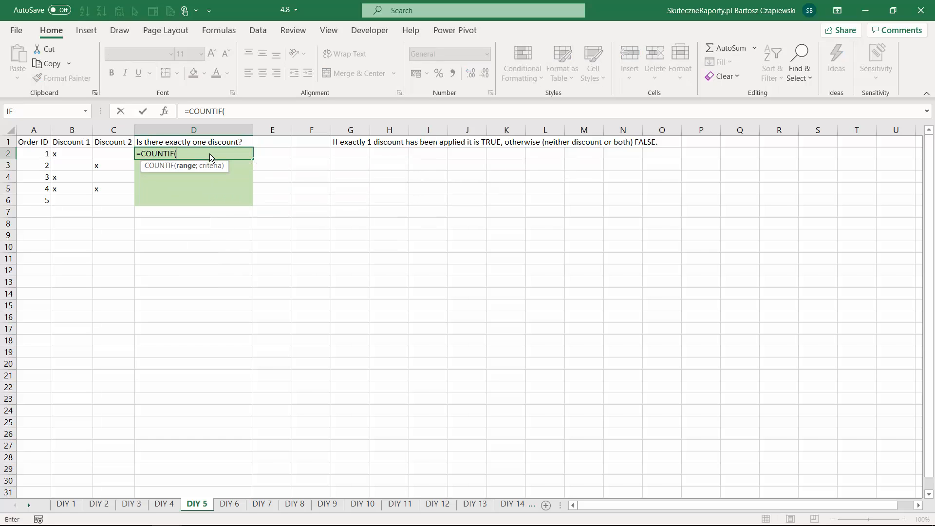
key("Left")
key("Left")
key("shift+Right")
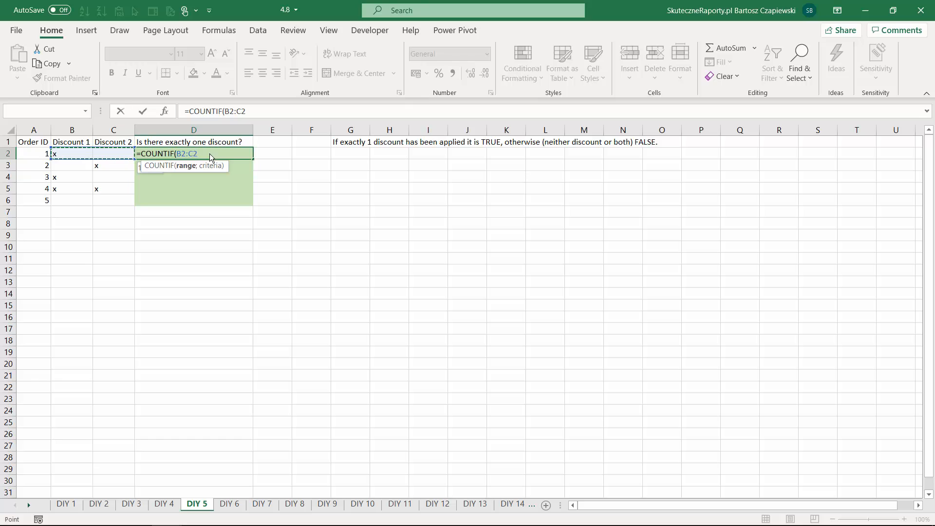
type(";\"")
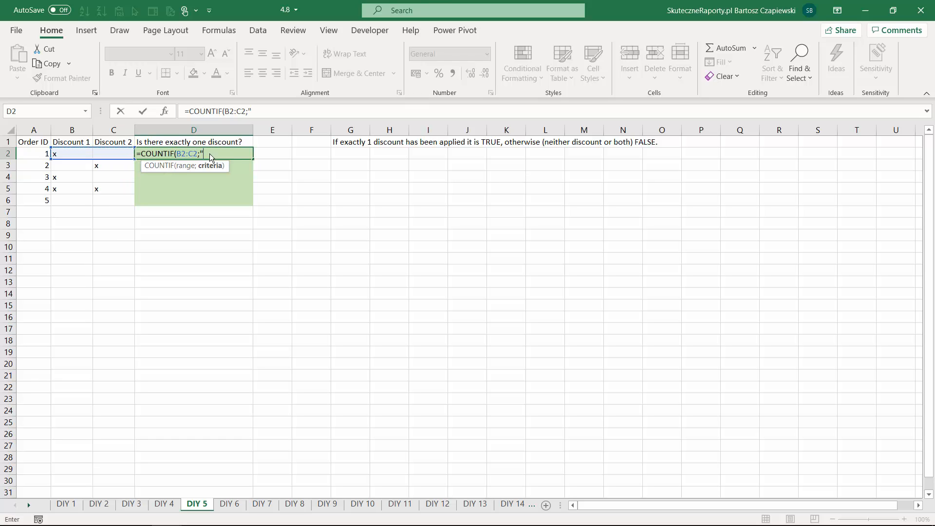
type("x\")")
key("Return")
left_click(209, 153)
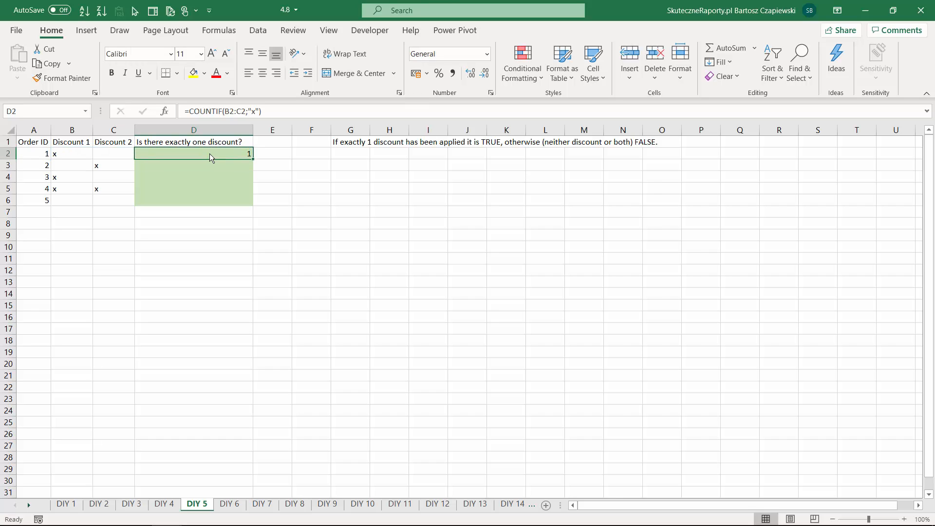
double_click(253, 158)
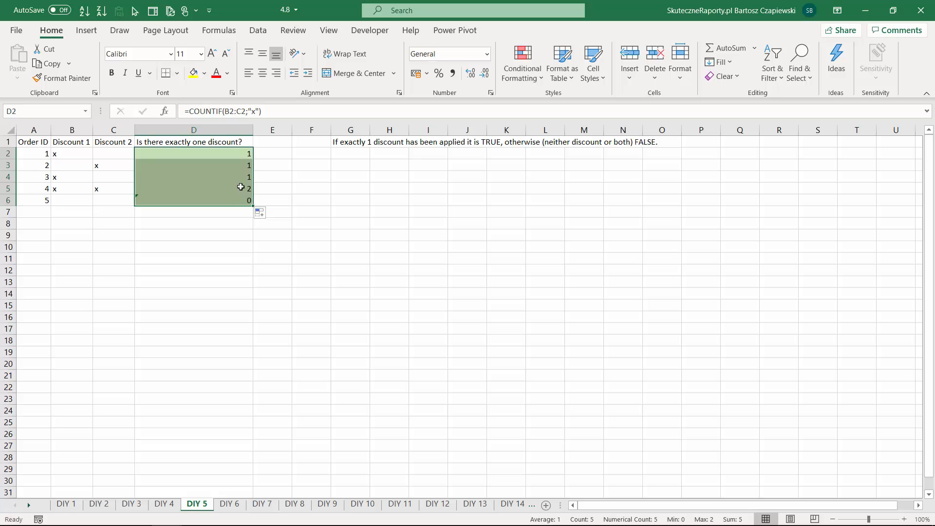
Append =1 to the D2 COUNTIF formula to test for exactly one discount, and refill it down to D6.
left_click(267, 110)
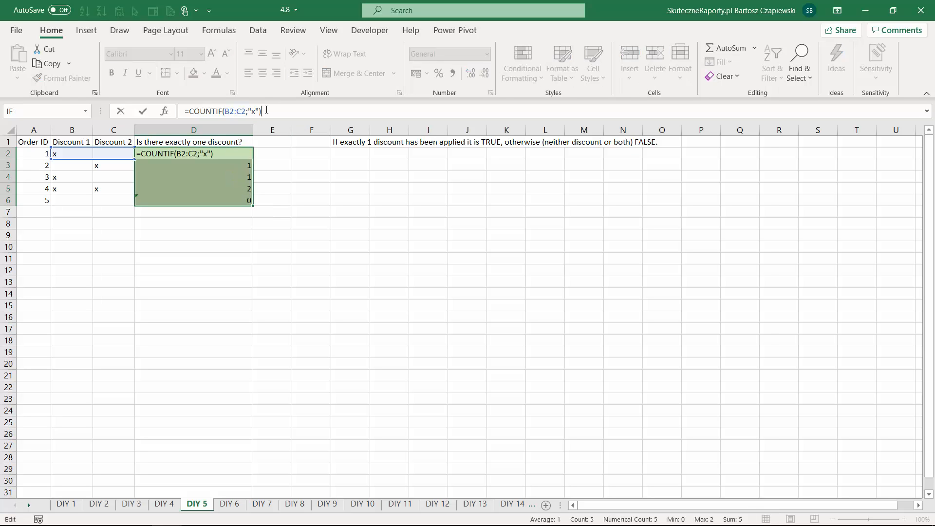
type("=1")
key("Return")
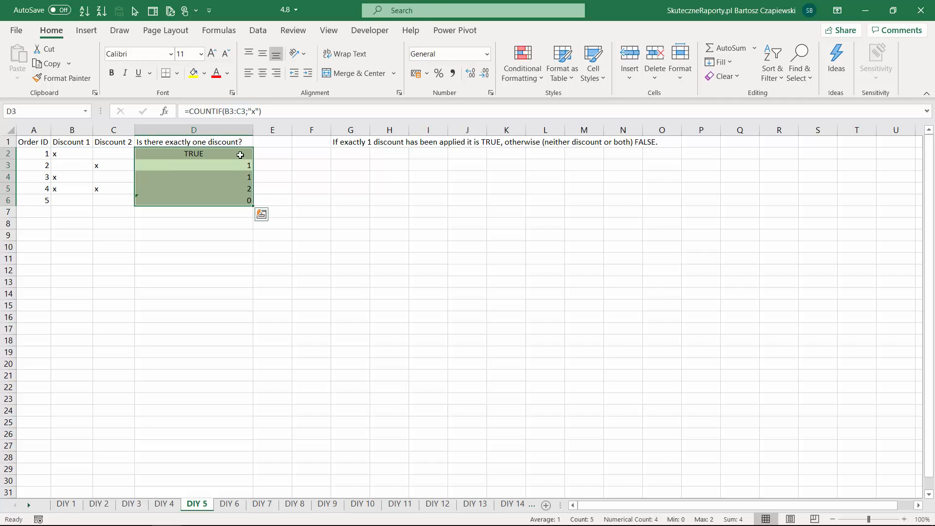
left_click(250, 157)
double_click(250, 157)
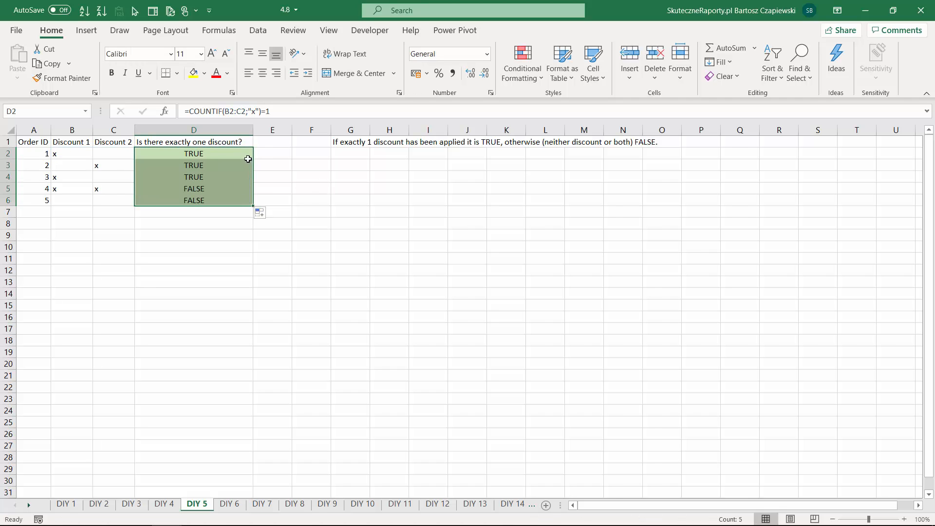
left_click(216, 155)
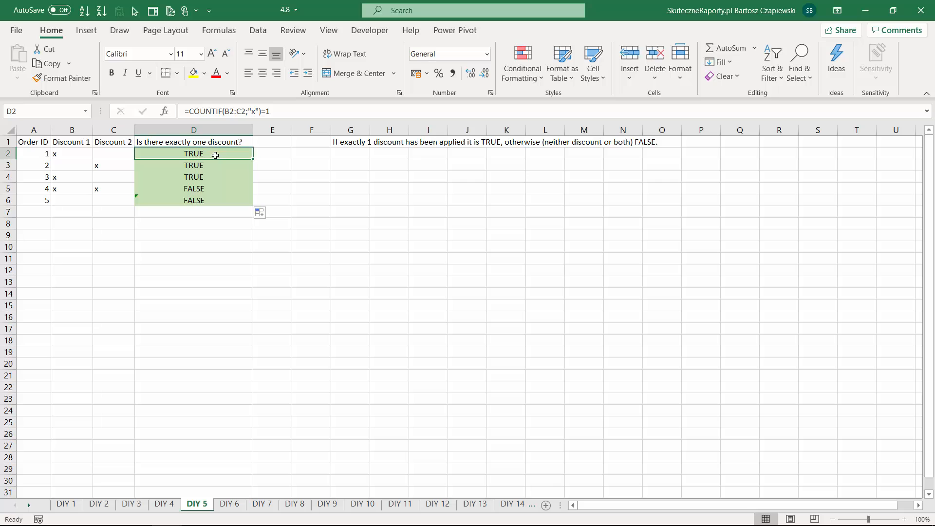
Enter the alternative formula =XOR(B2="x";C2="x") in E2 and fill it down to E6.
left_click(265, 153)
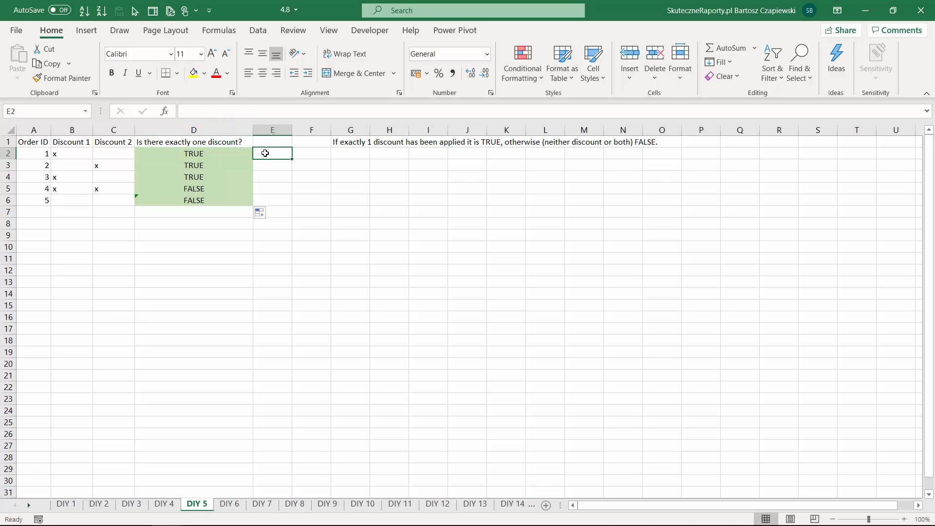
type("=xor")
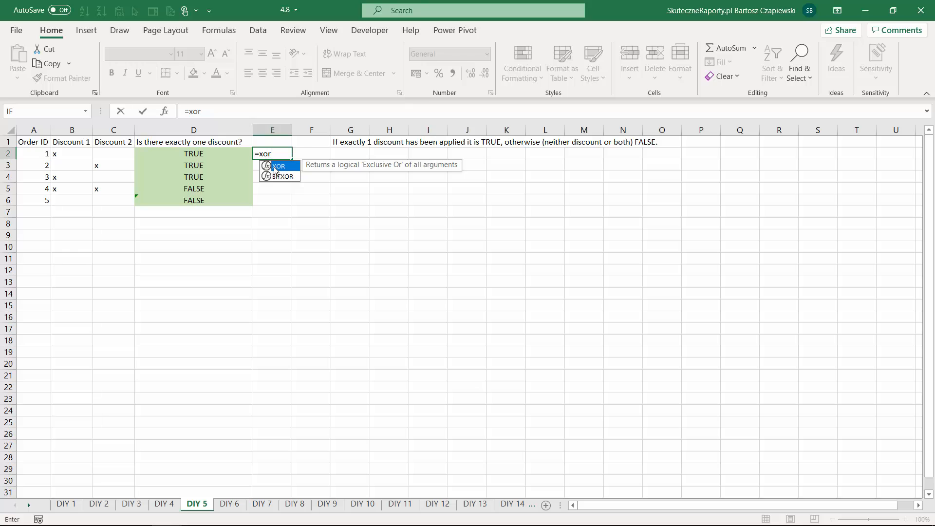
double_click(272, 168)
left_click(71, 154)
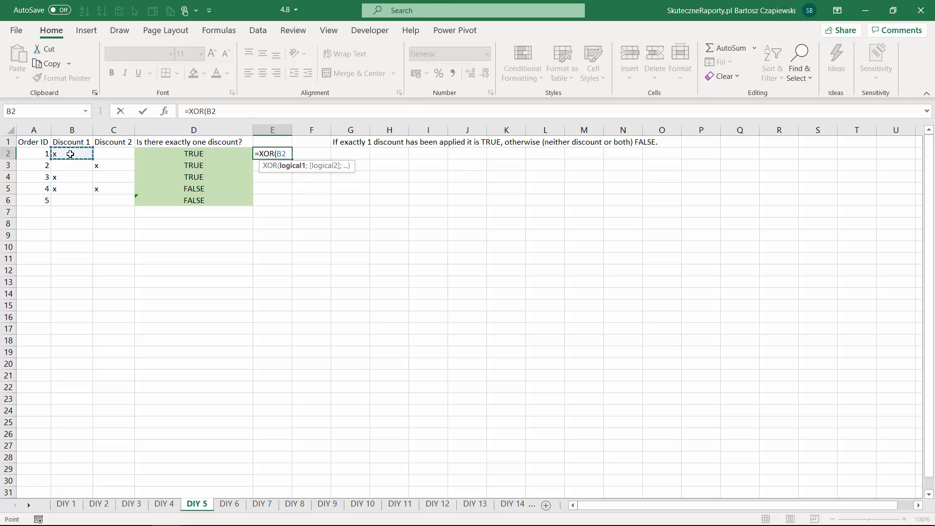
type("=\"x\";c2=\"x\"")
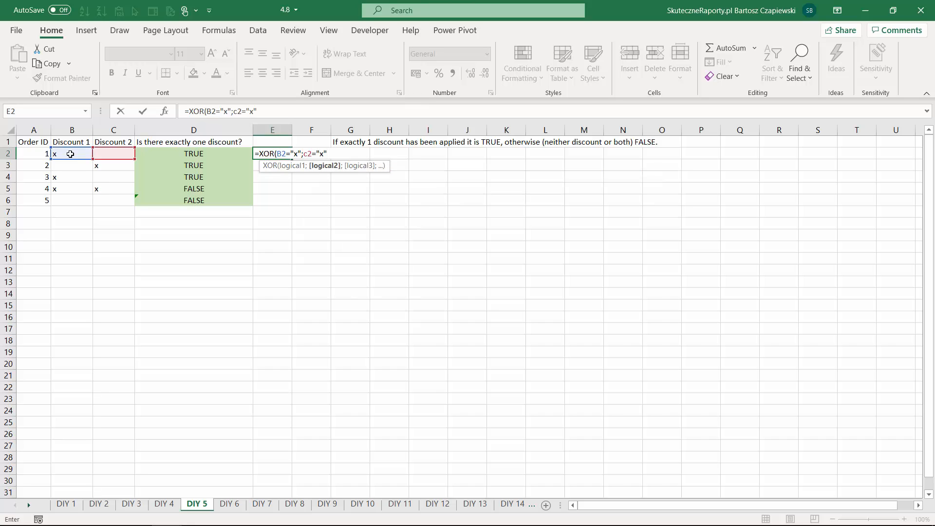
key("Return")
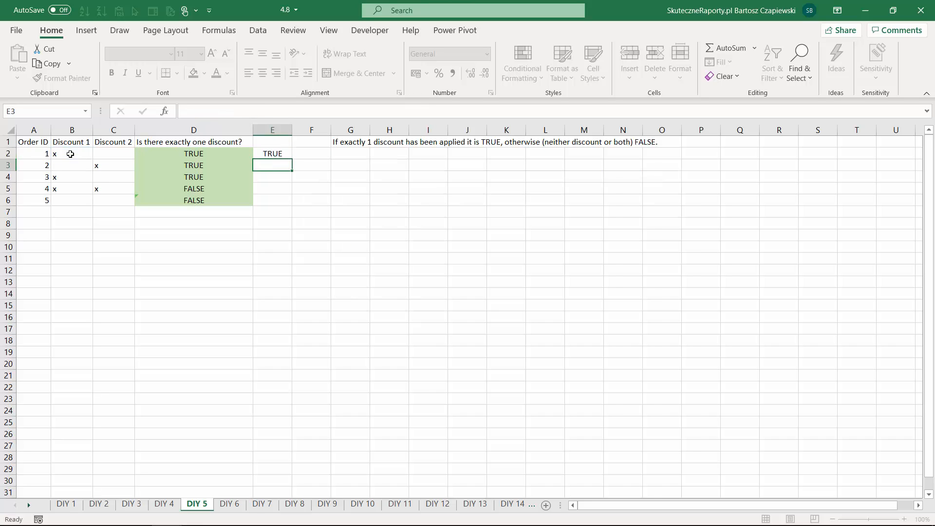
left_click(271, 153)
double_click(292, 158)
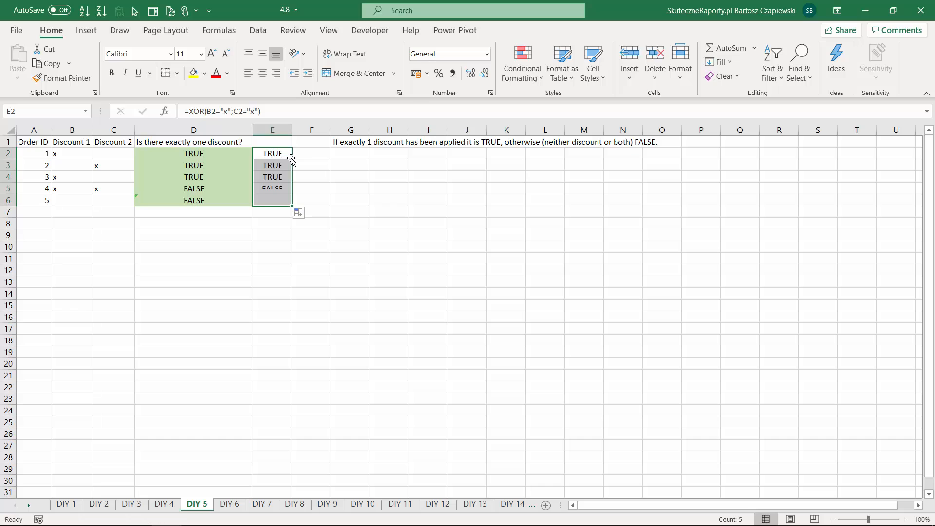
On the DIY 6 sheet, start a COUNTIF formula in D1 with column A as its range.
key("ctrl+Page_Down")
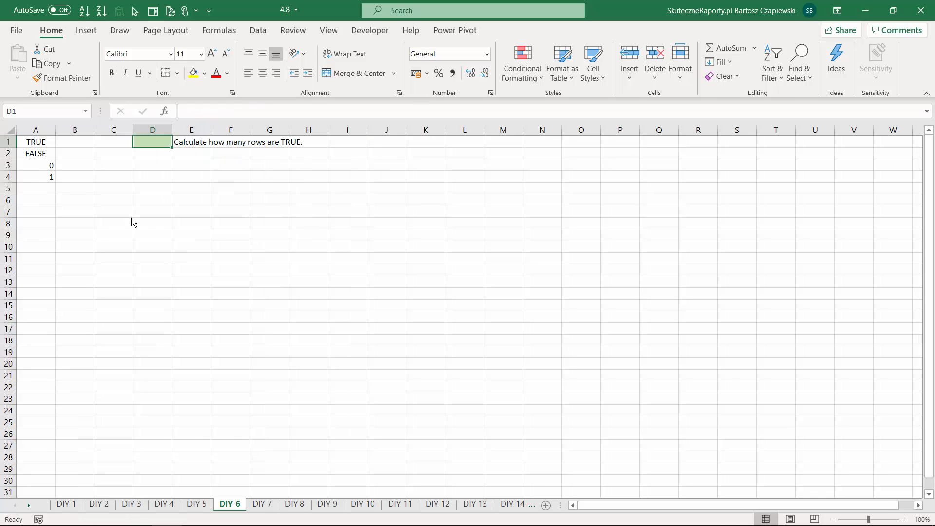
type("=coun")
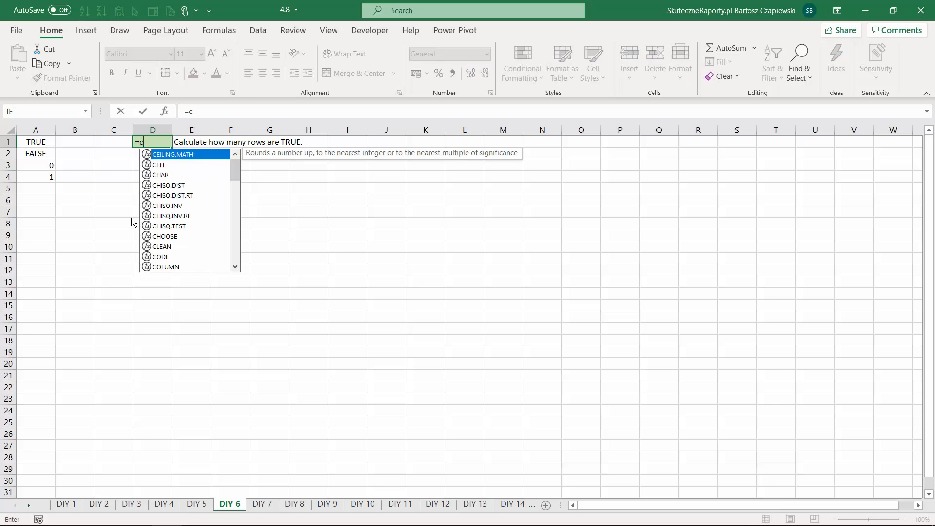
key("Down")
key("Down")
key("Down")
key("Tab")
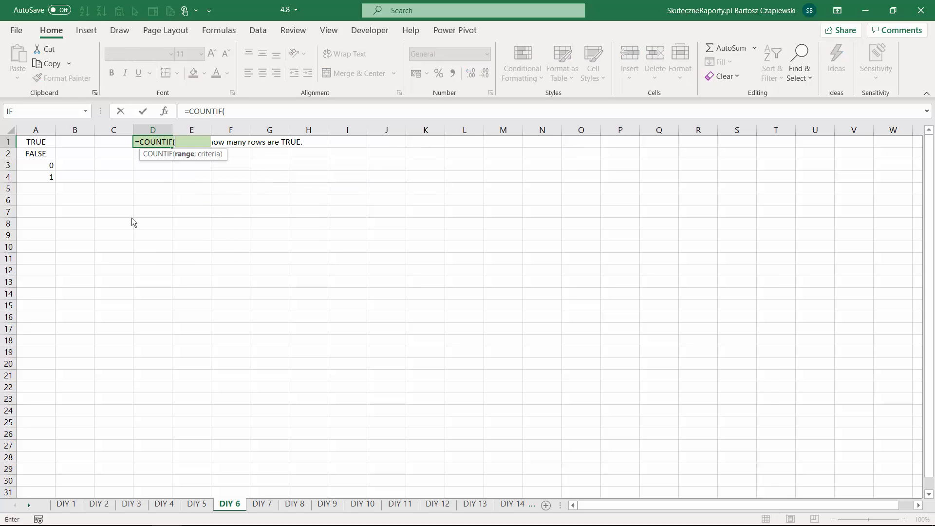
left_click(39, 130)
type(";")
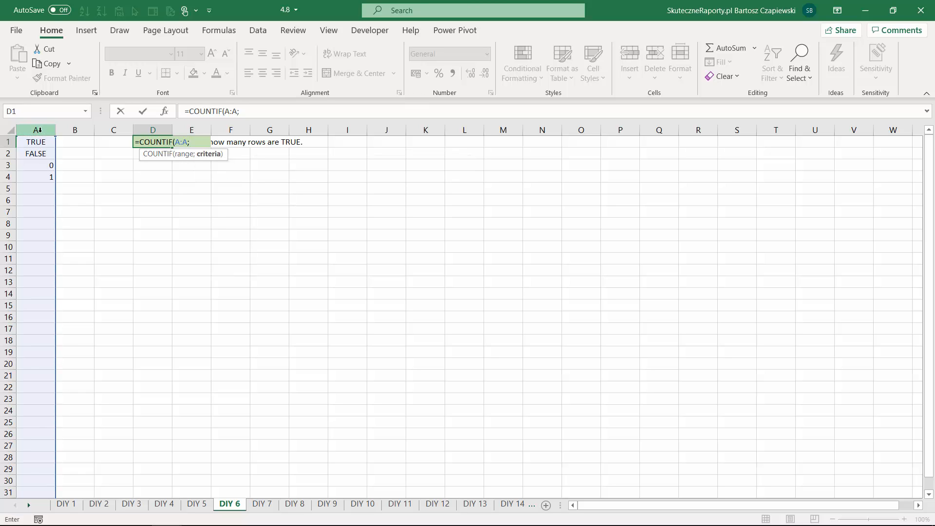
Set the criterion of the D1 COUNTIF formula to TRUE, complete it, and check it against the value in A1.
type("TURE")
key("BackSpace")
key("BackSpace")
key("BackSpace")
key("BackSpace")
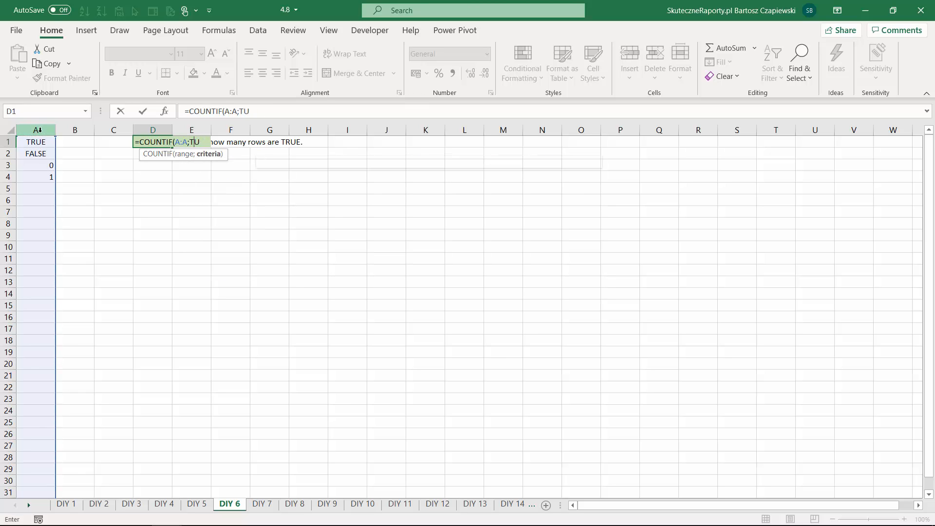
type("T")
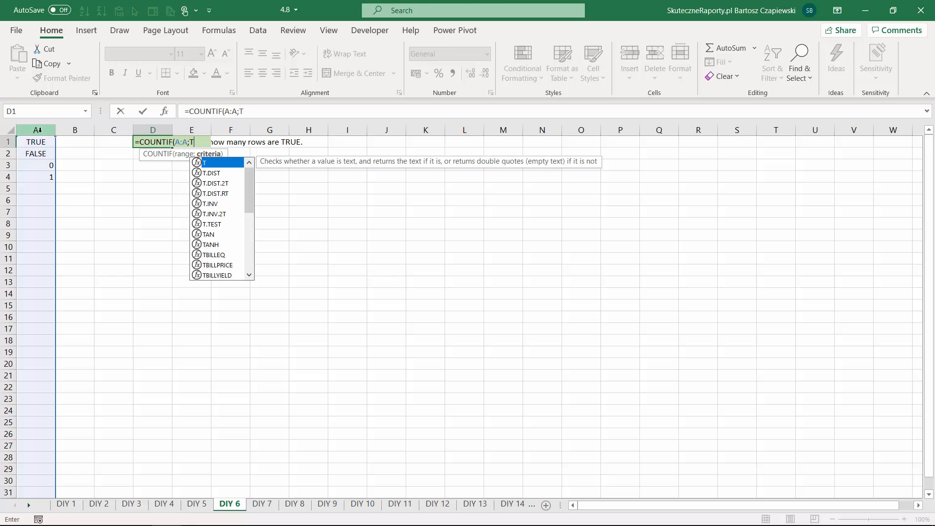
type("RUE)")
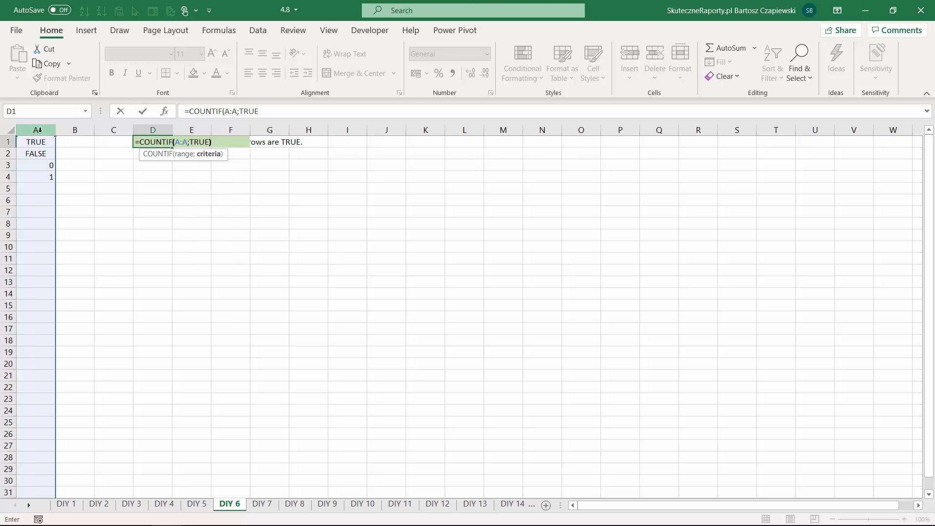
key("Return")
key("Up")
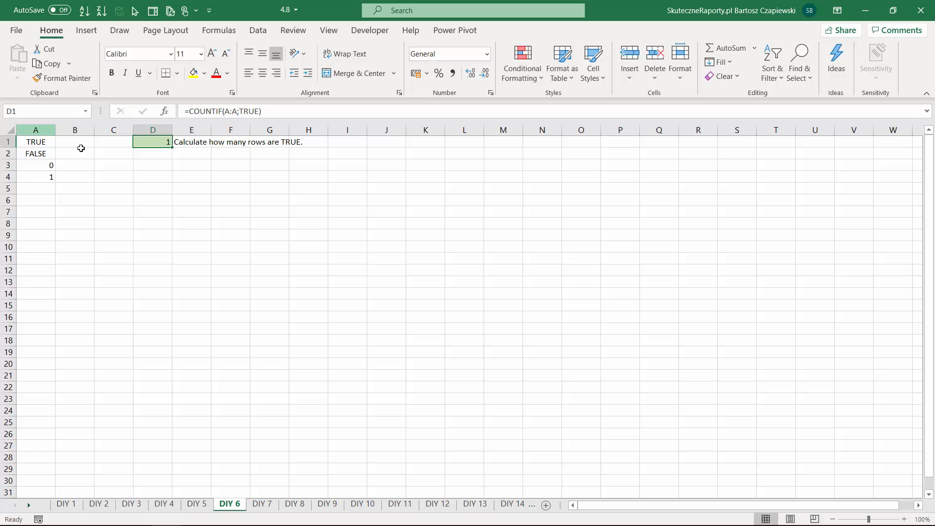
left_click(42, 143)
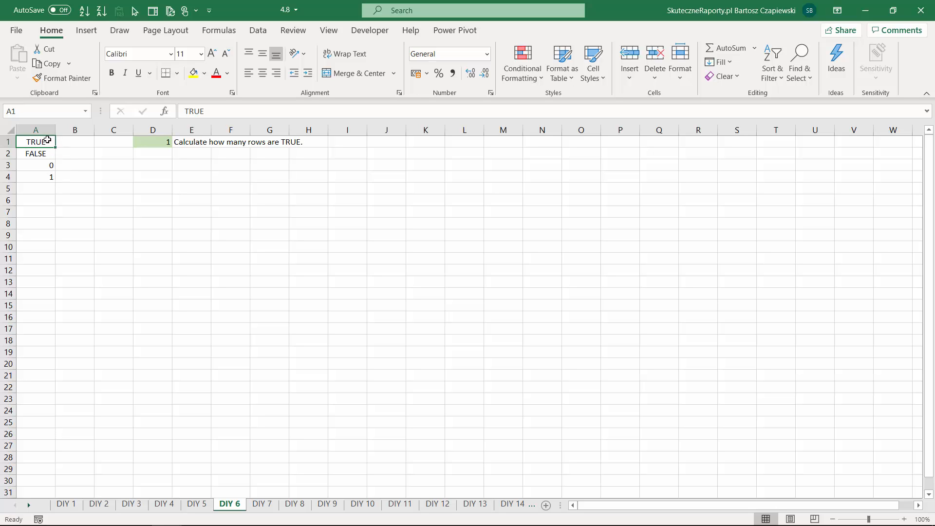
left_click(164, 142)
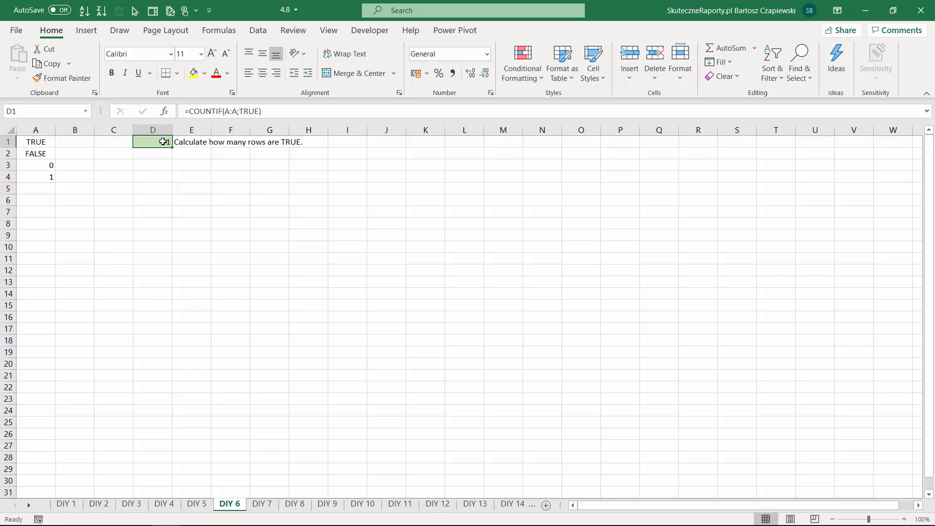
On the DIY 7 sheet, start a MAXIFS formula in I4 with the Date column E:E as the max range.
key("ctrl+Page_Down")
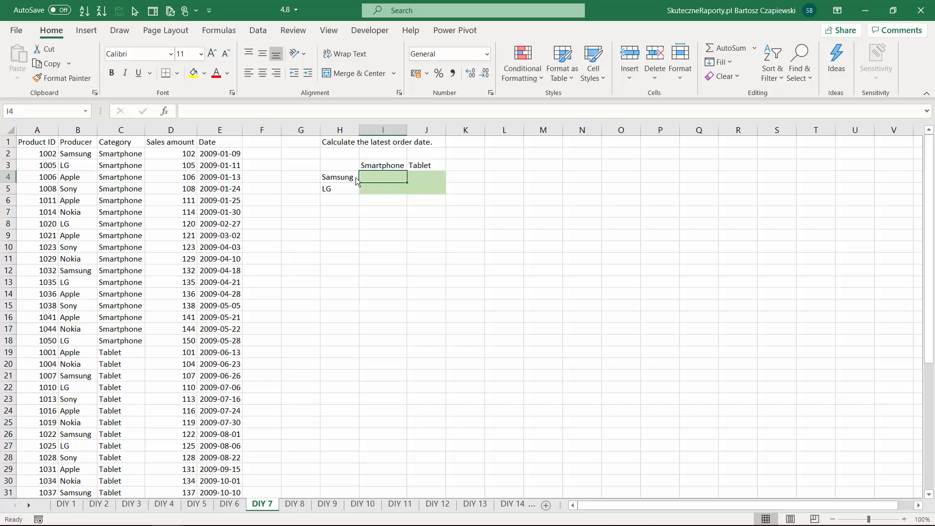
type("=max")
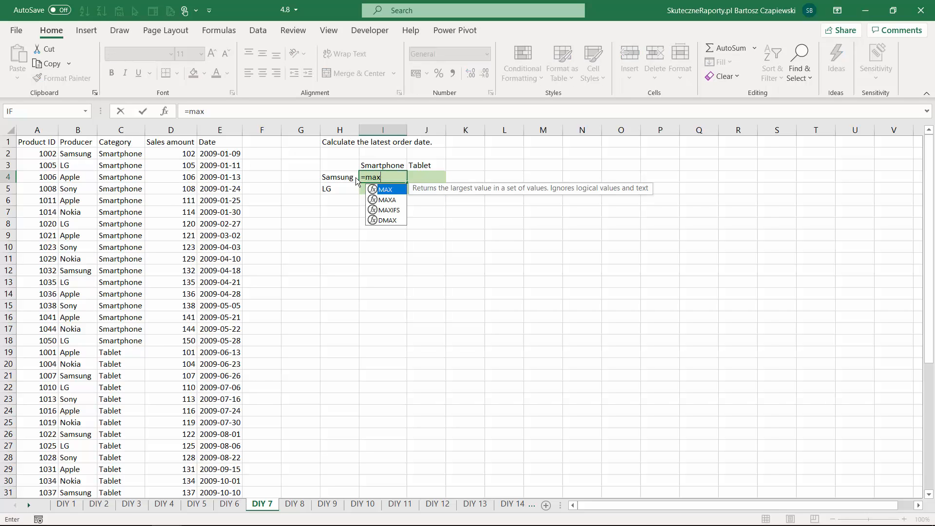
key("Down")
key("Down")
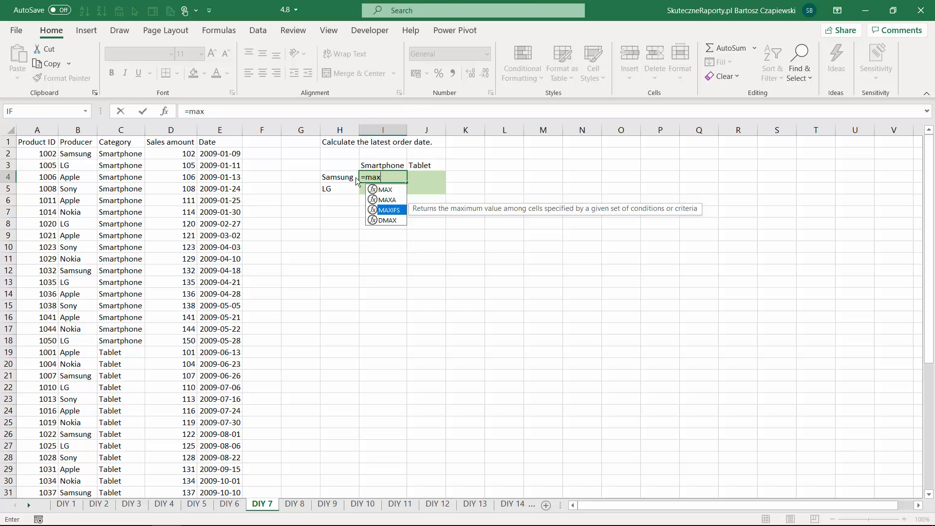
key("Tab")
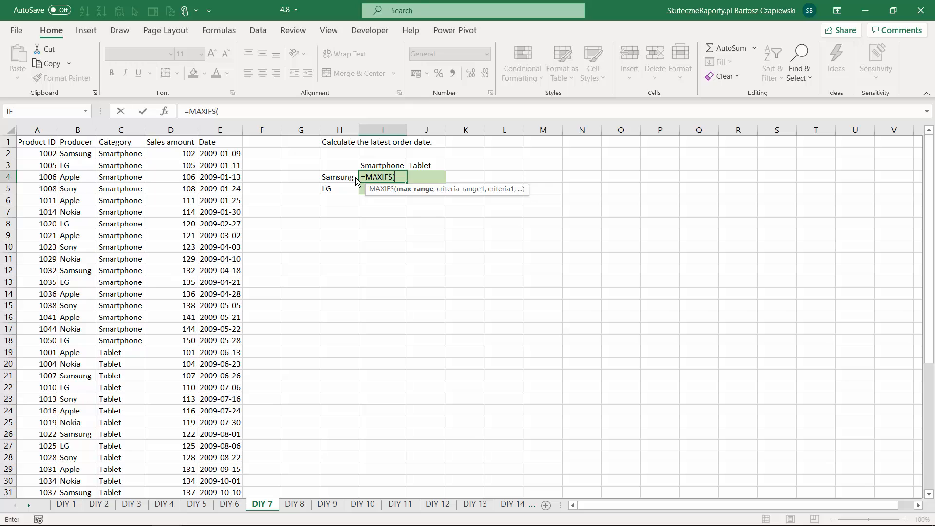
left_click(216, 128)
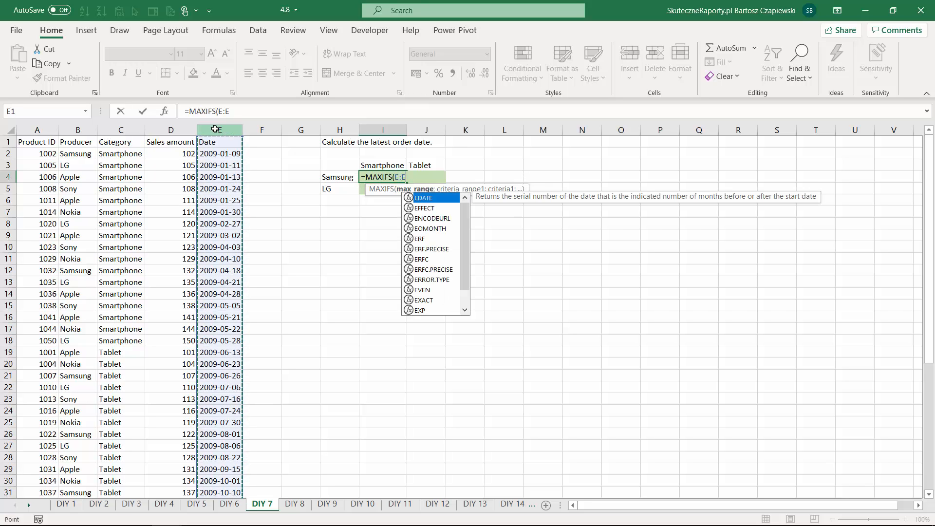
type(";")
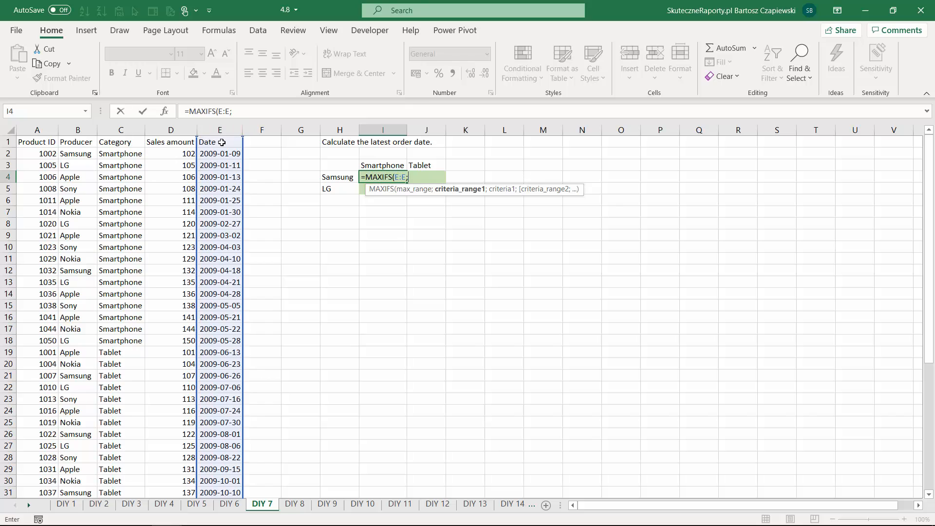
Add the criteria pairs C:C;I3 and B:B;H4 to the I4 MAXIFS formula and complete it.
left_click(119, 128)
type(";")
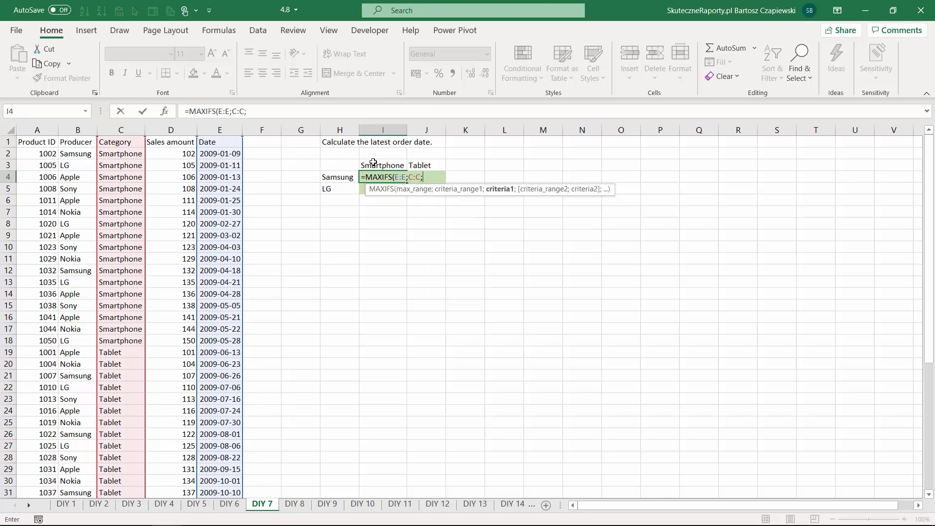
left_click(381, 165)
type(";")
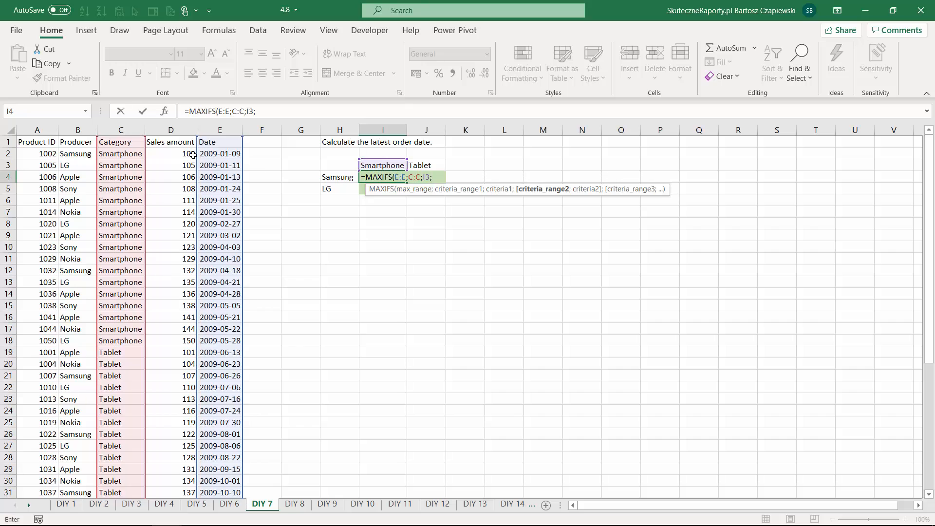
left_click(77, 130)
type(";")
left_click(337, 176)
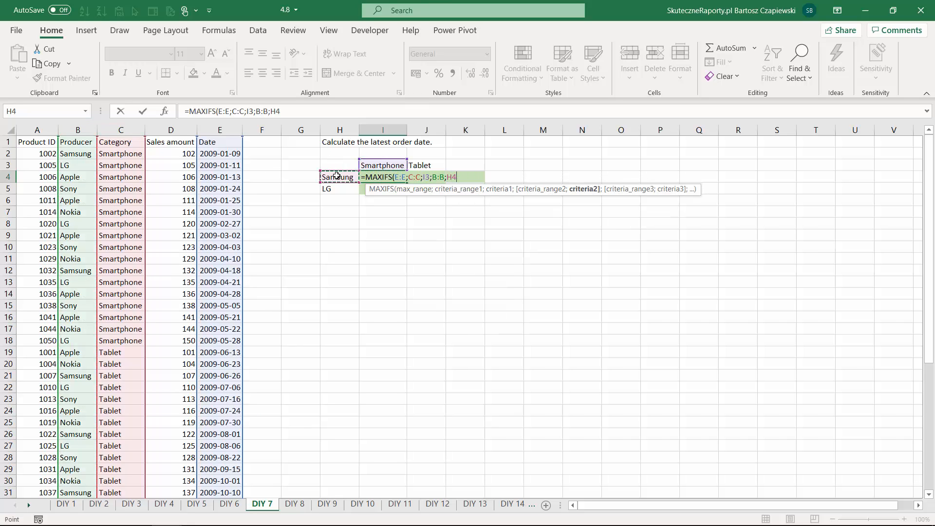
type(")")
key("Return")
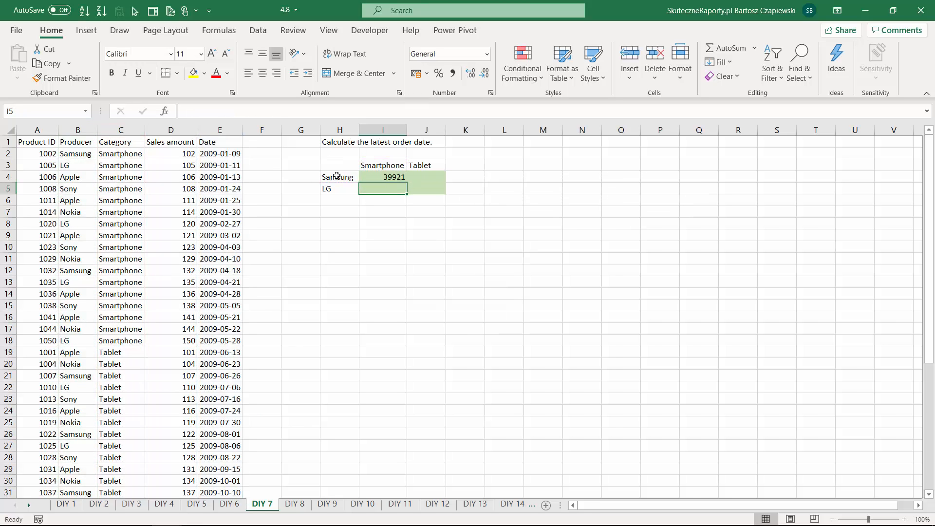
Format the I4 result as Short Date.
left_click(393, 179)
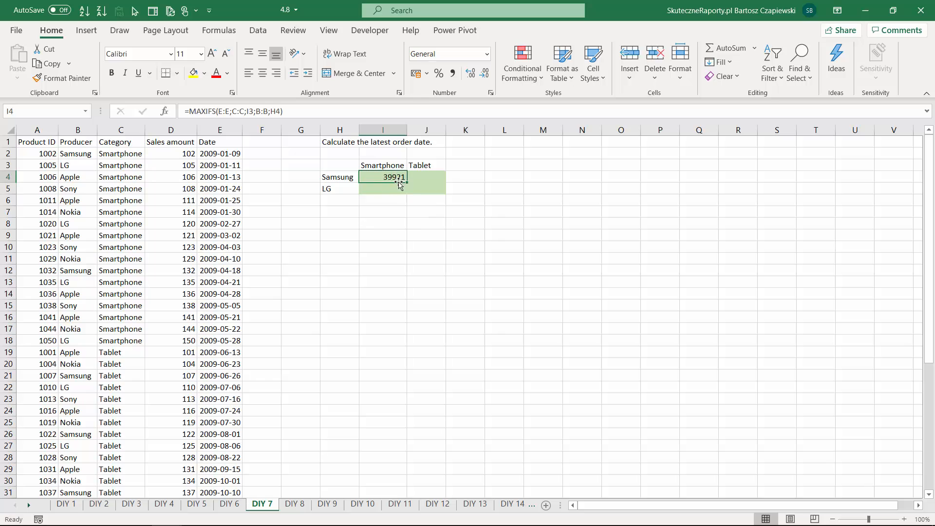
left_click(487, 54)
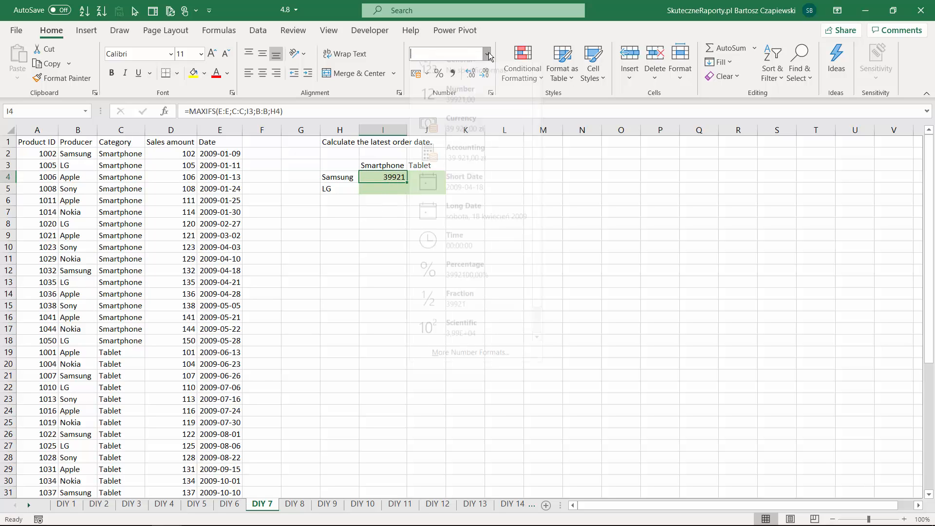
left_click(475, 197)
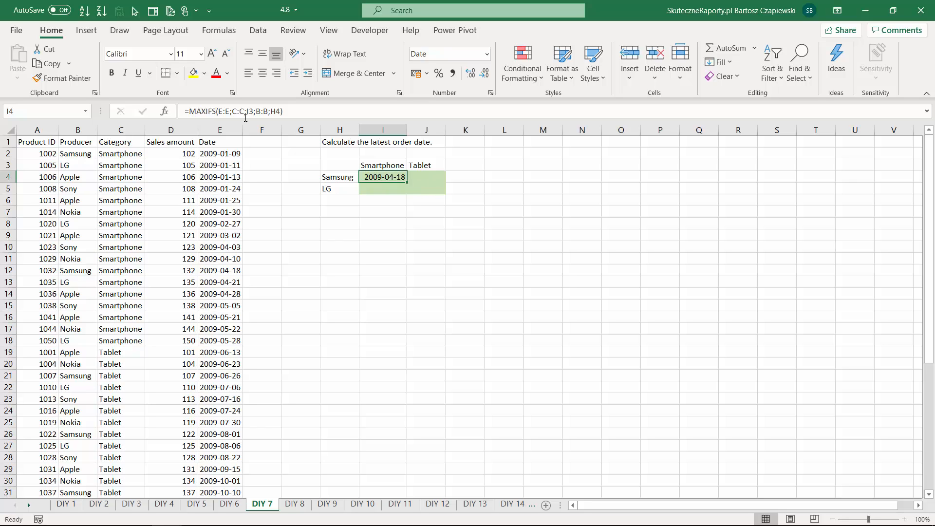
Make the column ranges in the I4 MAXIFS formula absolute as $E:$E, $C:$C and $B:$B.
left_click(225, 112)
key("F4")
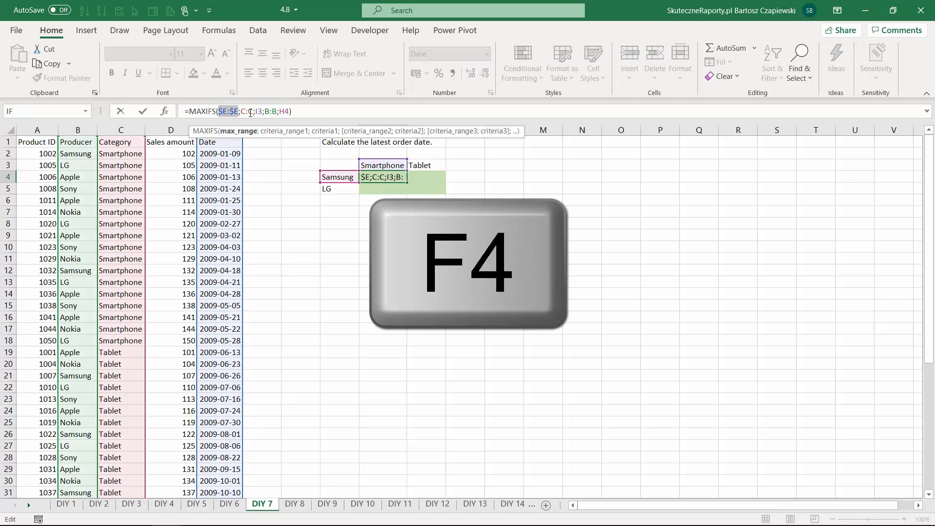
left_click(251, 111)
key("F4")
left_click(279, 111)
key("F4")
Change the criteria cells in the I4 formula to the mixed references I$3 and $H4, and commit the formula.
left_click(268, 112)
key("F4")
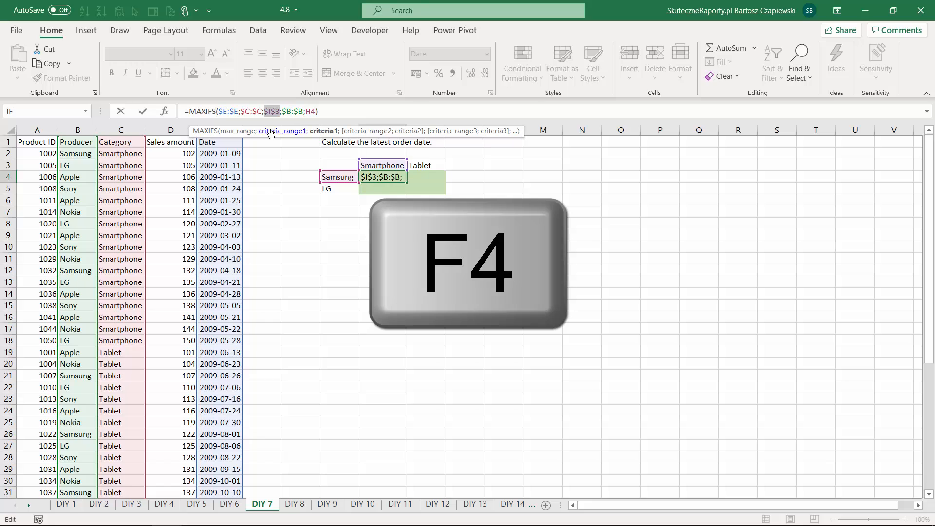
key("F4")
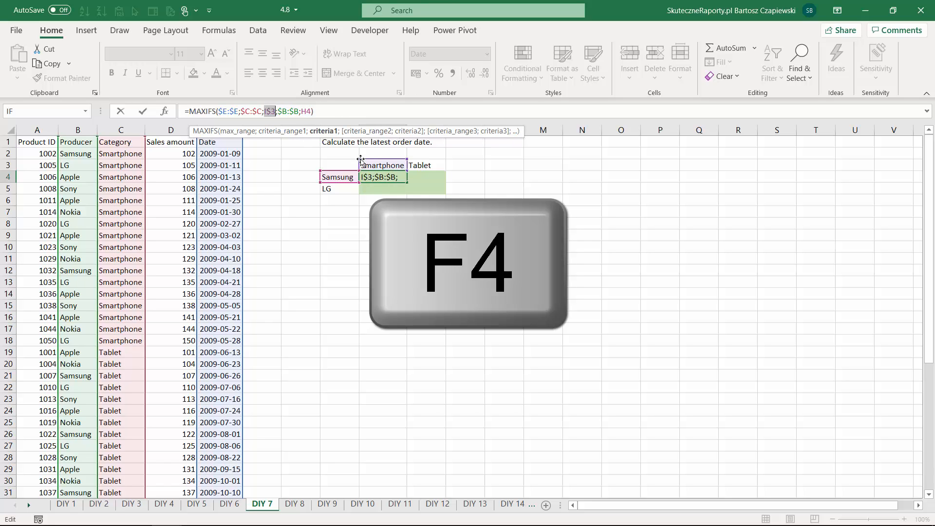
left_click(305, 111)
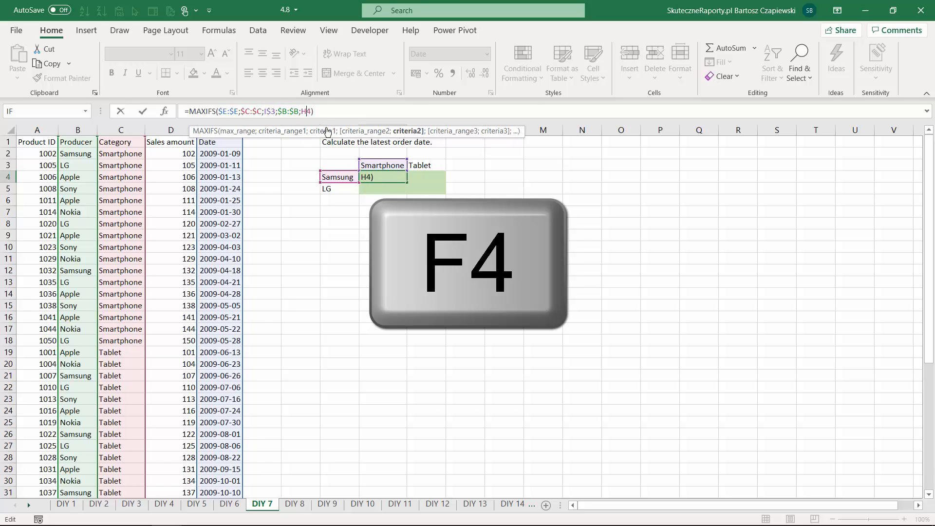
key("F4")
key("F4")
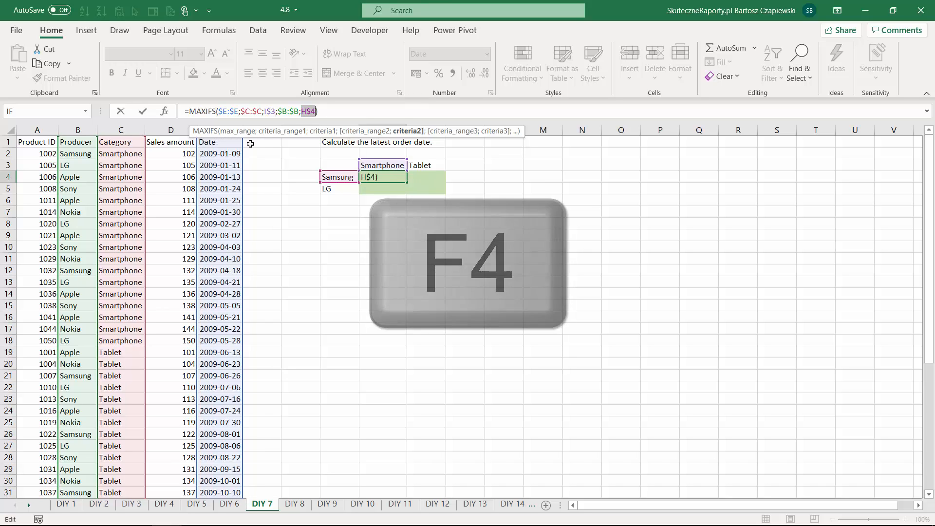
key("F4")
key("ctrl+Return")
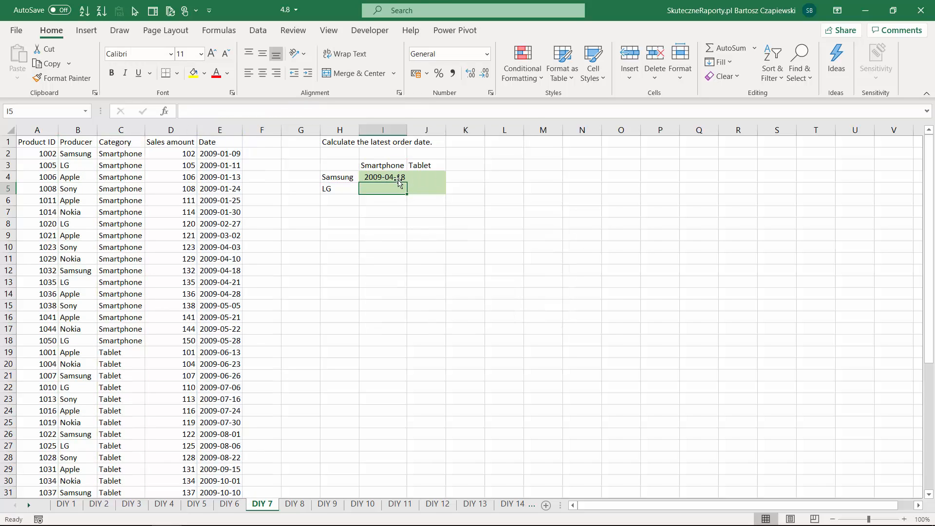
Fill the I4 formula across the range I4:J5 and autofit the width of column J.
left_click_drag(447, 182, 447, 193)
double_click(446, 130)
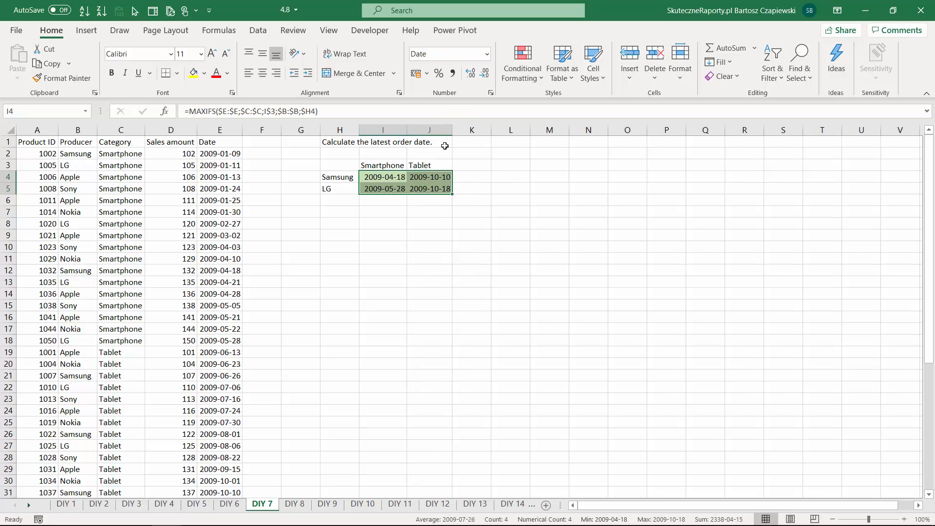
On the DIY 8 sheet, examine employee A's delivery times in B2:B7 and return to cell E5.
key("ctrl+Page_Down")
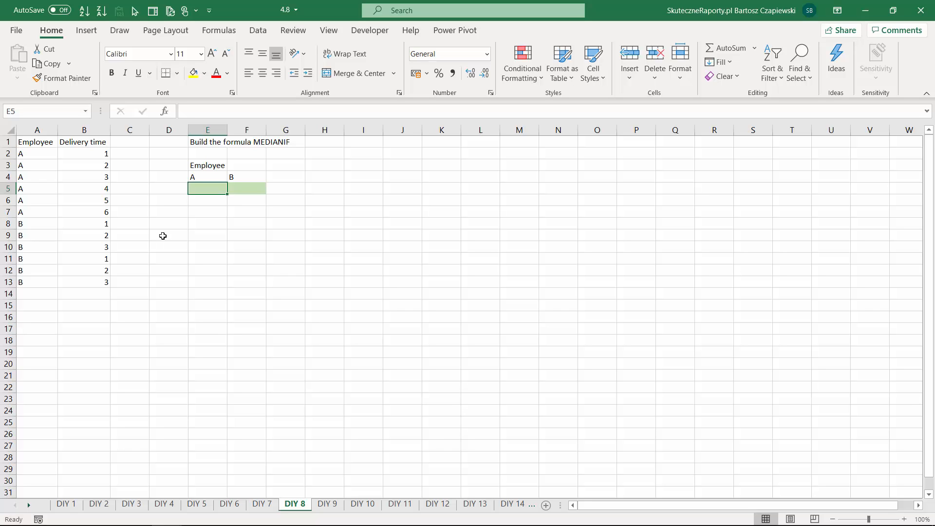
left_click_drag(103, 155, 101, 211)
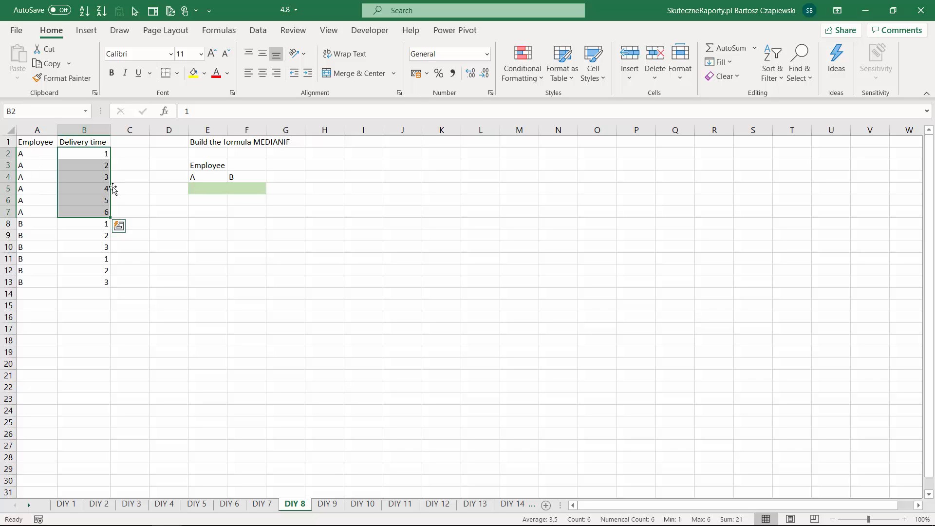
left_click(196, 187)
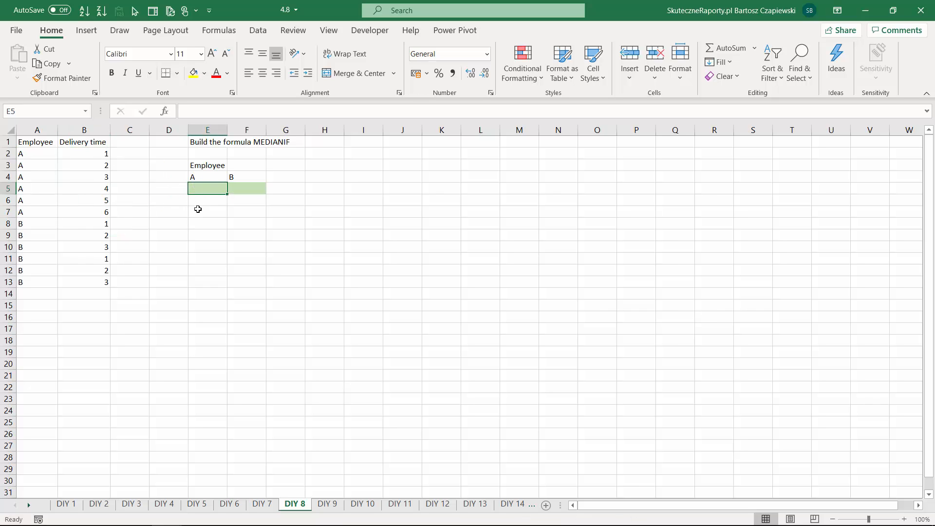
type("=medi")
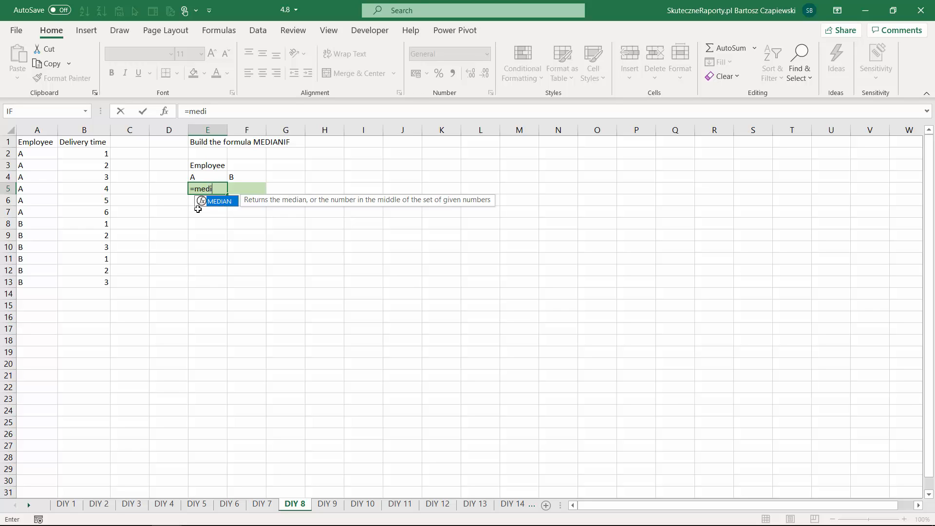
key("Escape")
key("Escape")
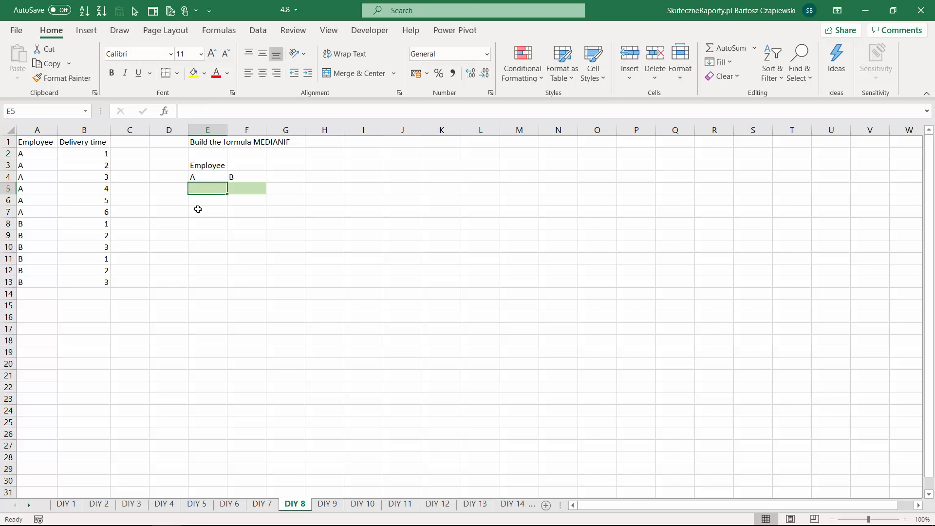
Enter the formula =MEDIAN(IF(A:A=E4;B:B;"")) in cell E5 to get employee A's median delivery time.
type("=medi")
key("Tab")
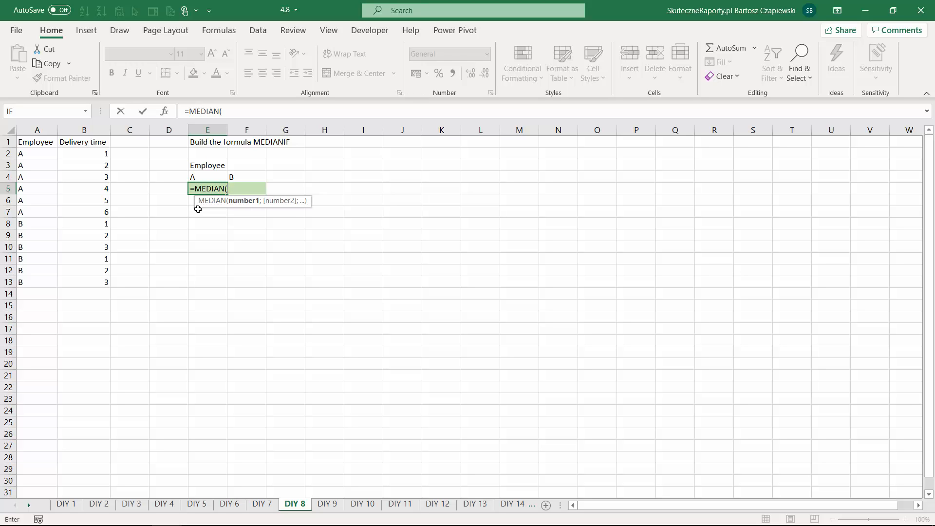
type("if")
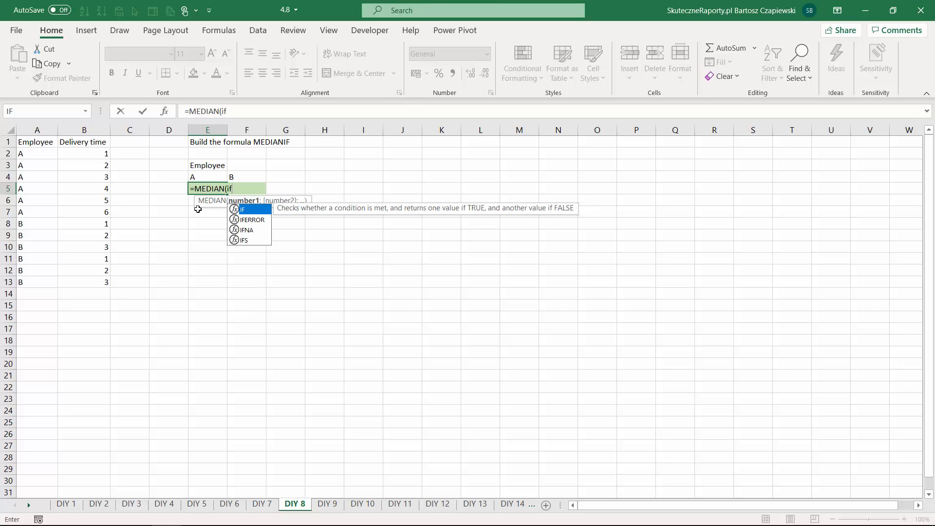
key("Tab")
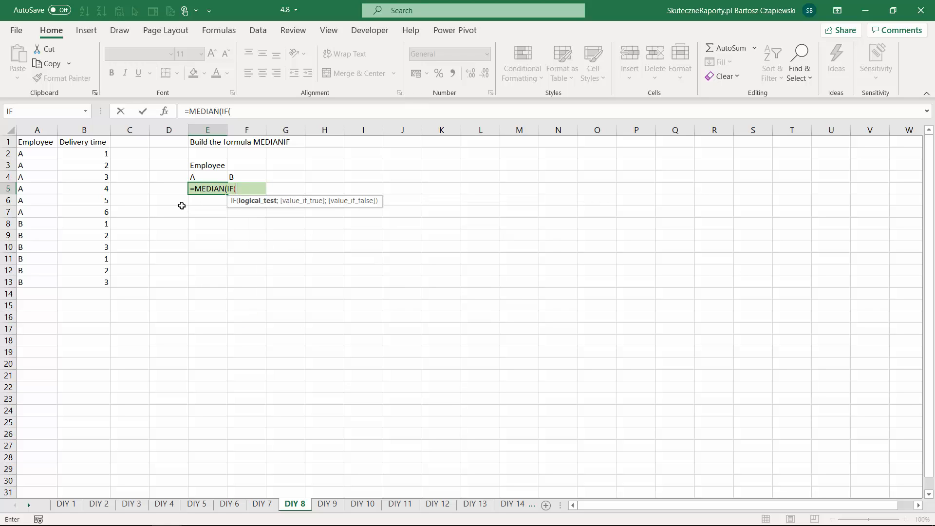
left_click(36, 130)
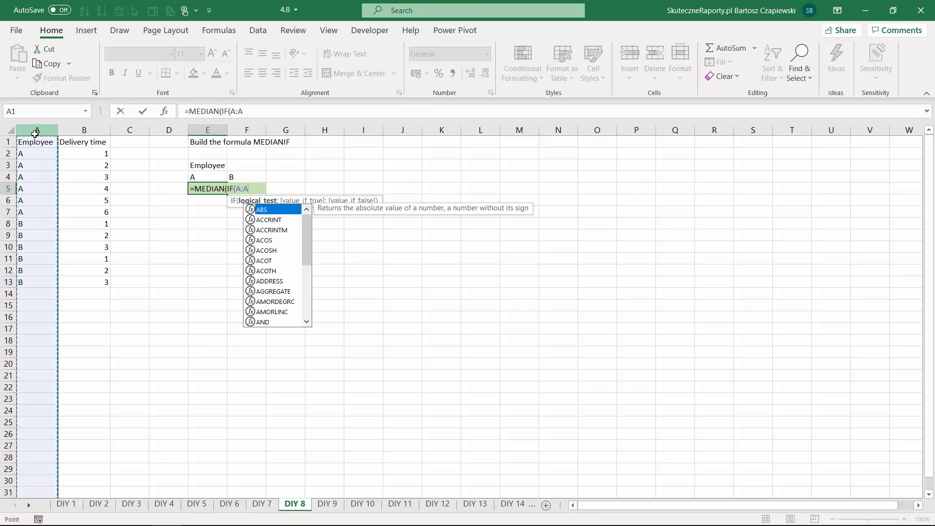
type("=")
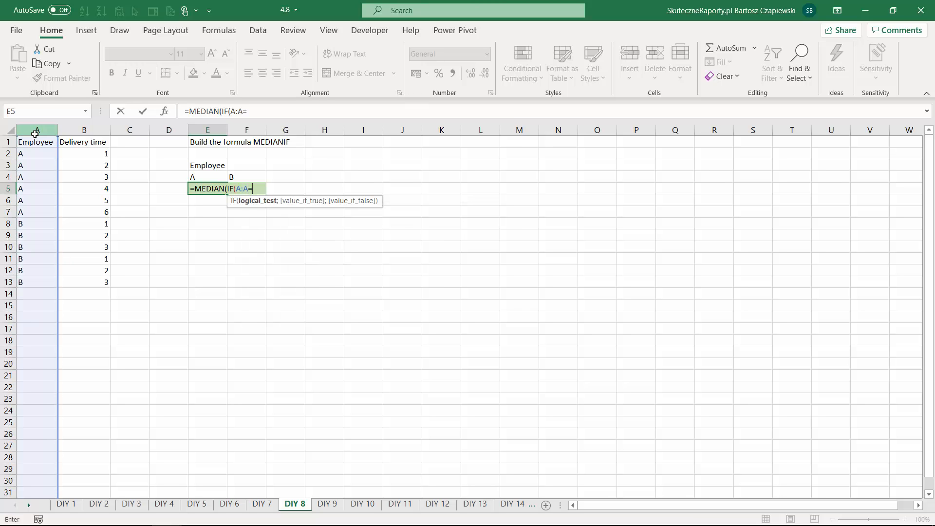
left_click(205, 175)
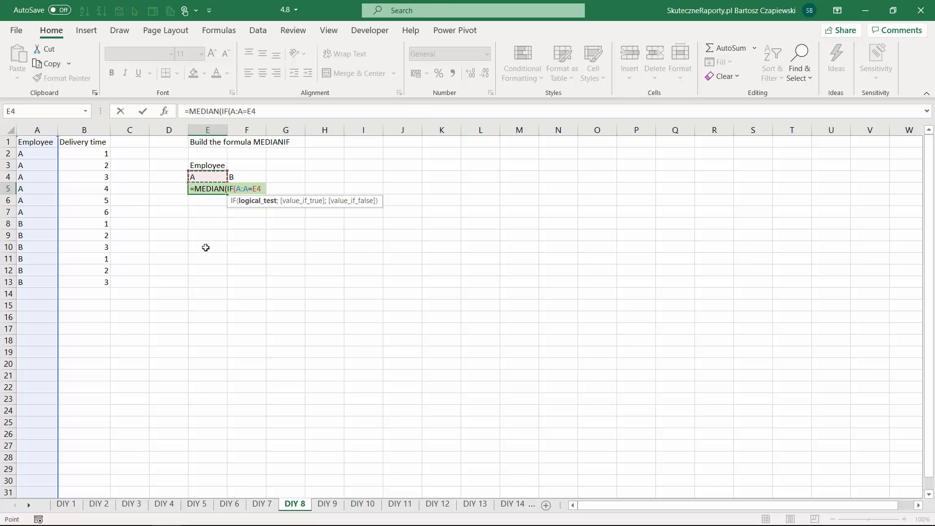
type(";")
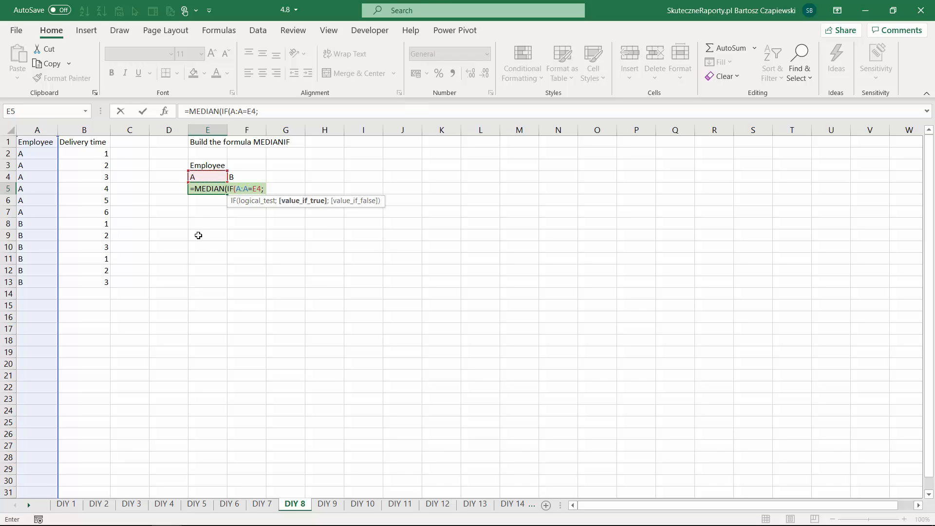
left_click(84, 130)
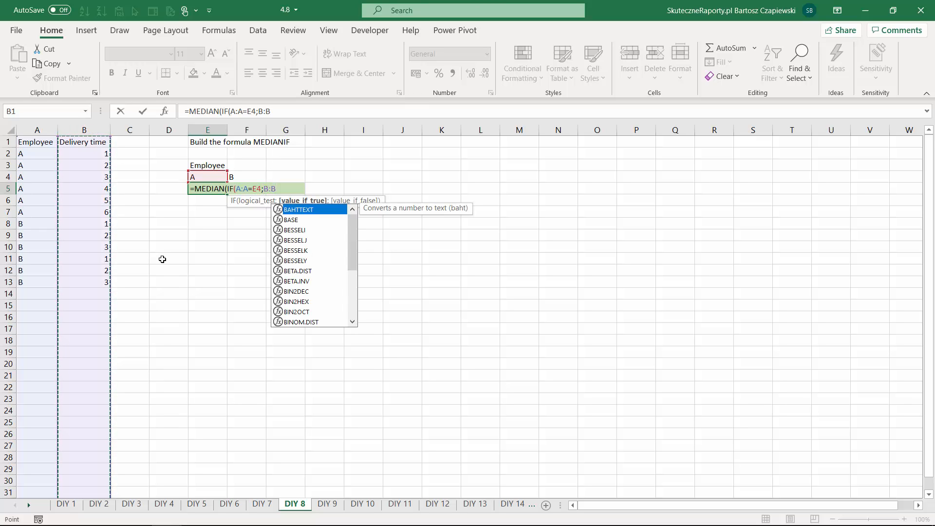
type(";\"\"")
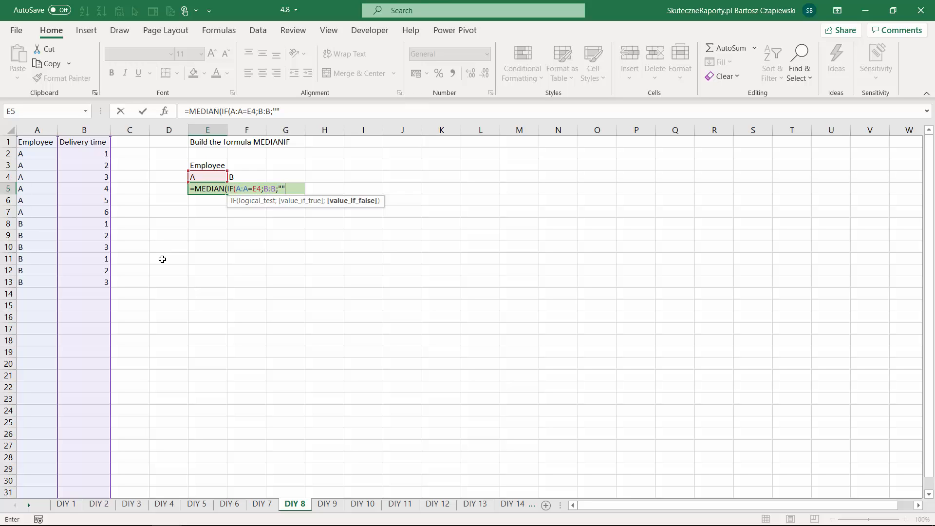
type("))")
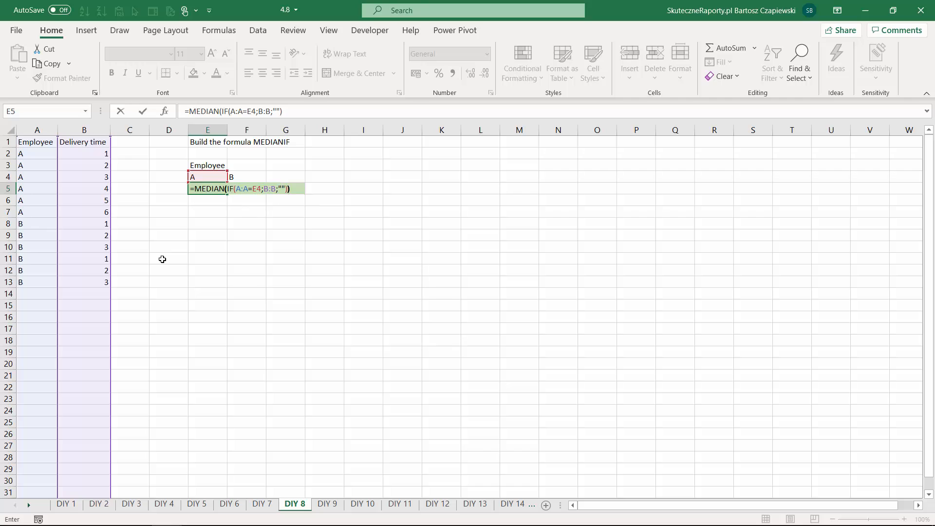
key("Return")
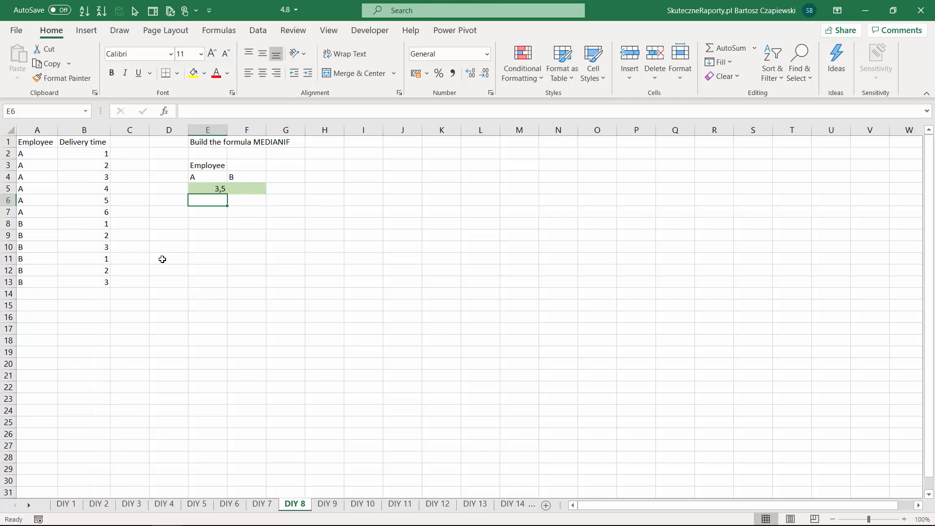
Make the column ranges in the E5 median formula absolute as $A:$A and $B:$B, and commit the formula.
key("Up")
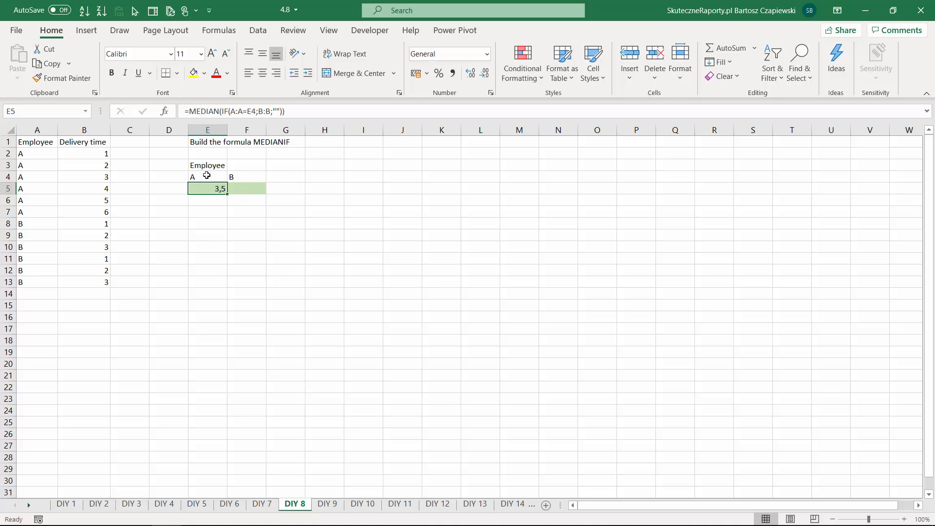
left_click(238, 112)
key("F4")
left_click(273, 112)
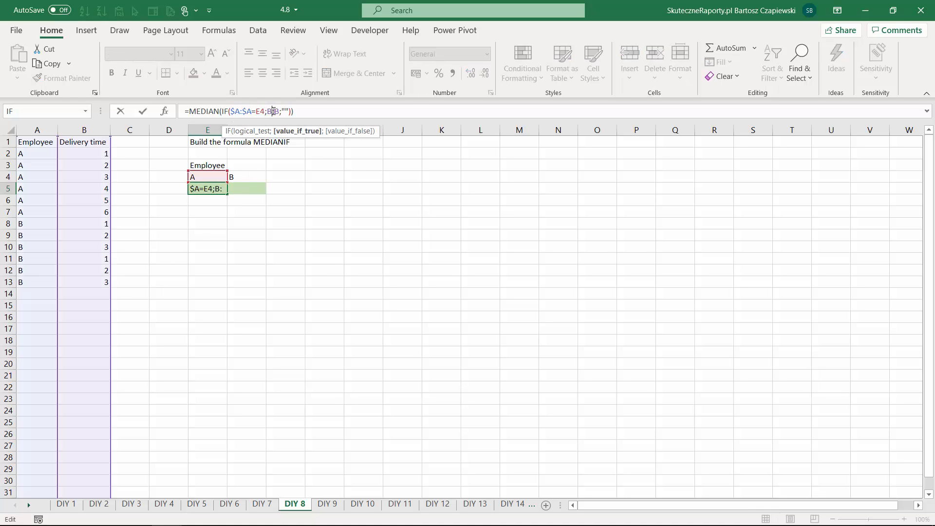
key("F4")
left_click(323, 112)
key("Return")
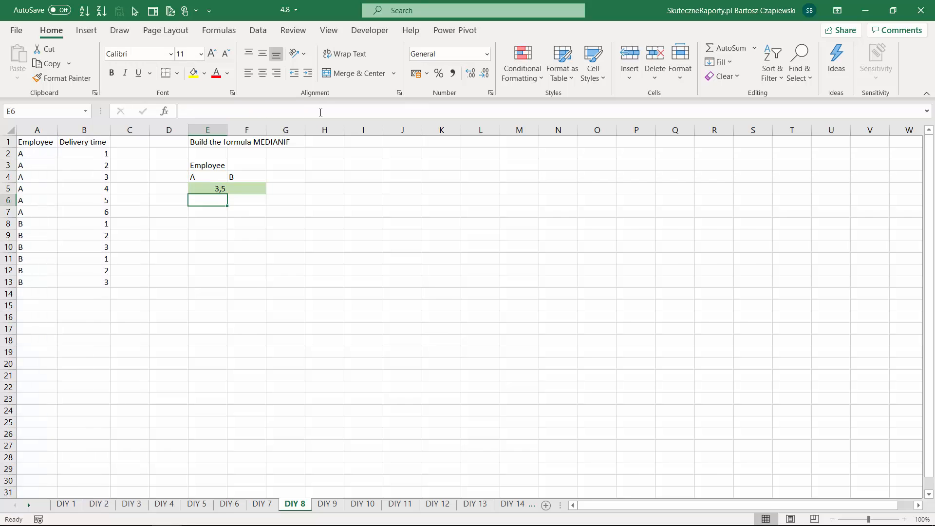
Fill the E5 median formula across to F5 for employee B.
left_click(214, 189)
left_click_drag(227, 194, 253, 189)
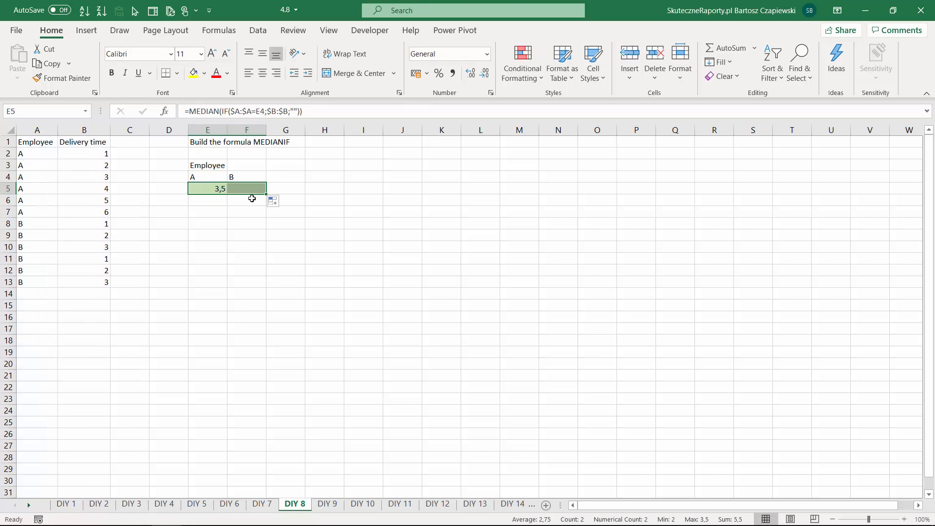
left_click(250, 200)
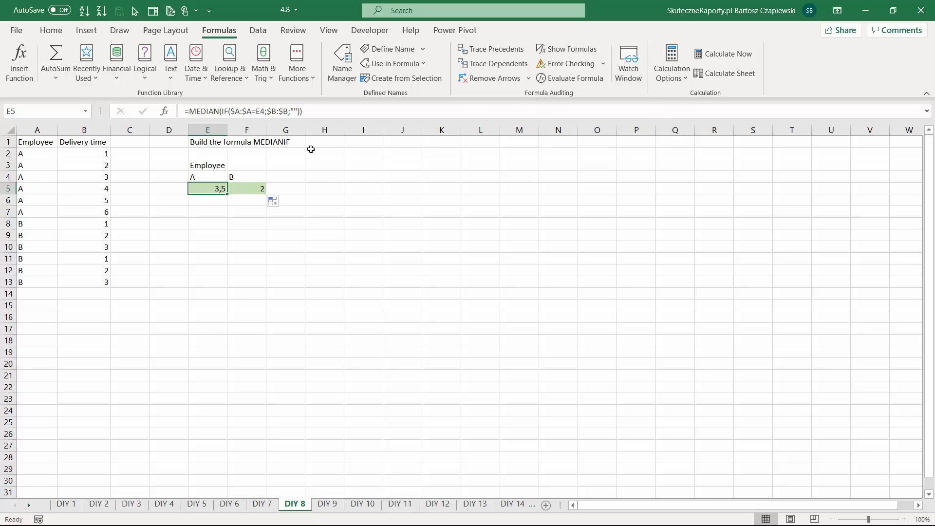
Examine how the E5 median formula is calculated with Evaluate Formula, including the expanded column A array.
left_click(557, 81)
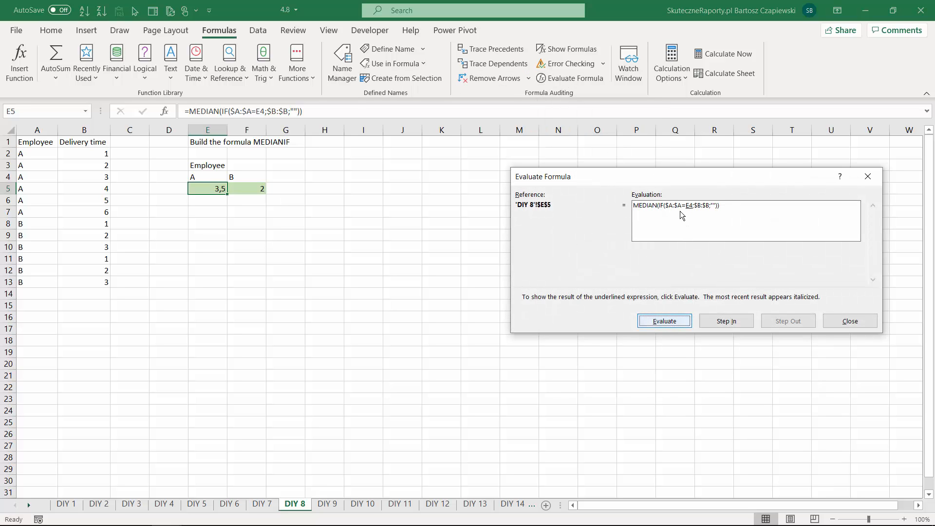
key("Return")
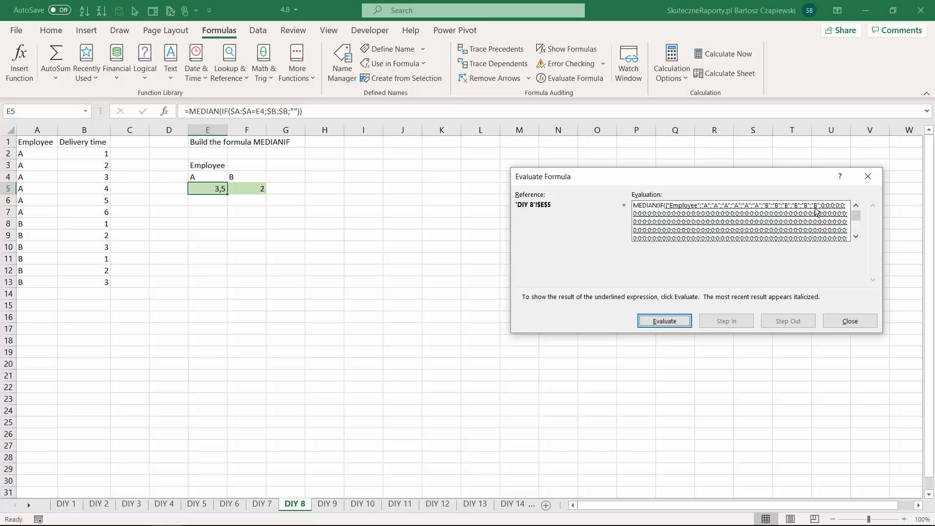
left_click_drag(743, 185, 747, 187)
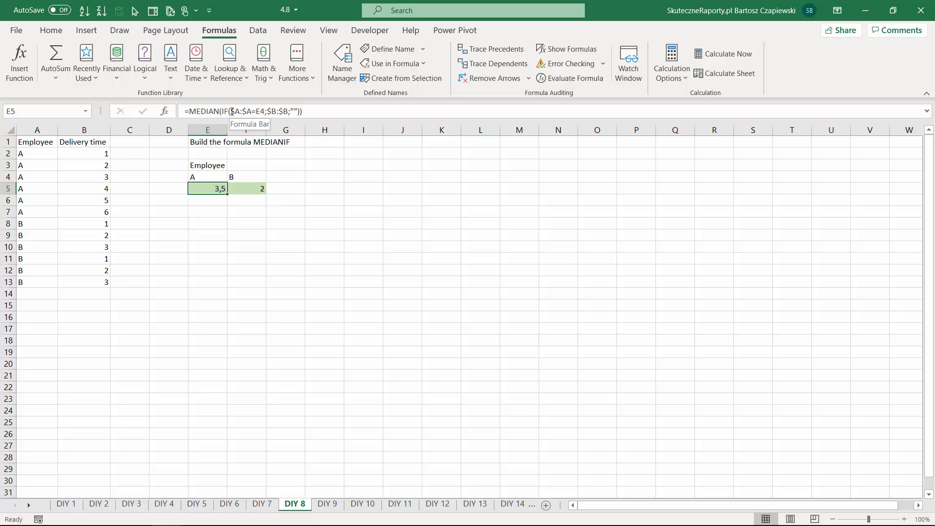
Replace the whole-column references in the E5 formula with the ranges A2:A13 and B2:B13.
left_click_drag(231, 112, 252, 111)
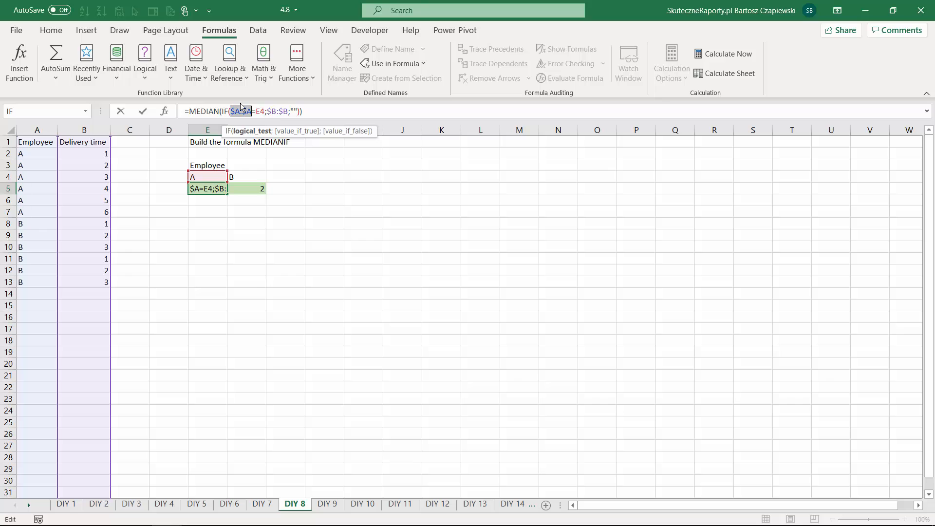
key("BackSpace")
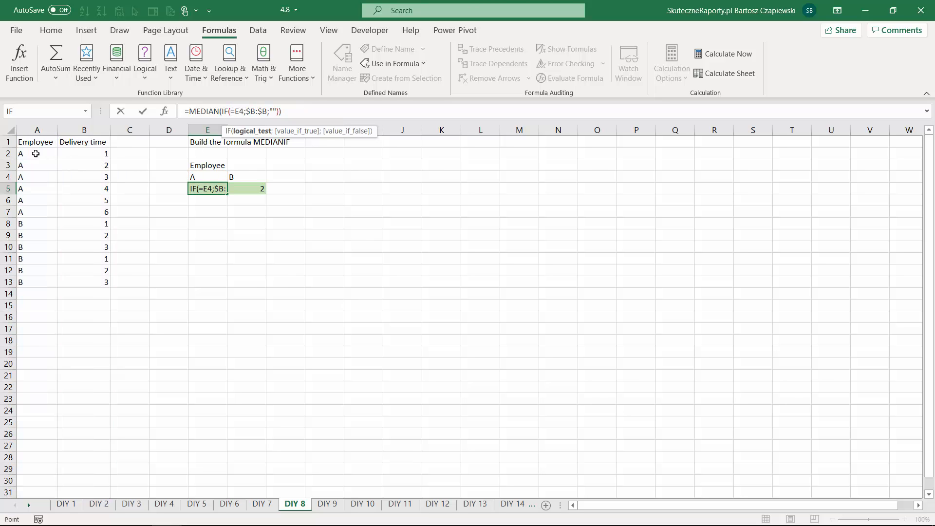
left_click_drag(35, 153, 34, 285)
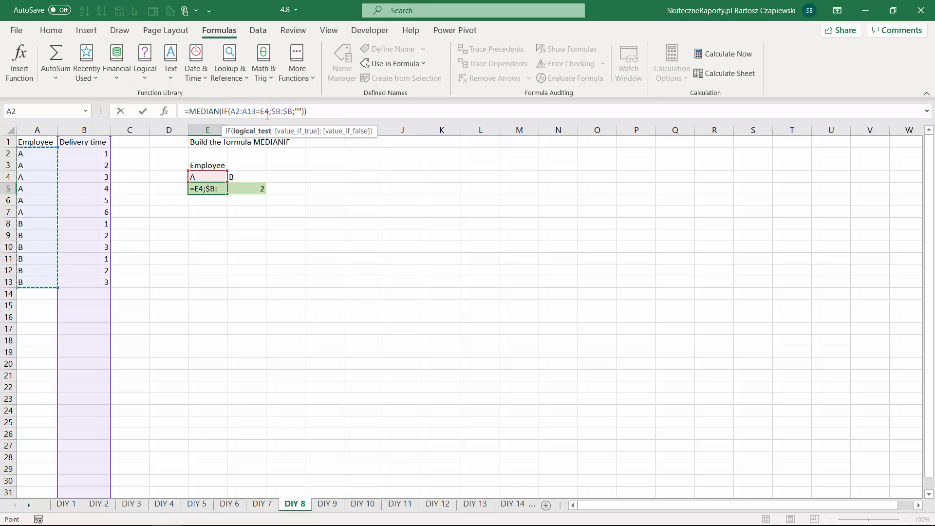
left_click_drag(271, 112, 293, 112)
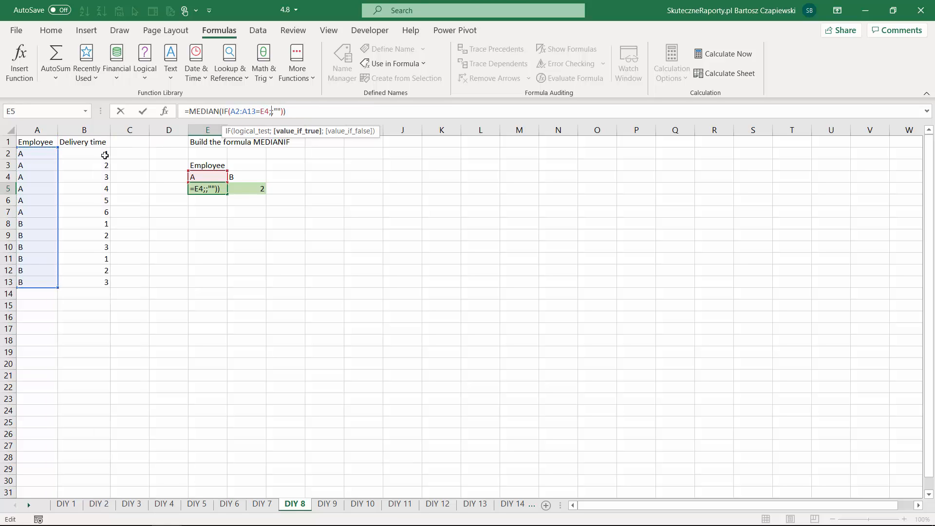
left_click_drag(91, 156, 71, 281)
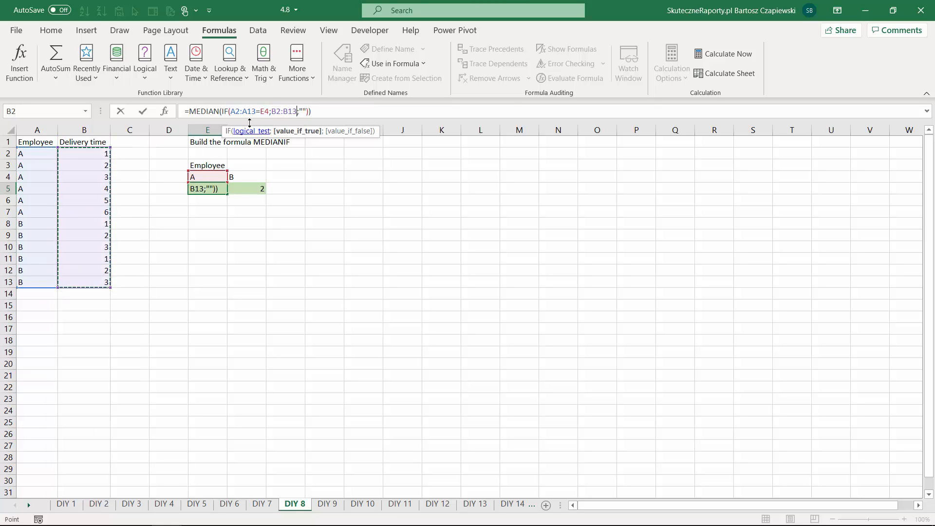
Make the E5 formula's ranges absolute as $A$2:$A$13 and $B$2:$B$13, and commit the formula.
left_click(236, 112)
key("F4")
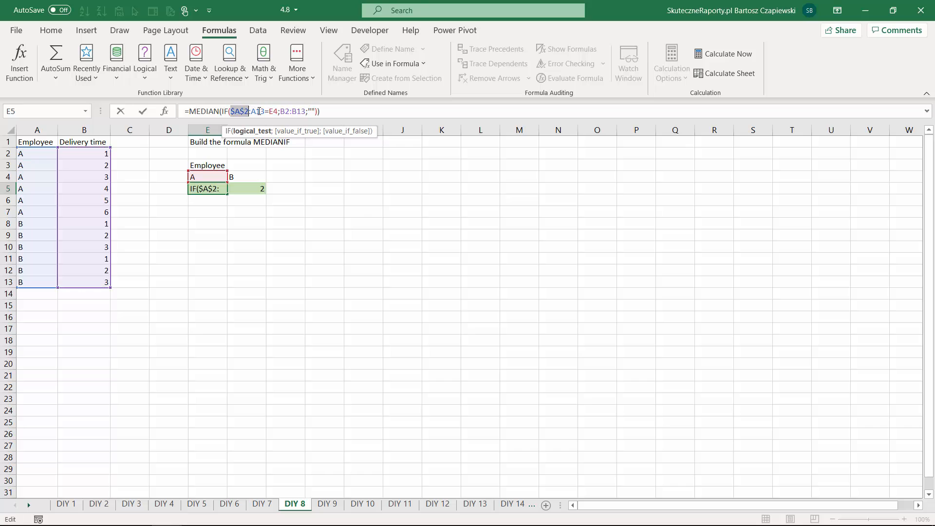
left_click(258, 111)
key("F4")
left_click(295, 112)
key("F4")
left_click(316, 111)
key("F4")
left_click(356, 111)
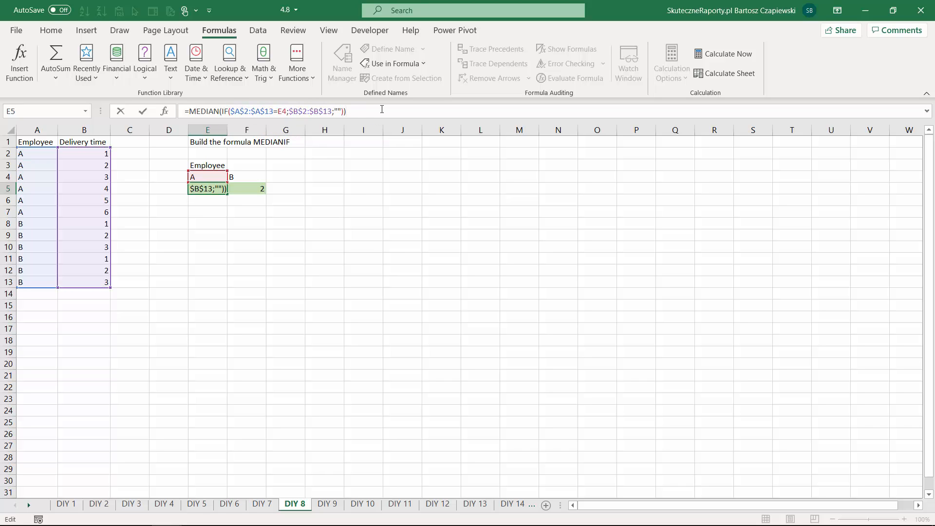
key("Return")
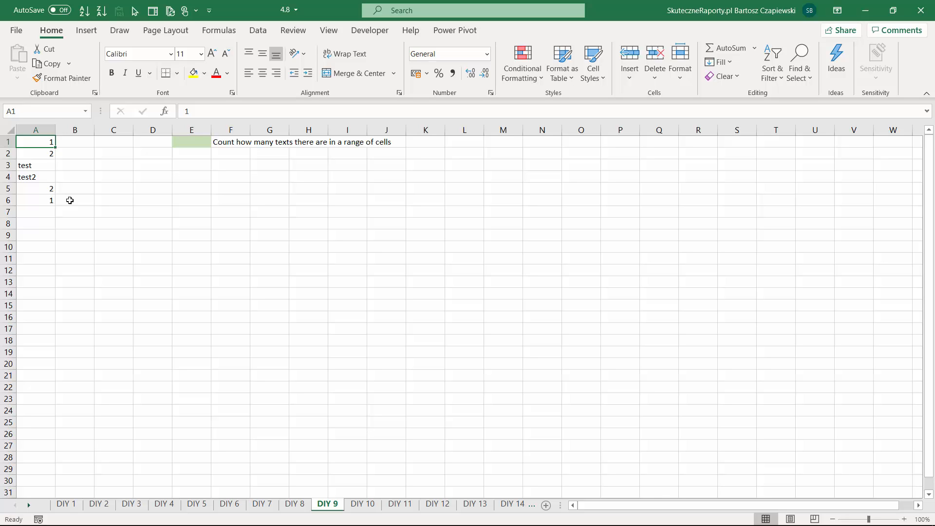
On the DIY 9 sheet, enter =ISTEXT(A1) in B1 and fill it down to B6.
left_click(73, 144)
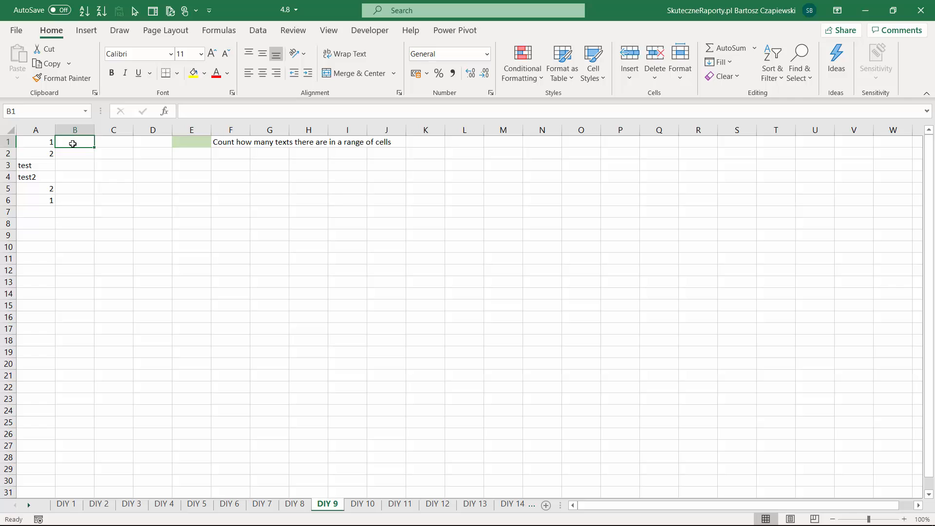
type("=")
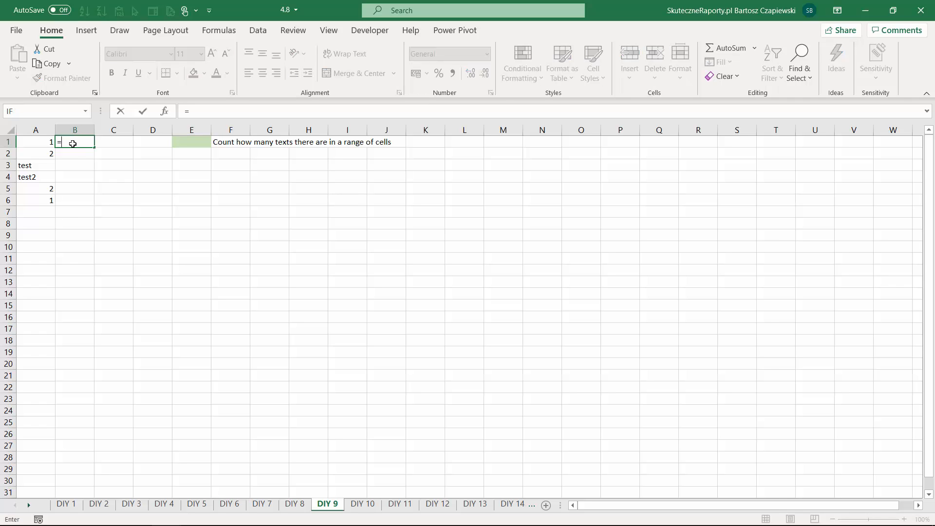
type("is")
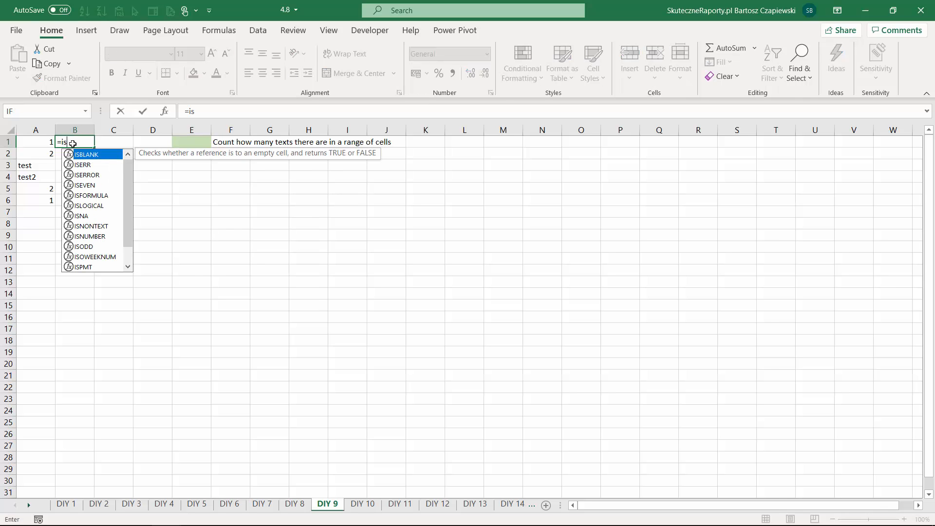
type("t")
key("Tab")
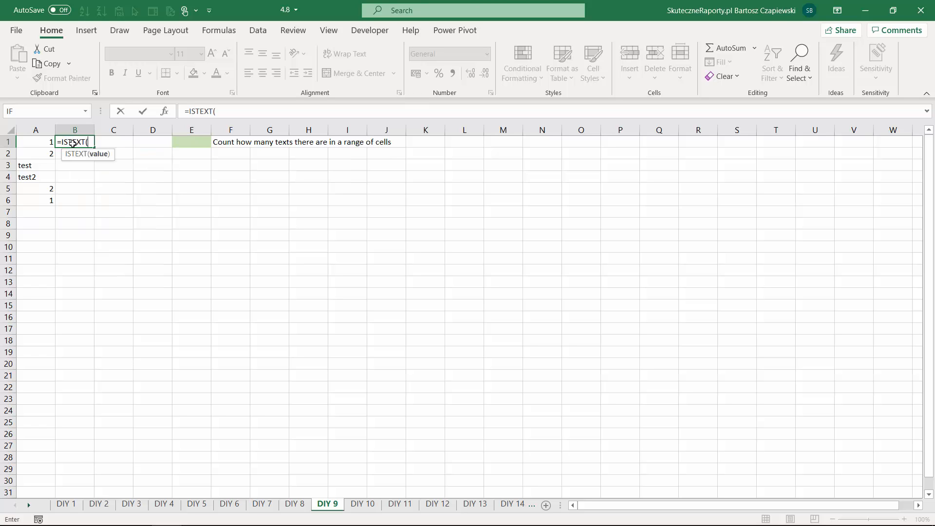
left_click(31, 139)
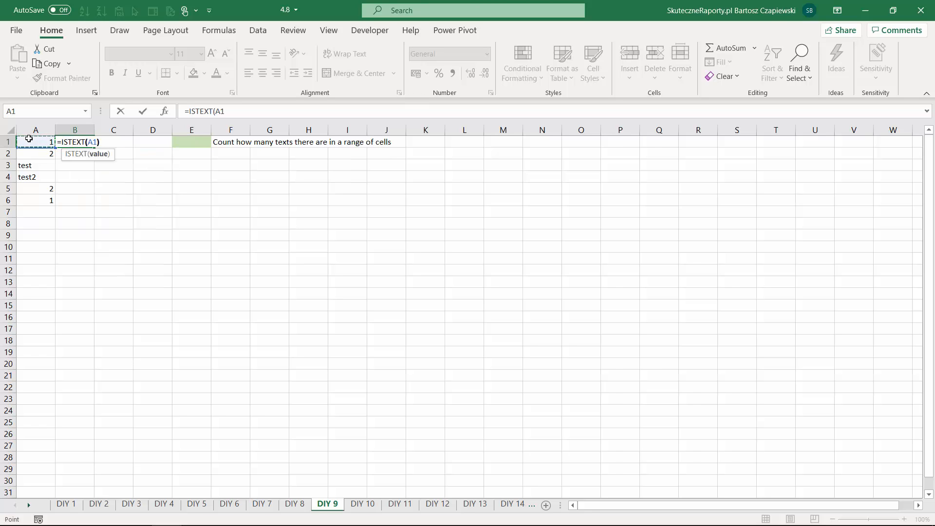
key("Return")
left_click(88, 143)
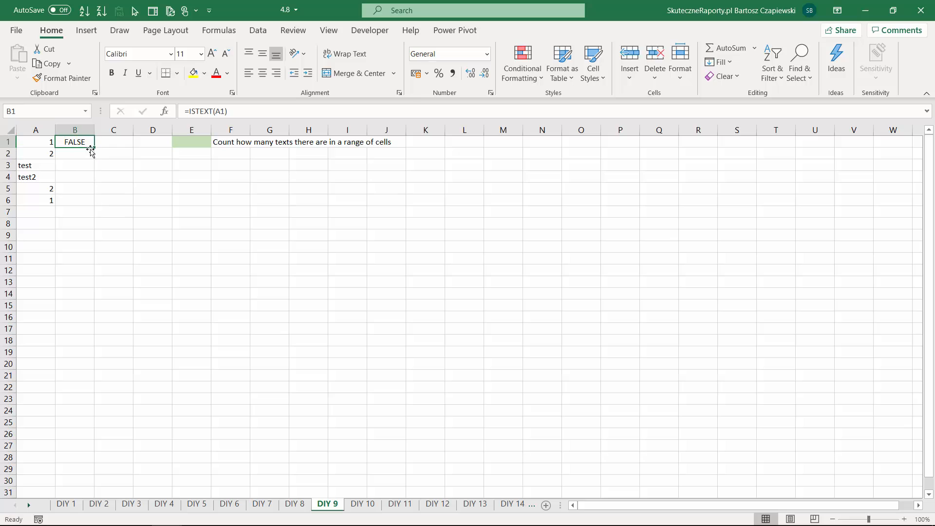
double_click(95, 147)
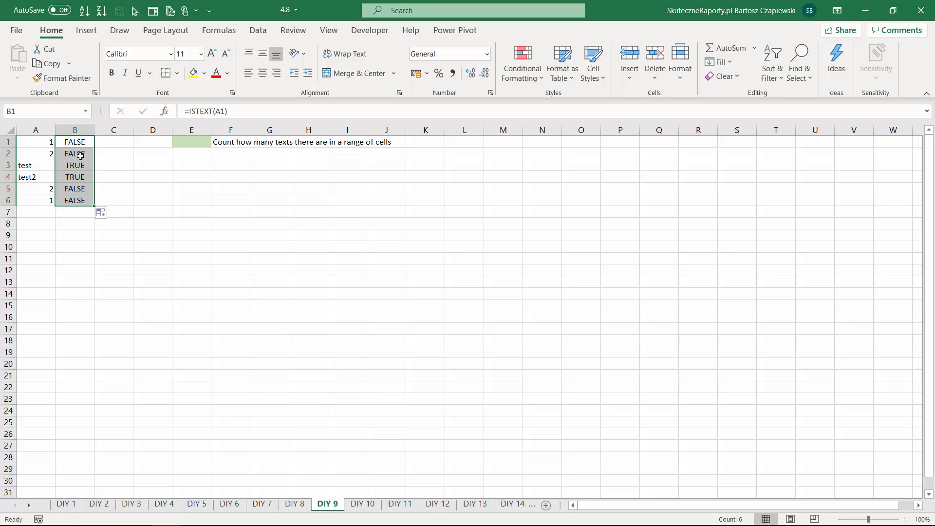
Enter =SUM(B1:B6) in E1 to add up the ISTEXT results in column B.
left_click(183, 139)
type("=sum")
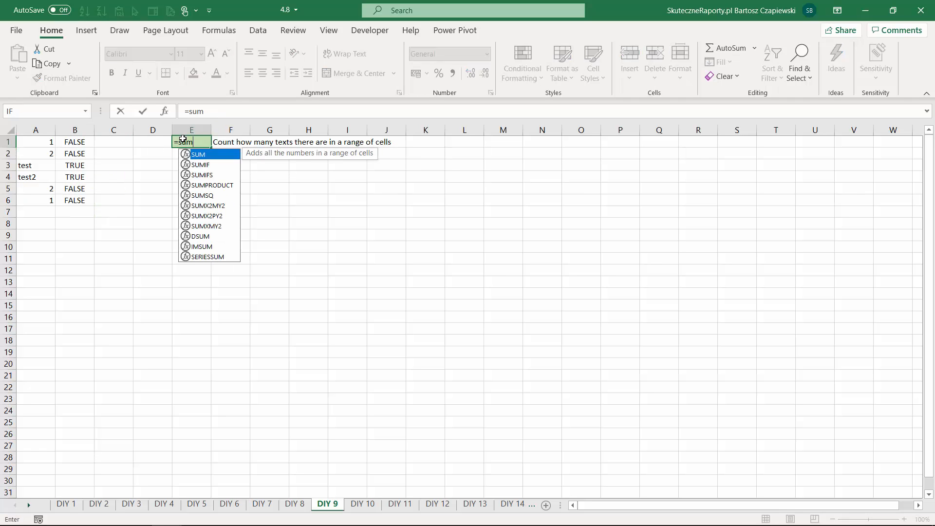
key("Tab")
left_click_drag(77, 143, 79, 203)
key("Return")
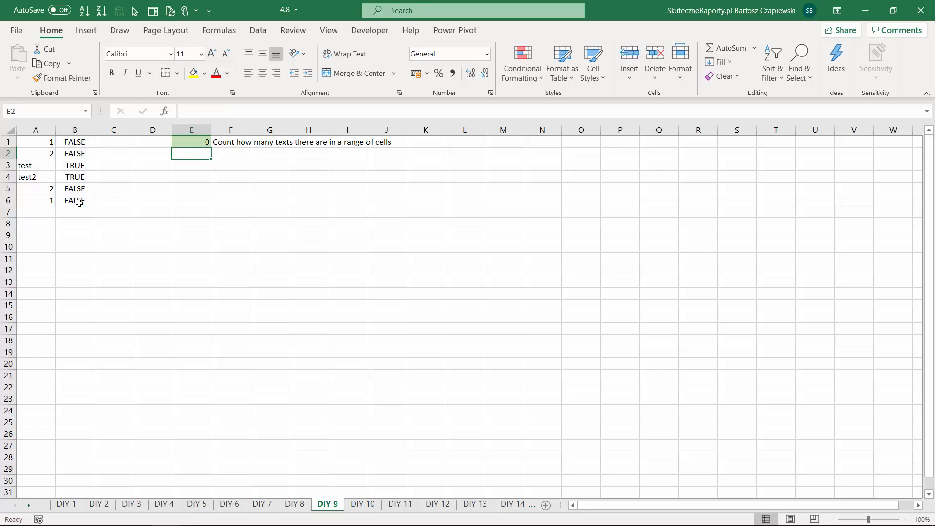
key("Up")
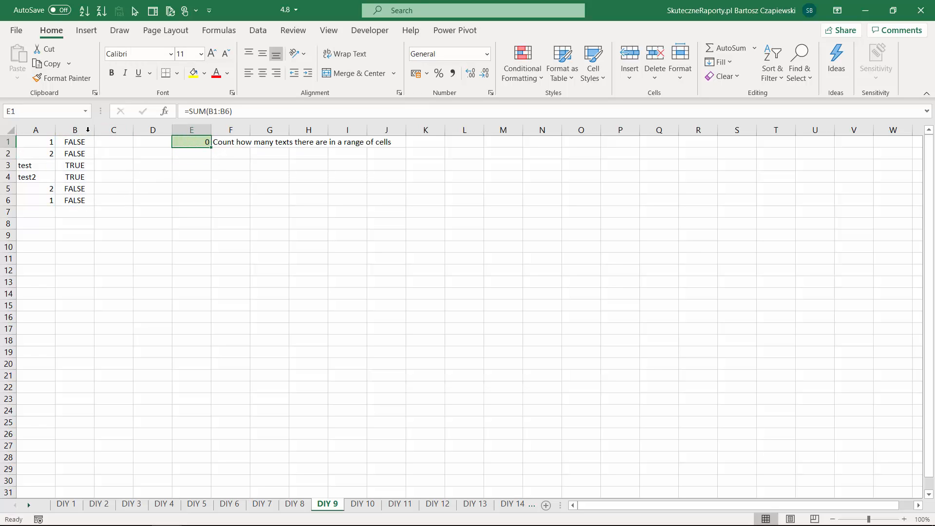
Change the B1 formula to =ISTEXT(A1)*1 and fill it down to B6.
left_click(79, 143)
left_click(238, 112)
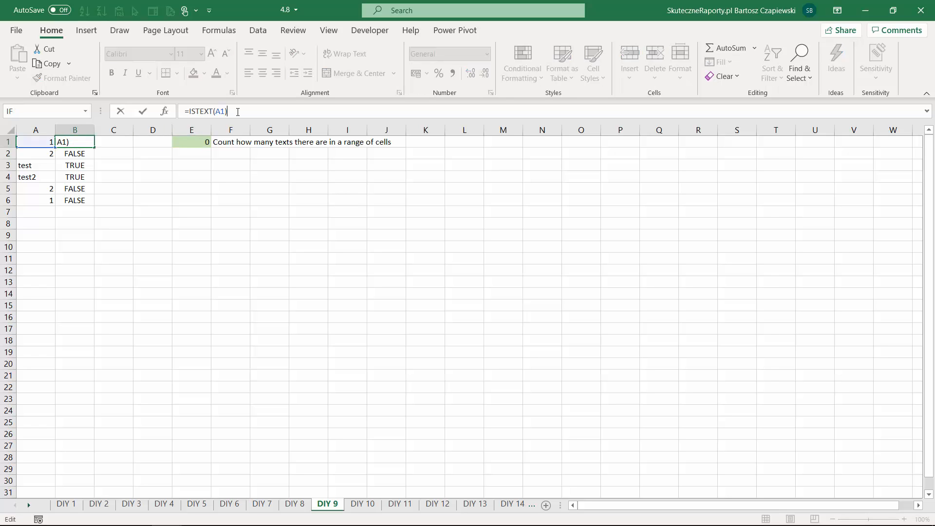
type("*1")
key("Return")
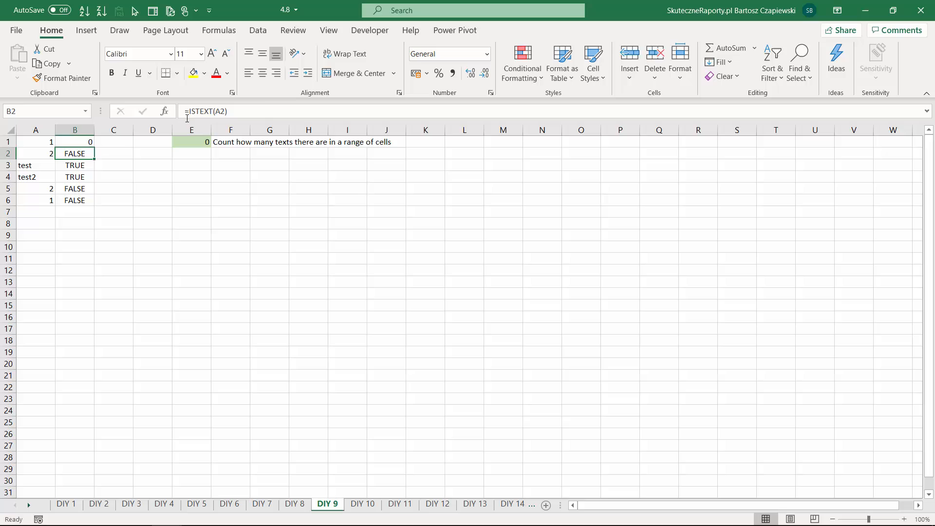
left_click(91, 142)
double_click(95, 148)
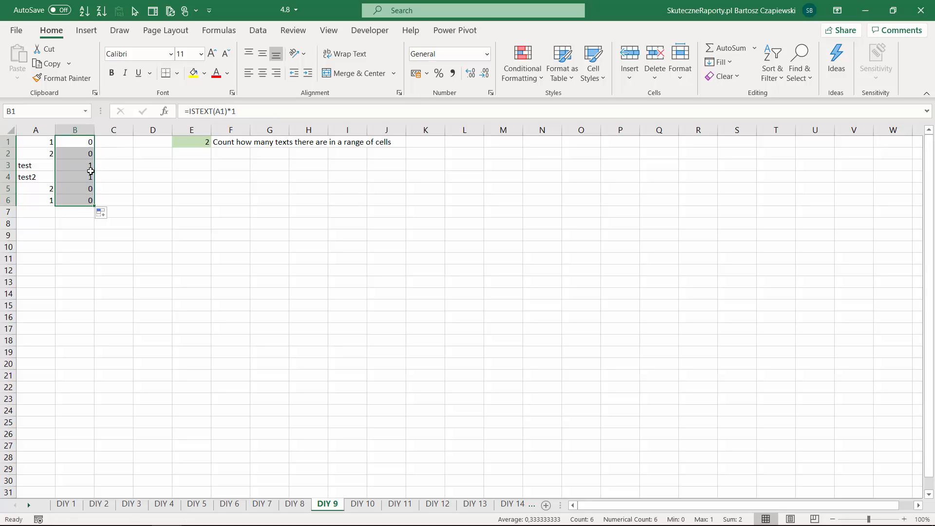
Replace the E1 formula with =SUM(ISTEXT(A1:A6)*1) and commit it as an array formula.
left_click(196, 142)
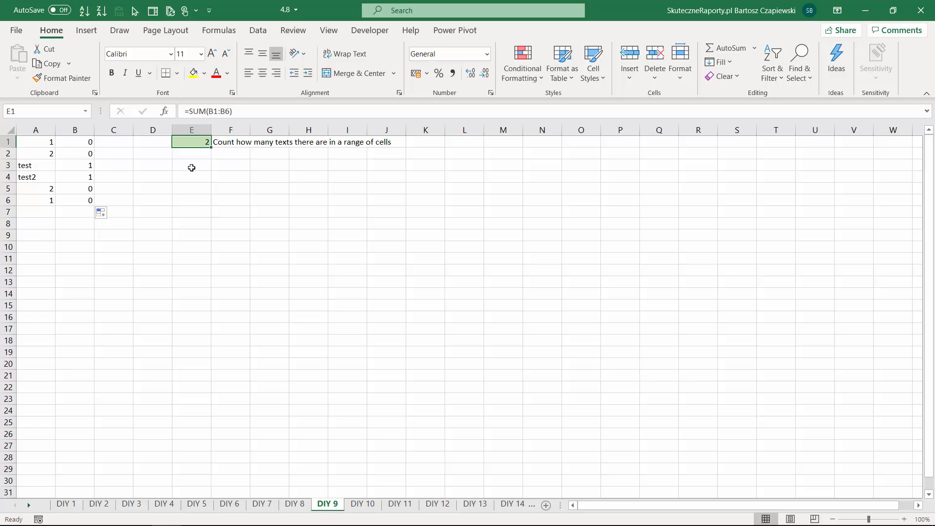
type("=SUM(")
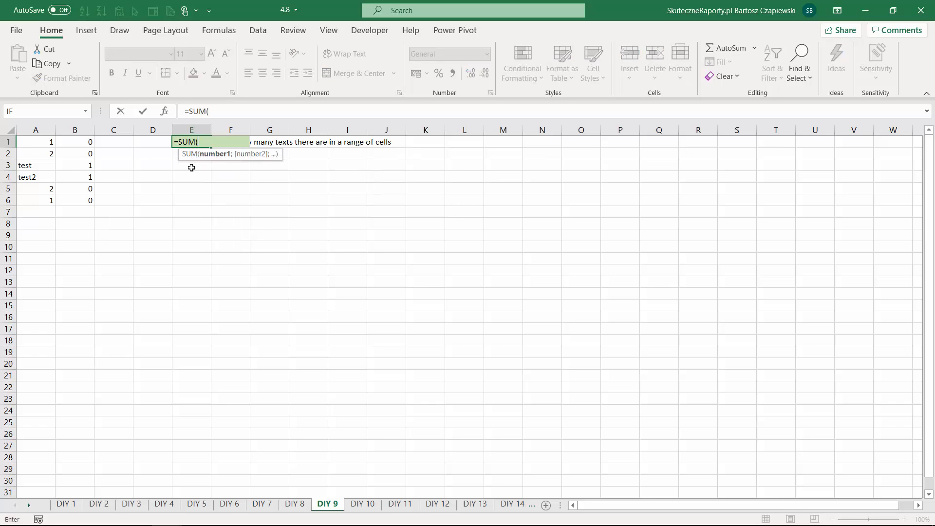
type("iste")
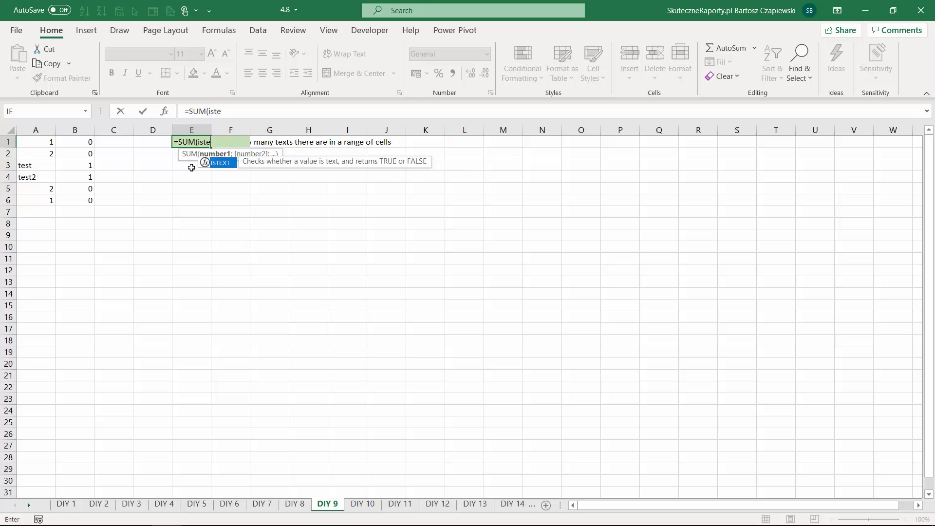
key("Tab")
left_click_drag(39, 142, 43, 200)
type(")")
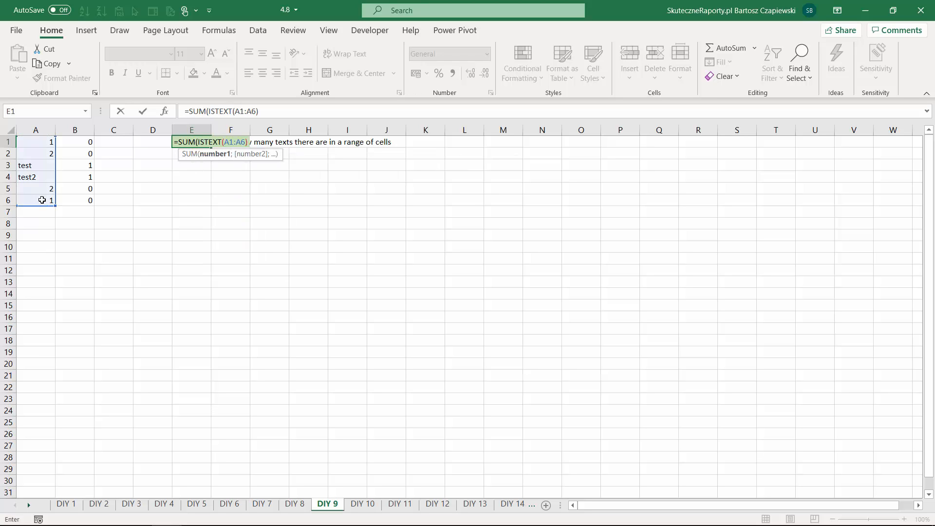
type("*1)")
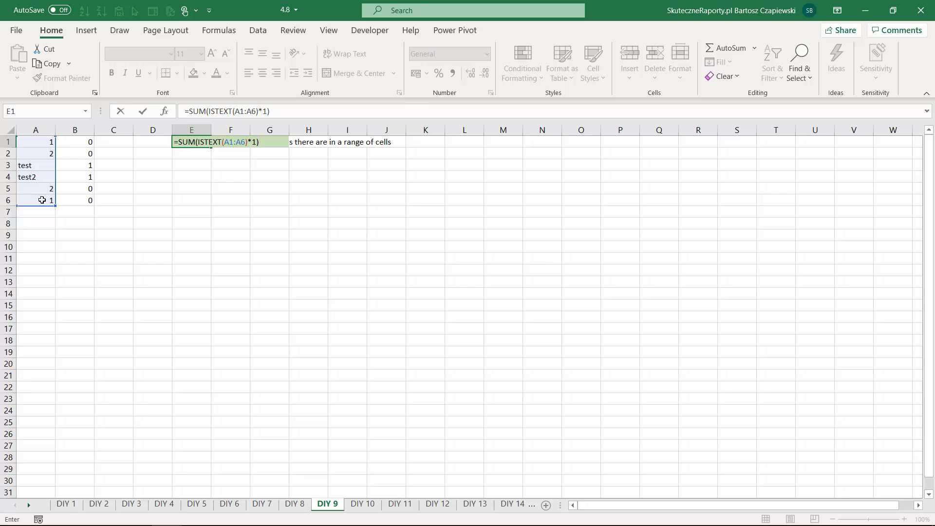
key("Return")
key("Up")
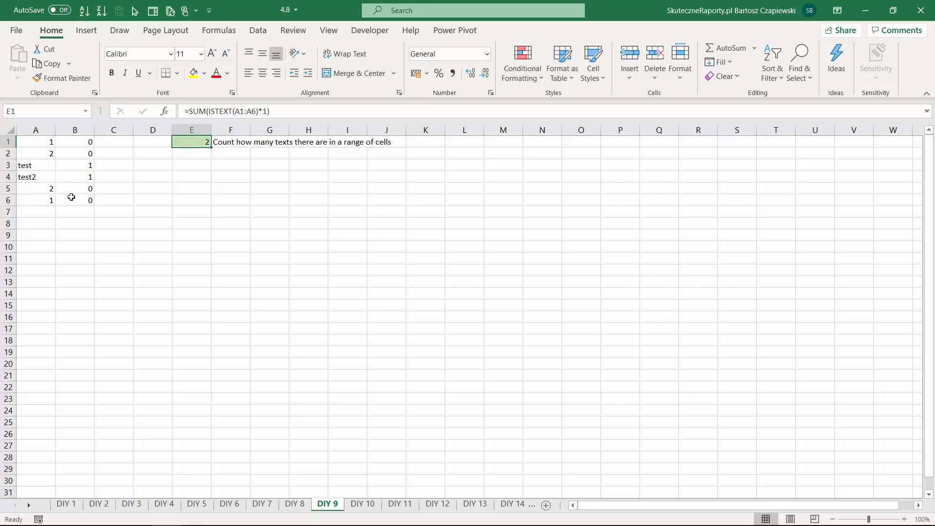
left_click(294, 111)
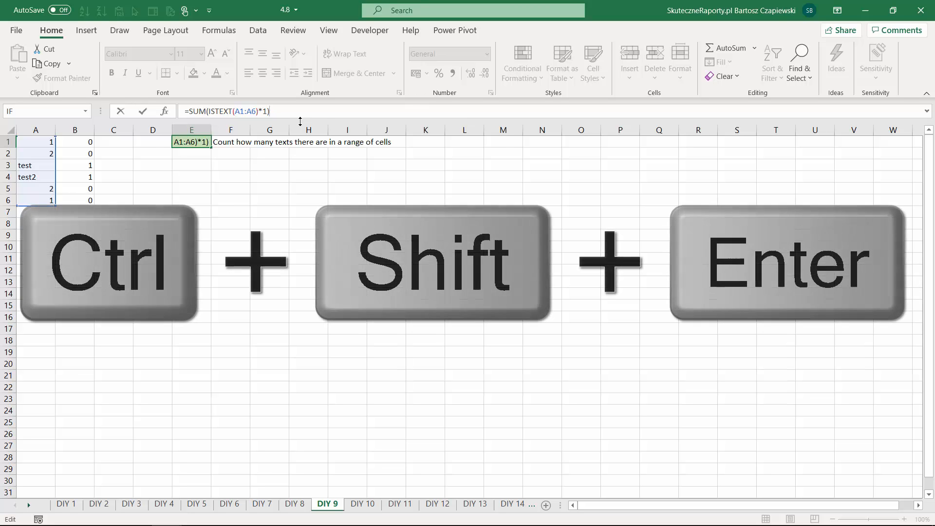
key("ctrl+shift+Return")
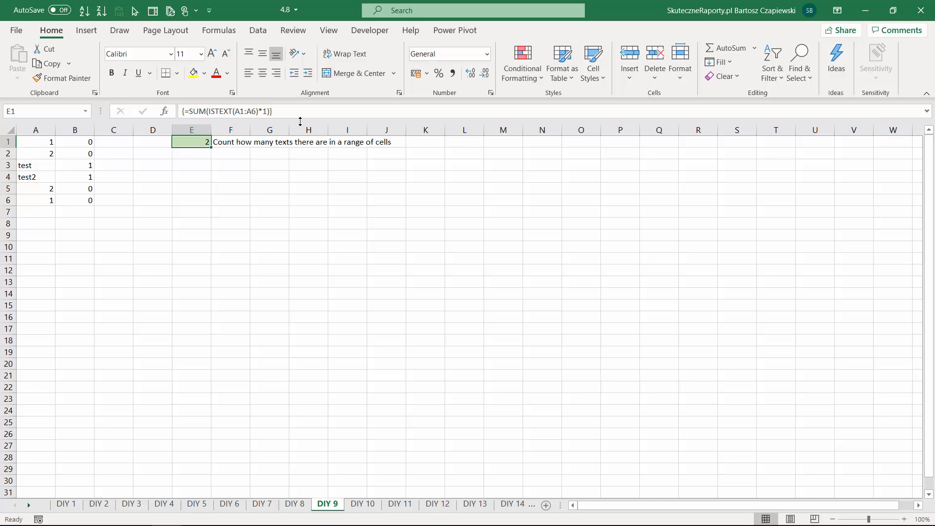
On the DIY 10 sheet, enter =C2-B2 in D2 and fill it down to D4.
key("ctrl+Page_Down")
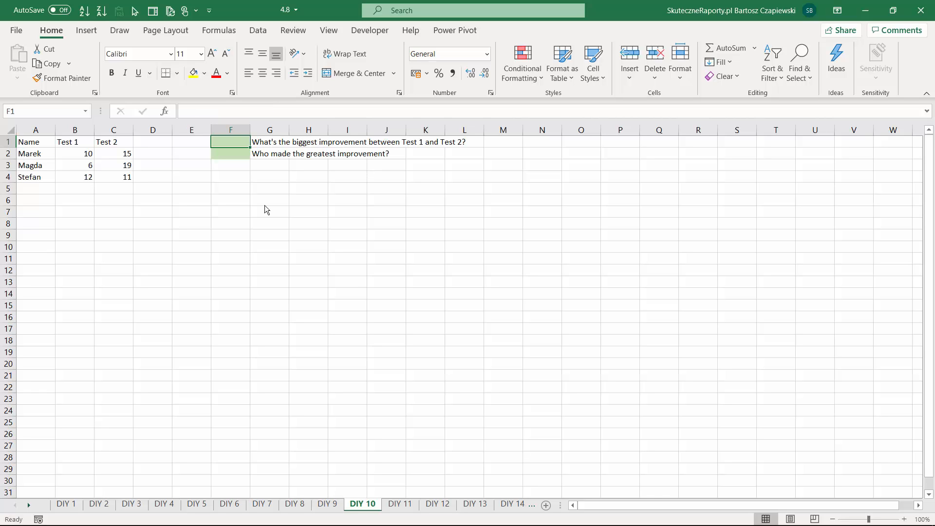
left_click(163, 155)
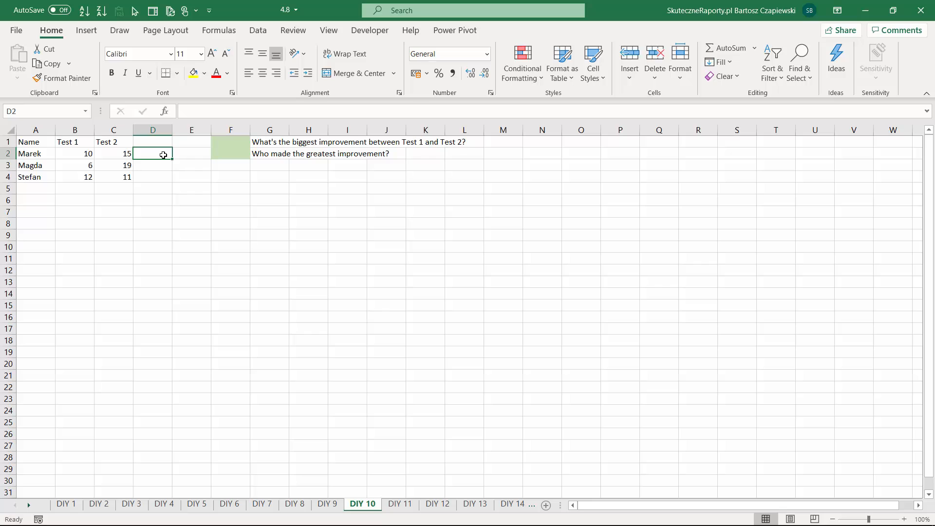
type("=")
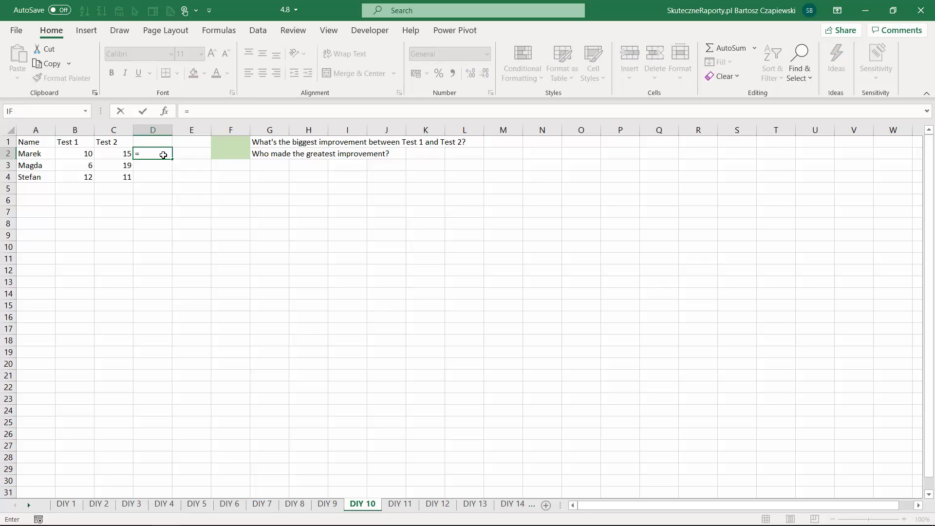
key("Left")
type("-")
key("Left")
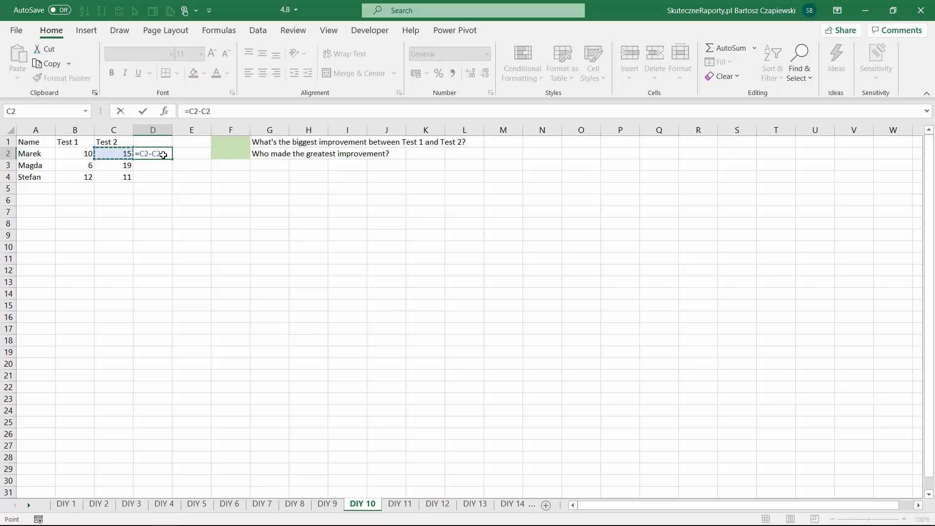
key("Left")
key("Return")
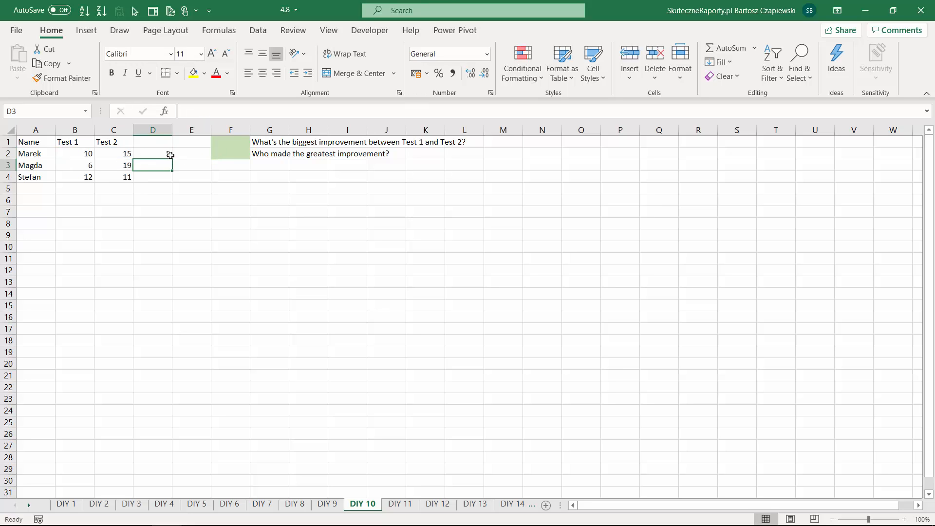
left_click(170, 155)
left_click_drag(172, 159, 169, 180)
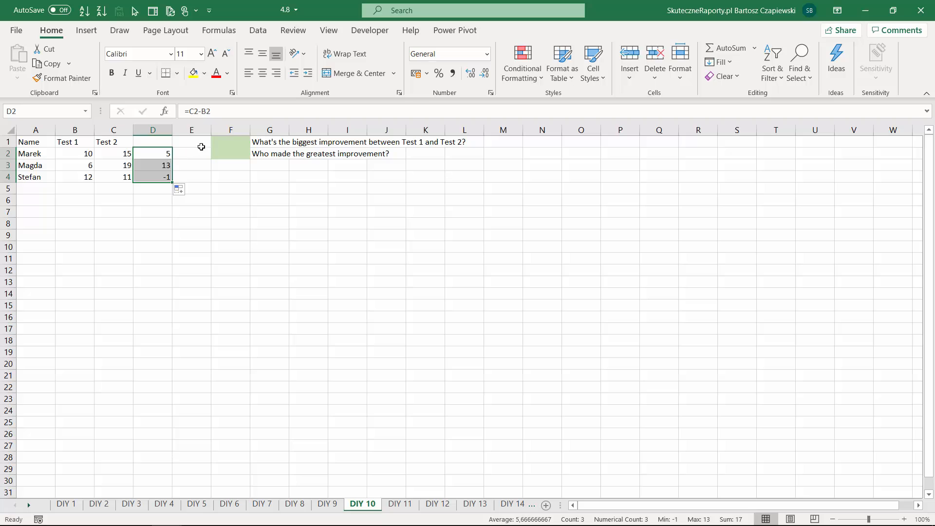
Enter =MAX(C2:C4-B2:B4) in F1 as an array formula and check it against the differences in column D.
left_click(233, 140)
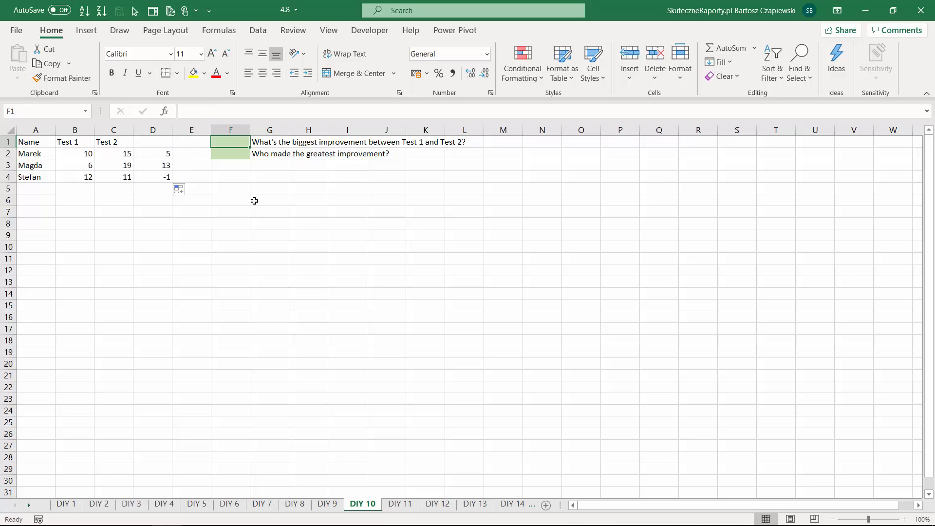
type("=max")
key("Tab")
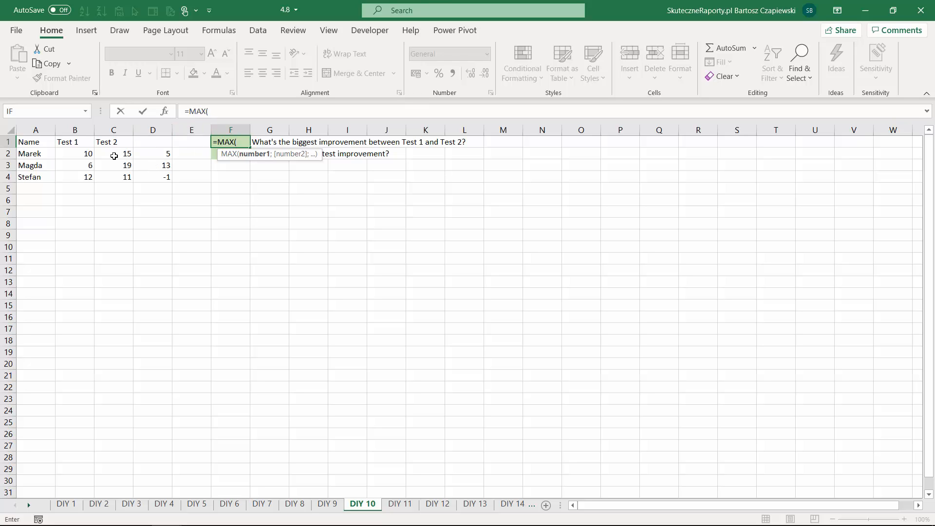
left_click_drag(114, 154, 83, 178)
type("-")
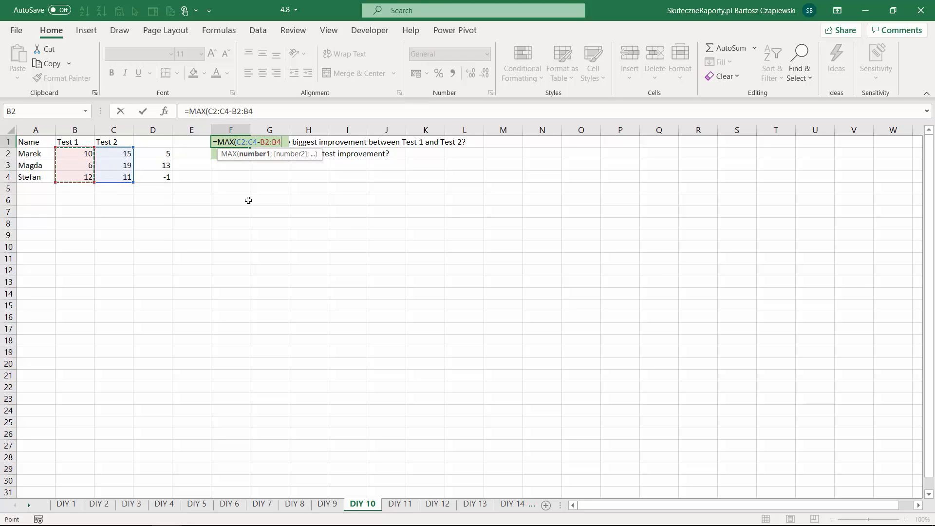
type(")")
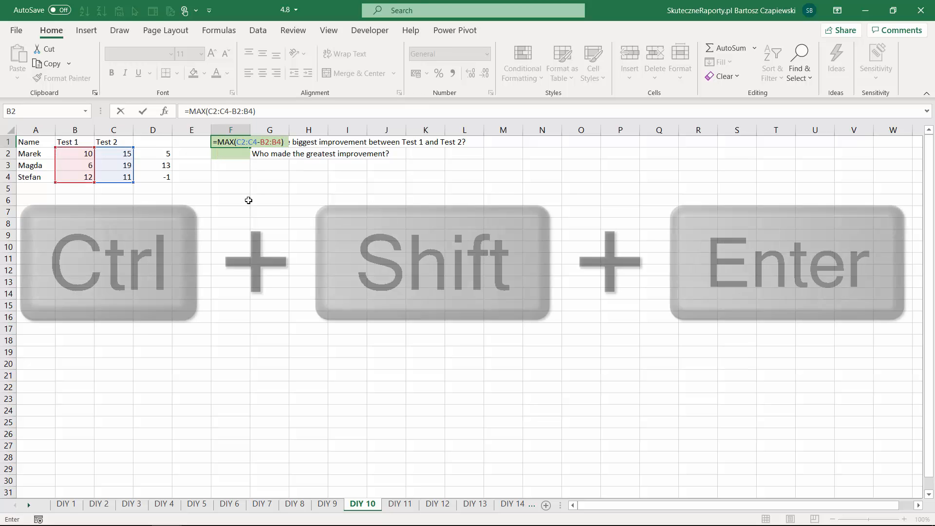
key("ctrl+shift+Return")
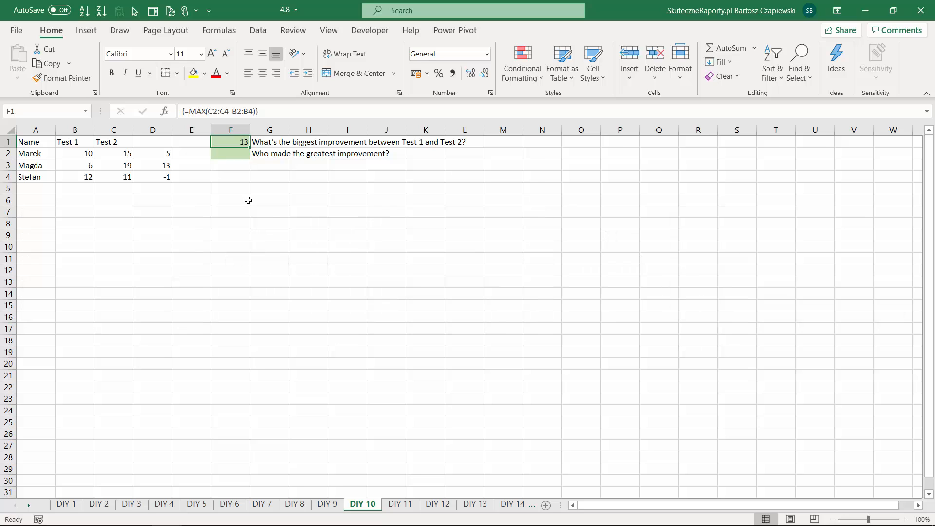
left_click(167, 166)
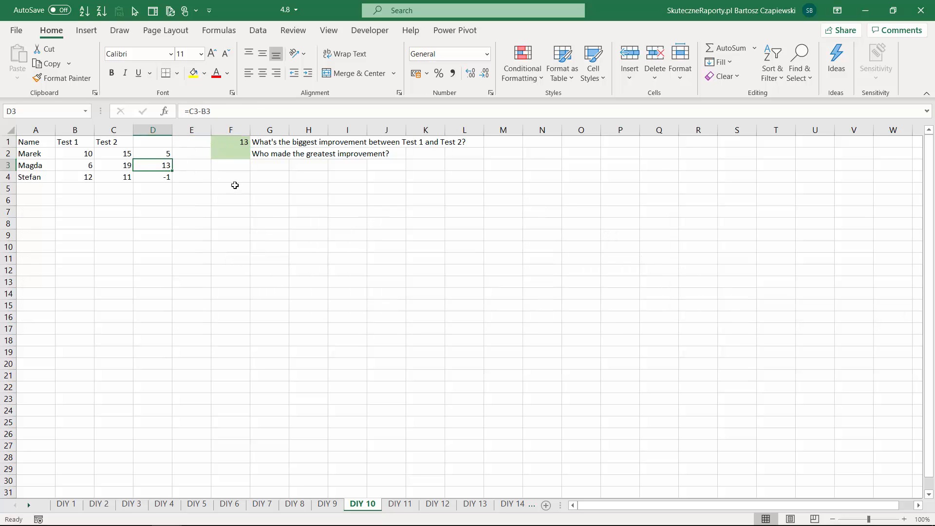
Enter =MATCH(F1;C2:C4-B2:B4;0) in F2 to locate the person with the greatest improvement.
left_click(231, 157)
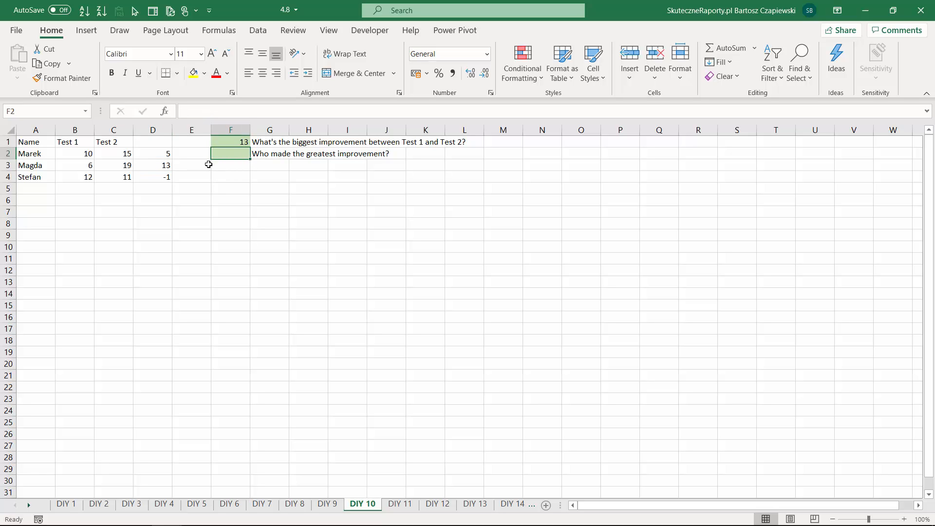
left_click(153, 129)
left_click(228, 154)
type("=match")
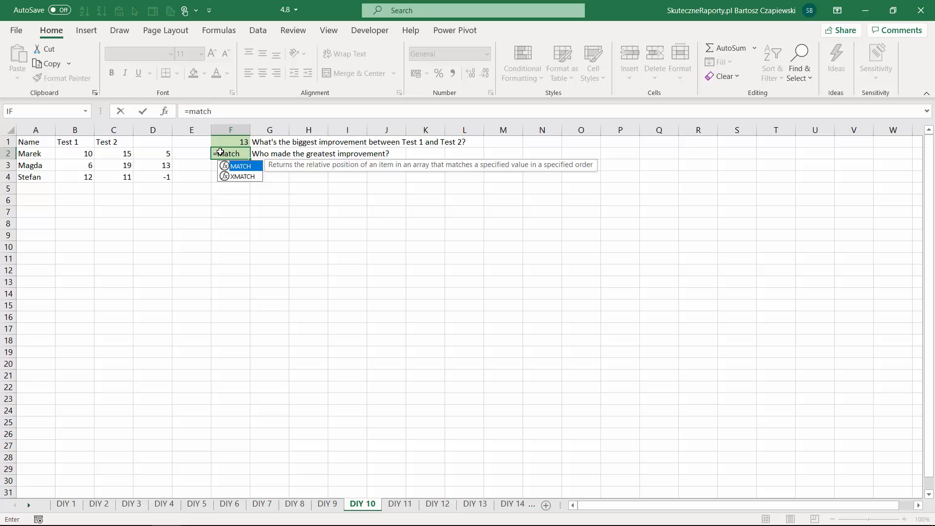
key("Tab")
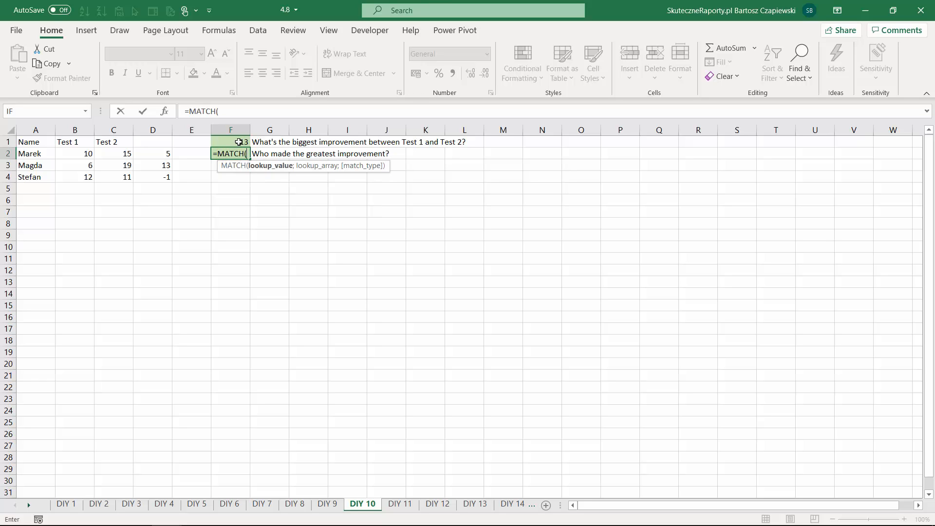
left_click(239, 142)
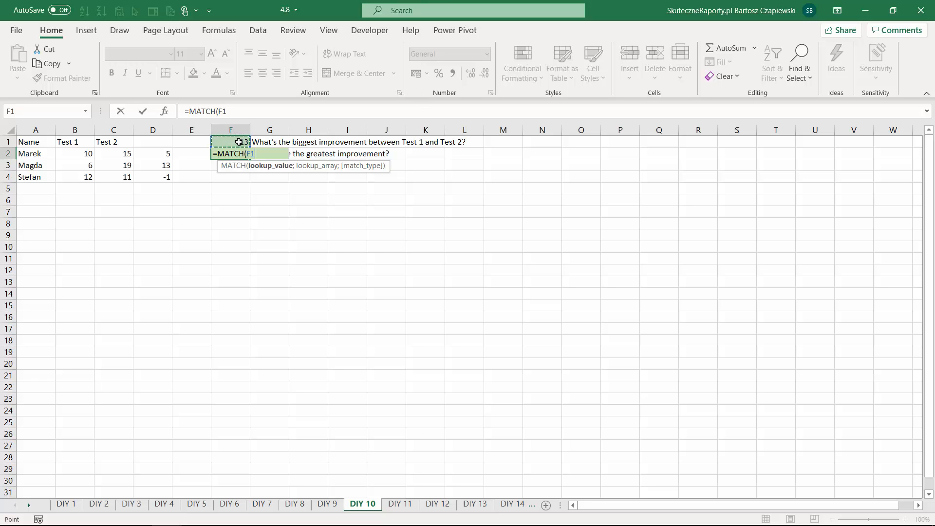
type(";")
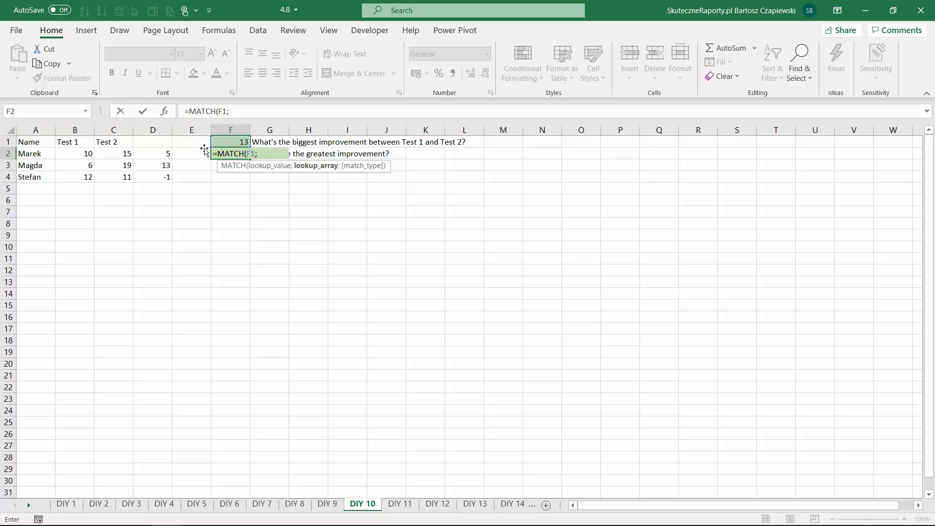
left_click_drag(122, 152, 78, 176)
type("-")
left_click(81, 157)
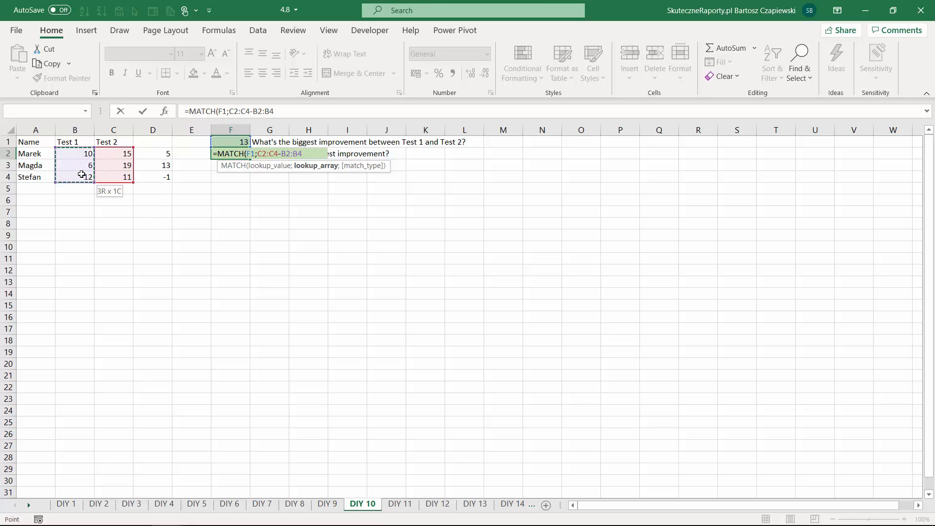
type(";")
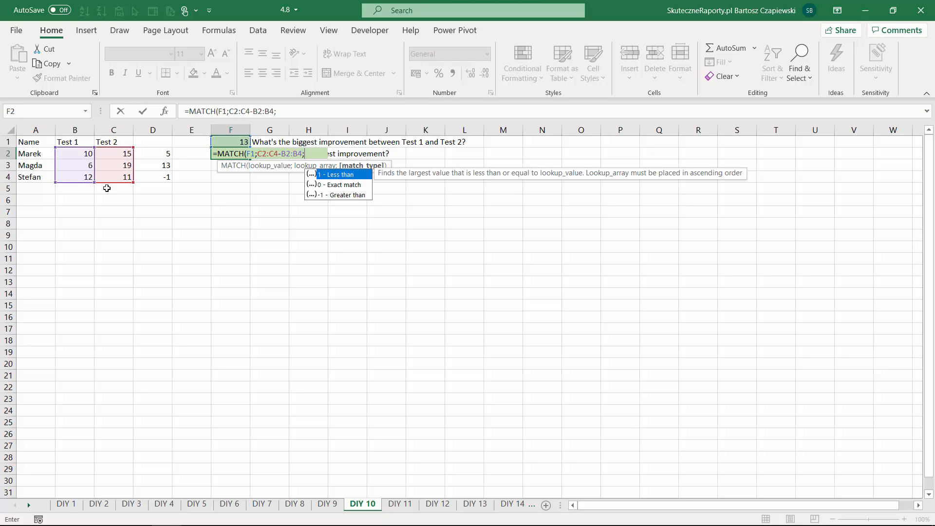
type("0)")
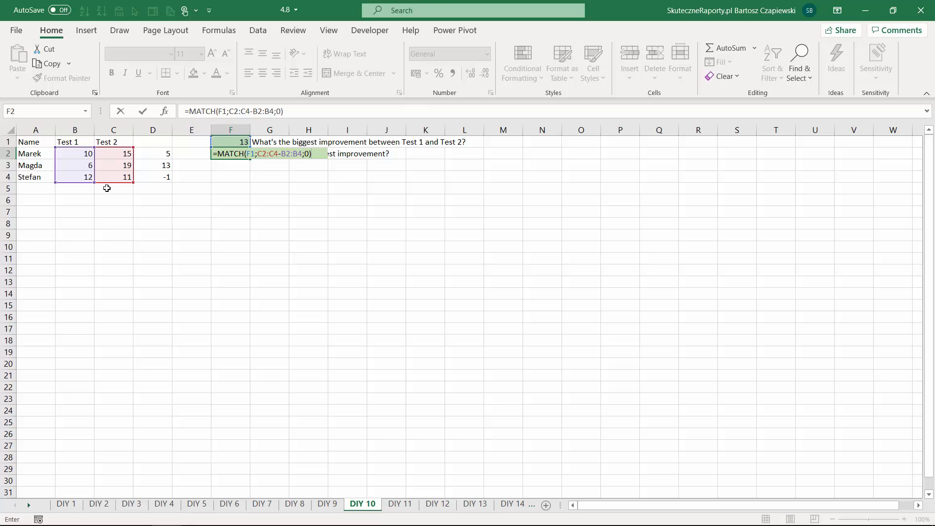
key("Return")
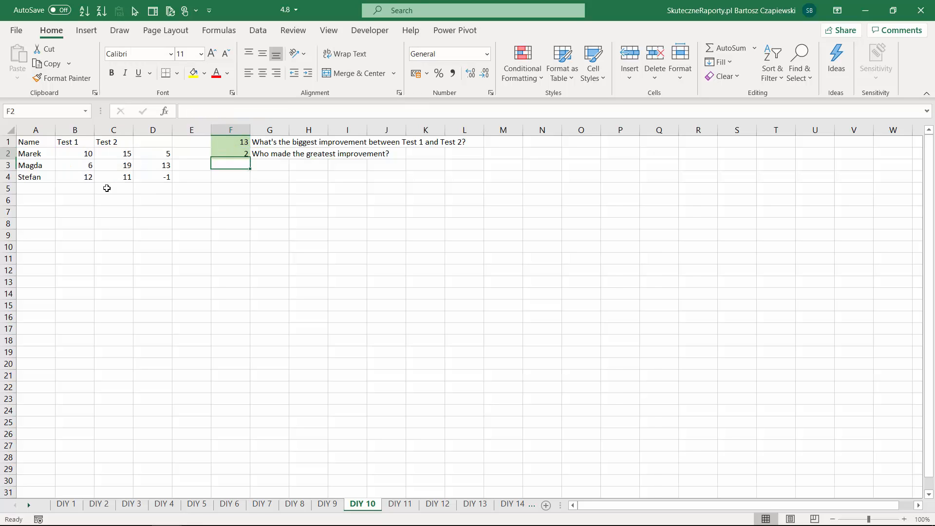
Extend the F2 formula to =INDEX(A2:A4;MATCH(F1;C2:C4-B2:B4;0)) so it returns the person's name, and switch to the DIY 11 sheet.
key("Up")
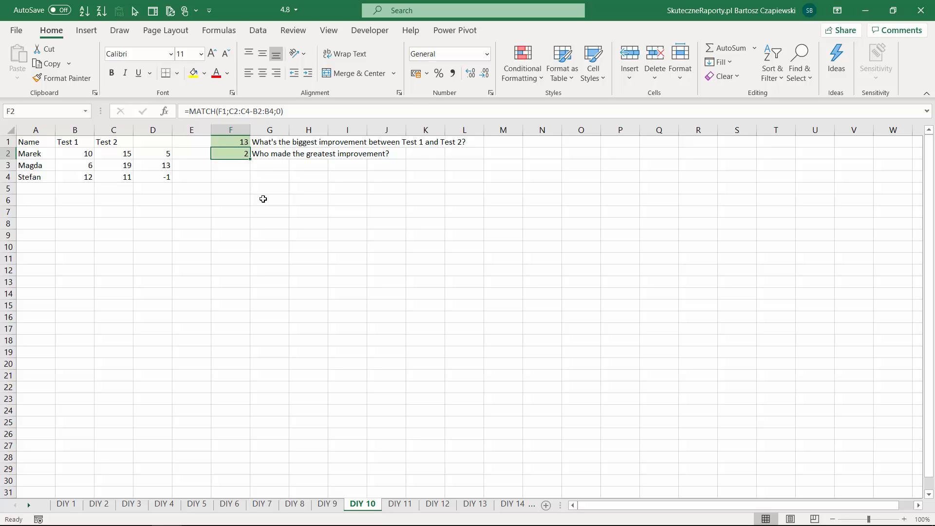
left_click_drag(34, 155, 146, 154)
left_click_drag(33, 165, 163, 167)
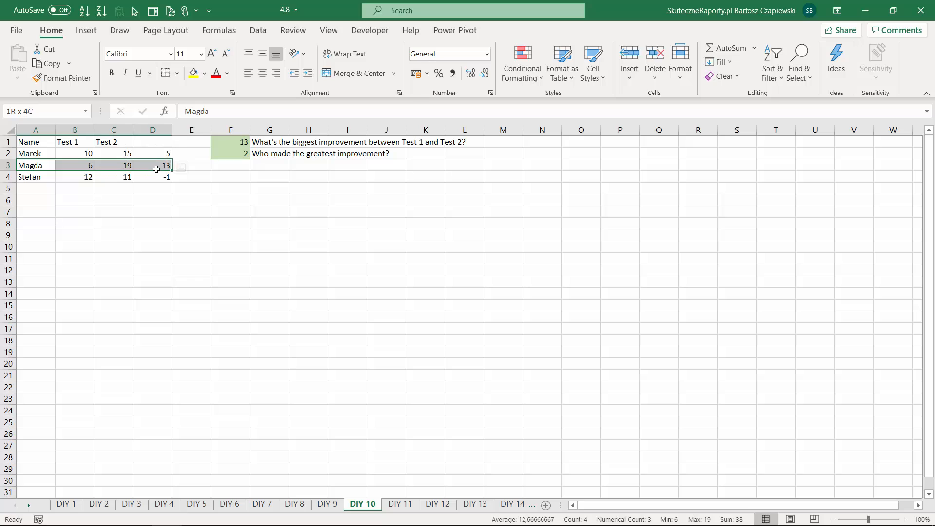
left_click(163, 165)
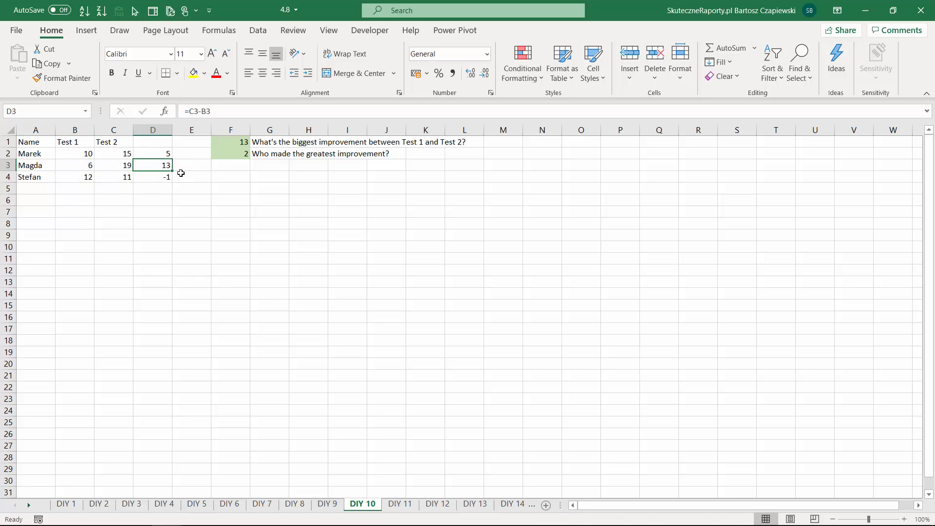
left_click(239, 154)
left_click(189, 111)
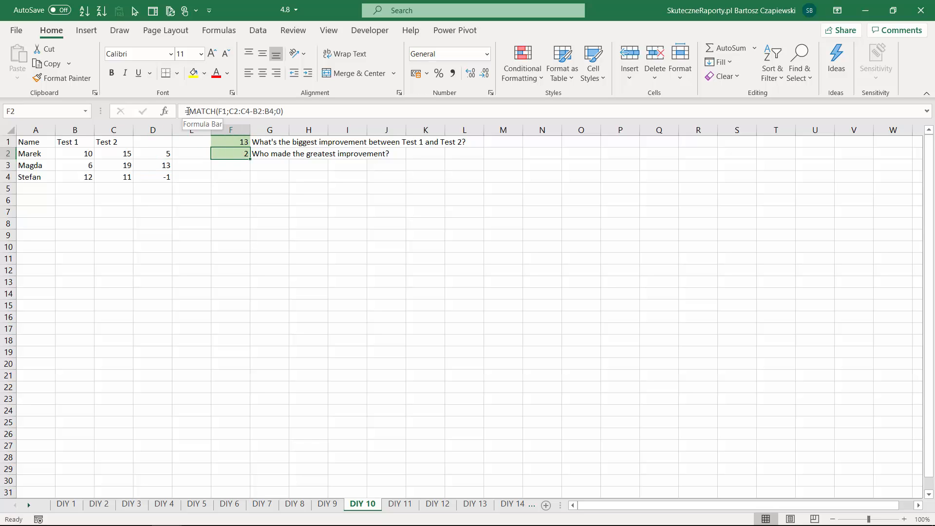
type("in")
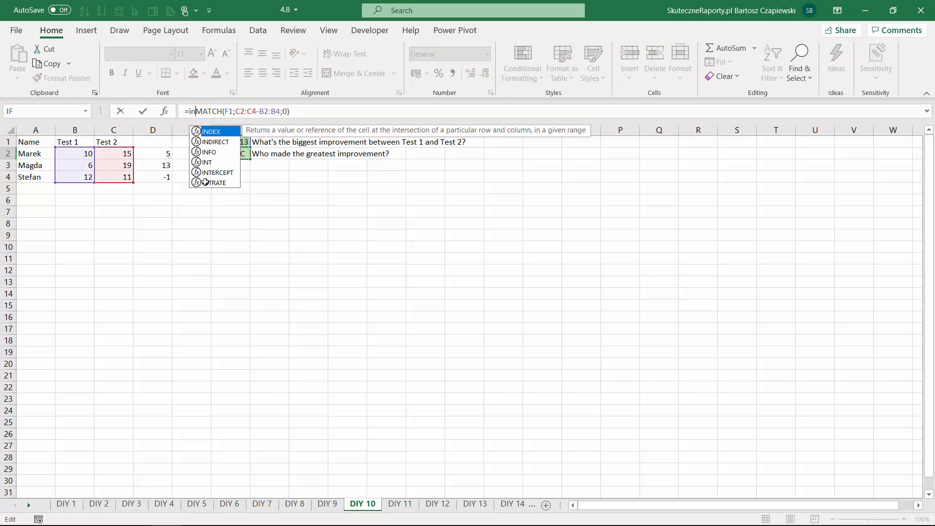
key("Tab")
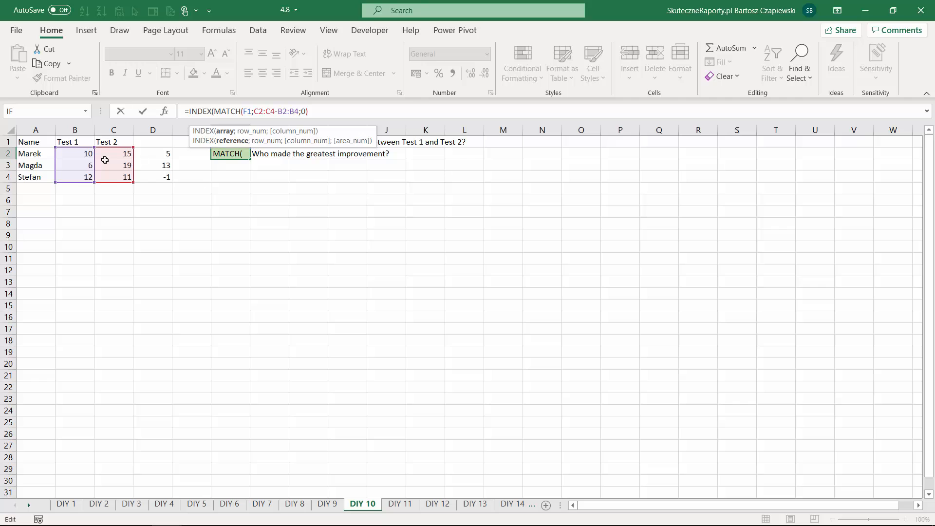
left_click(38, 157)
left_click_drag(38, 160, 38, 180)
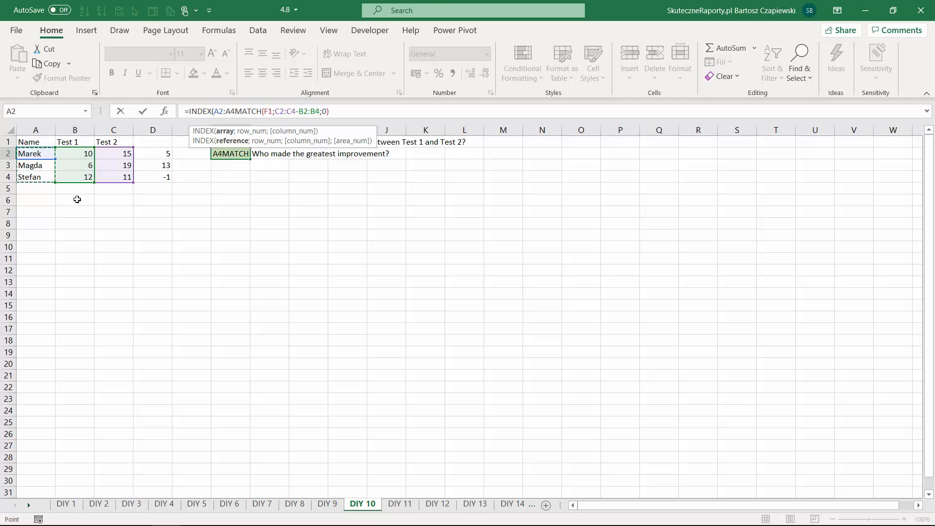
type(";")
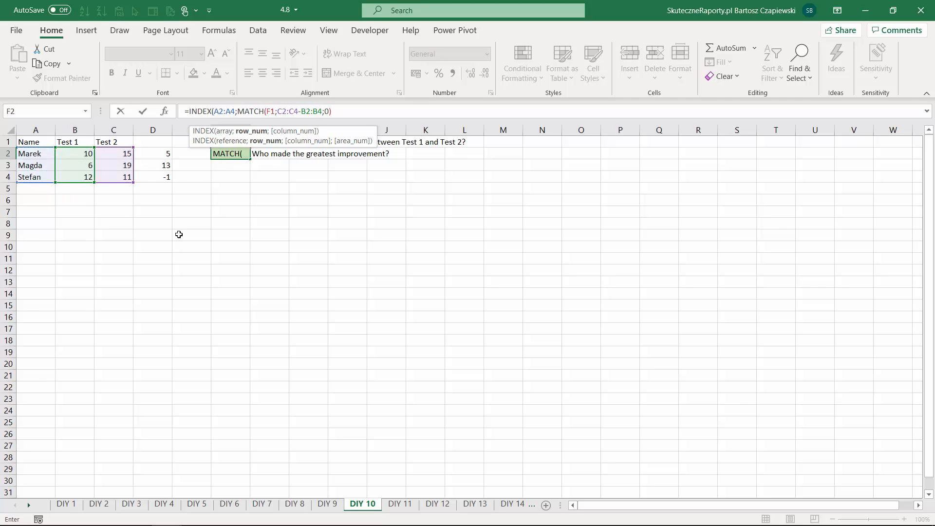
left_click(343, 113)
type(")")
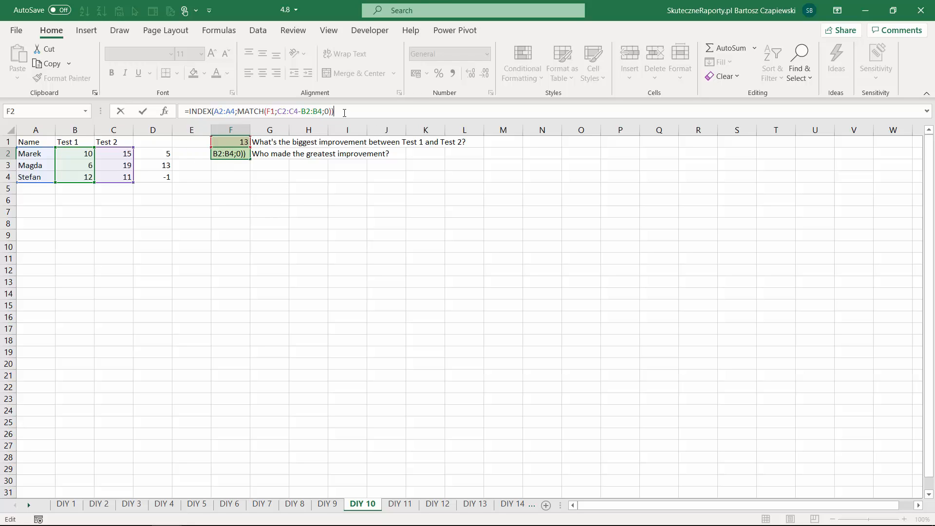
key("ctrl+Return")
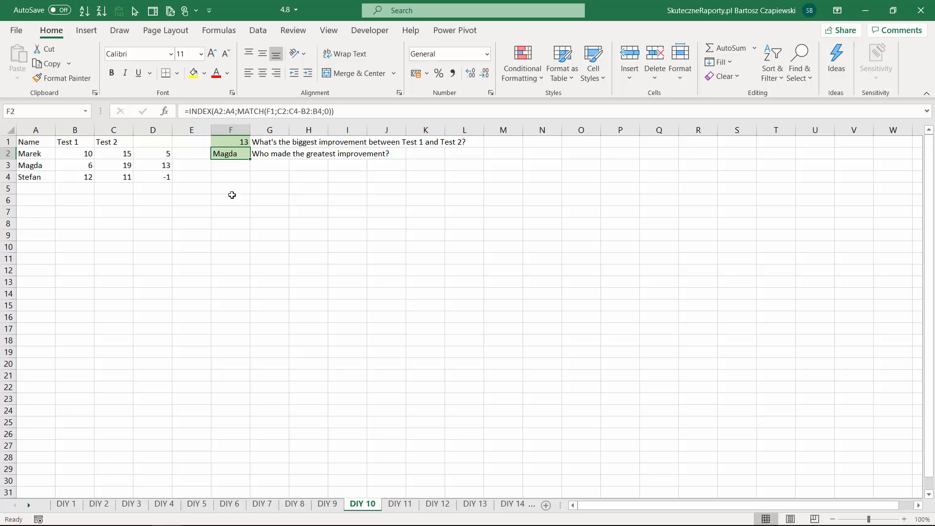
key("ctrl+Page_Down")
Try adding up the values with =SUM(A2:A7) in F1, and clear the cell.
type("=")
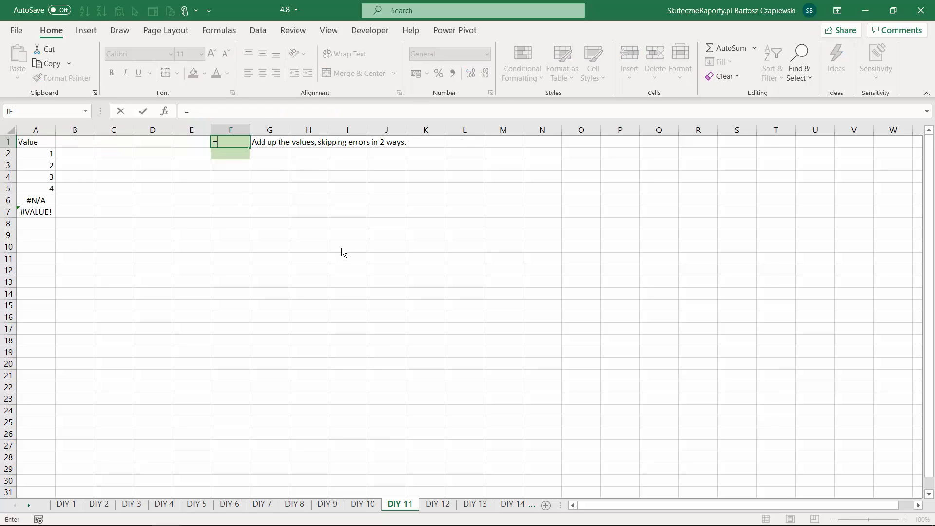
type("SUM(")
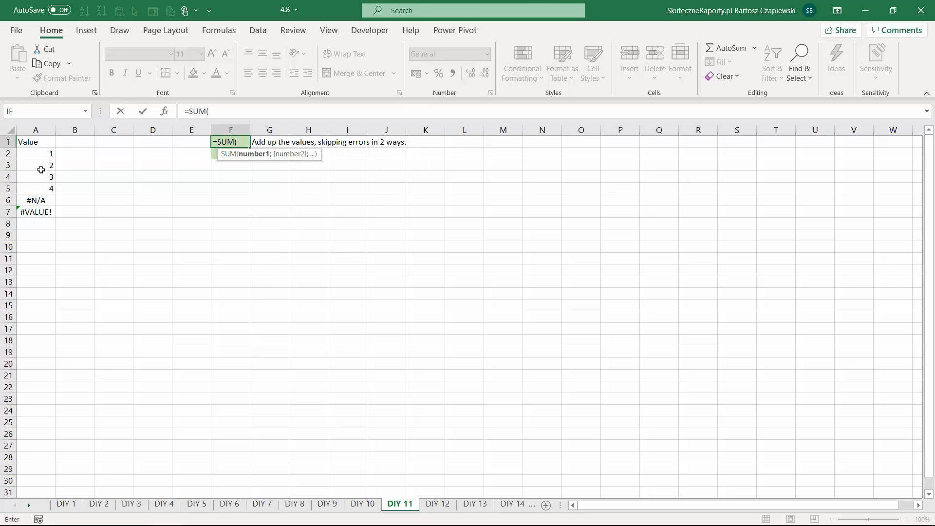
left_click_drag(36, 154, 37, 212)
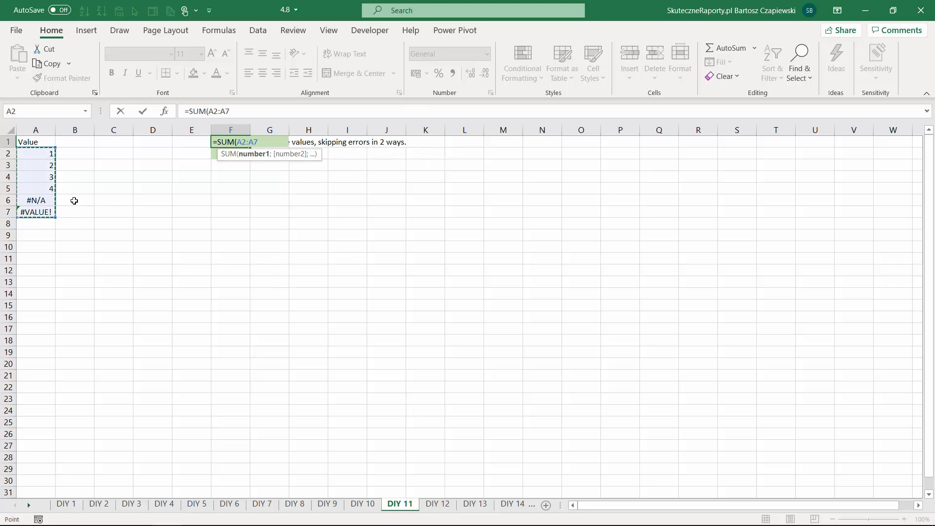
type(")")
key("ctrl+Return")
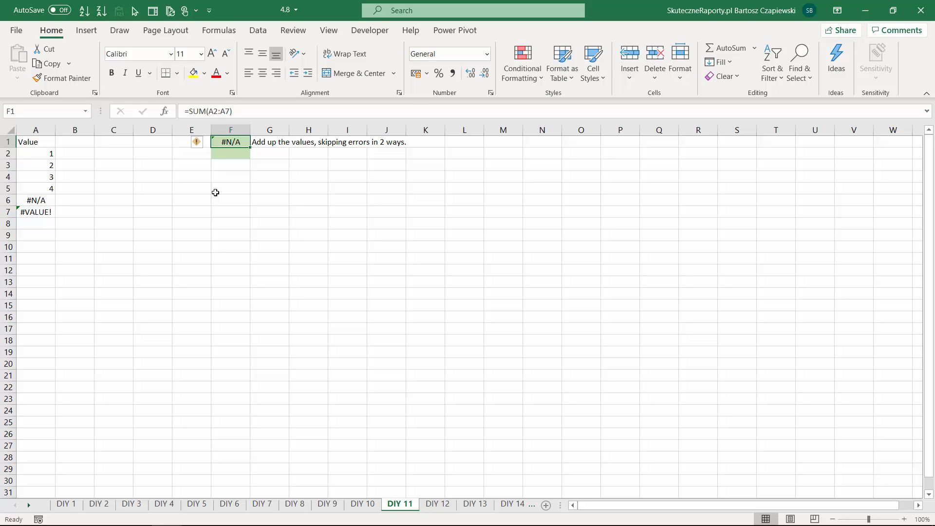
key("Delete")
Enter =SUM(IF(ISERROR(A2:A7);"";A2:A7)) in F1 to add up the values while skipping errors.
type("=sum")
key("Tab")
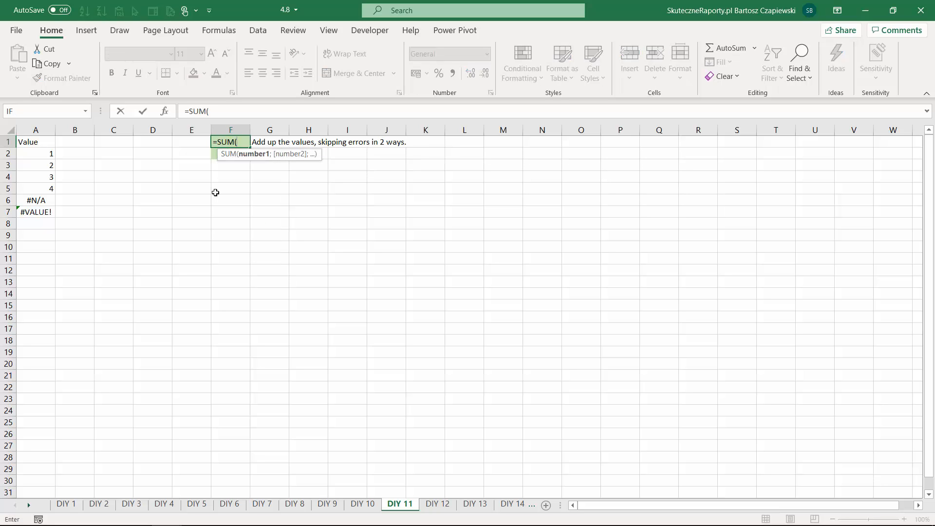
type("if")
key("Tab")
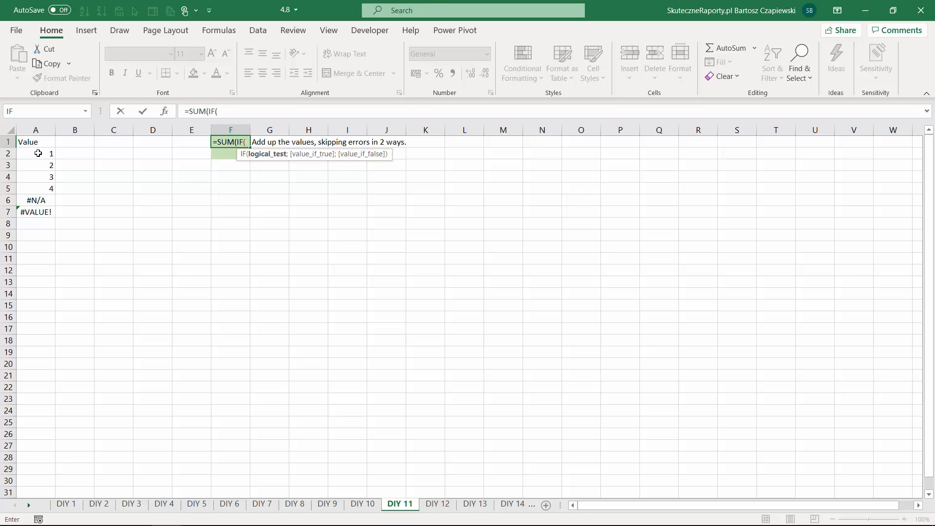
left_click_drag(37, 153, 38, 212)
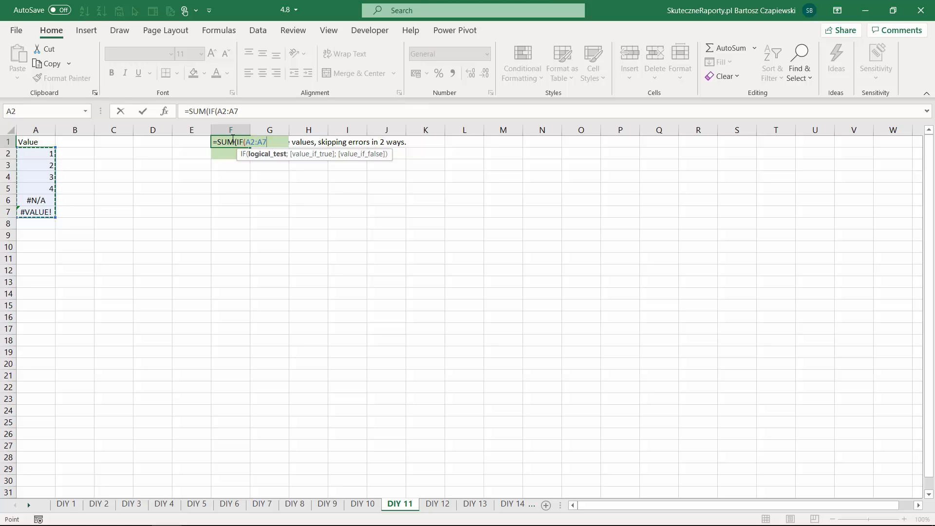
left_click(218, 111)
type("is")
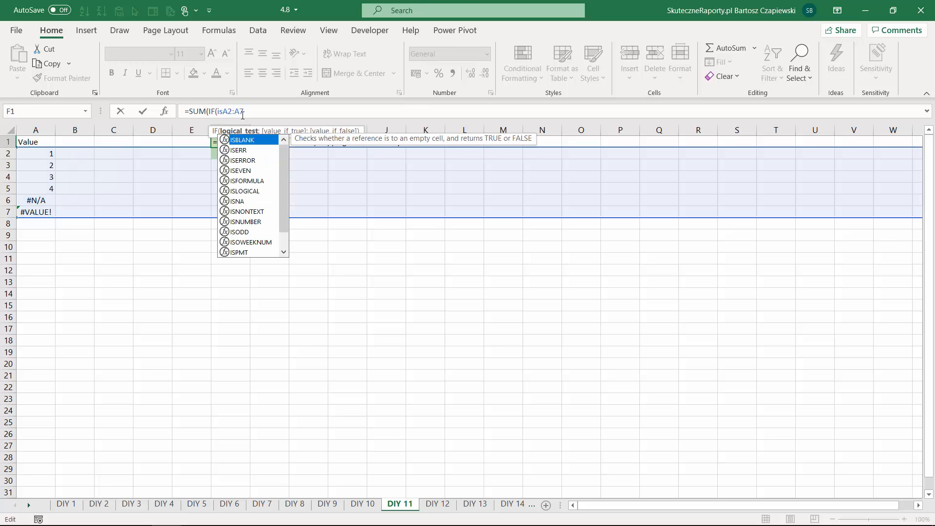
key("Down")
key("Down")
key("Tab")
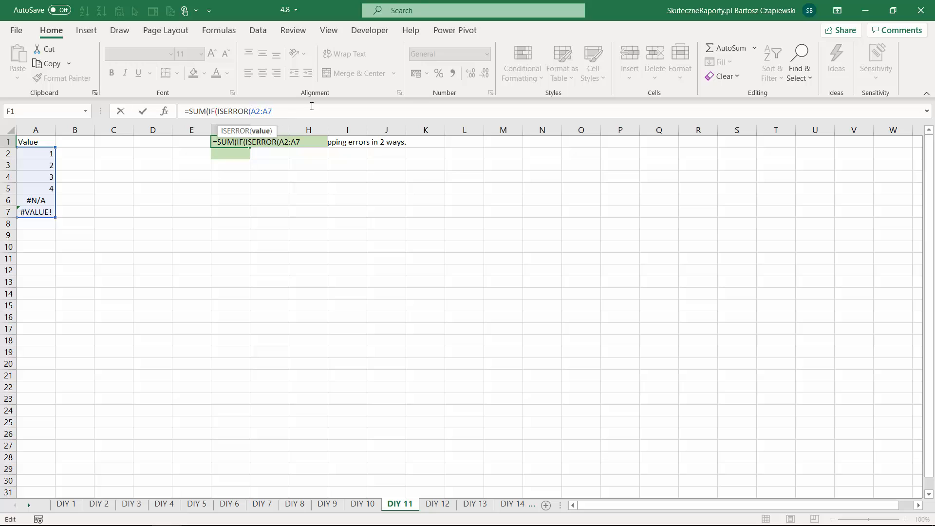
type(");")
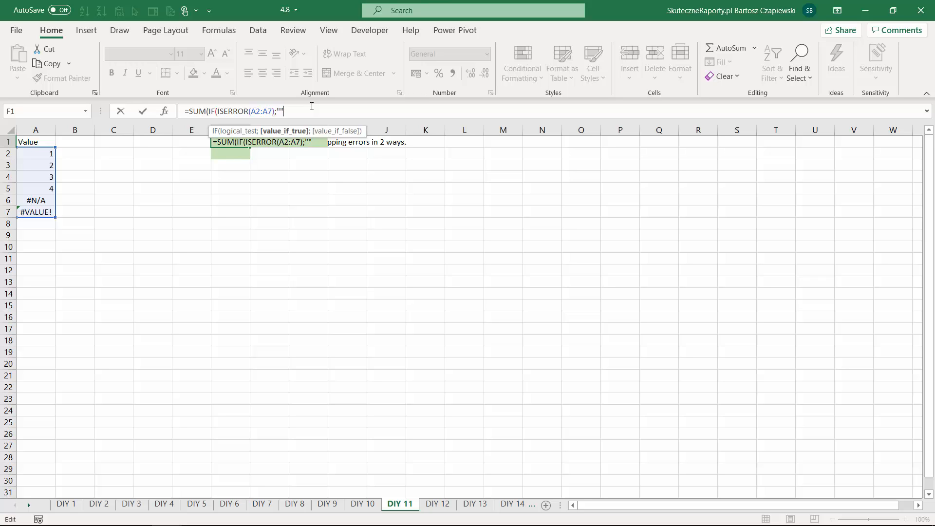
type(";")
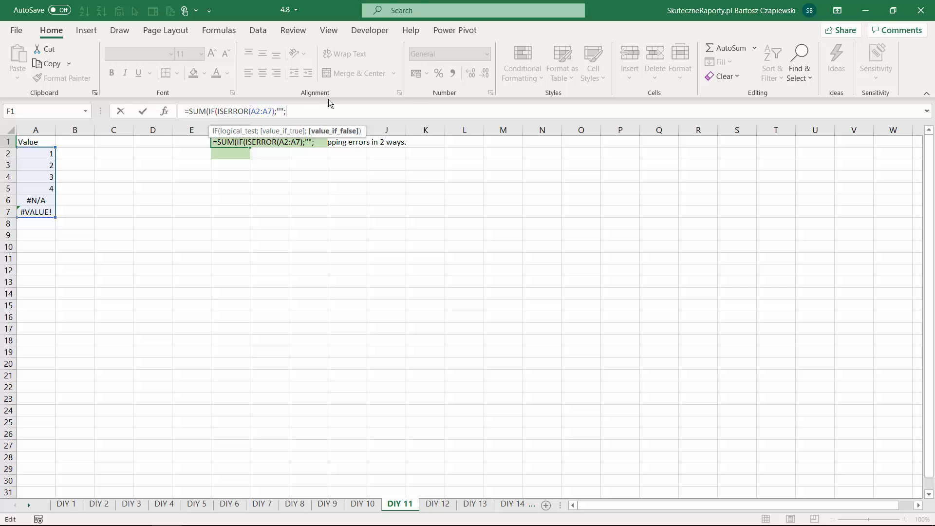
left_click_drag(39, 154, 36, 212)
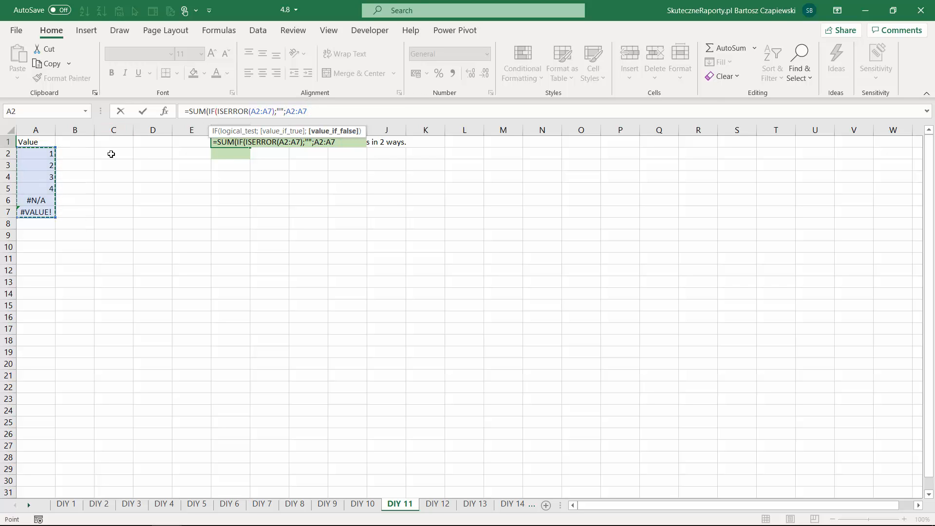
type("))")
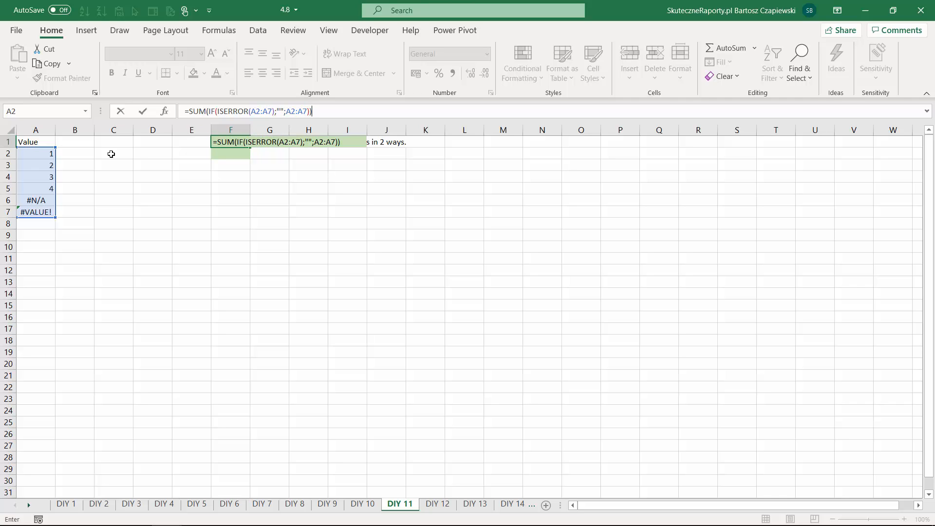
key("ctrl+Return")
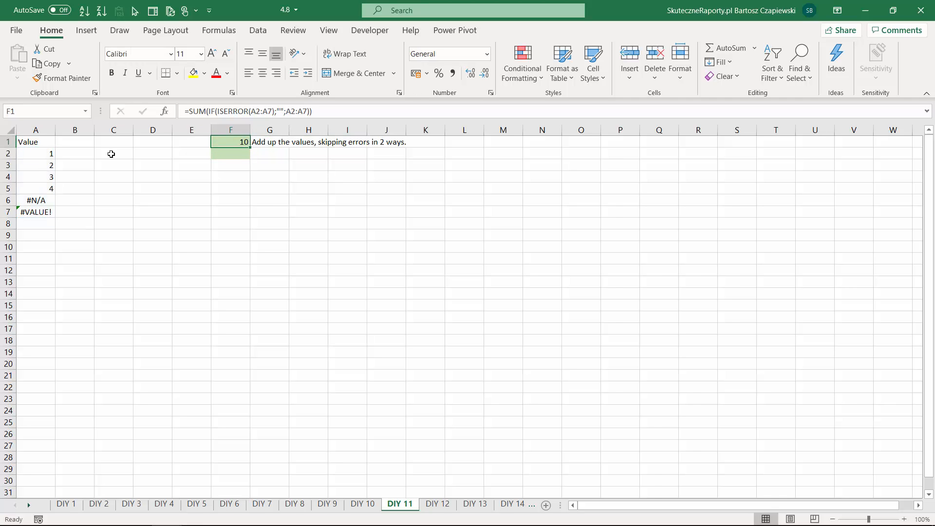
Enter =AGGREGATE(9;6;A2:A7) in F2, using SUM and the option to ignore error values, as the second method.
left_click(230, 154)
type("=agg")
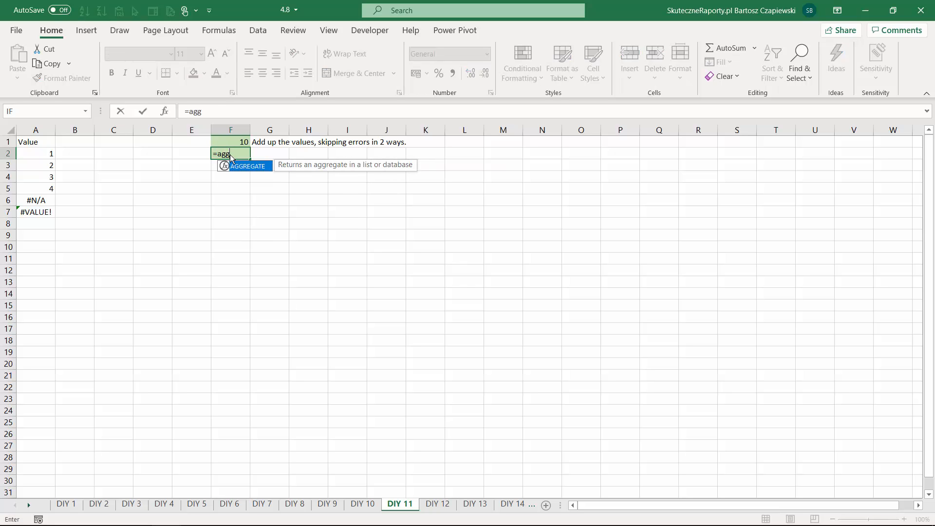
key("Tab")
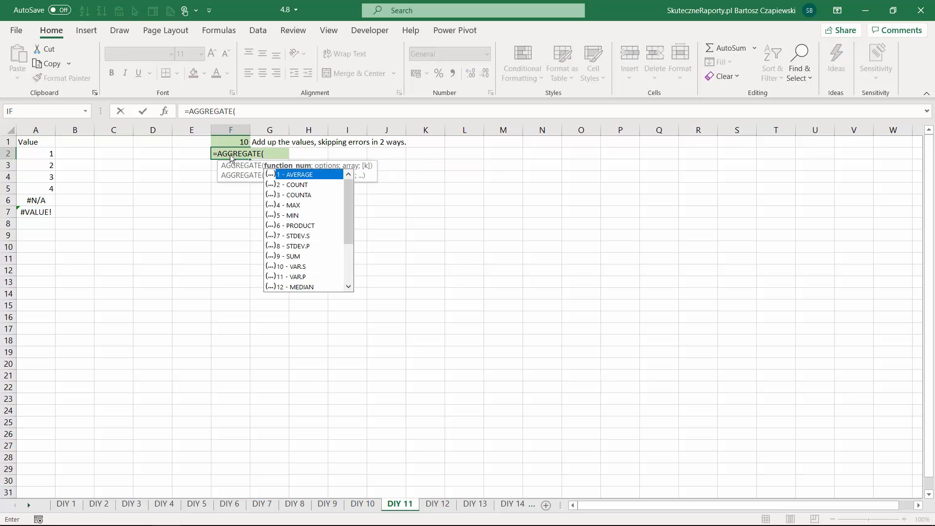
mouse_move(349, 192)
left_mouse_down()
mouse_move(350, 229)
mouse_move(351, 203)
left_mouse_up()
left_click(351, 203)
double_click(293, 256)
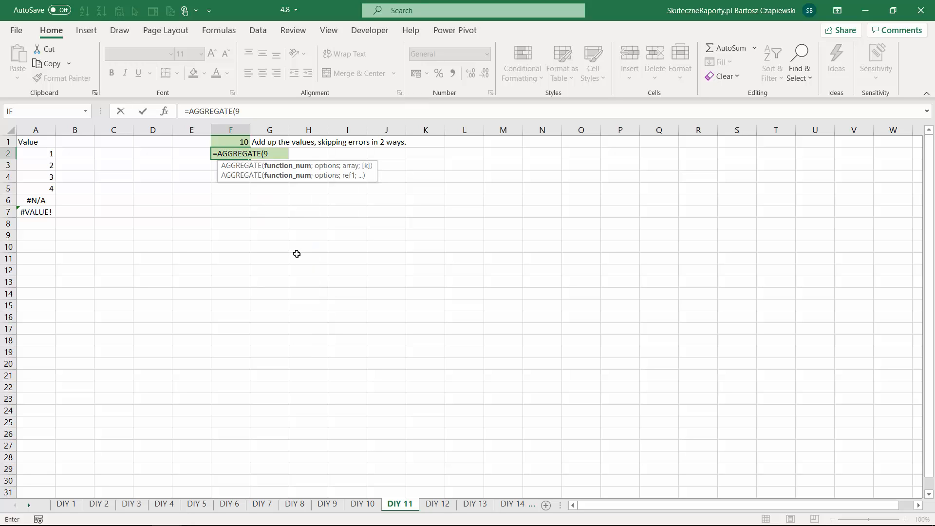
left_click(254, 111)
type(";")
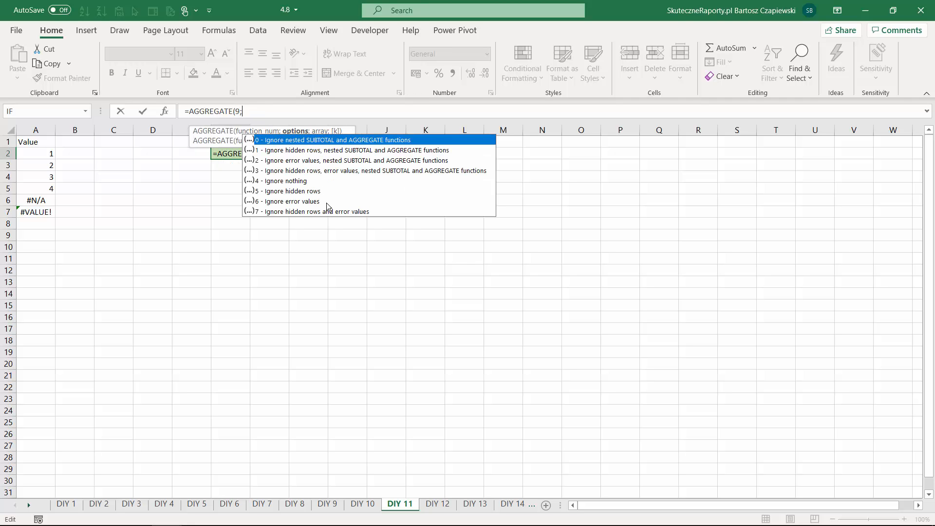
left_click(300, 207)
double_click(299, 203)
type(";")
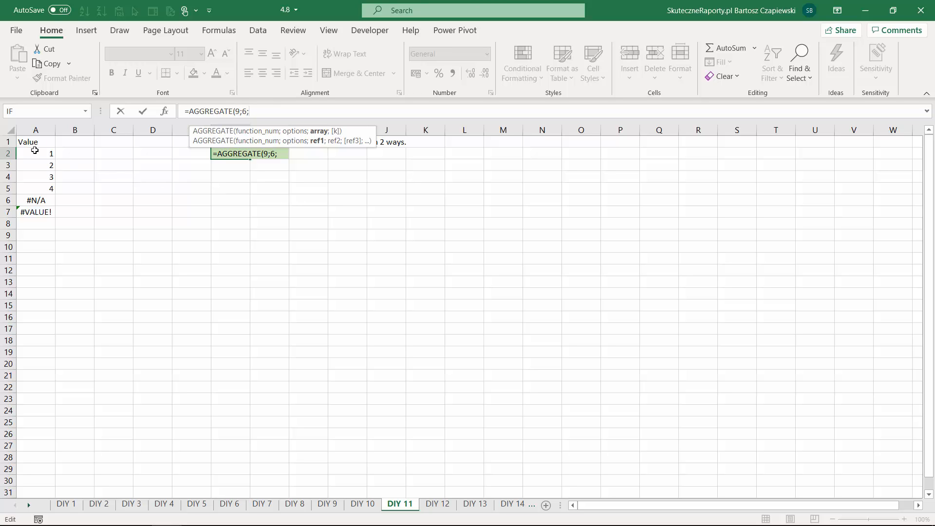
left_click_drag(34, 153, 36, 212)
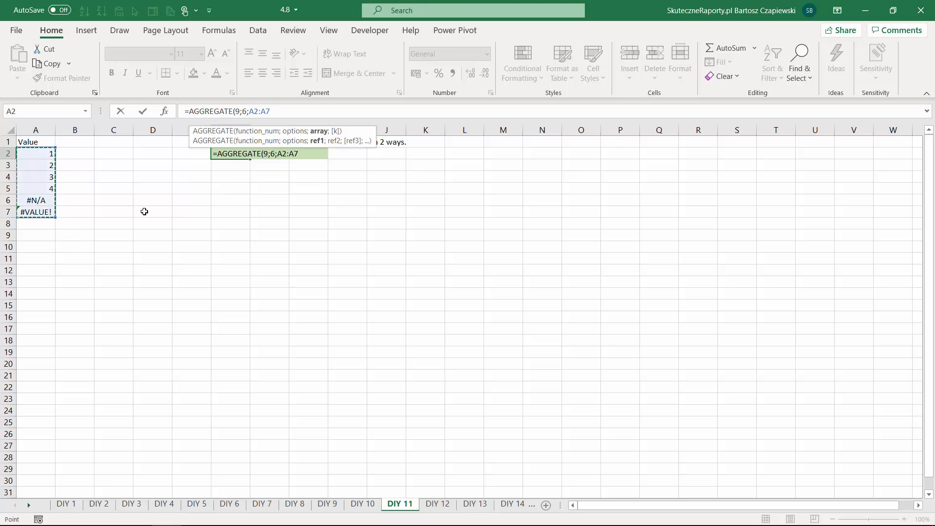
type(")")
key("Return")
Switch to the DIY 12 sheet for counting transactions that come from a promotion or an online campaign.
key("ctrl+Page_Down")
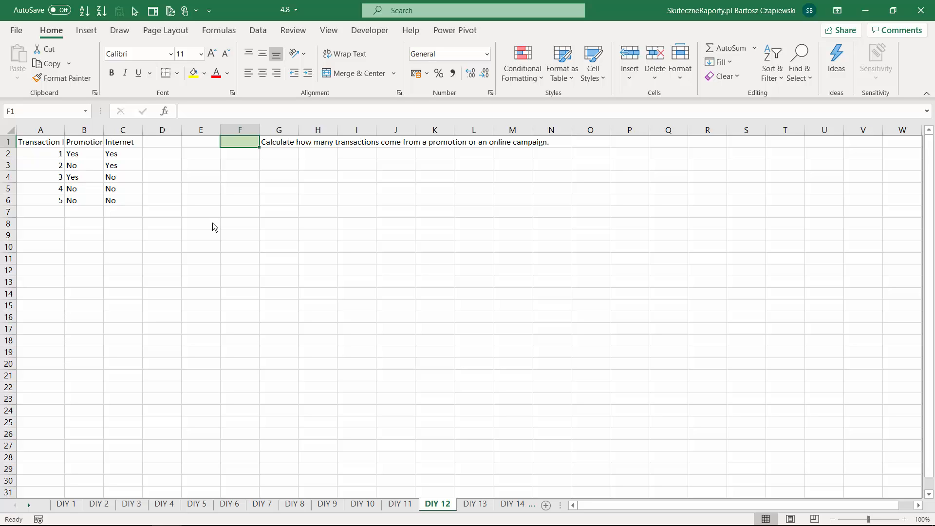
left_click(86, 155)
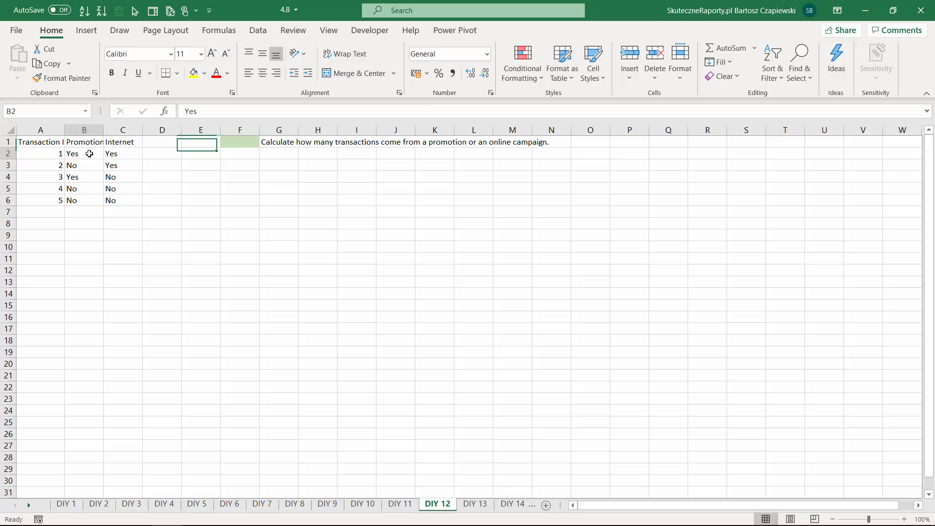
Try out the per-row flags 1, 1, 1, 0 and 0 by hand in D2:D6, and clear them.
left_click(147, 152)
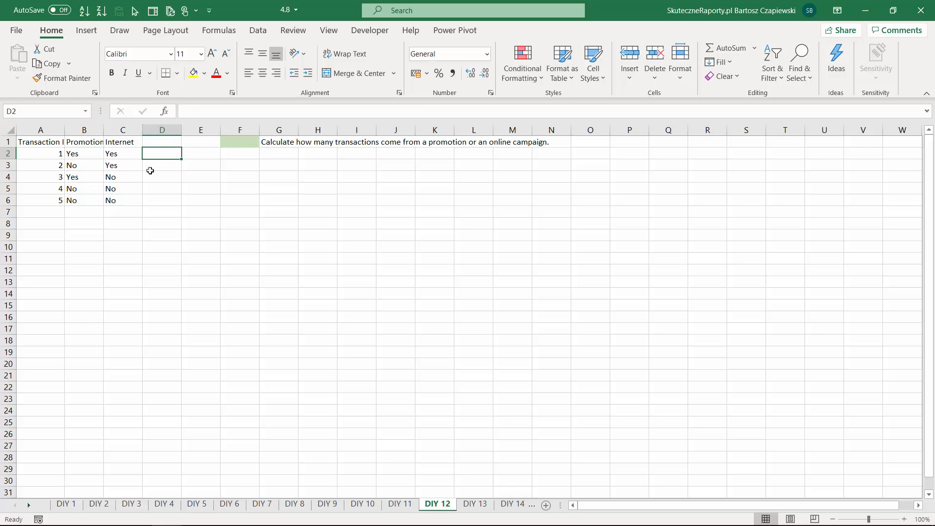
type("1")
key("Return")
type("1")
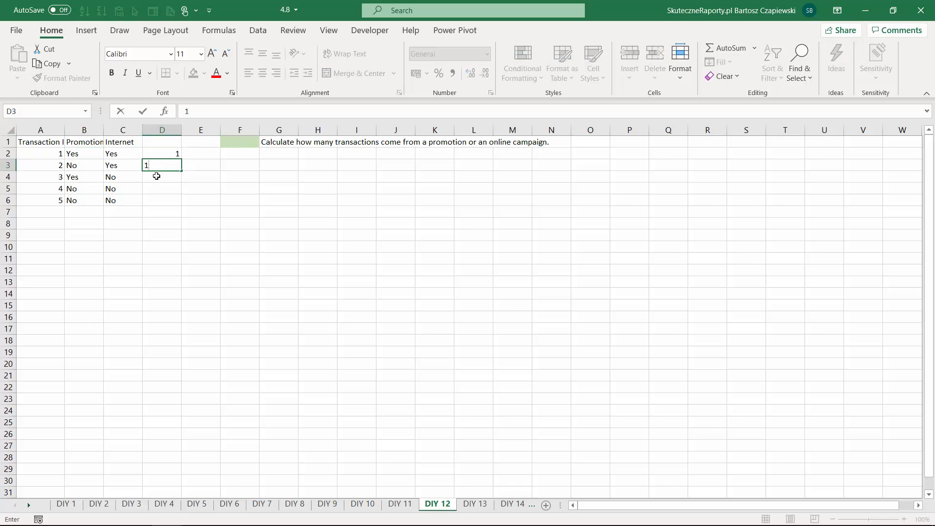
key("Return")
type("1")
key("Return")
type("0")
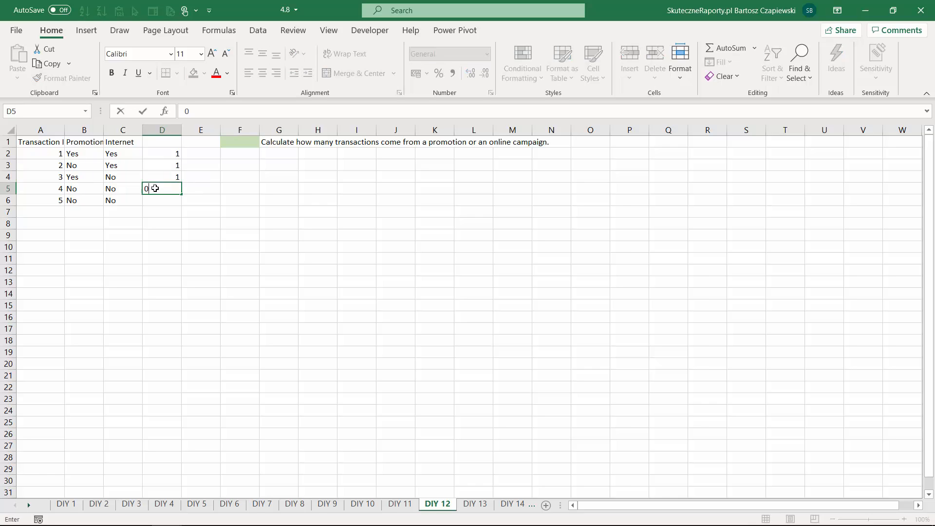
key("Return")
type("0")
key("Return")
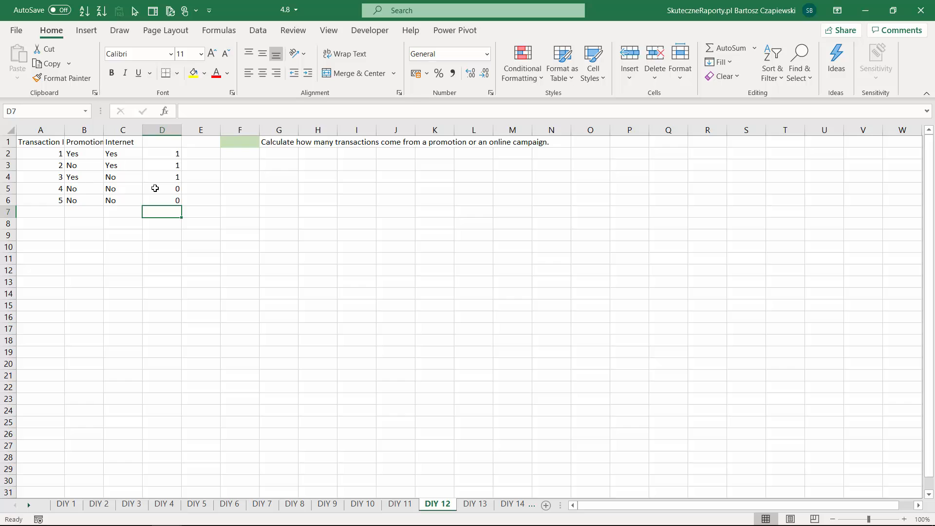
left_click_drag(168, 154, 171, 197)
key("Delete")
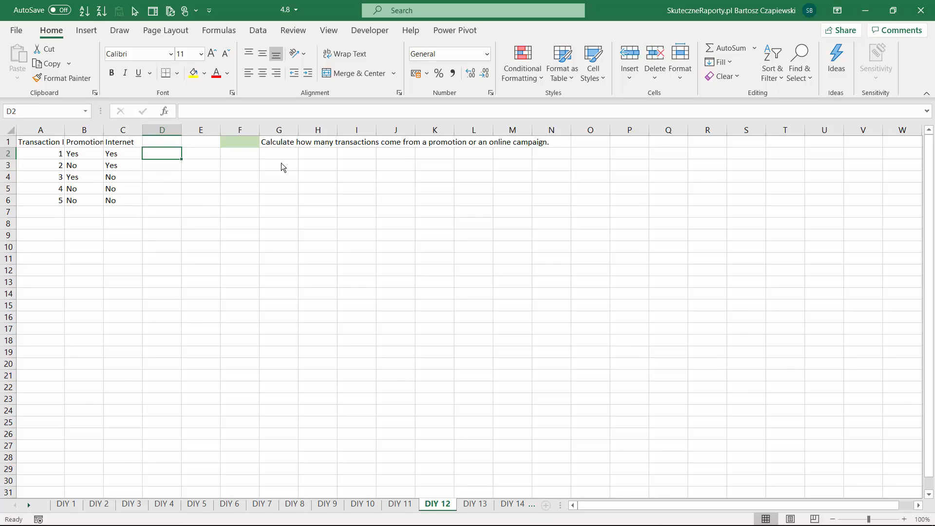
Enter =B2="Yes" in D2 to test the Promotion column, and fill it down to D6.
type("=")
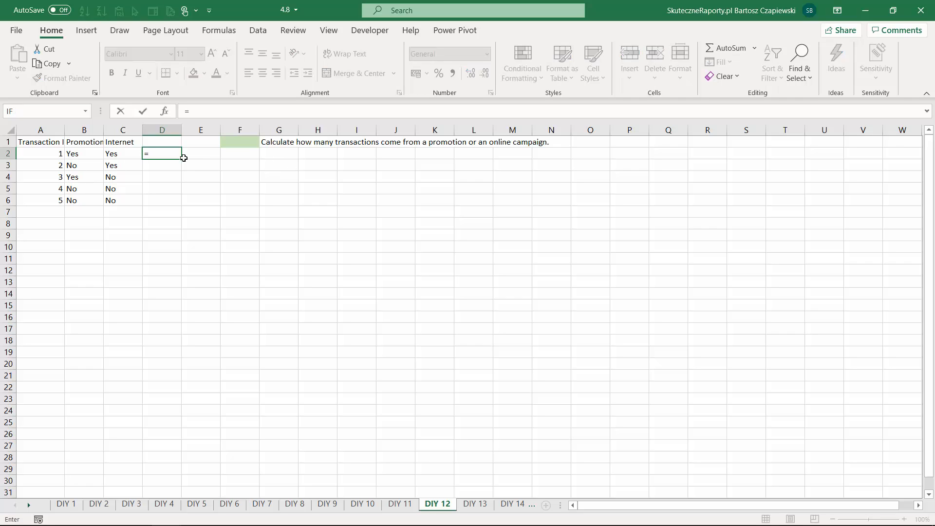
left_click(86, 154)
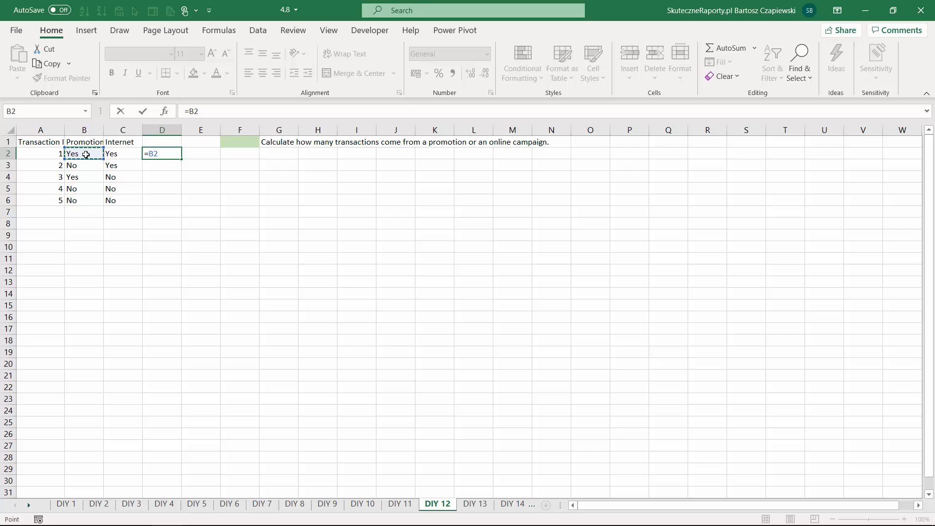
type("=\"Yes\"")
key("Return")
key("Up")
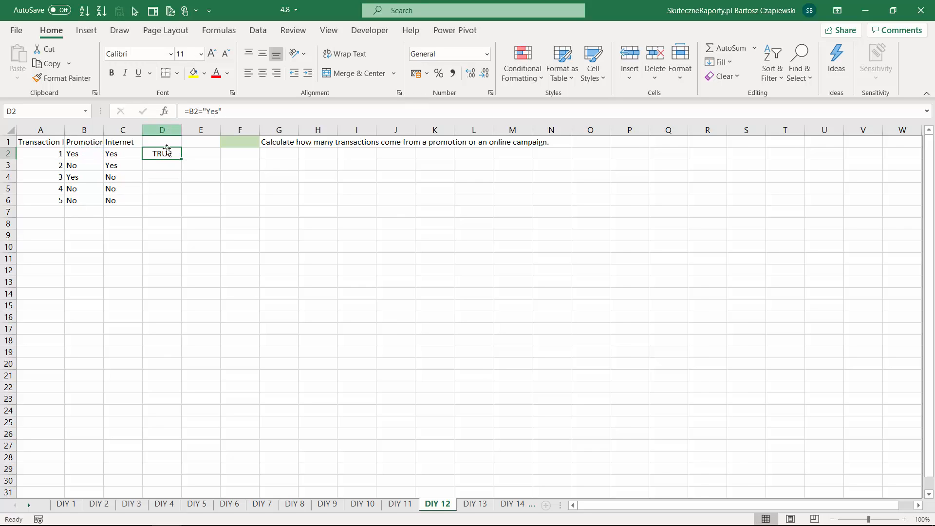
double_click(182, 159)
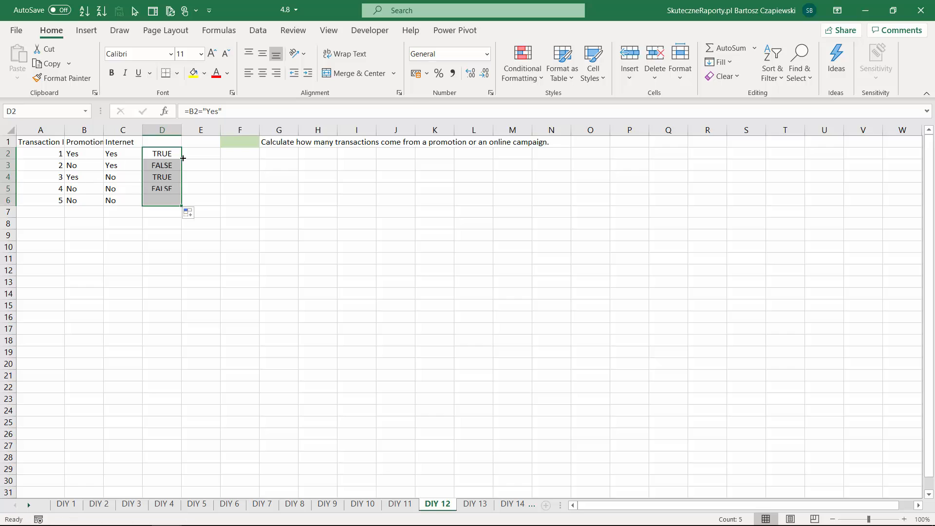
Extend the D2 formula to =(B2="Yes")+(C2="Yes") so it also tests the Internet column, and fill it down to D6.
left_click(189, 111)
type("(")
key("End")
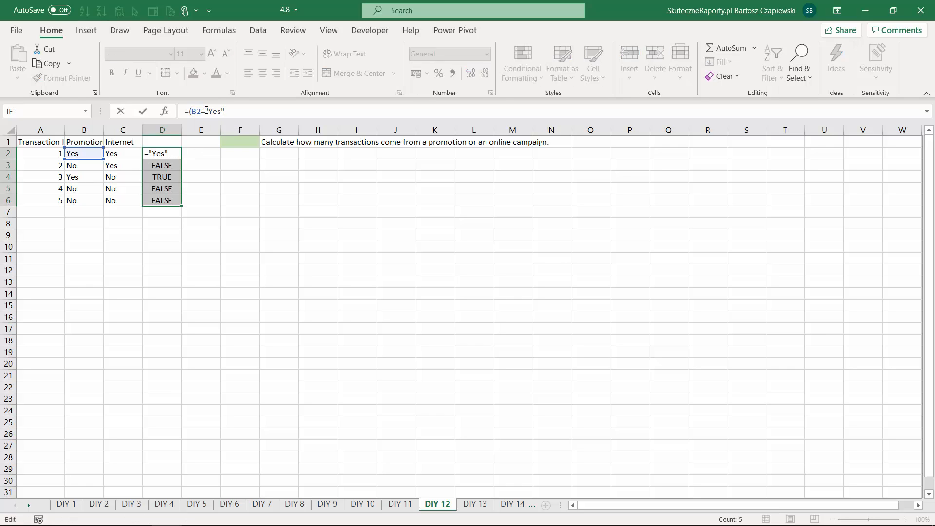
type(")+")
left_click_drag(188, 111, 228, 111)
key("ctrl+c")
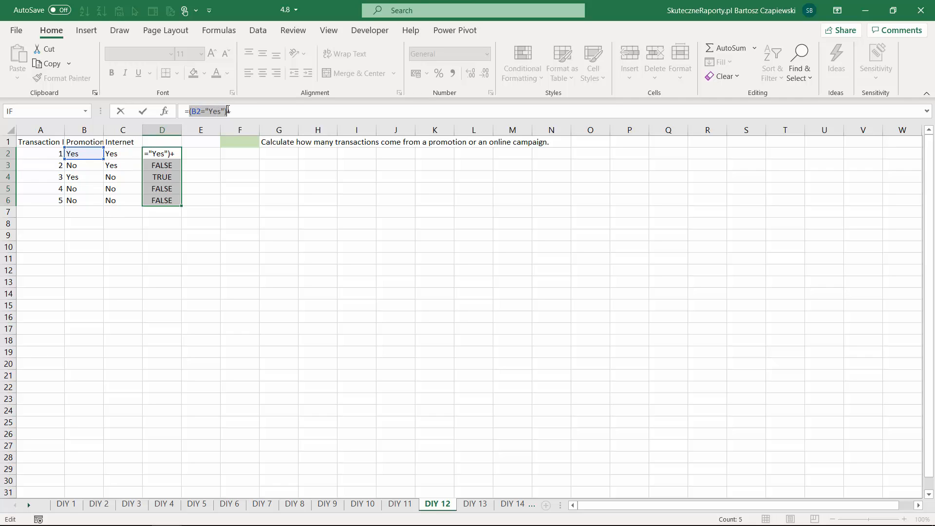
key("End")
key("ctrl+v")
key("BackSpace")
type("c")
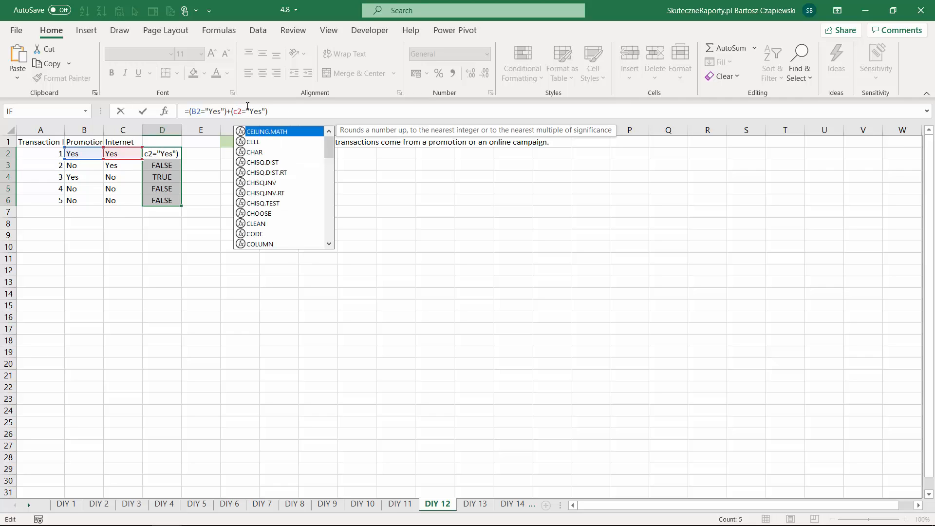
key("Return")
left_click(178, 155)
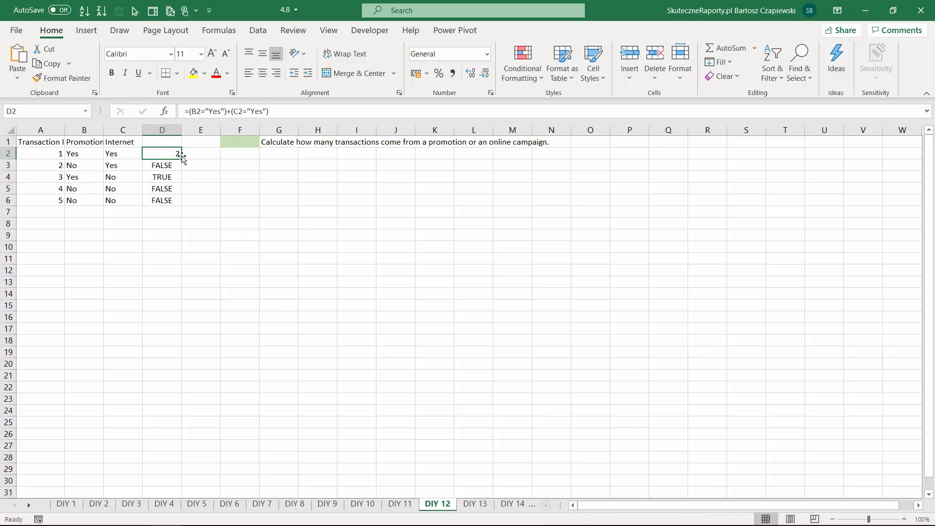
double_click(181, 155)
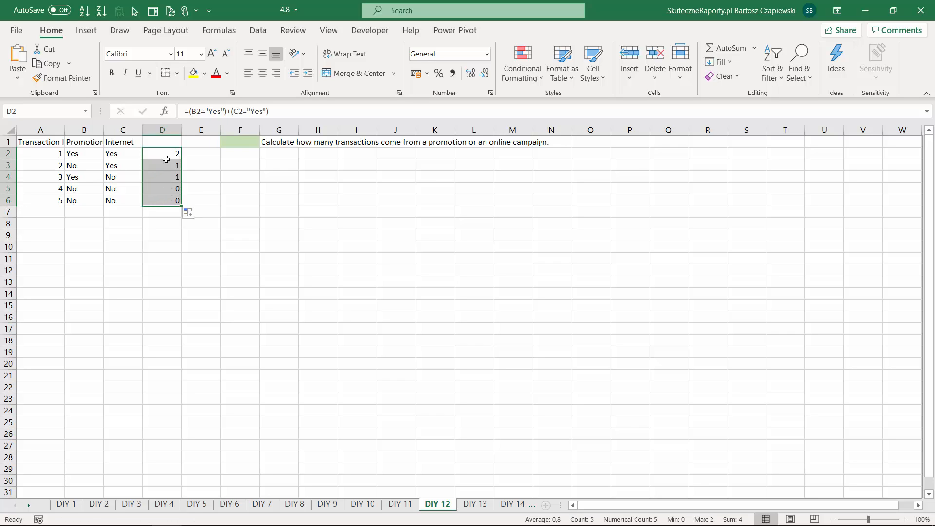
Enter =IF(D2;1;0) in E2 to turn each row's result into 1 or 0, and fill it down to E6.
double_click(197, 152)
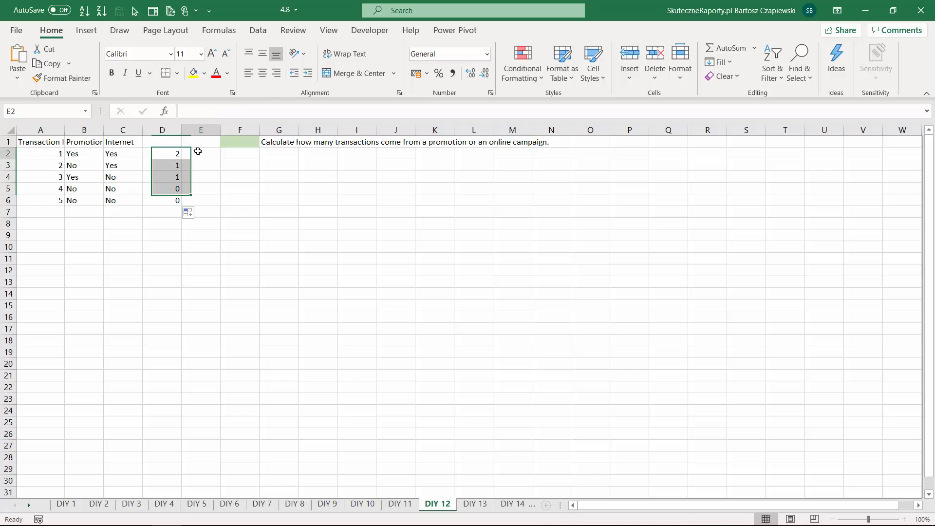
type("=if")
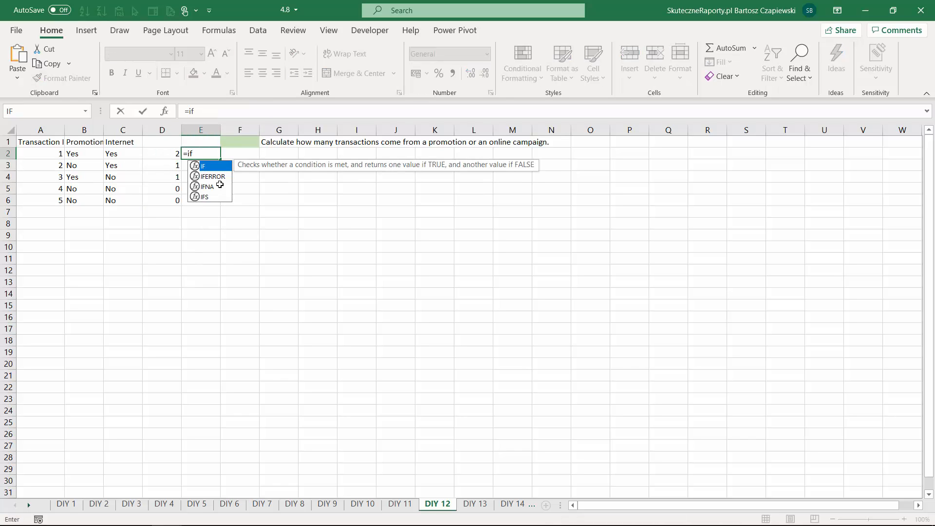
key("Tab")
key("Left")
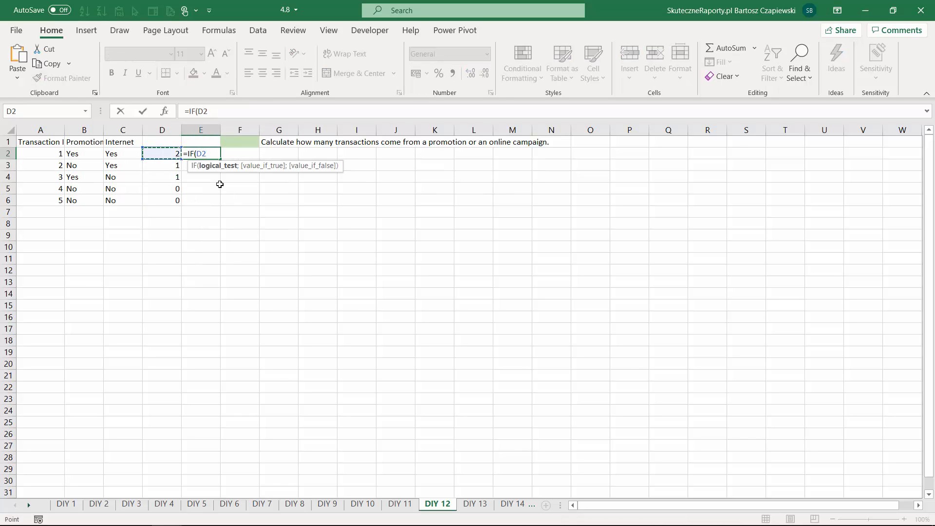
type(";1;0)")
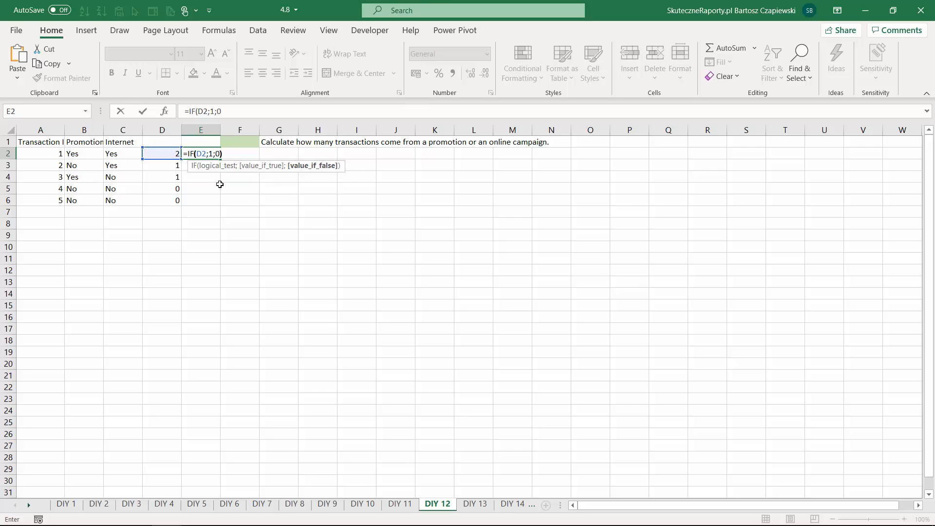
key("Return")
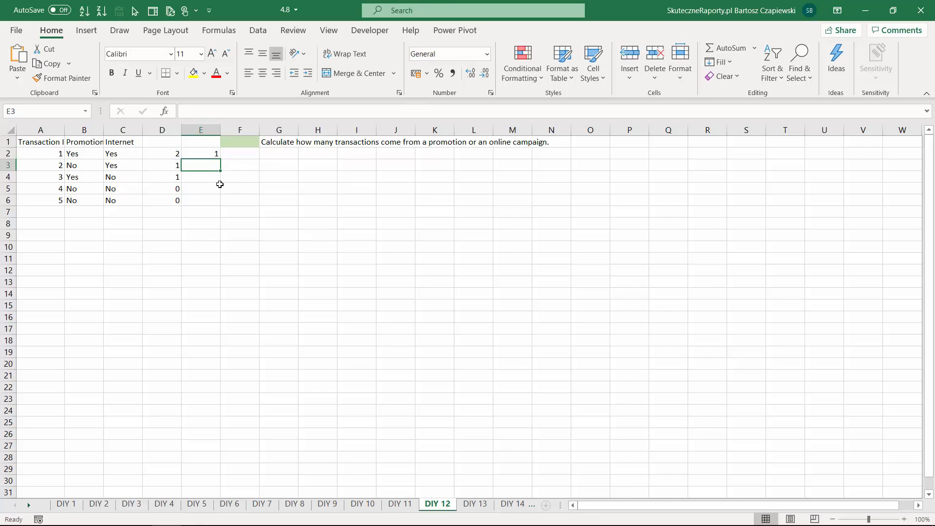
left_click(209, 152)
double_click(220, 159)
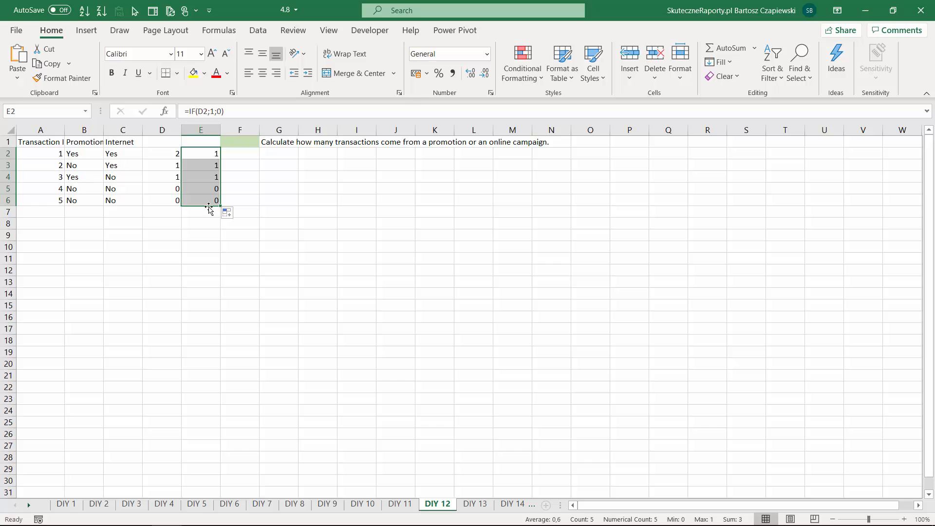
left_click(178, 163)
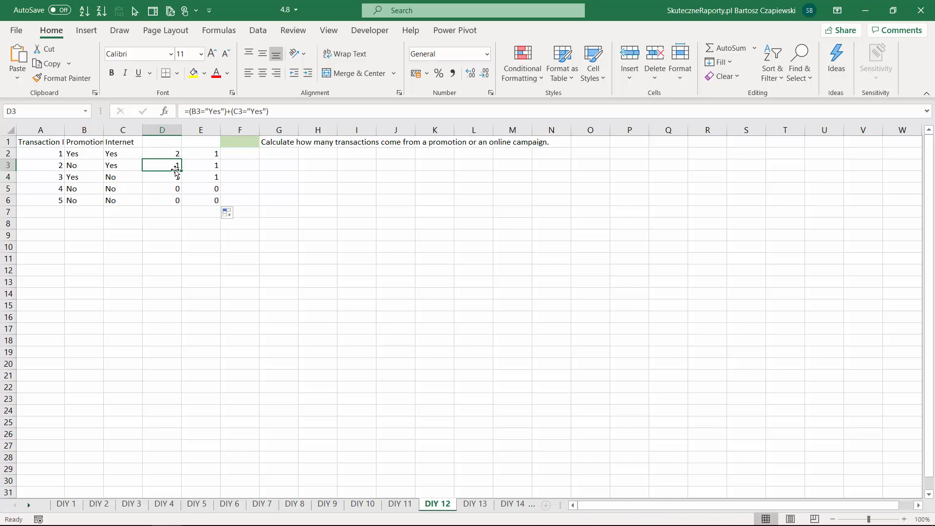
left_click(196, 154)
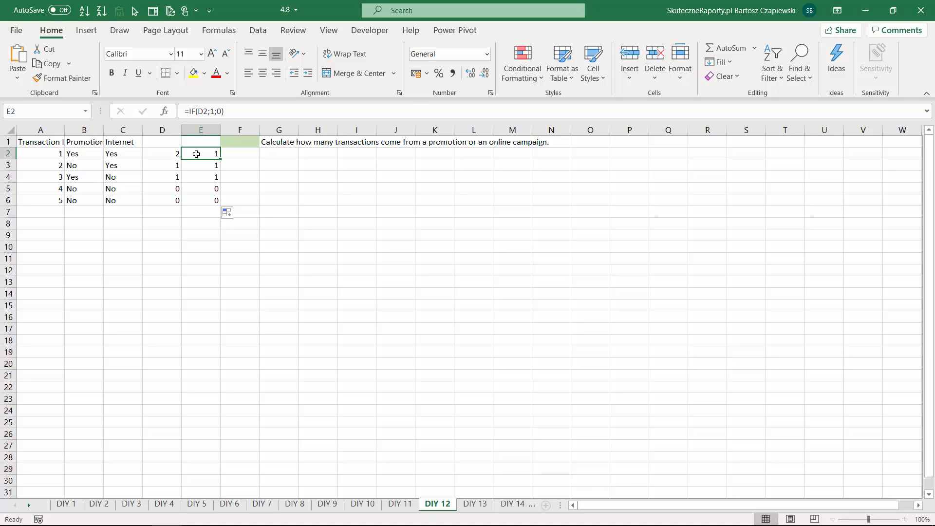
Write the array version =IF((B2:B6="Yes")+(C2:C6="Yes");1;0) in F1, covering all transactions at once.
left_click(241, 142)
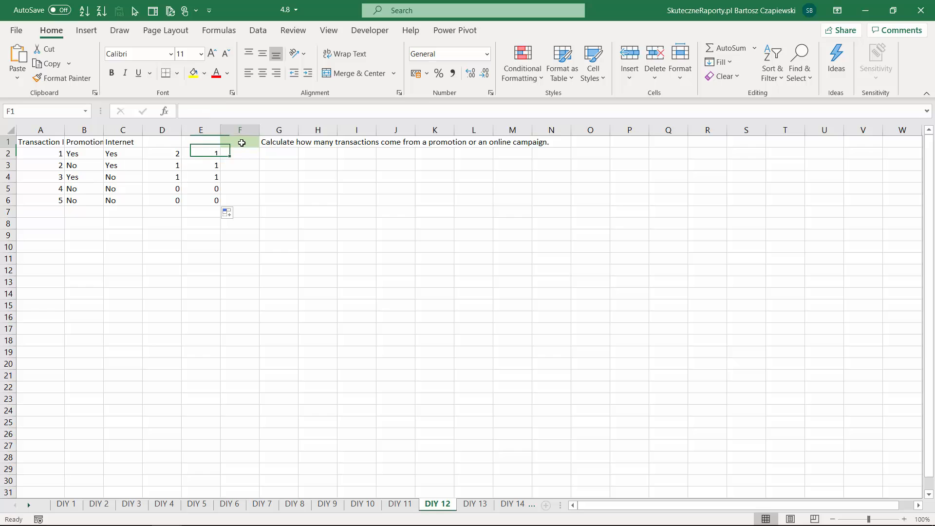
key("F2")
type("=")
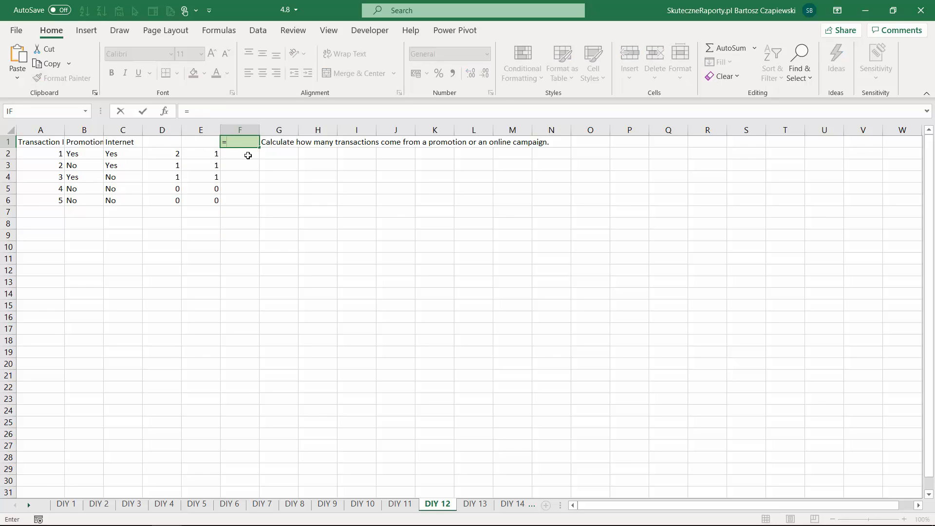
type("IF(")
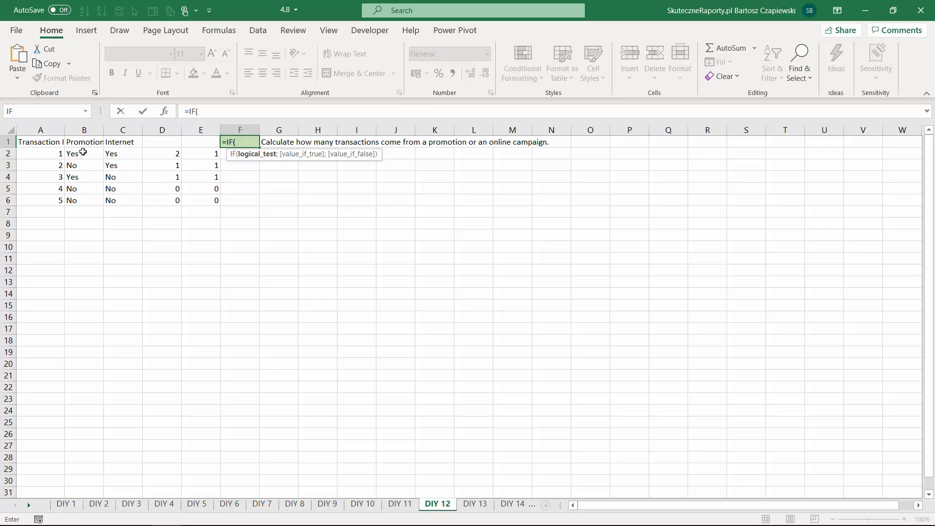
type("(")
left_click_drag(83, 153, 79, 199)
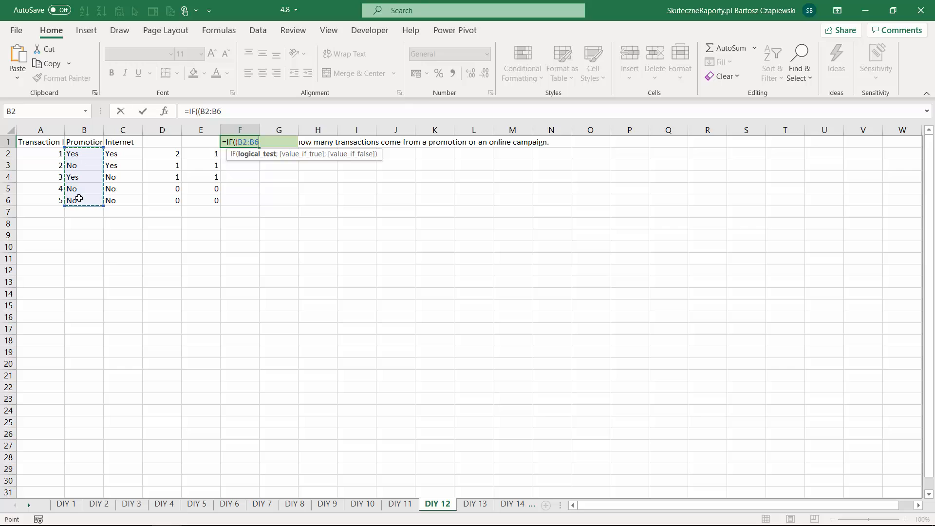
type(")=\"")
type("Yes\")+")
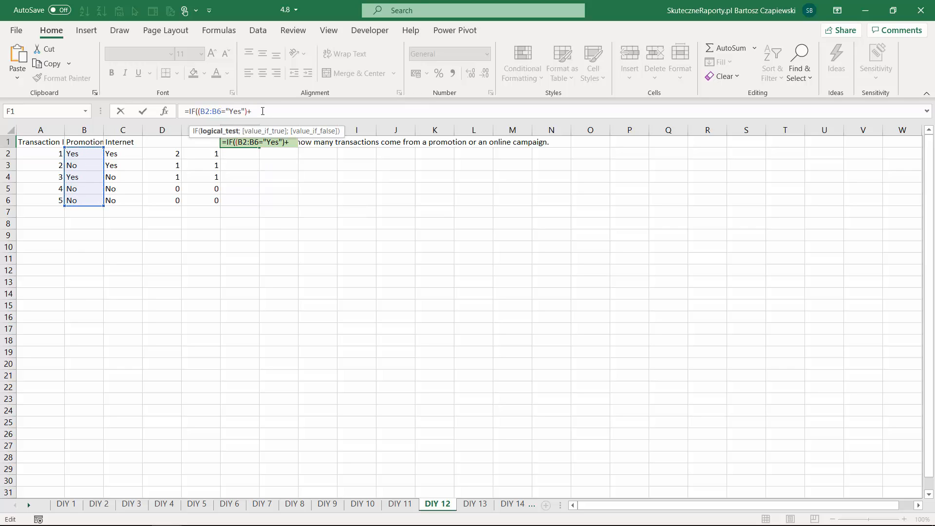
type("(")
left_click_drag(128, 154, 129, 199)
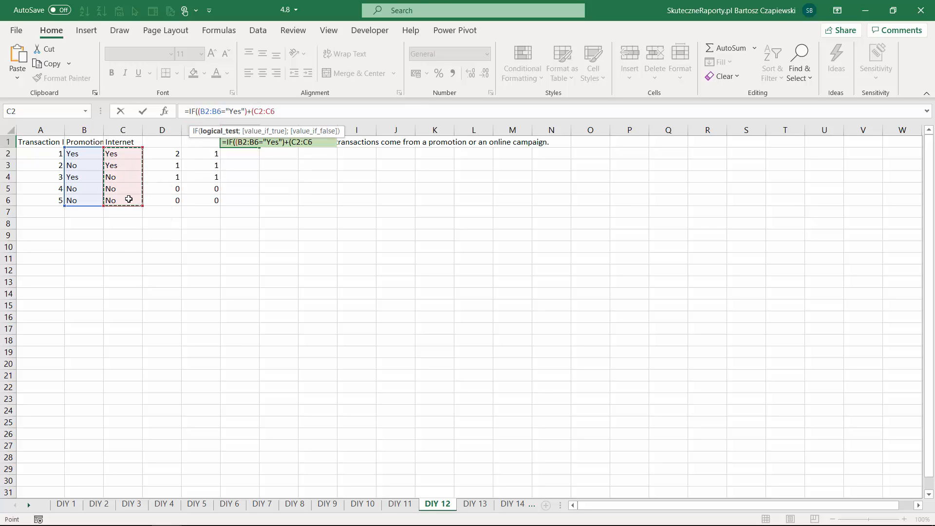
type("=\"Yes\"")
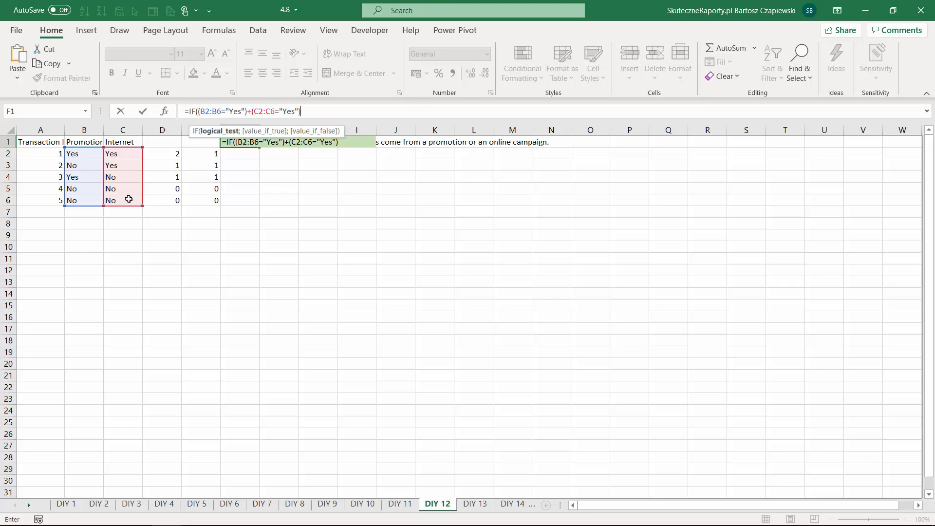
type(");1")
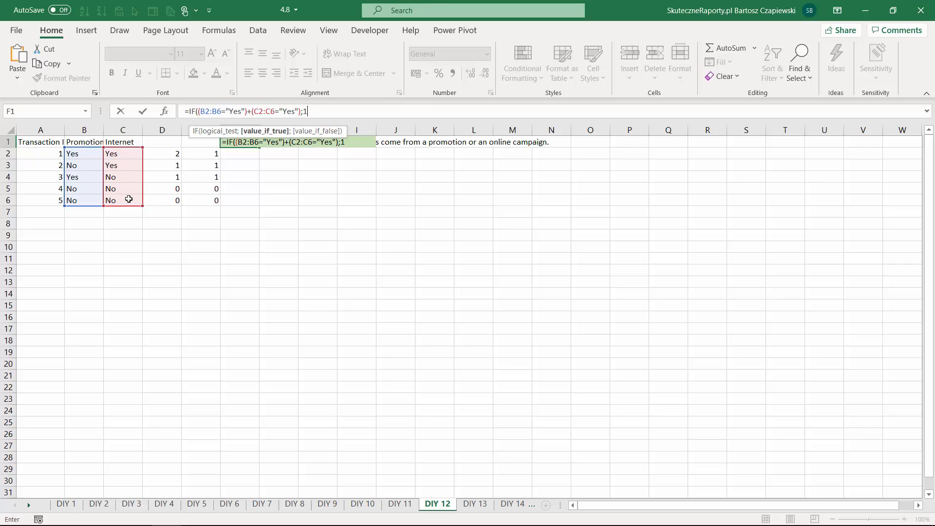
type(";")
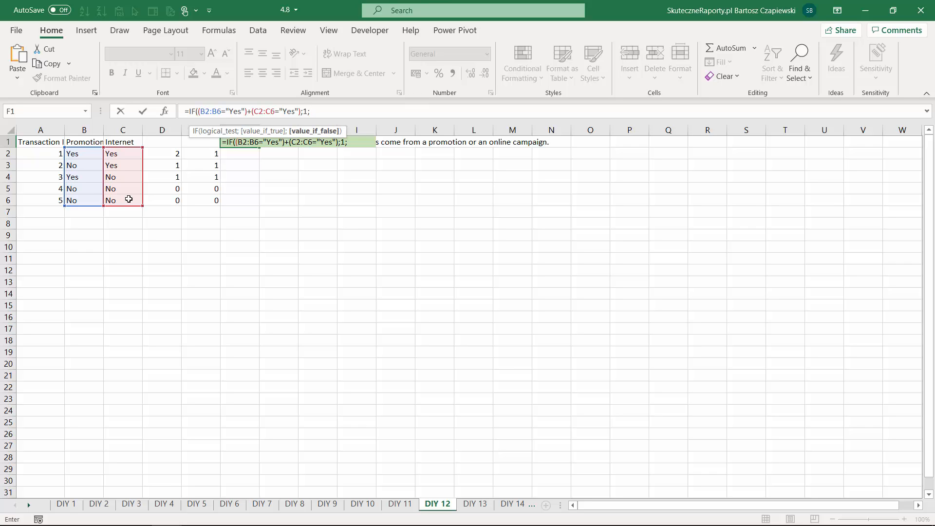
type("0)")
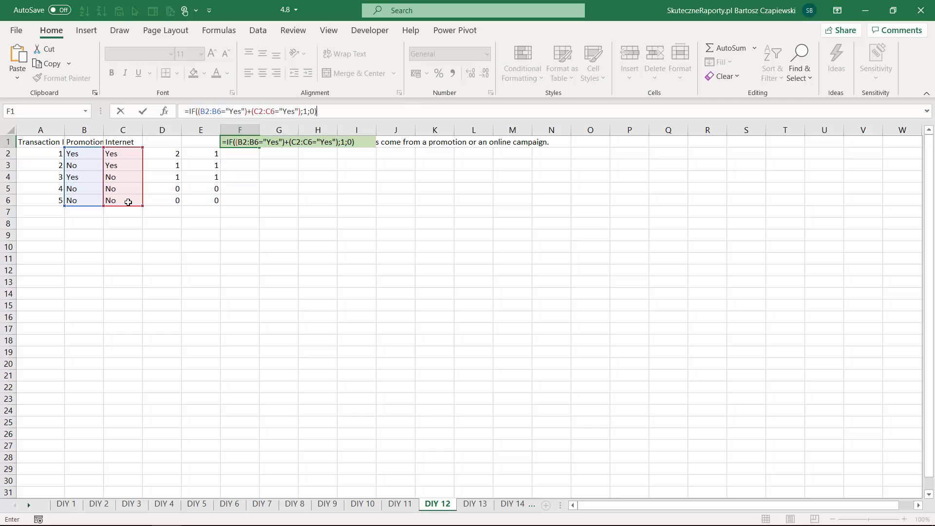
Wrap the F1 formula in SUM to total the matching transactions: =SUM(IF((B2:B6="Yes")+(C2:C6="Yes");1;0)).
left_click(190, 111)
type("SUM(")
left_click(355, 113)
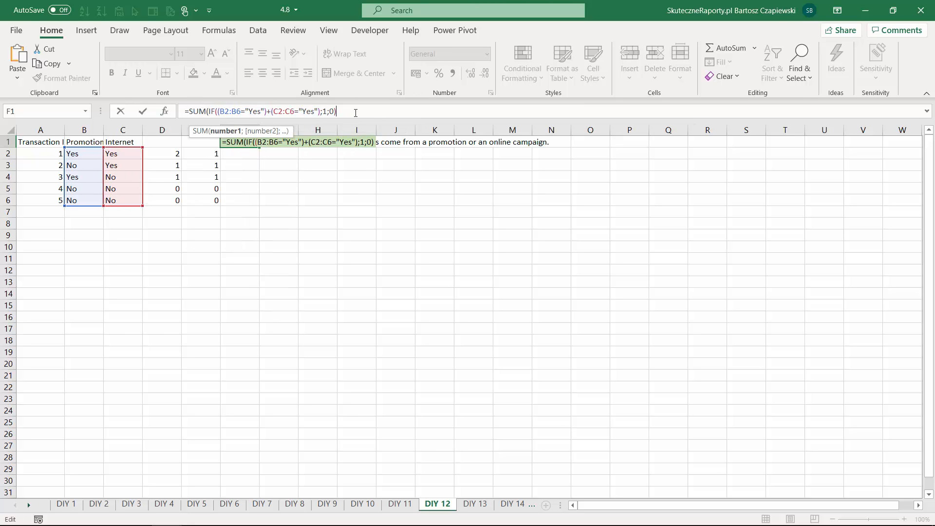
type(")")
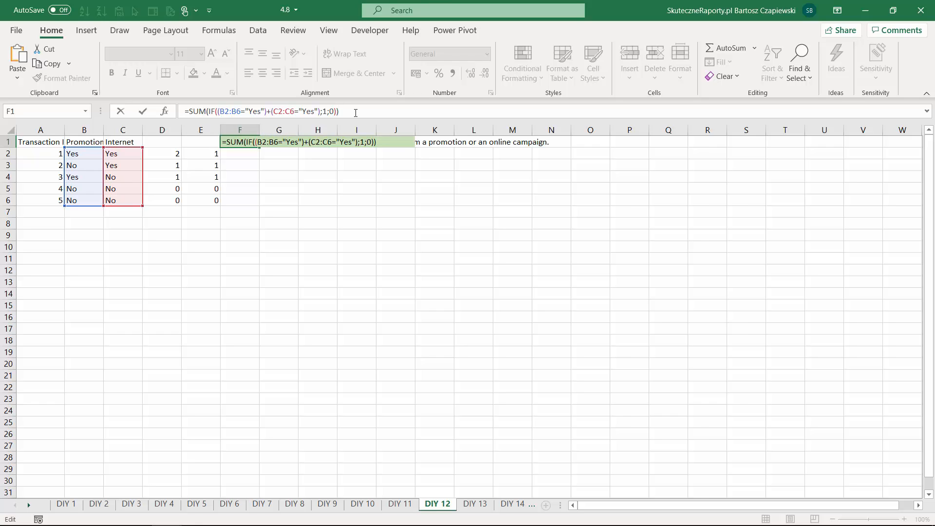
key("ctrl+Return")
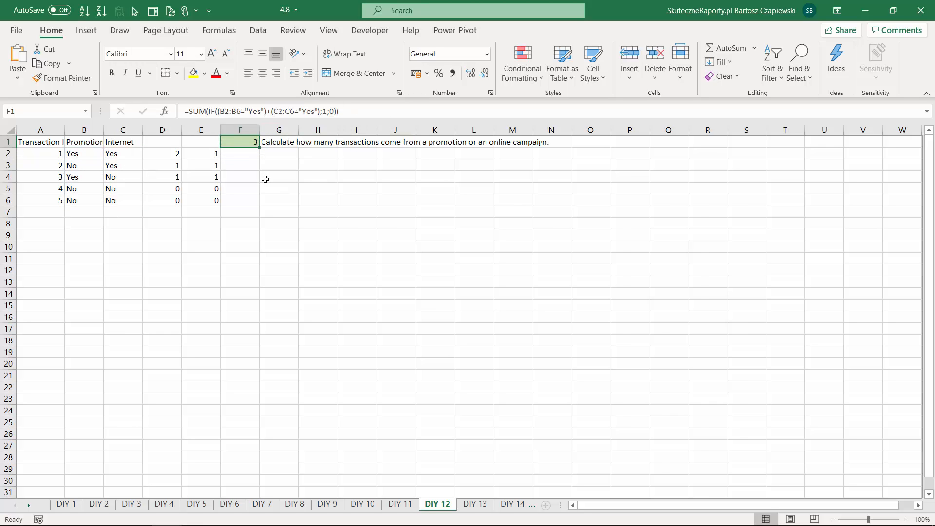
On the DIY 13 sheet, enter =MODE.SNGL(B2:B7) in E1 to find the most common sales value.
key("ctrl+Page_Down")
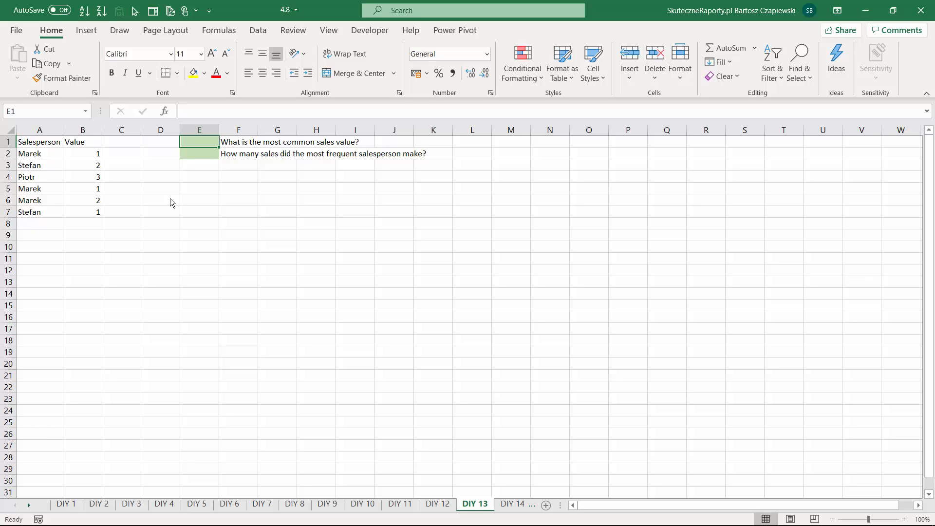
type("=mode")
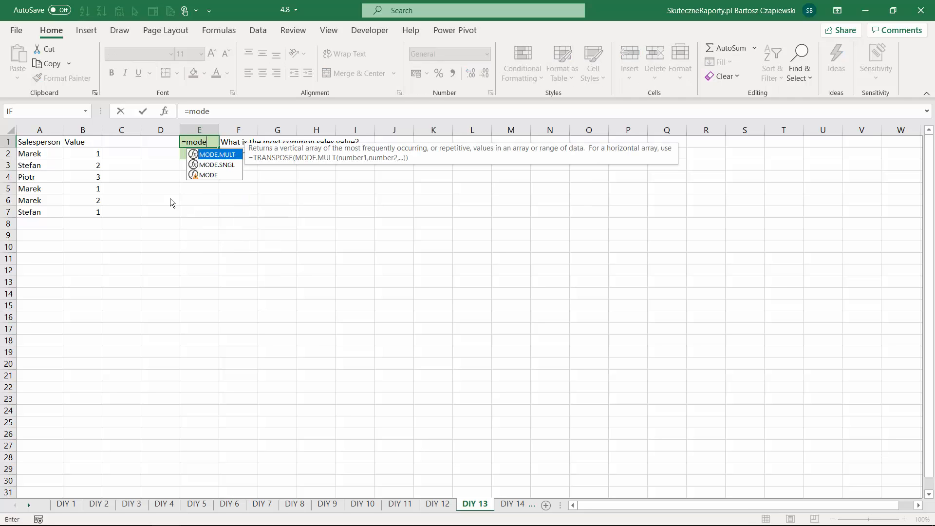
key("Down")
key("Down")
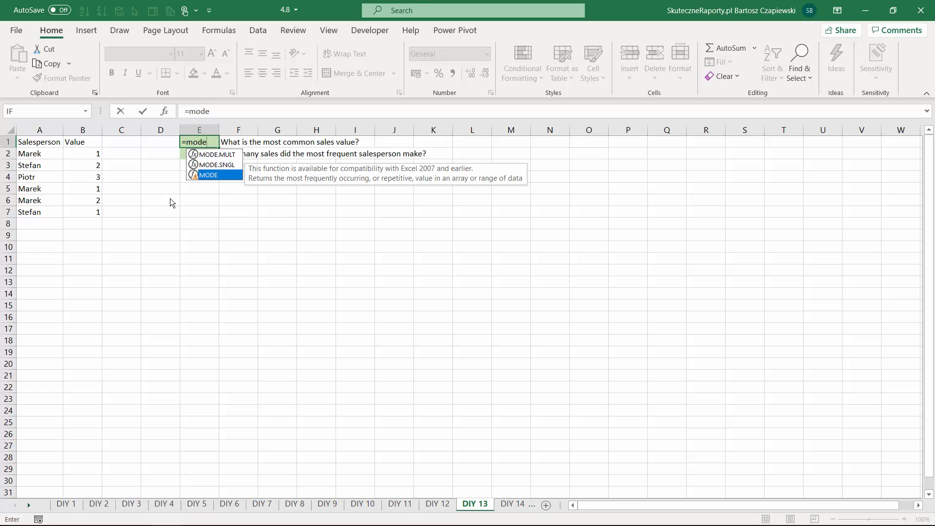
key("Up")
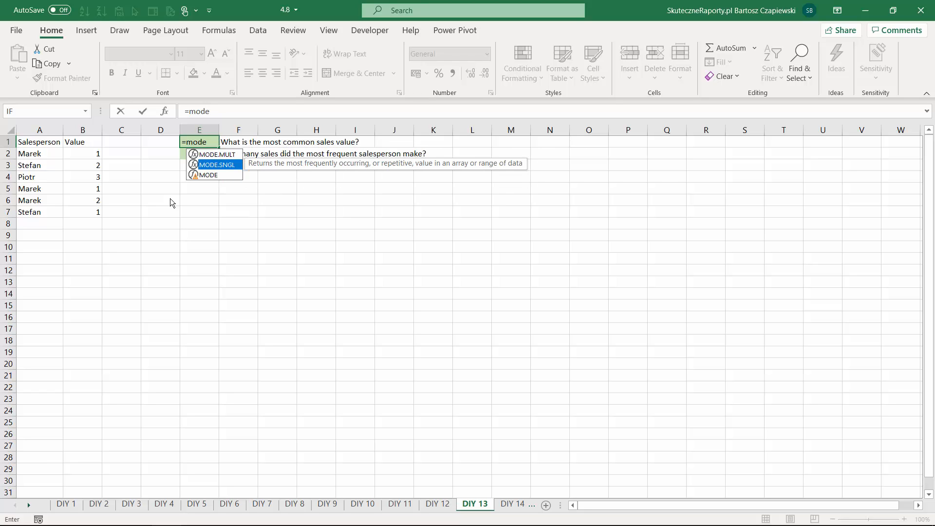
key("Tab")
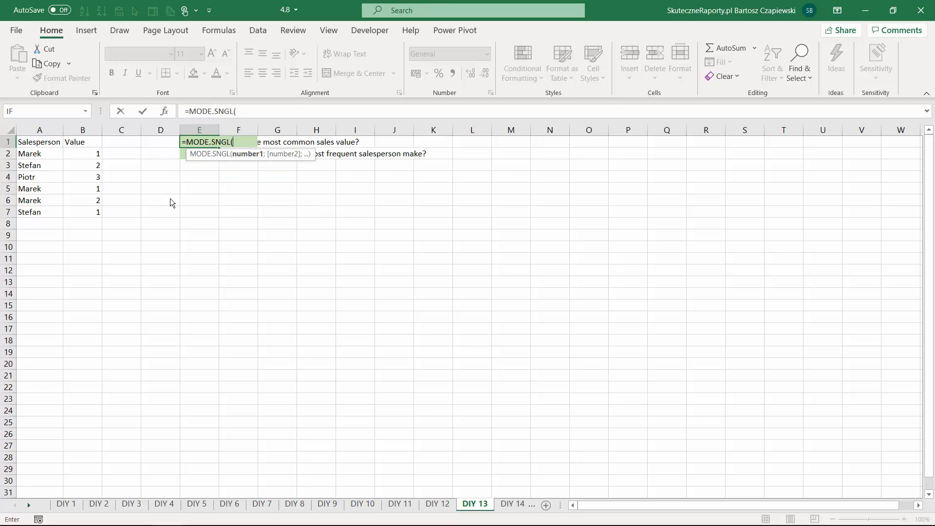
left_click_drag(91, 154, 90, 207)
key("ctrl+Return")
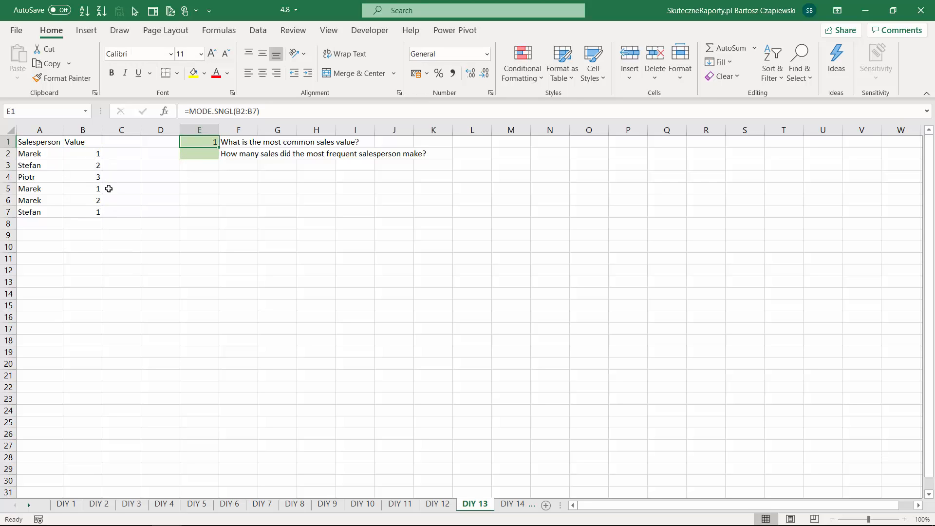
key("Return")
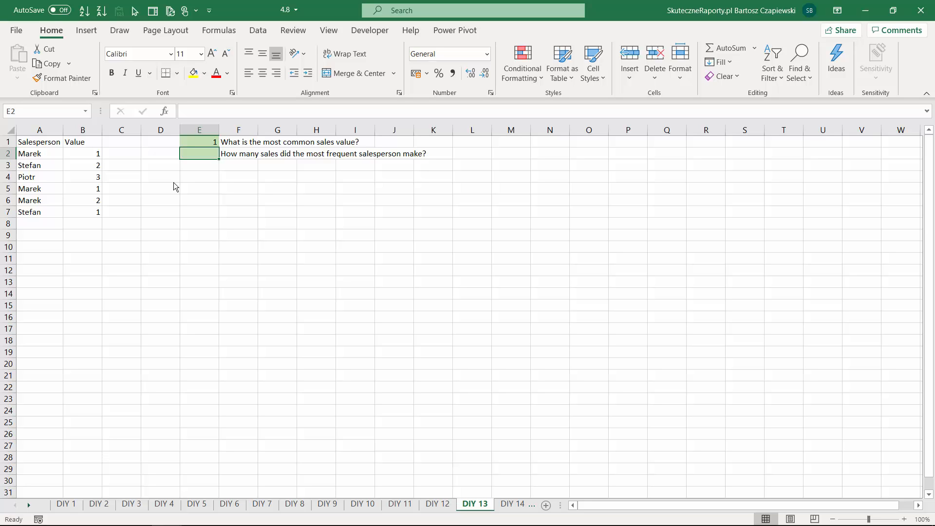
Enter =COUNTIF(A2:A7;A2) in C2 to count how often the first salesperson appears in the list.
left_click(125, 154)
type("=coun")
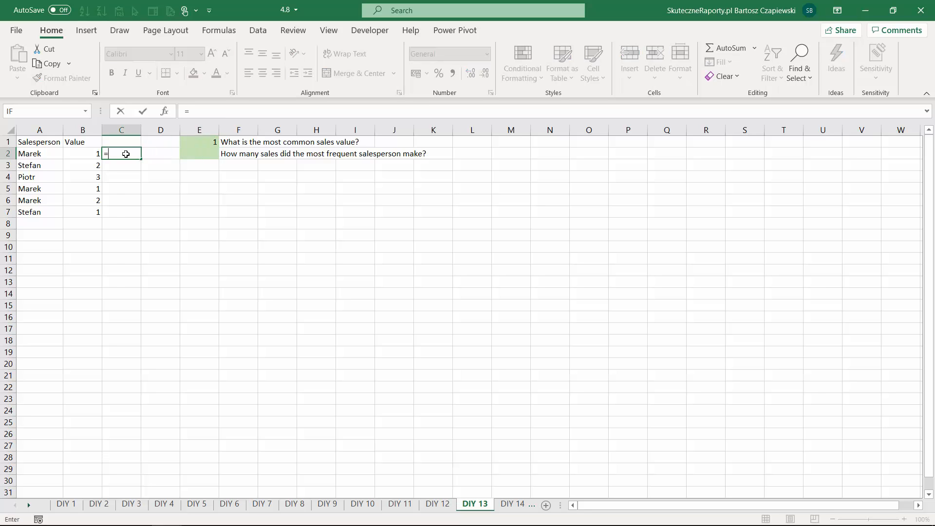
key("Down")
key("Down")
key("Down")
key("Tab")
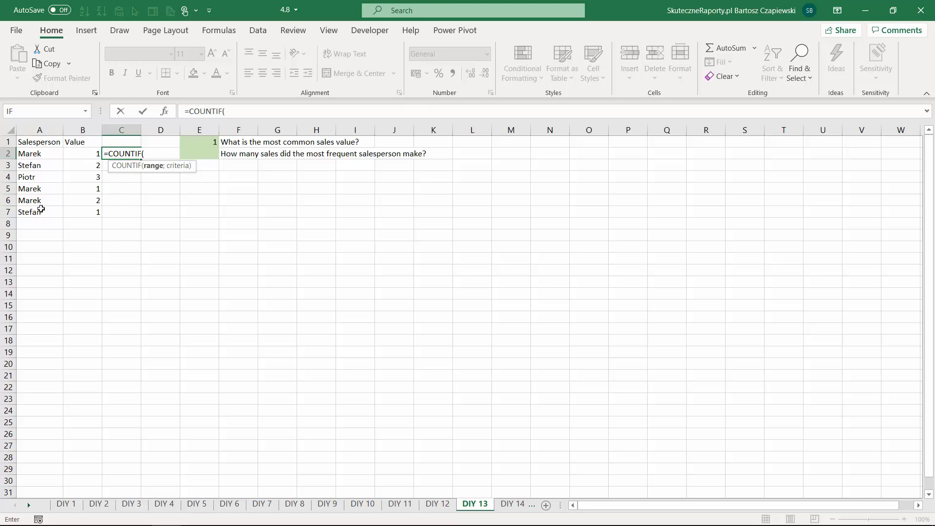
left_click_drag(46, 155, 43, 212)
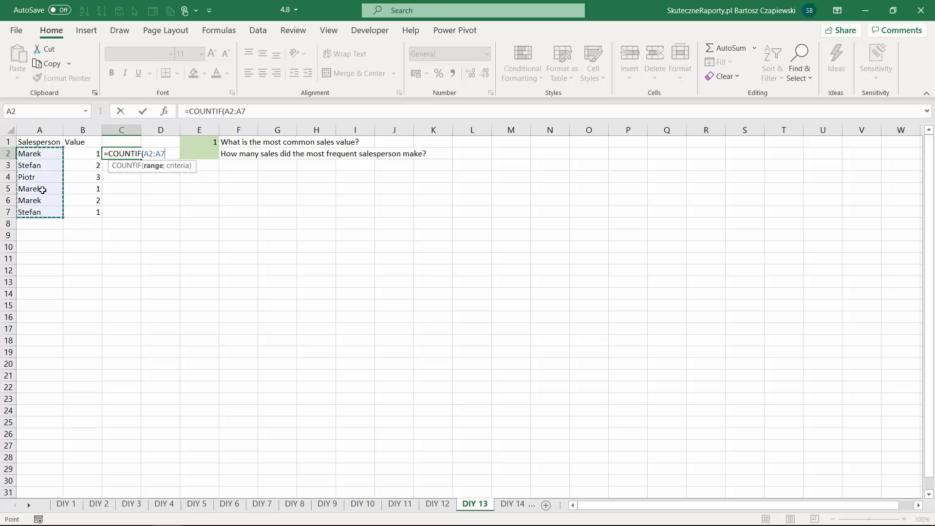
type(";")
left_click(43, 155)
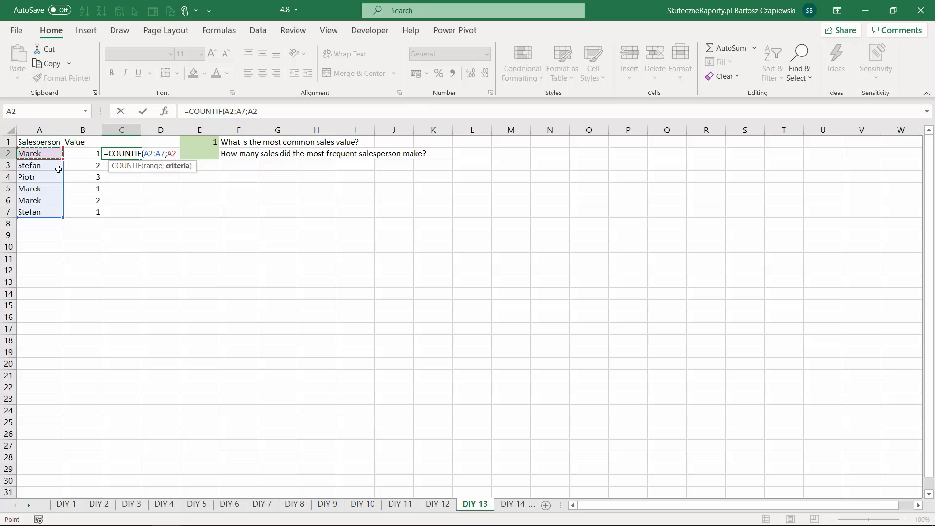
type(")")
key("Return")
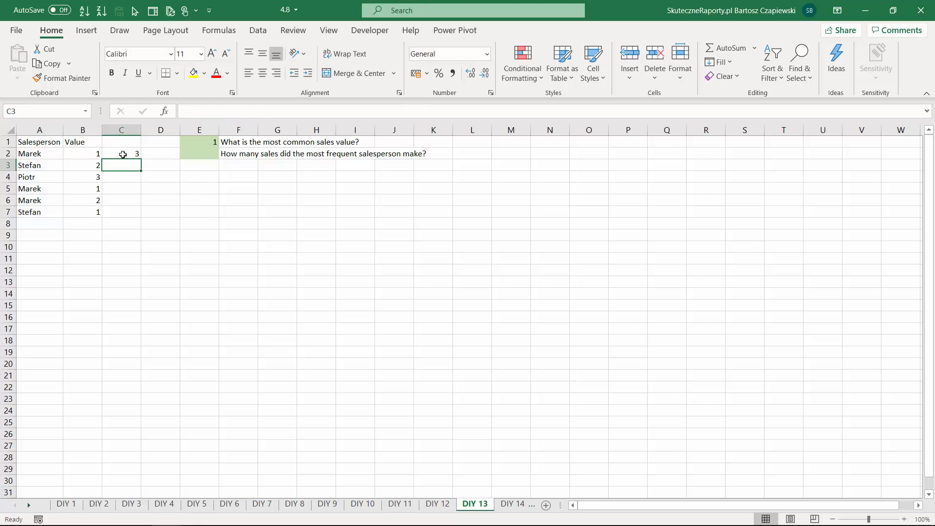
Make the COUNTIF range in C2 absolute so the formula reads =COUNTIF($A$2:$A$7;A2), and reselect the cell.
left_click(125, 154)
left_click(229, 111)
key("F4")
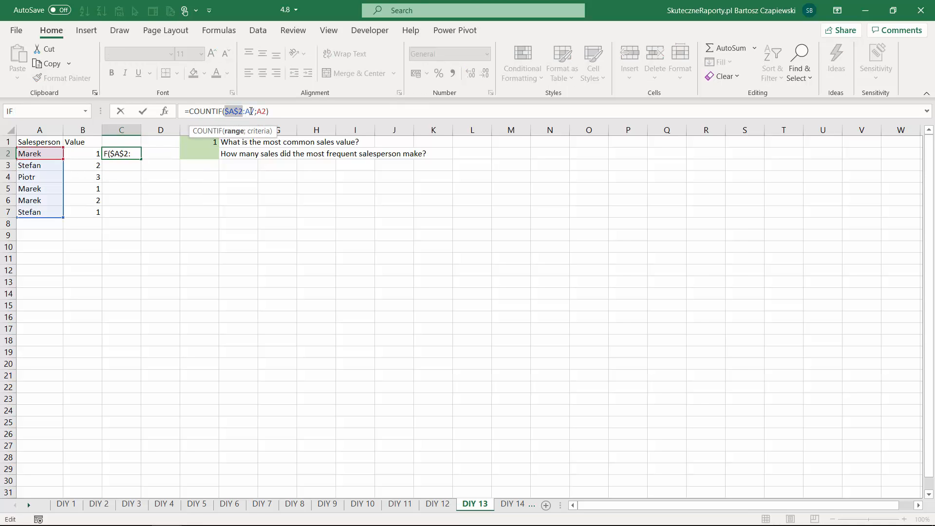
left_click(249, 111)
key("F4")
key("Return")
left_click(127, 153)
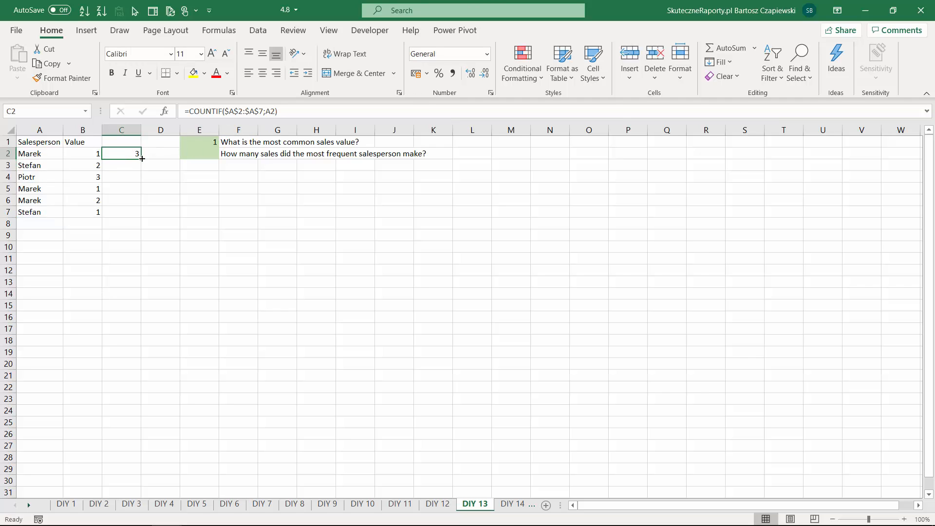
Fill the C2 COUNTIF formula down to C7 and enter =COUNTIF(A2:A7;A2:A7) in E2.
double_click(141, 159)
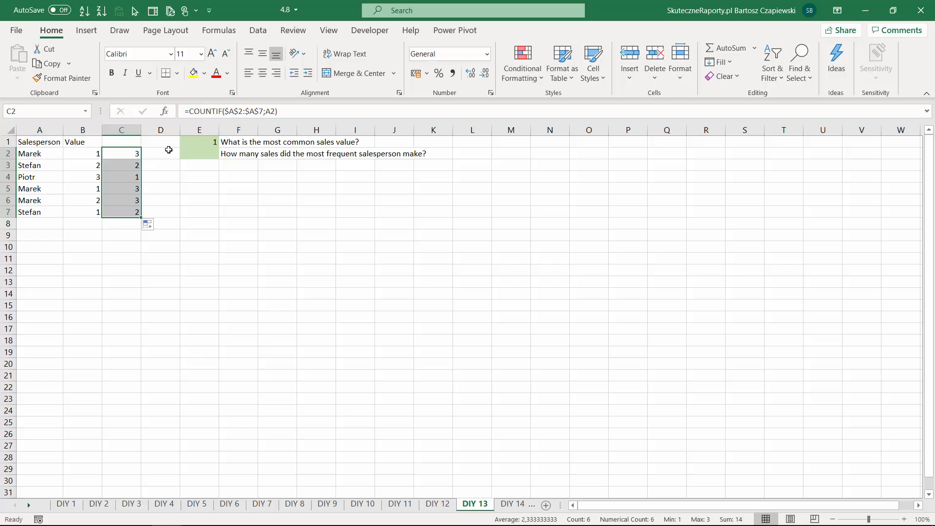
left_click(194, 152)
type("=coun")
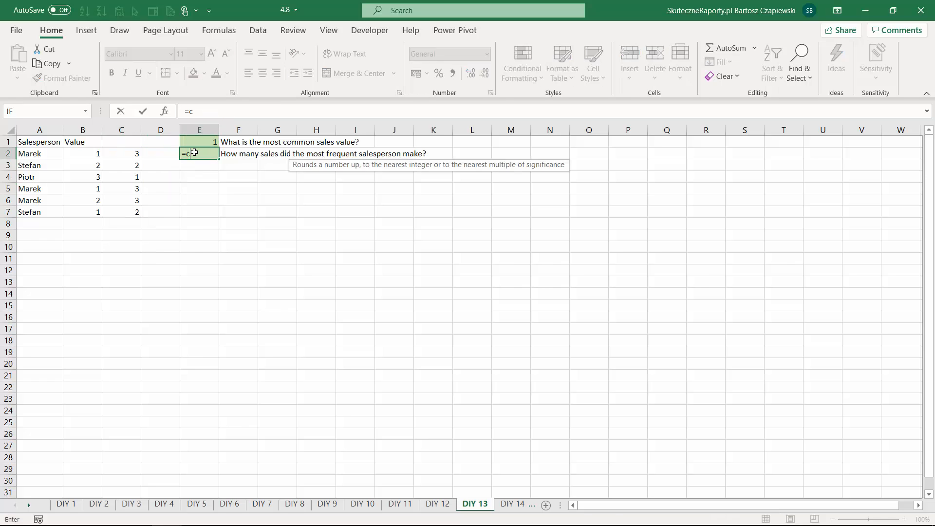
key("Down")
key("Down")
key("Down")
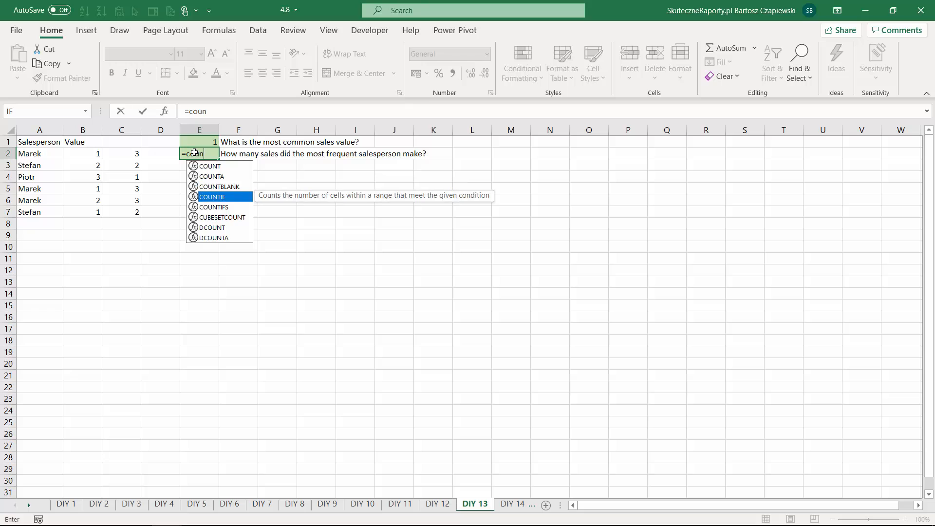
key("Tab")
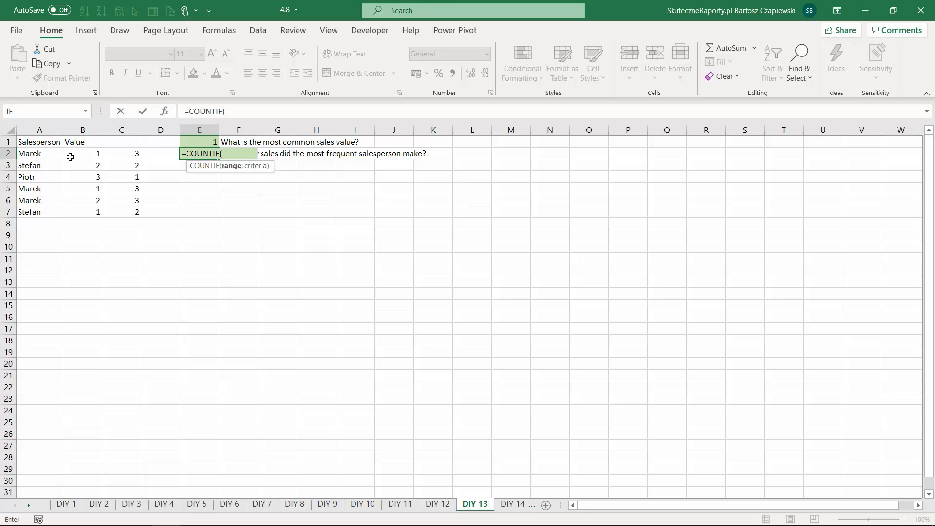
left_click_drag(40, 153, 41, 213)
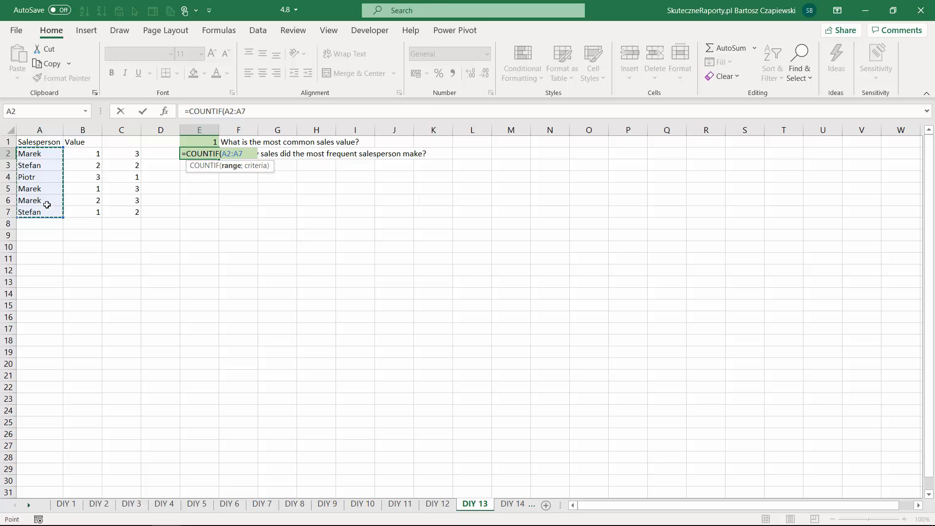
type(";")
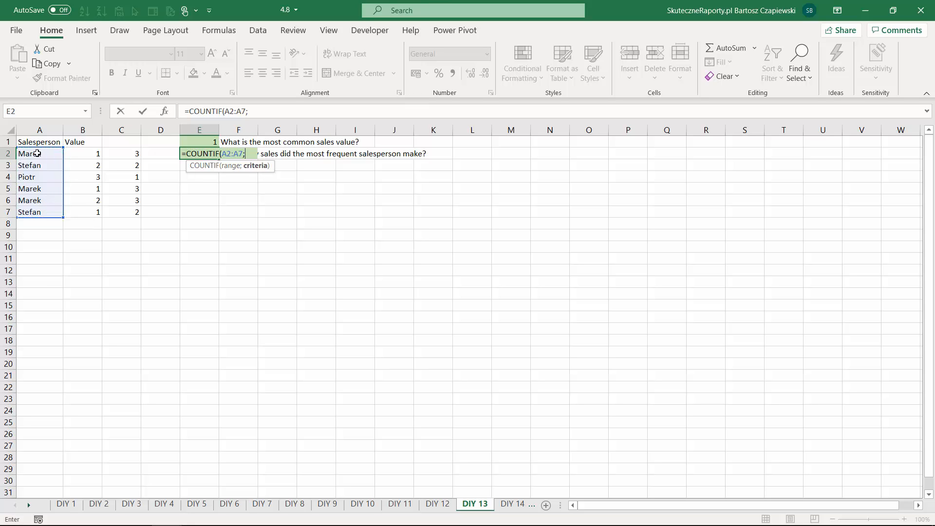
left_click_drag(37, 153, 42, 213)
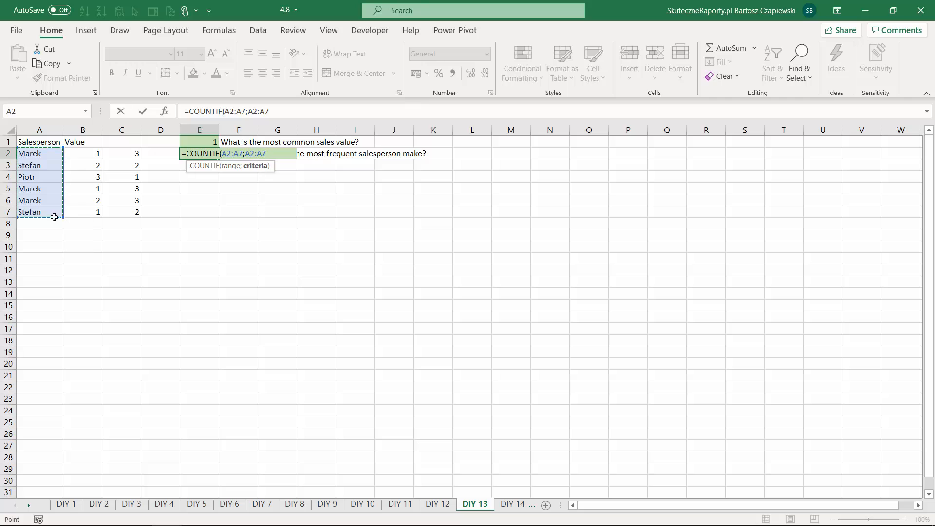
type(")")
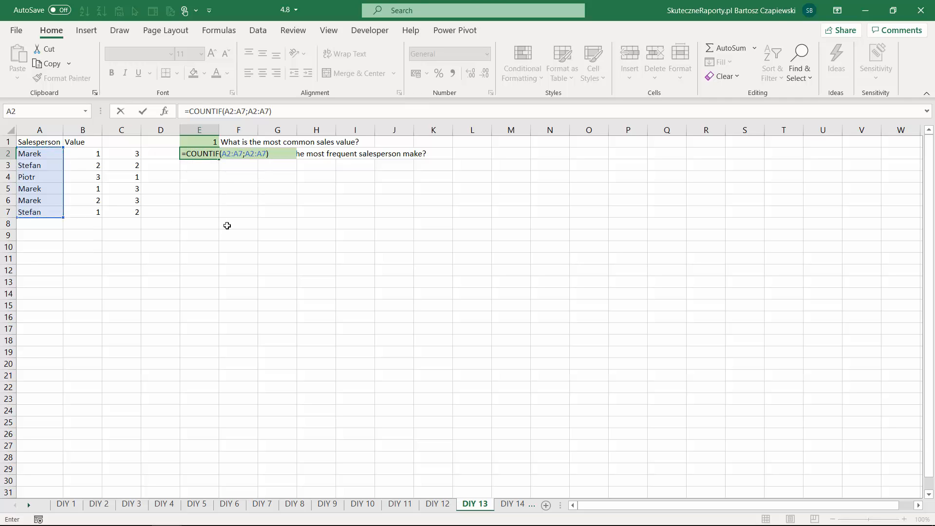
key("ctrl+Return")
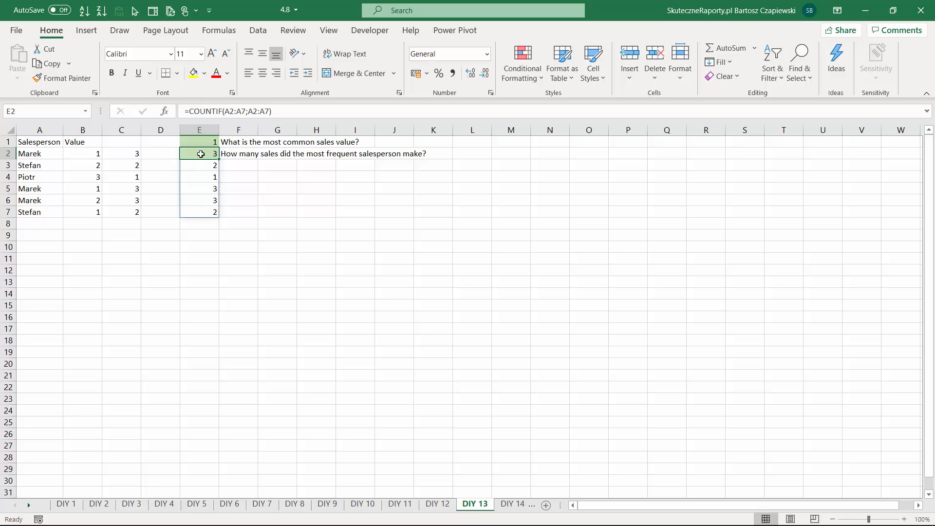
Wrap the COUNTIF formula in E2 in MAX so it reads =MAX(COUNTIF(A2:A7;A2:A7)).
left_click(191, 112)
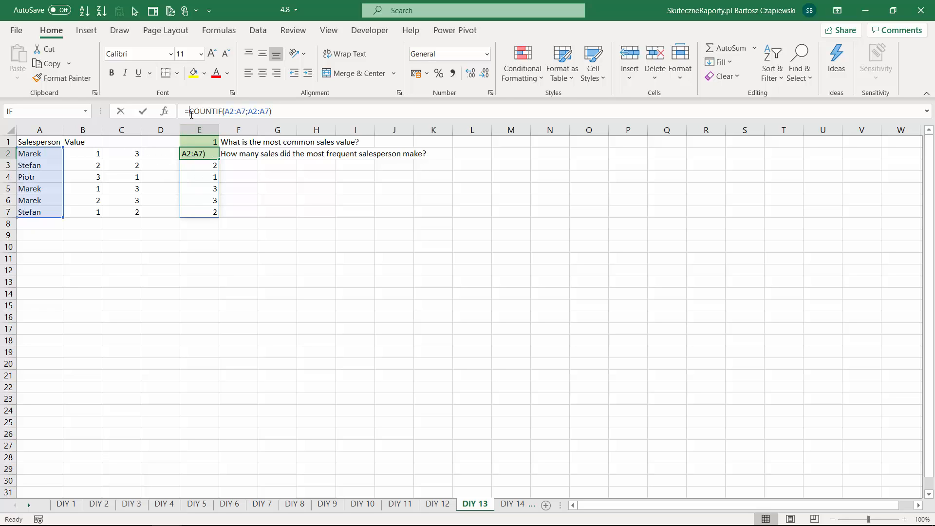
type("MAX(")
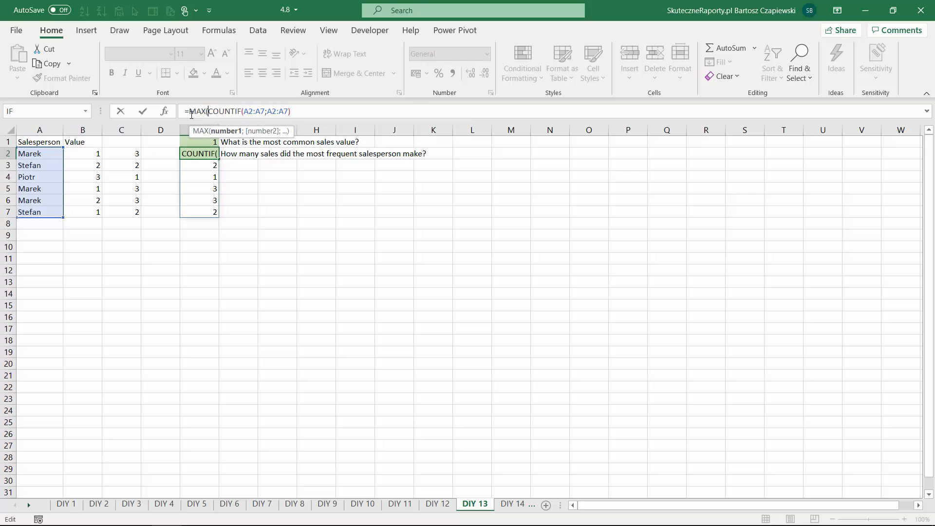
left_click(329, 106)
type(")")
key("ctrl+Return")
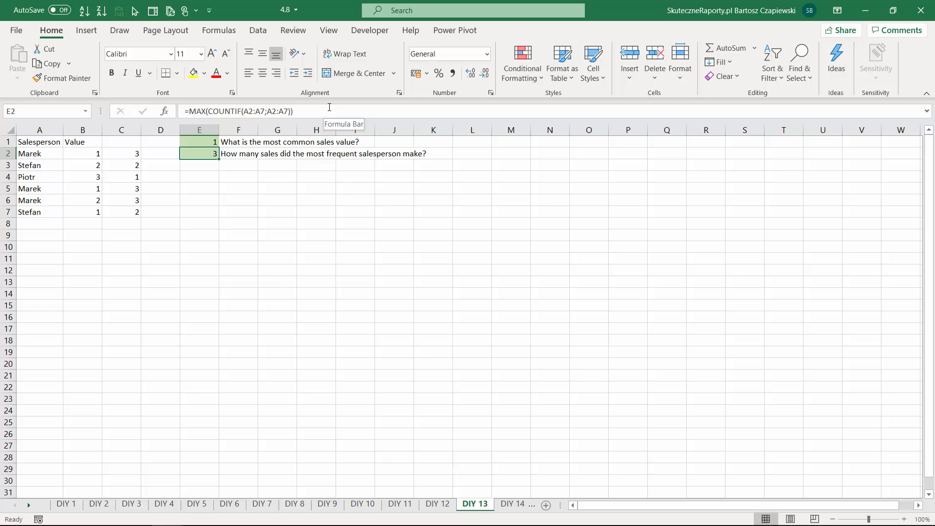
On sheet DIY 14, enter =EXACT("Xerox";A2) in B2 and fill it down to B7.
key("ctrl+Page_Down")
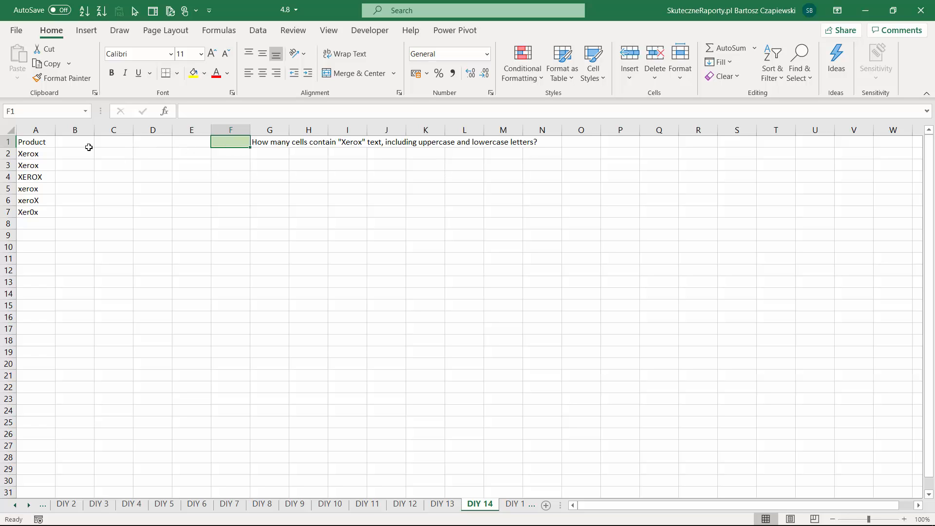
left_click(70, 157)
type("=ex")
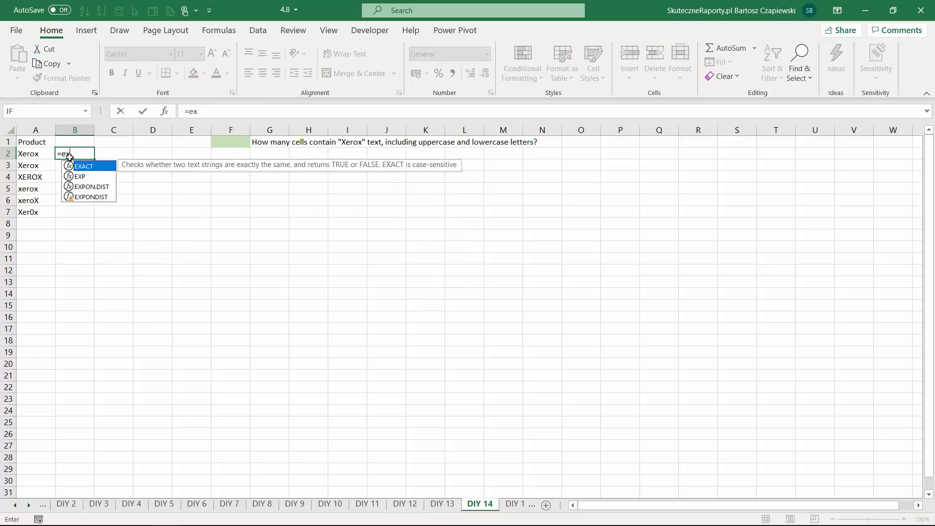
key("Tab")
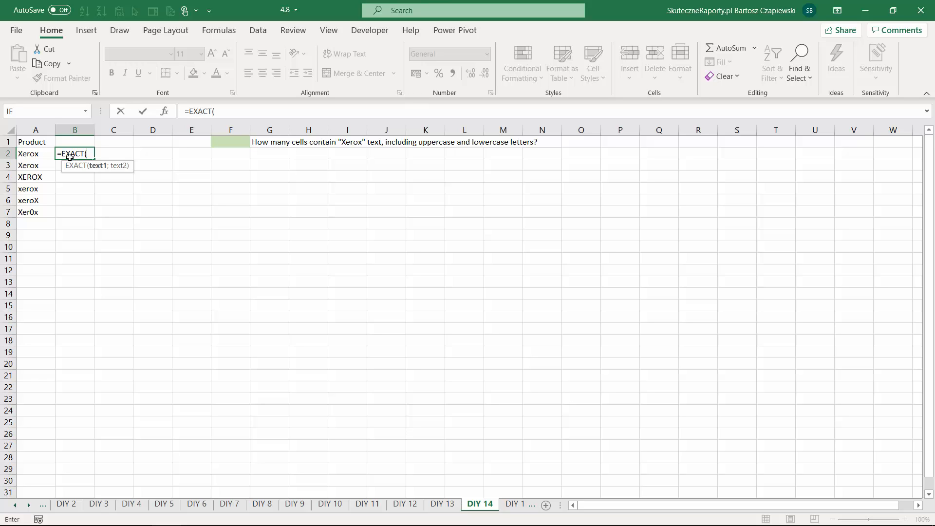
type("\"Xerox\";")
key("Left")
key("Return")
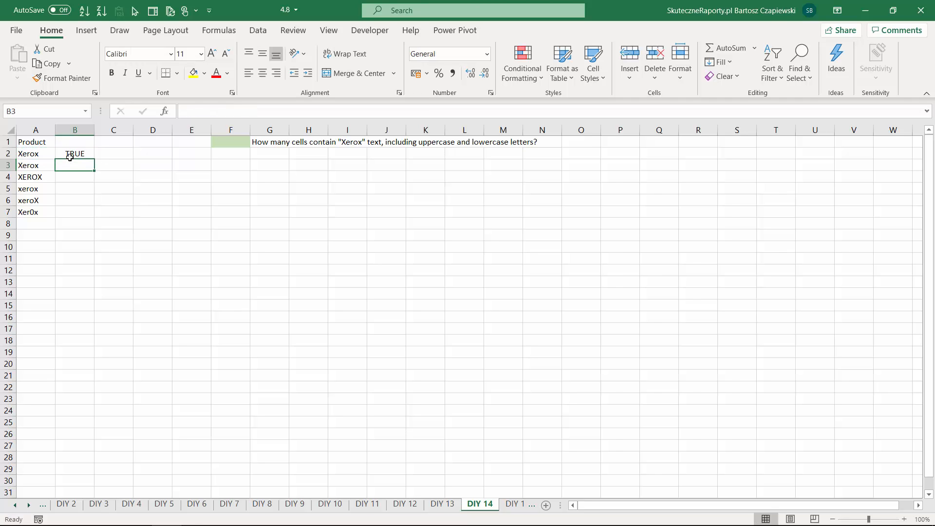
left_click(72, 155)
double_click(93, 159)
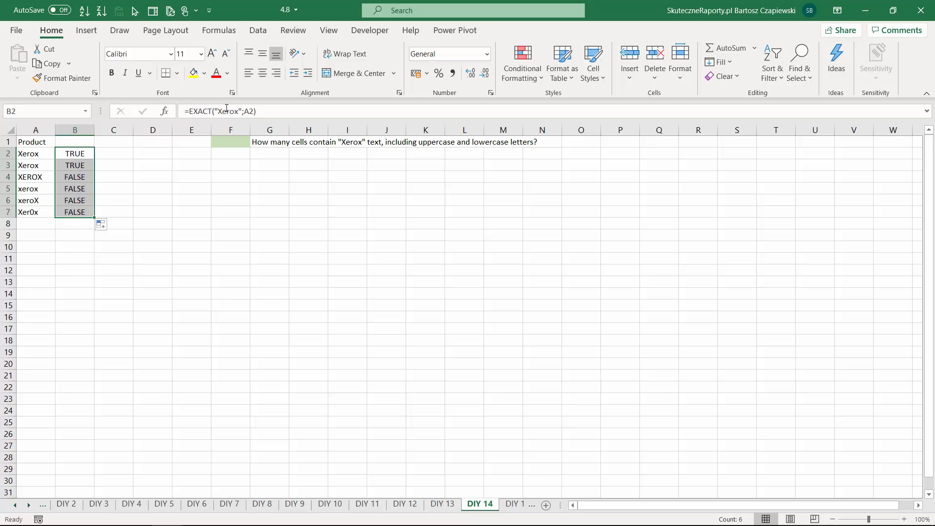
Multiply the EXACT formula in B2 by 1 and fill the revised formula down to B7.
left_click(80, 152)
left_click(259, 112)
type("*1")
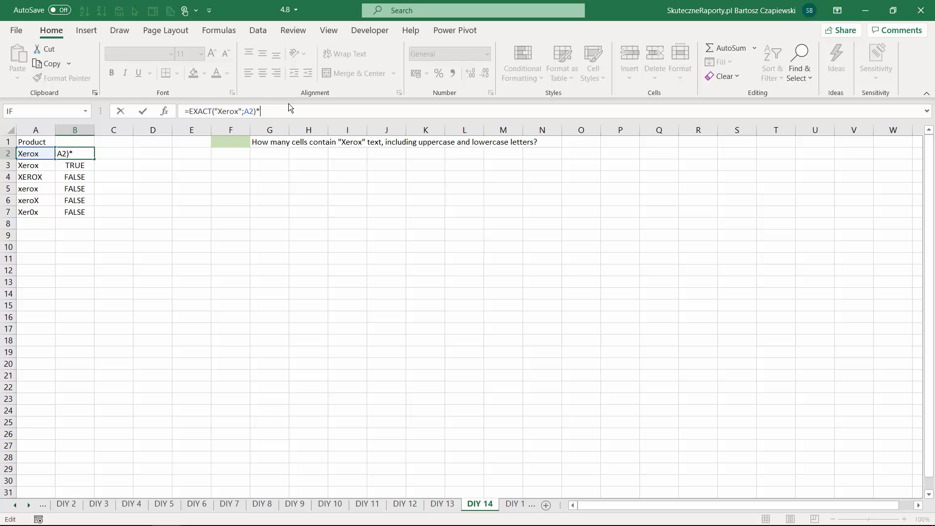
key("Return")
left_click(90, 153)
double_click(89, 154)
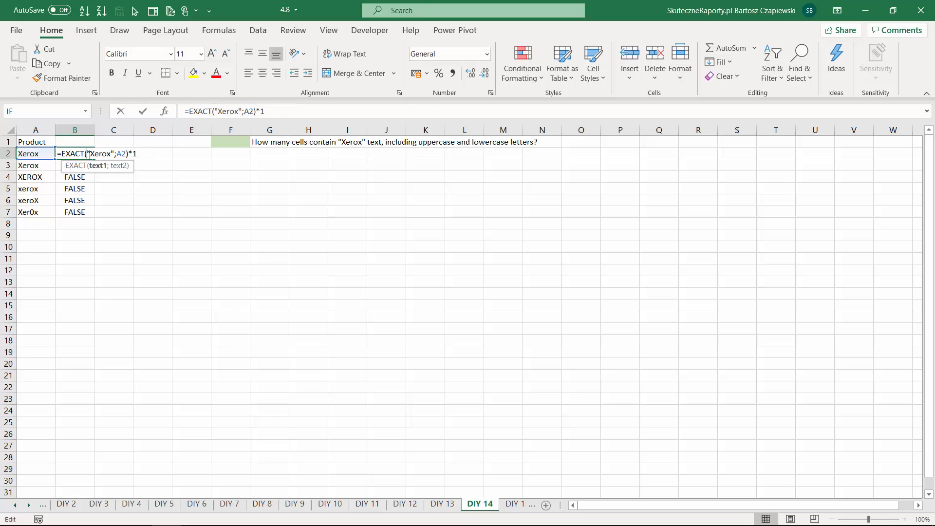
key("Escape")
double_click(93, 160)
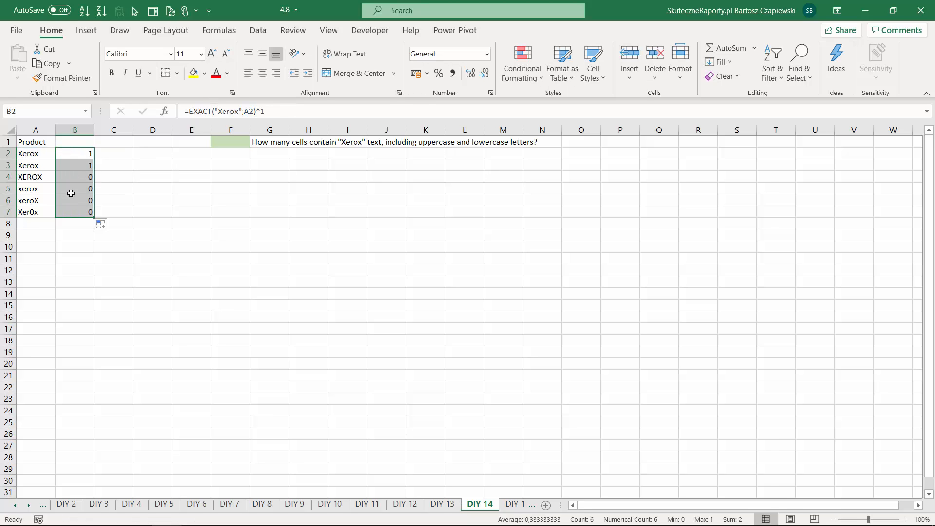
Copy the EXACT expression from B2 and use it in F1 as =SUM(EXACT("Xerox";A2)*1).
left_click(86, 152)
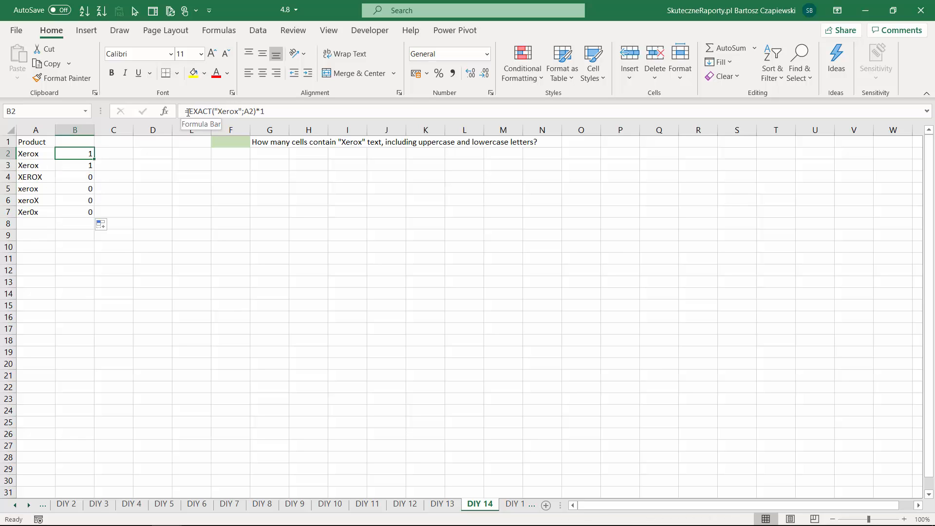
left_click_drag(189, 112, 313, 112)
key("ctrl+c")
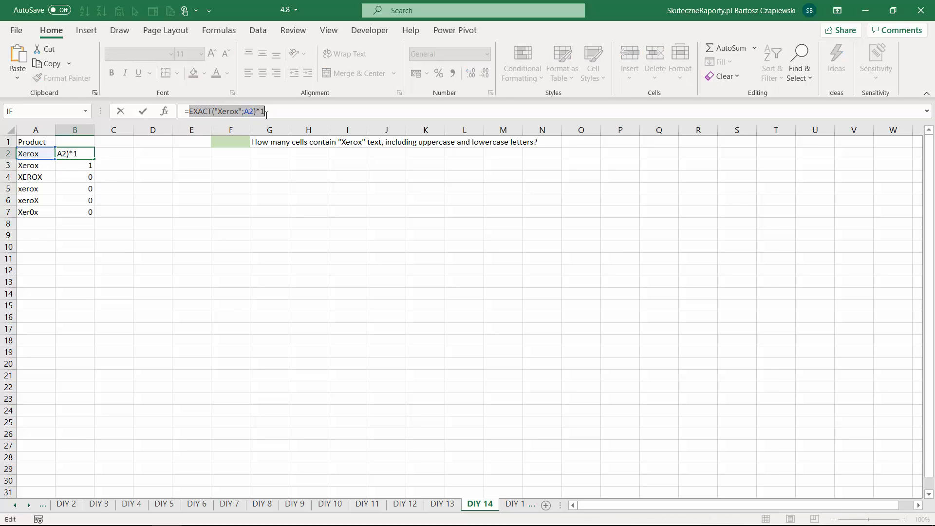
key("Escape")
left_click(222, 142)
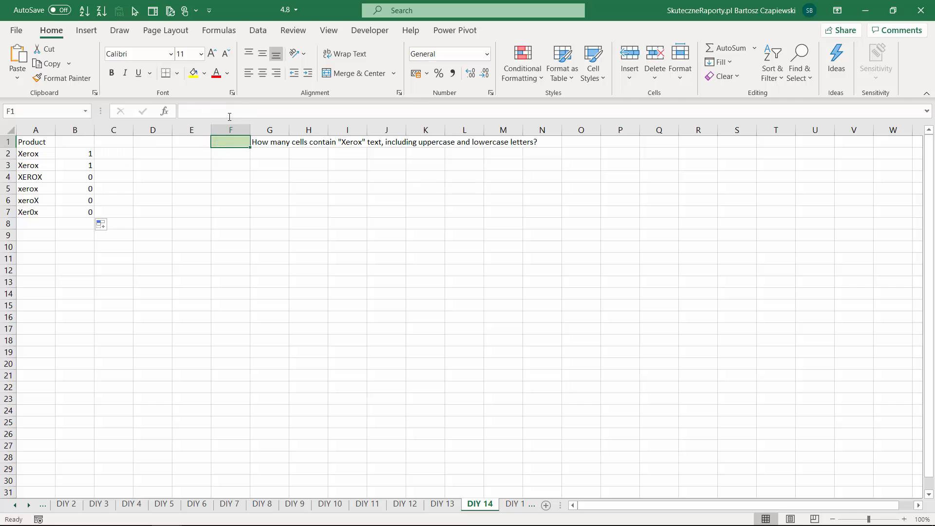
type("=sum")
key("Tab")
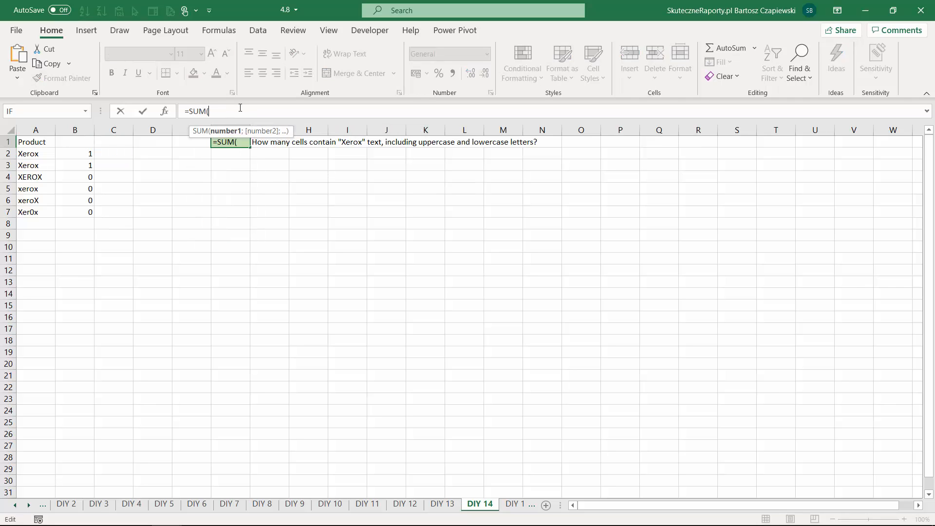
key("ctrl+v")
type(")")
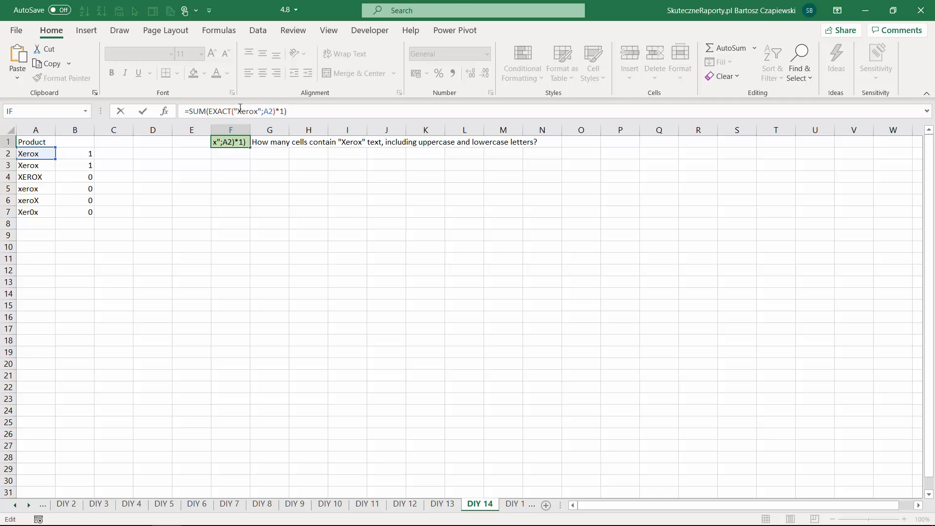
key("ctrl+Return")
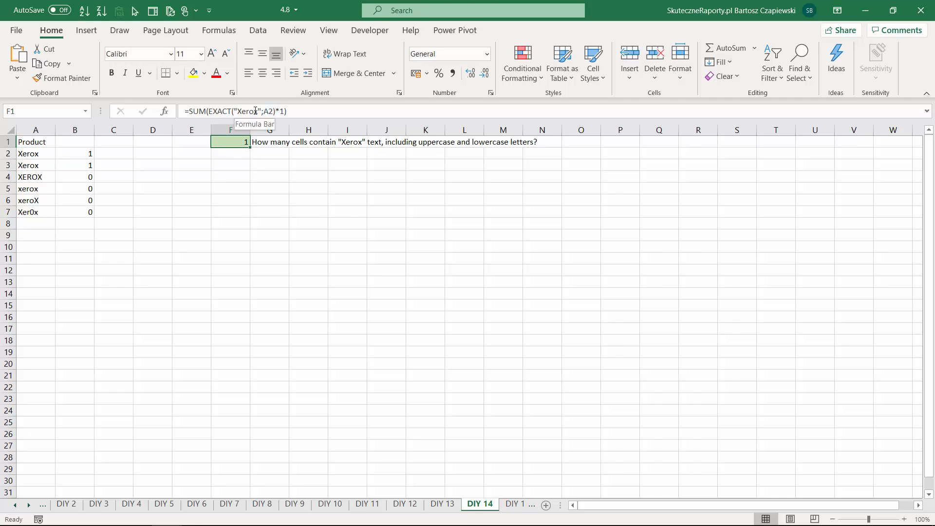
Extend the A2 reference in the F1 formula to the range A2:A7.
left_click(272, 112)
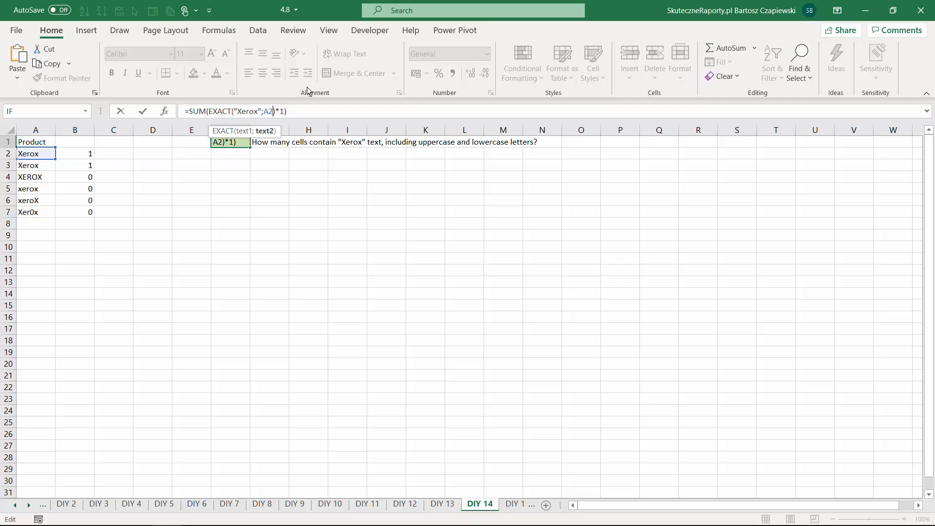
type(":a7")
key("Return")
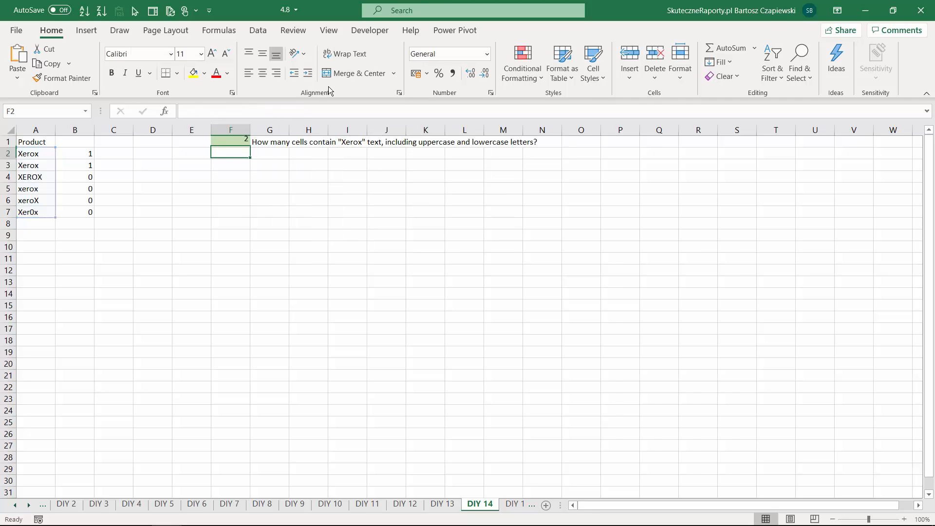
key("Up")
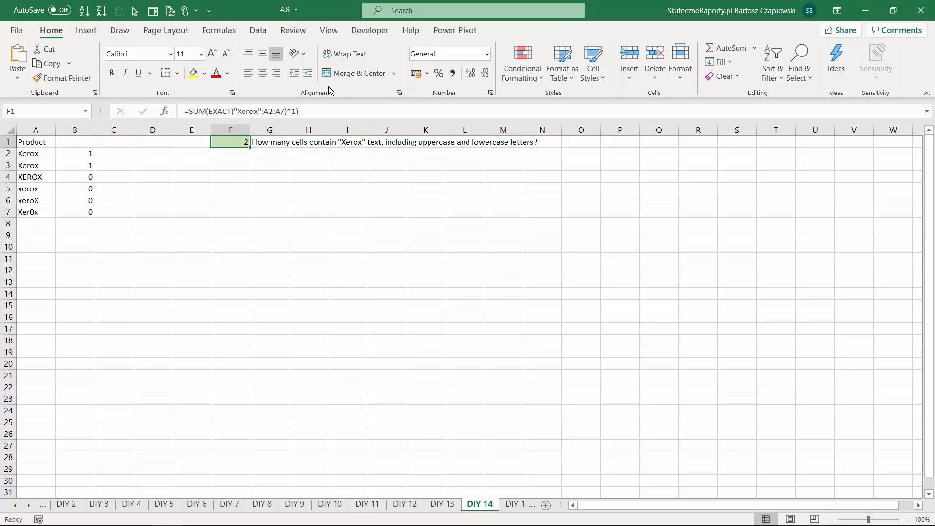
On sheet DIY 15, enter =1/COUNTIF(A2:A6;A2) in B2 beside the first invoice ID.
key("ctrl+Page_Down")
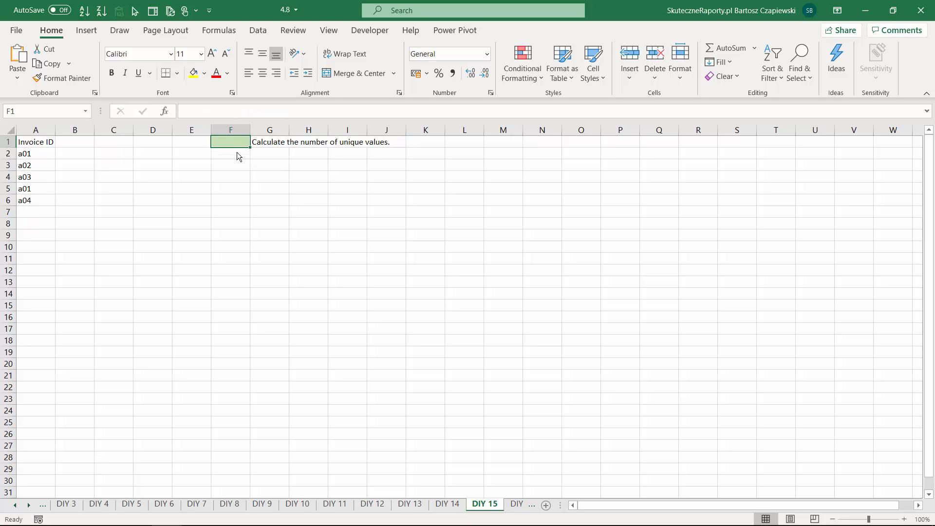
left_click(65, 154)
type("=1/")
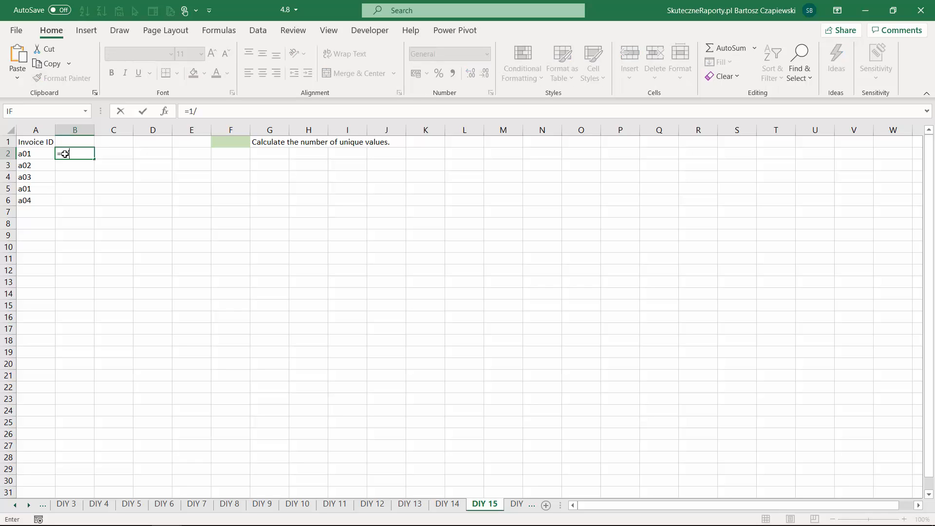
type("coun")
key("Down")
key("Down")
key("Down")
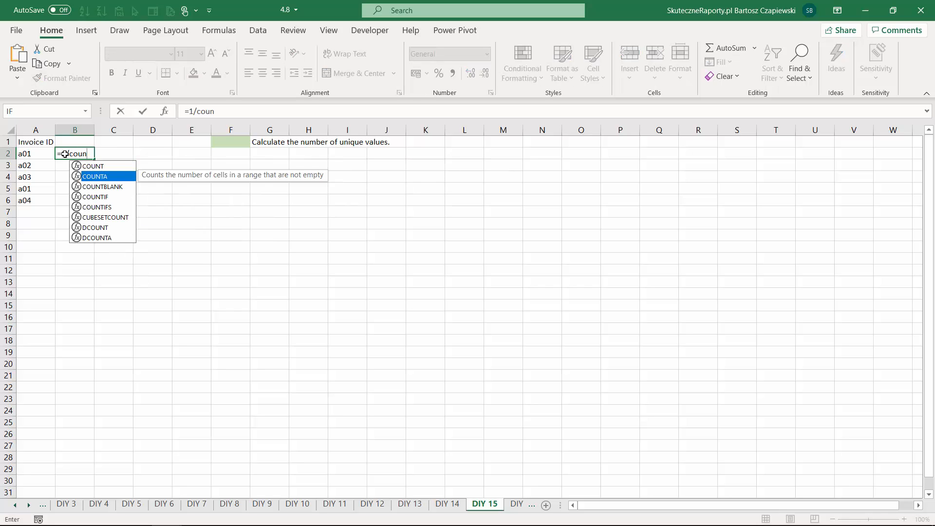
key("Tab")
left_click_drag(35, 154, 30, 199)
type(";")
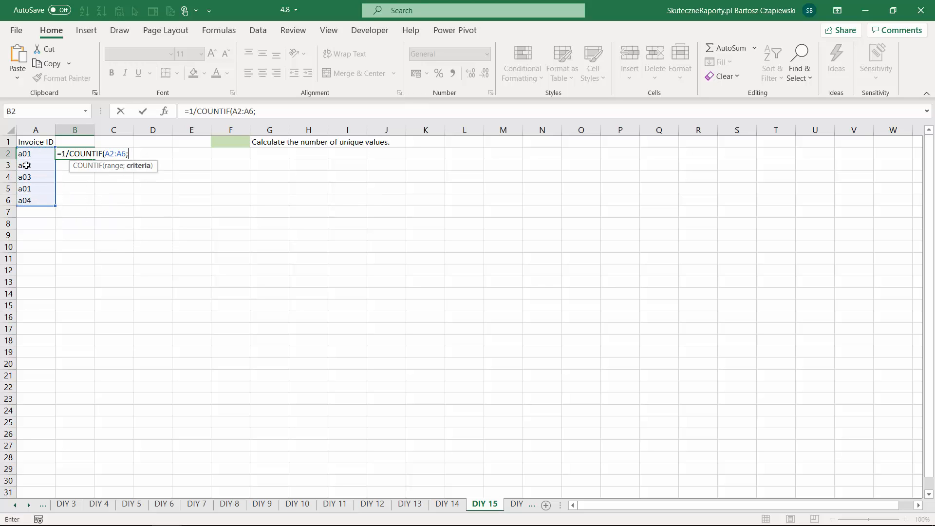
left_click(30, 154)
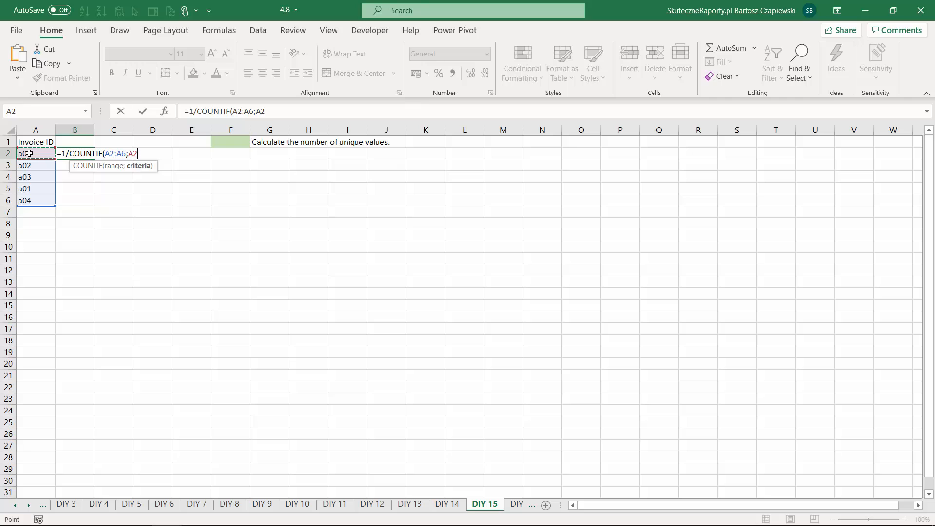
type(")")
key("Return")
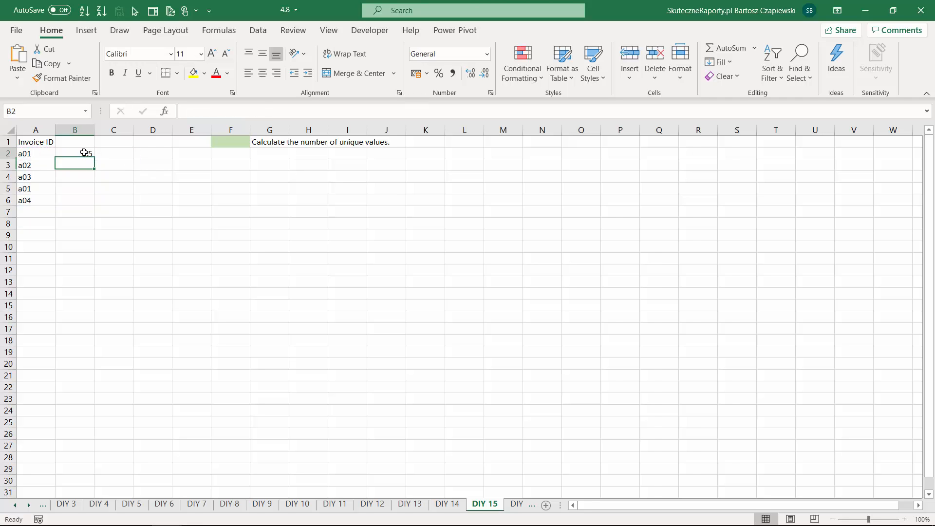
Fill the COUNTIF formula in B2 down to B6.
left_click(85, 152)
double_click(95, 159)
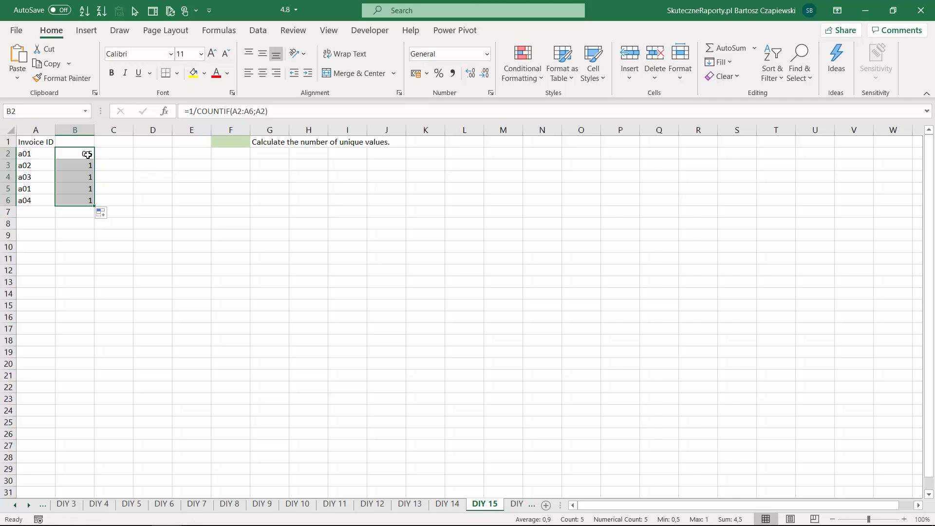
Make the COUNTIF range in B2 absolute as $A$2:$A$6 and fill the revised formula down to B6.
left_click(84, 154)
left_click(243, 111)
key("F4")
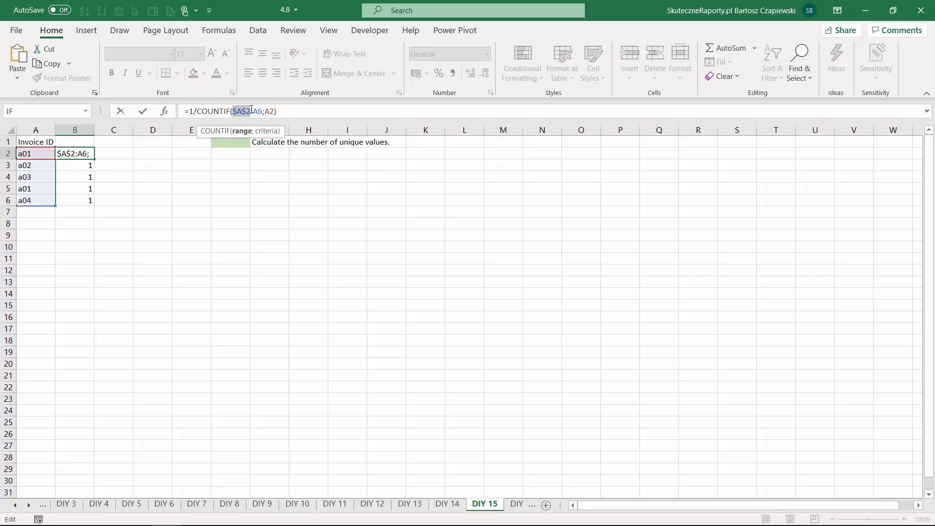
left_click(256, 111)
key("F4")
key("Return")
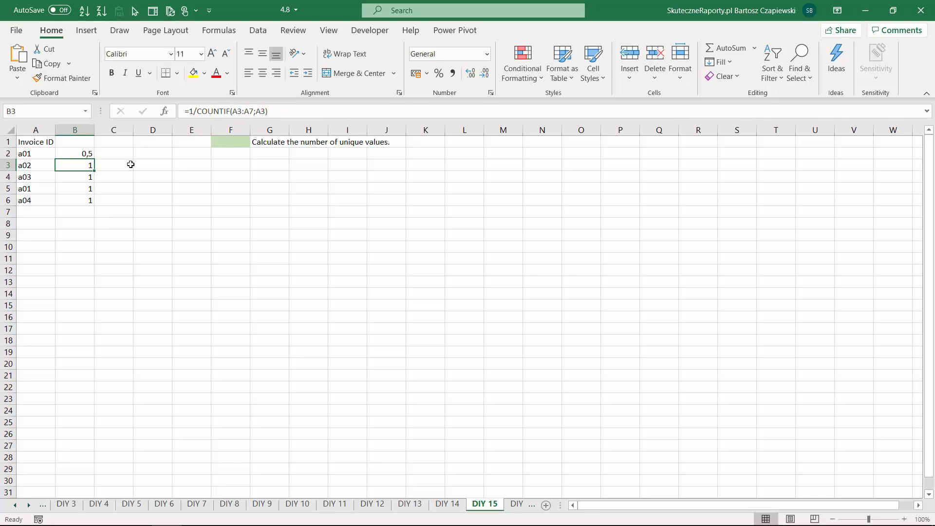
left_click(85, 153)
double_click(94, 159)
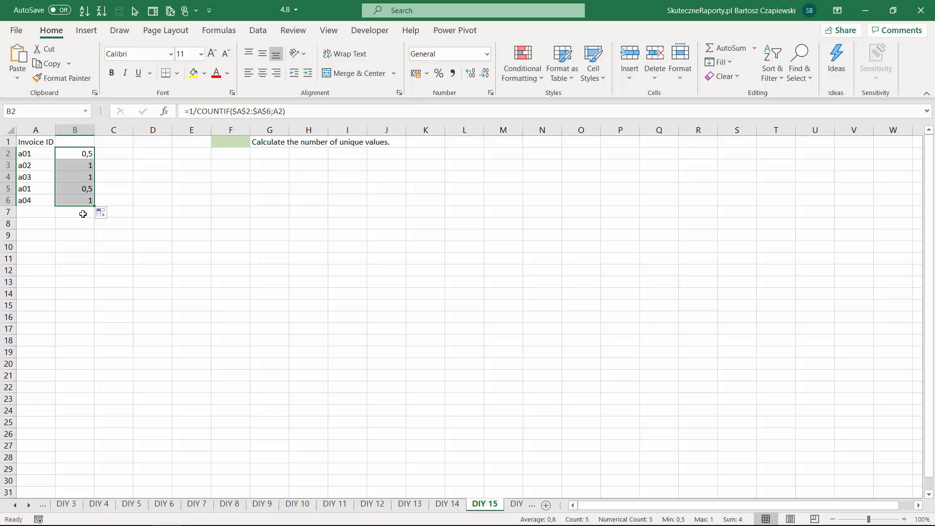
Compare the two a01 entries in A2 and A5 with the formula results in B2:B6.
left_click(40, 154)
left_click(37, 188)
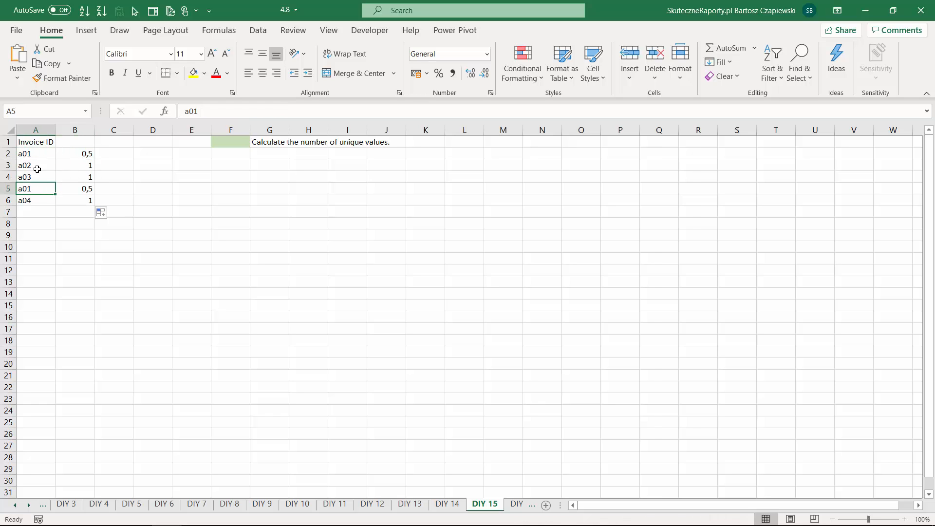
left_click(38, 153)
left_click(39, 187)
left_click_drag(75, 158, 79, 194)
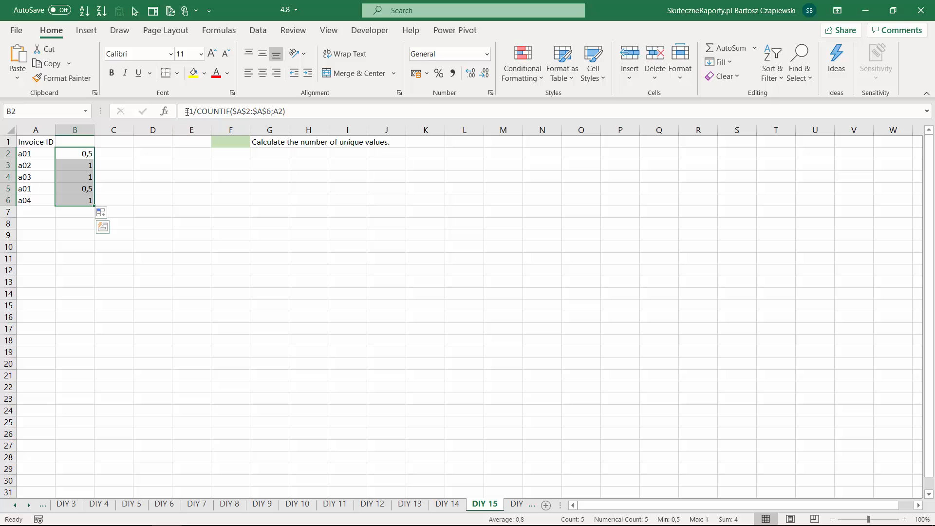
Copy the 1/COUNTIF expression from B2 and use it in F1 inside a SUM function.
left_click_drag(189, 111, 303, 112)
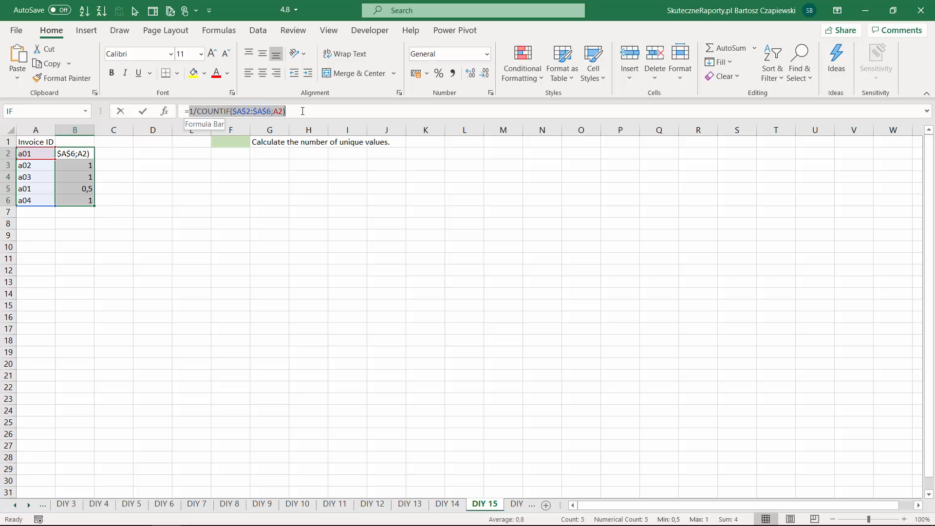
key("ctrl+c")
key("Escape")
left_click(233, 141)
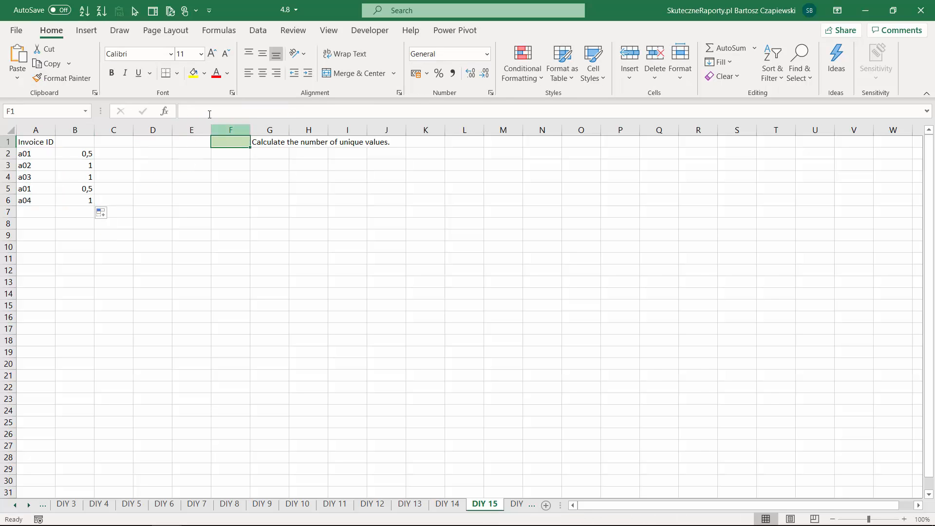
left_click(209, 114)
type("sum")
key("BackSpace")
key("BackSpace")
key("BackSpace")
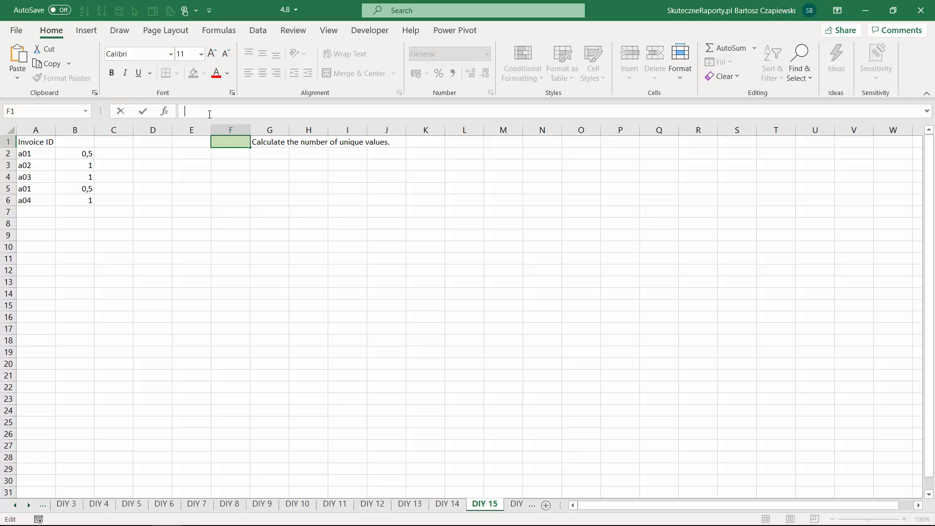
type("=sum")
key("Tab")
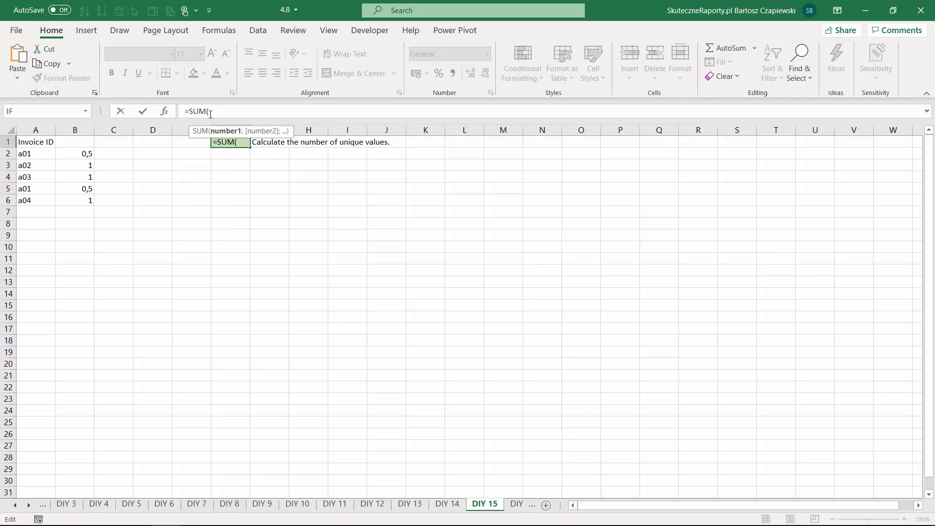
key("ctrl+v")
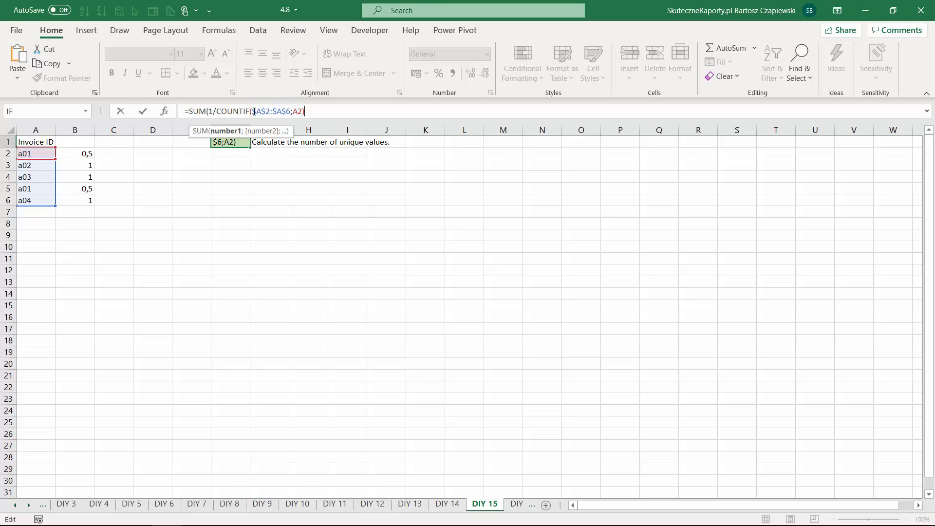
Replace the A2 criteria in F1 with the full range to enter =SUM(1/COUNTIF($A$2:$A$6;$A$2:$A$6)).
left_click_drag(253, 112, 302, 112)
key("ctrl+v")
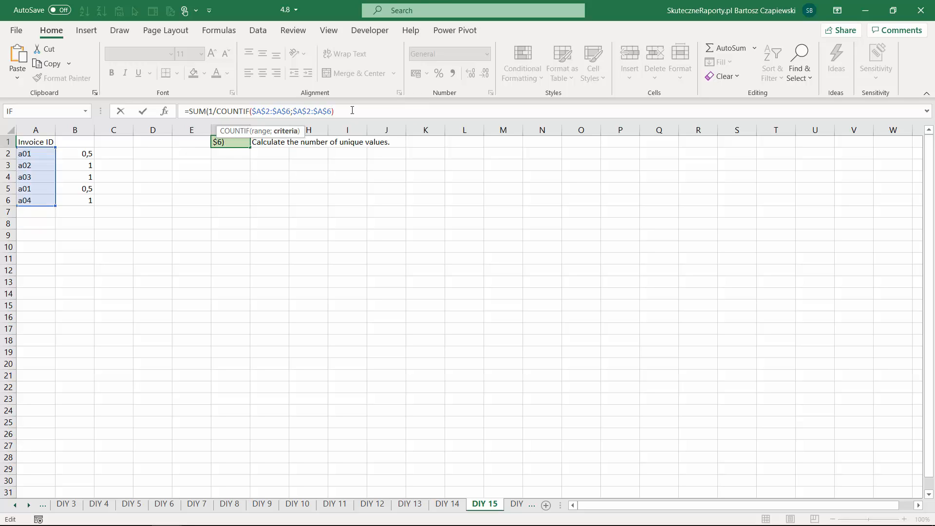
key("Right")
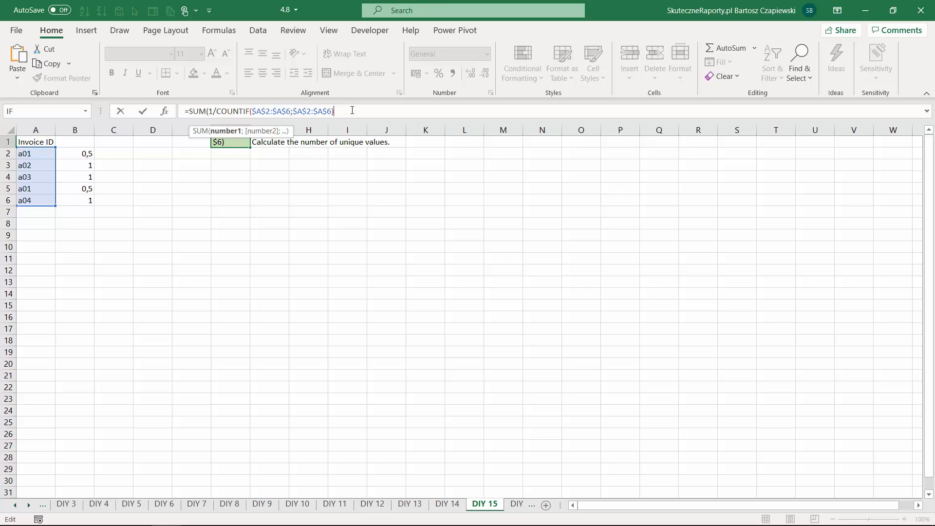
type(")")
key("Return")
key("Up")
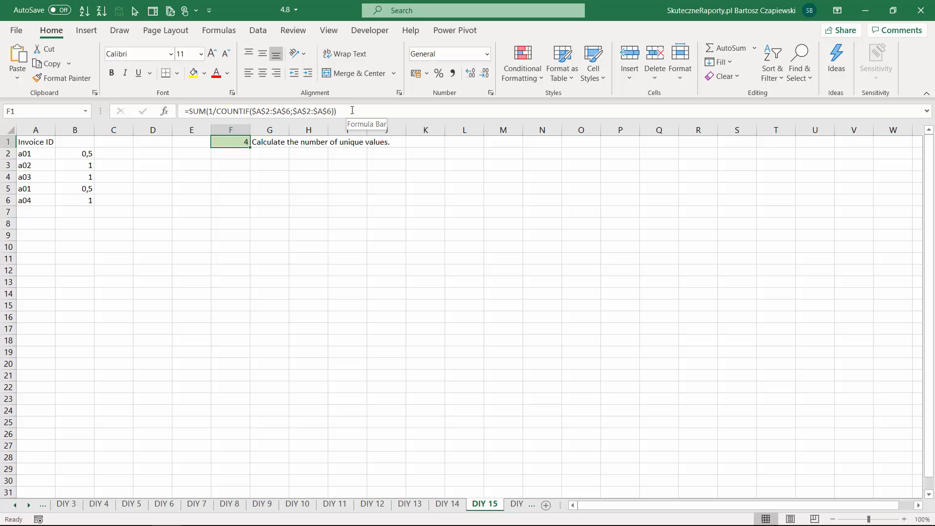
left_click_drag(87, 152, 87, 201)
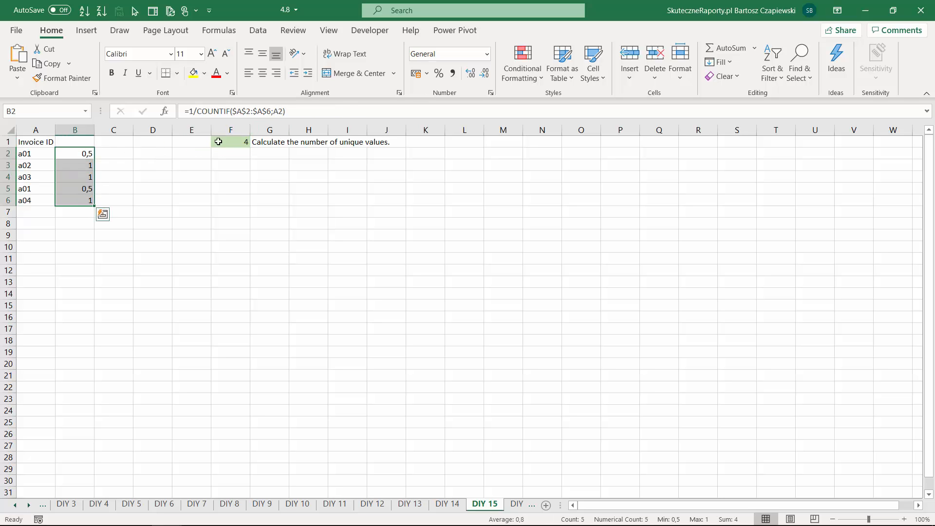
Enter =UNIQUE(A2:A6) in F2 to list the distinct invoice IDs.
left_click(232, 152)
type("=")
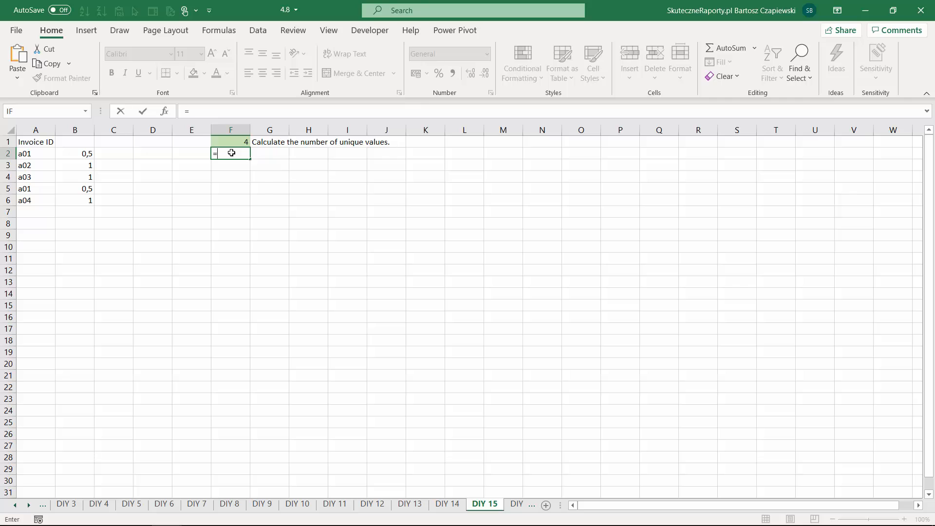
type("uni")
key("Down")
key("Down")
key("Tab")
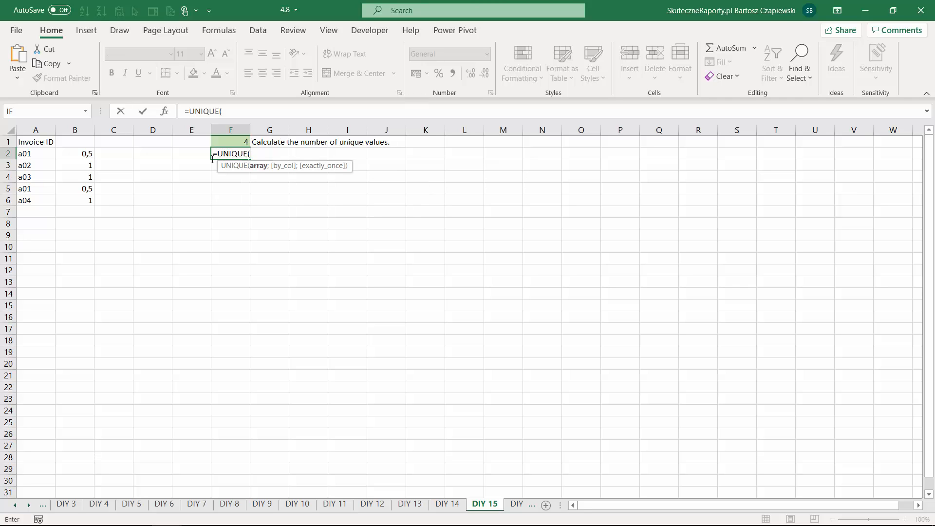
left_click(76, 153)
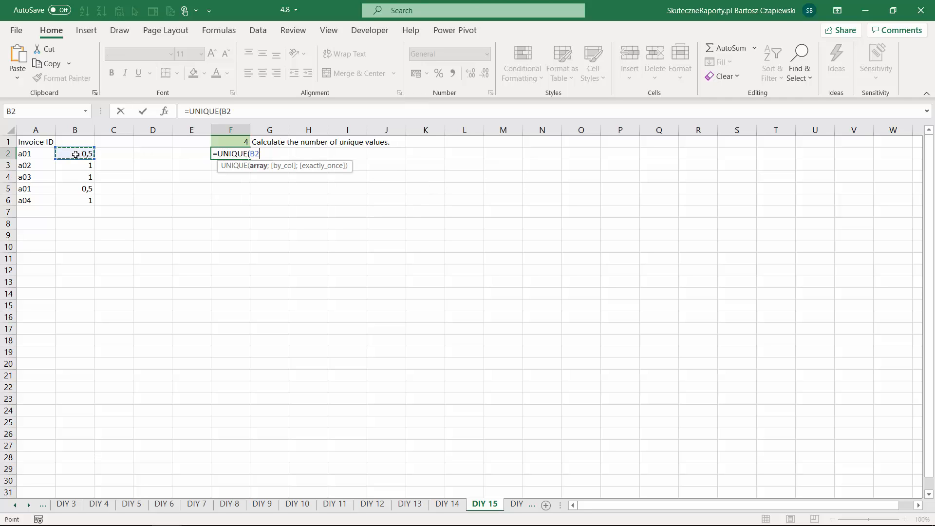
left_click_drag(33, 154, 33, 200)
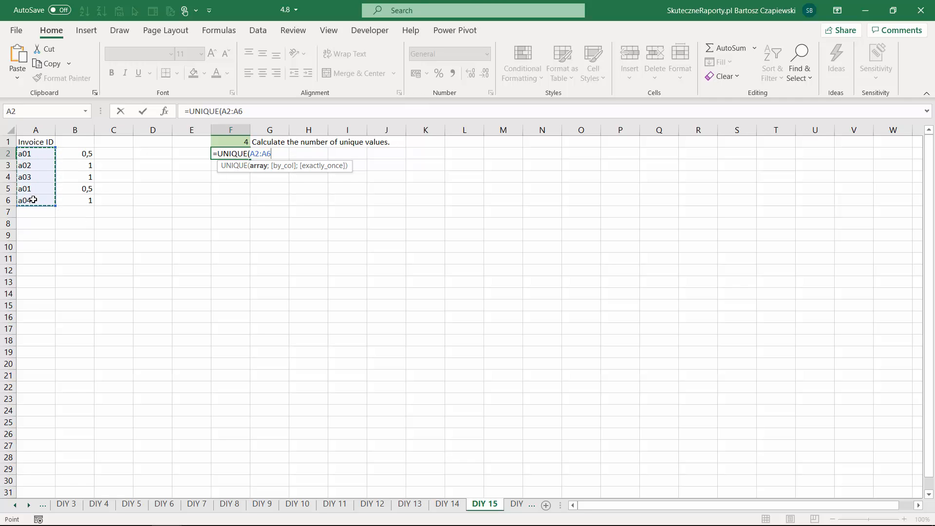
type(")")
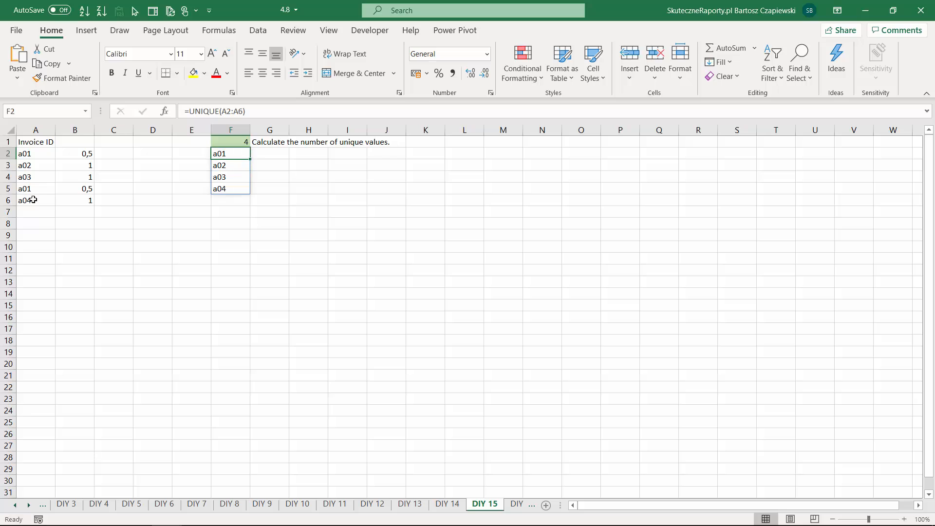
left_click_drag(29, 151, 34, 199)
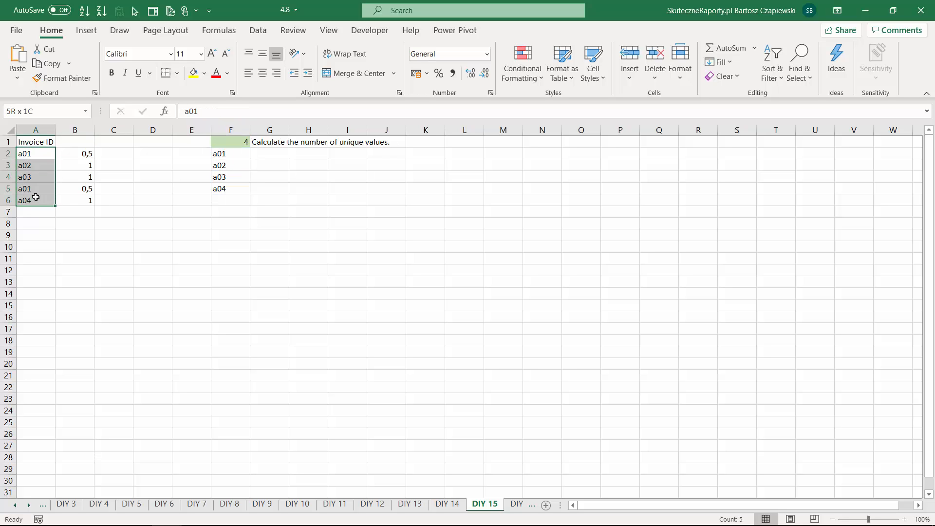
Wrap the F2 formula in ROWS so that it reads =ROWS(UNIQUE(A2:A6)).
left_click_drag(226, 155, 229, 190)
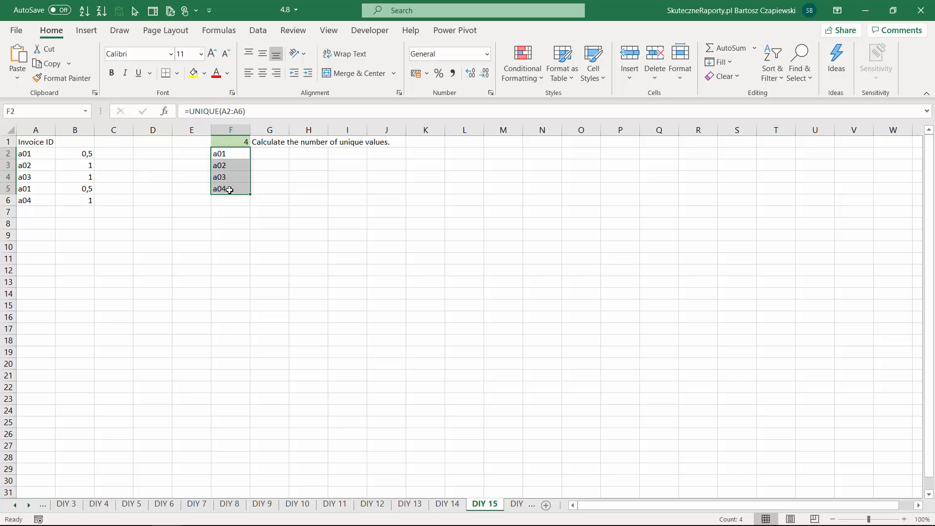
key("F2")
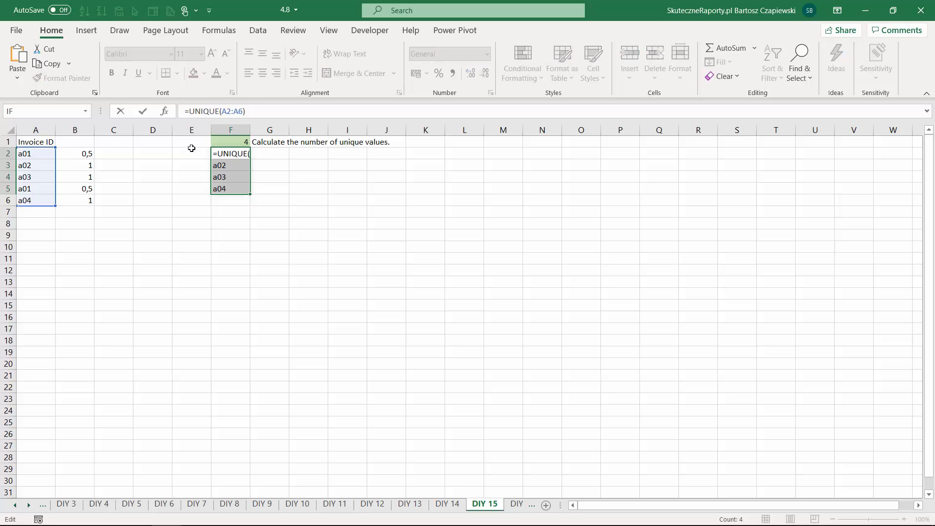
key("Home")
key("Right")
type("ro")
key("Down")
key("Down")
key("Down")
key("Down")
key("Down")
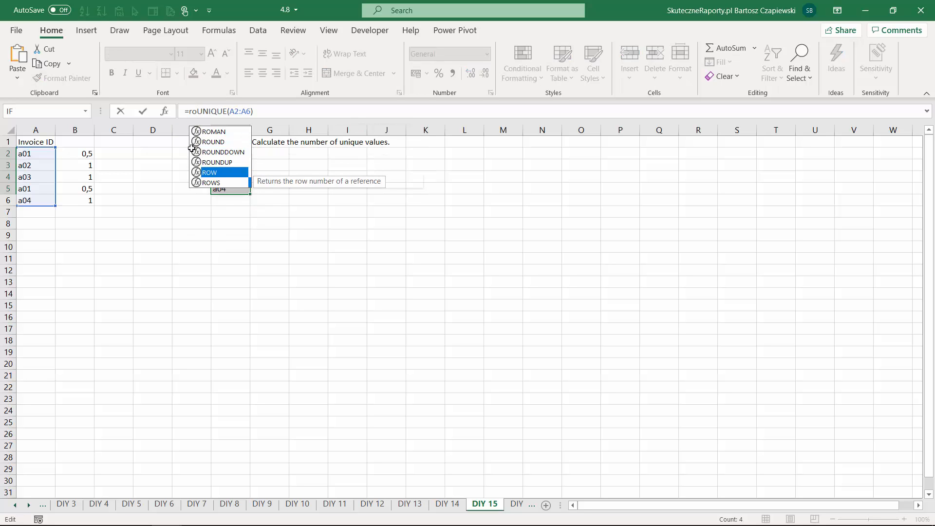
key("Tab")
left_click(286, 111)
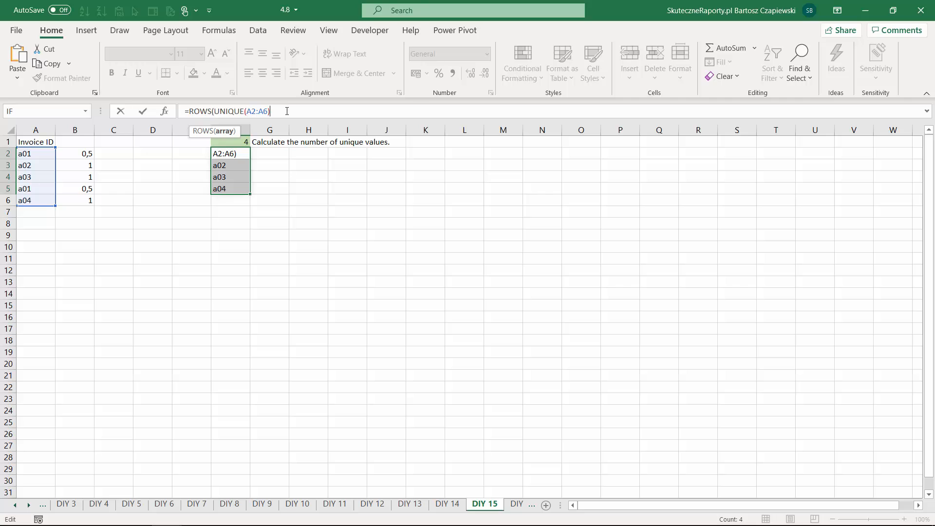
key("Return")
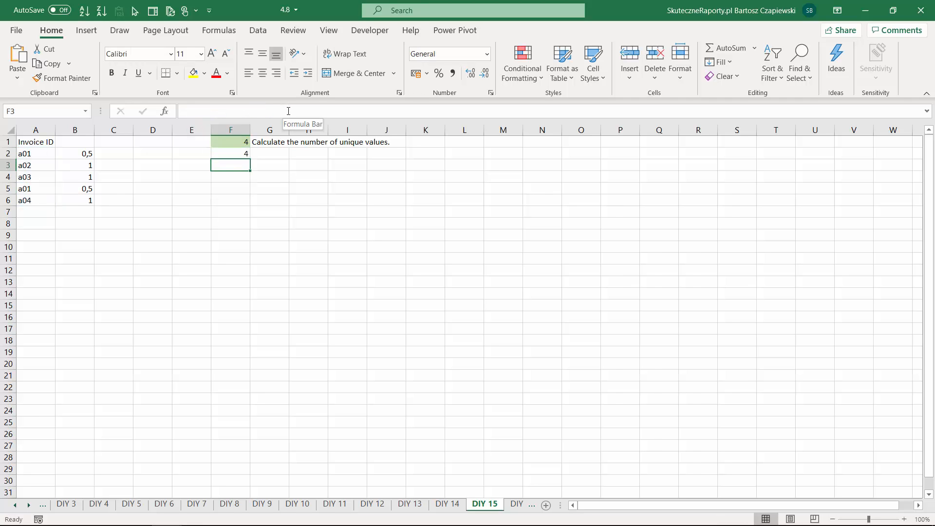
key("Up")
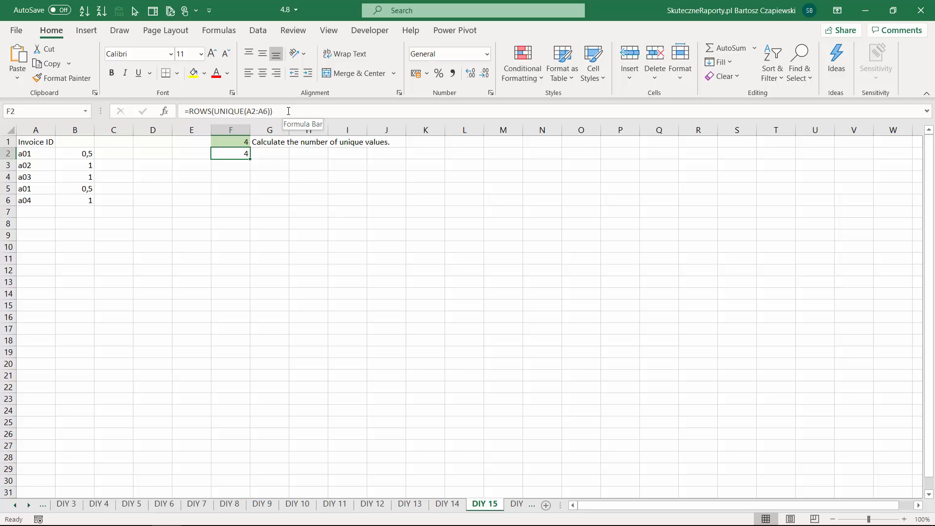
On the DIY 16 sheet, write the formula =1/COUNTIF(A2:A6;A2) in cell B2.
key("ctrl+Page_Down")
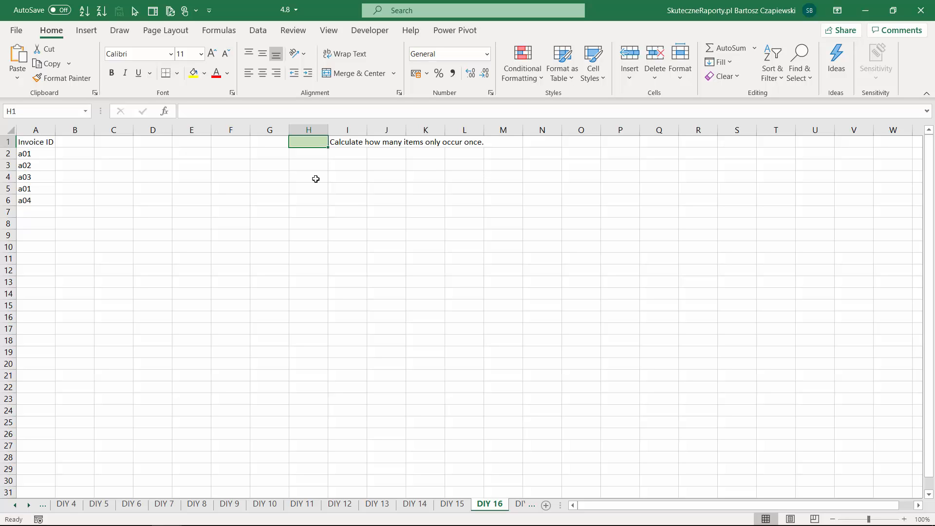
left_click(77, 154)
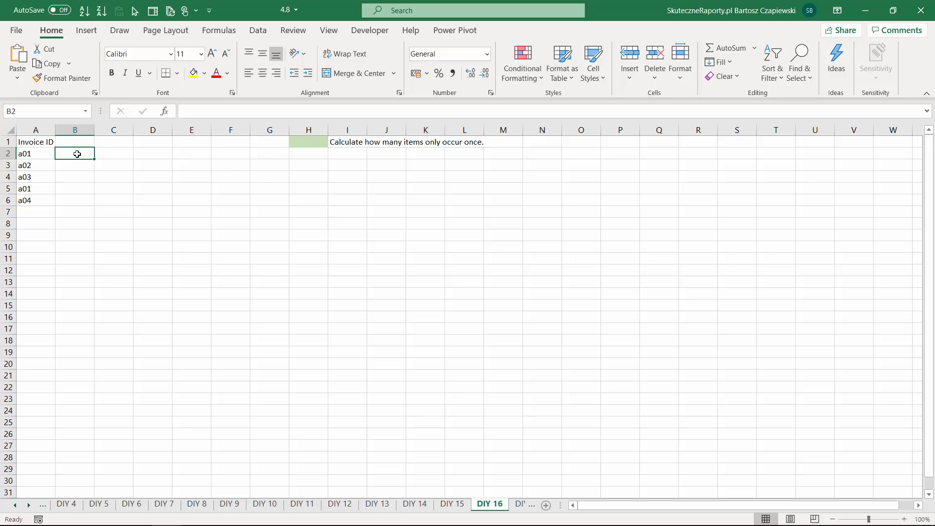
type("=if")
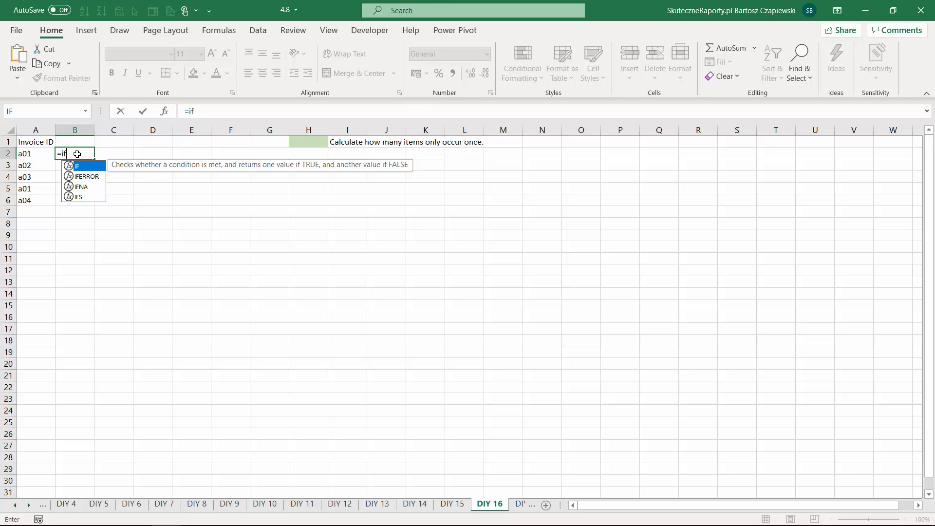
key("BackSpace")
key("BackSpace")
type("1/")
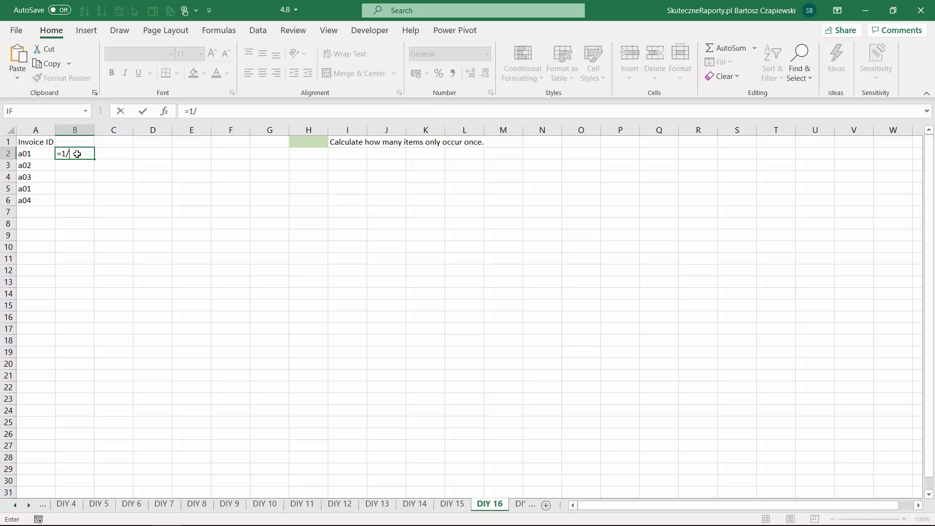
type("cou")
key("Down")
key("Down")
key("Down")
key("Tab")
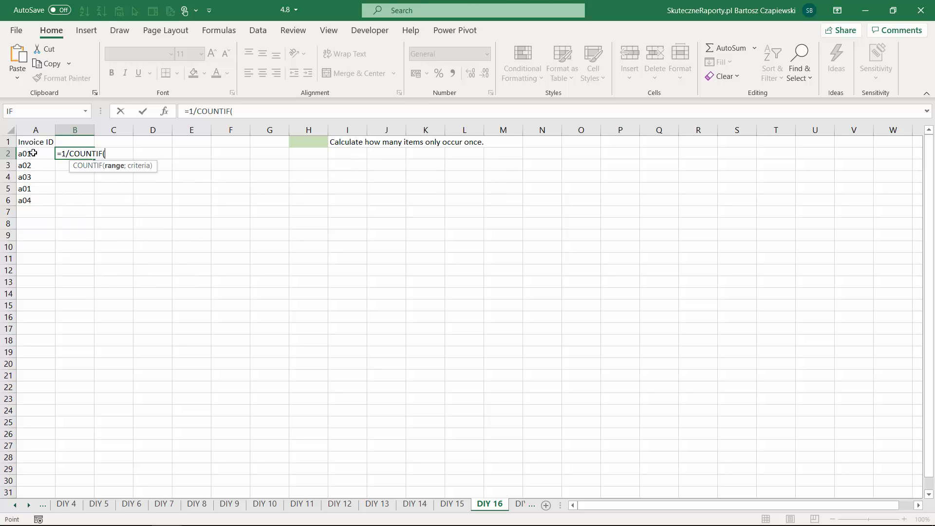
left_click_drag(28, 153, 29, 201)
type(";")
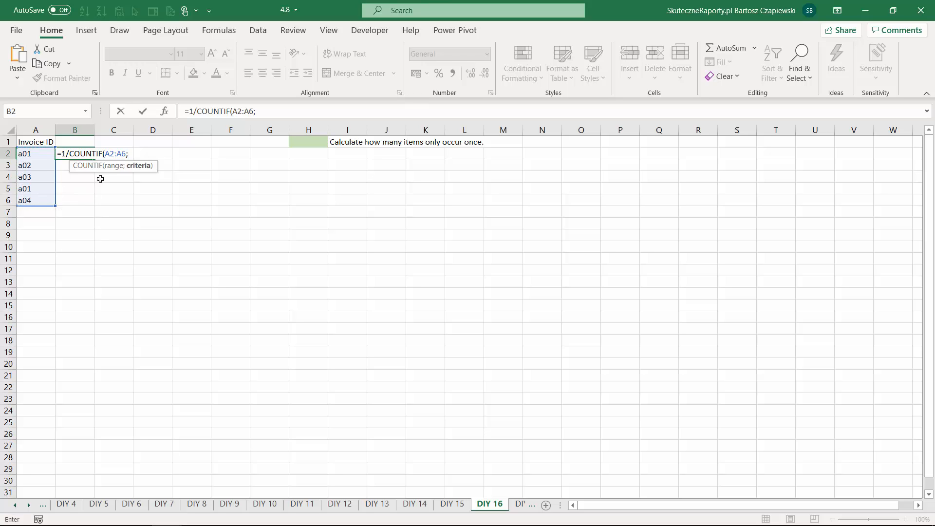
left_click(36, 153)
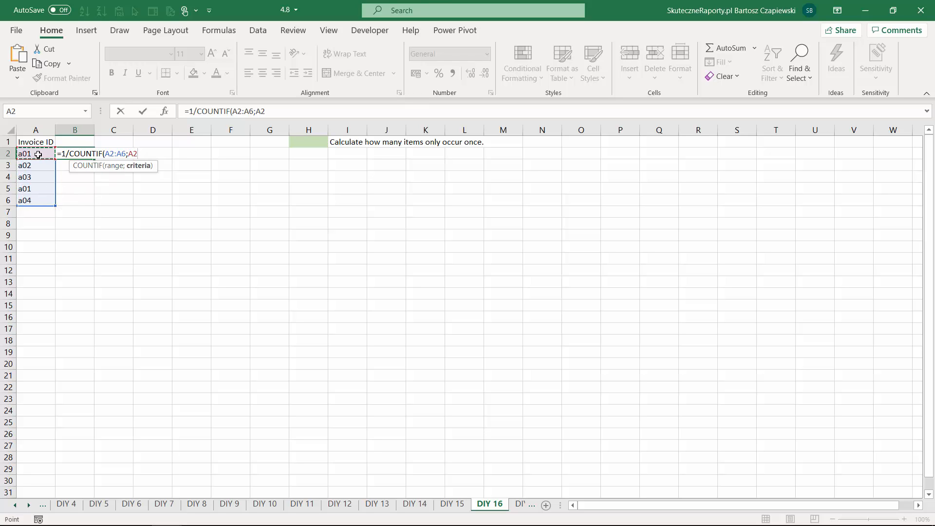
type(")")
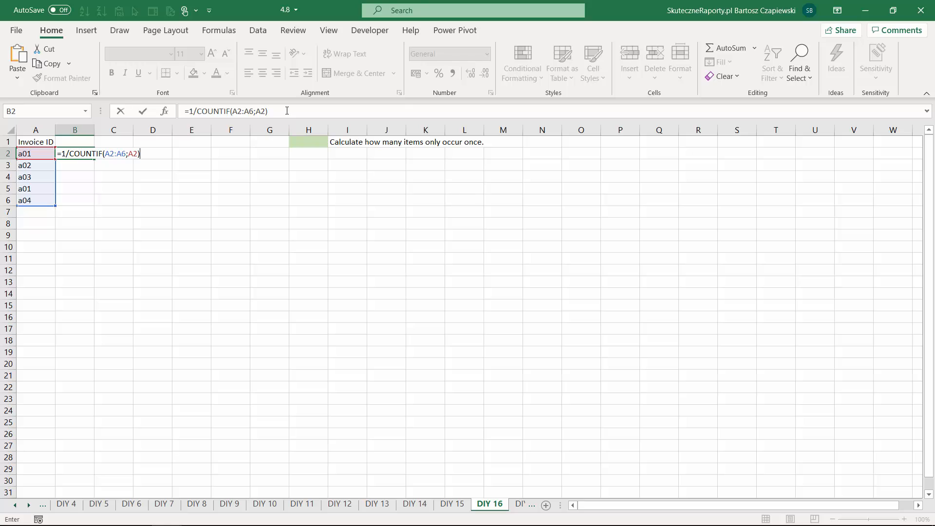
Extend the B2 formula with the comparison =1 and fill it down to B6.
left_click(287, 111)
type("=1")
key("Return")
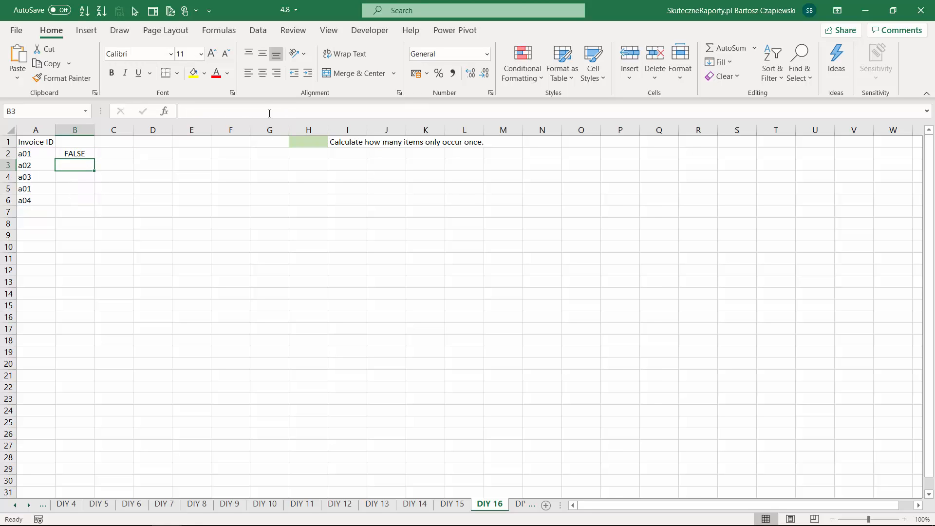
left_click(82, 152)
double_click(93, 158)
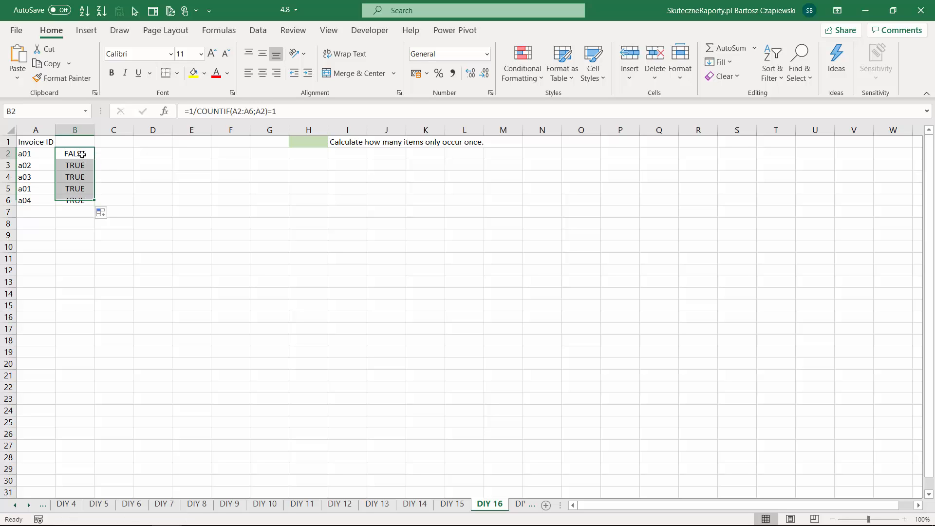
Make the COUNTIF range in B2 absolute as $A$2:$A$6, refill the formula down to B6 and check the copied cells.
left_click(78, 153)
left_click(243, 111)
key("F4")
left_click(257, 111)
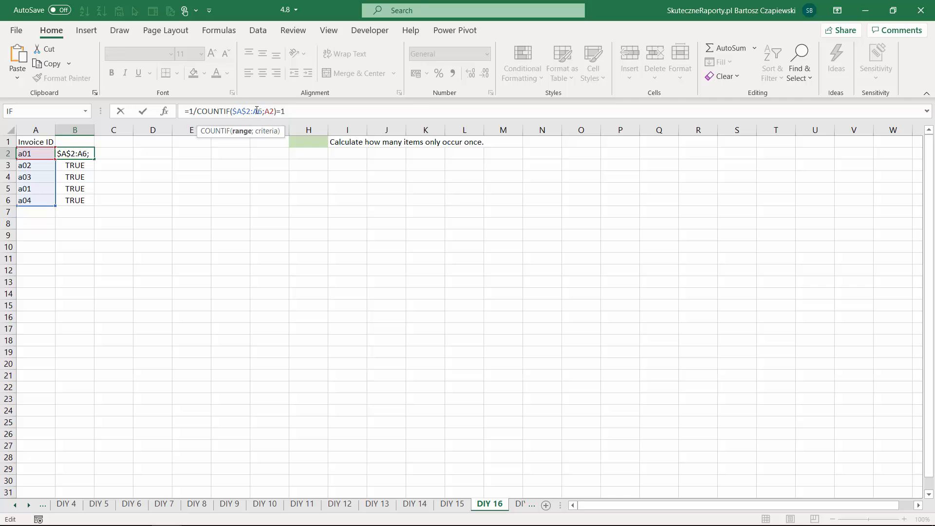
key("F4")
left_click(310, 110)
key("Return")
left_click(78, 154)
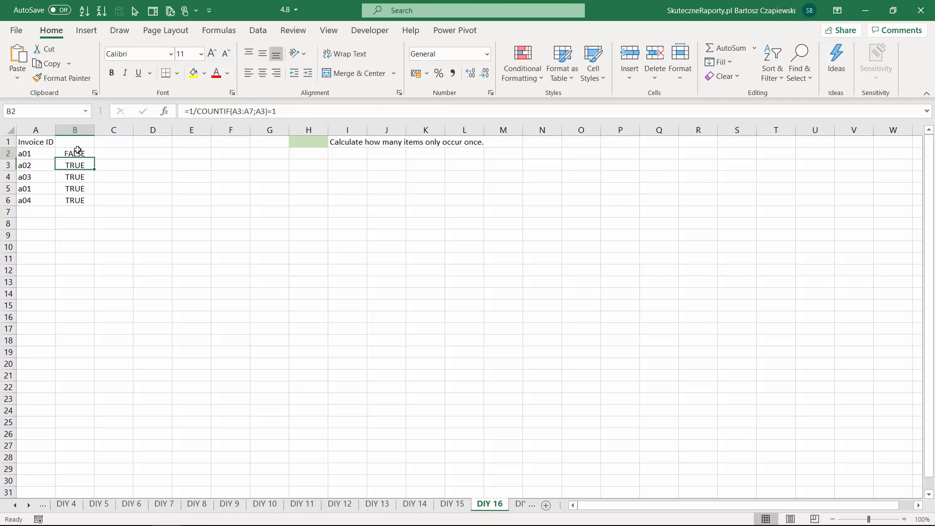
double_click(94, 159)
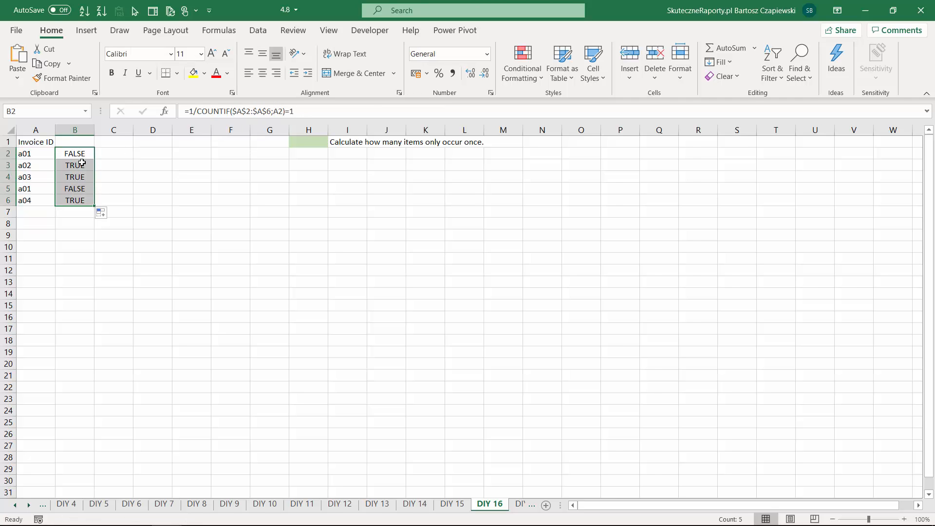
left_click(75, 166)
left_click(78, 177)
left_click(79, 189)
left_click(80, 199)
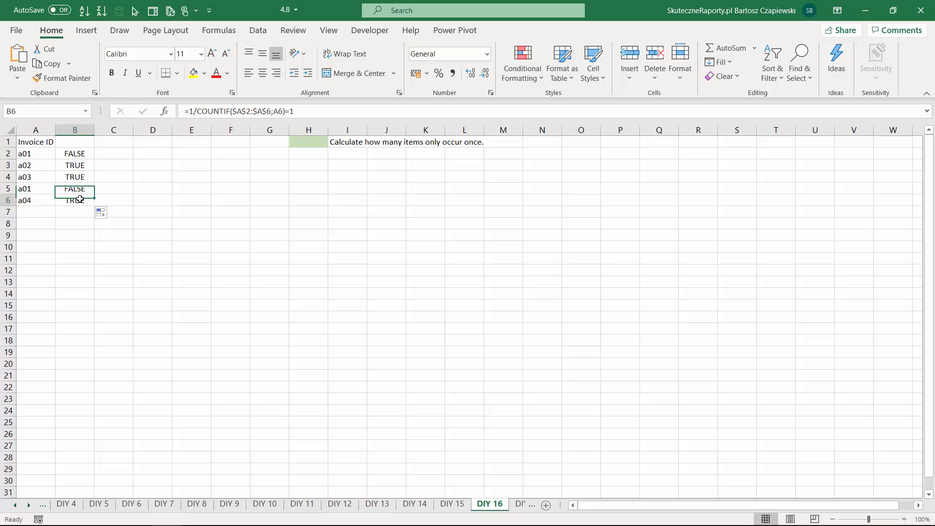
Convert the logical results to numbers with =(1/COUNTIF($A$2:$A$6;A2)=1)*1 in B2 and fill it down to B6.
left_click(78, 153)
left_click(189, 112)
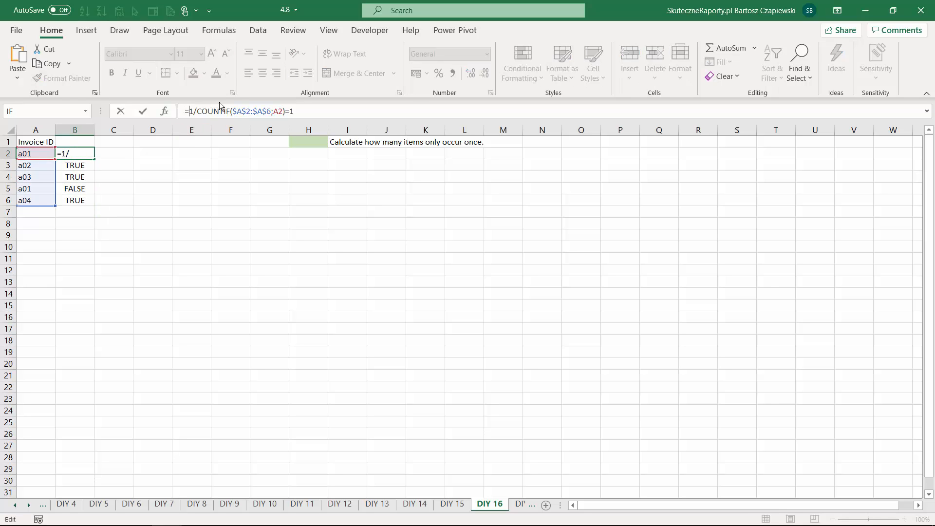
type("(")
key("End")
type(")")
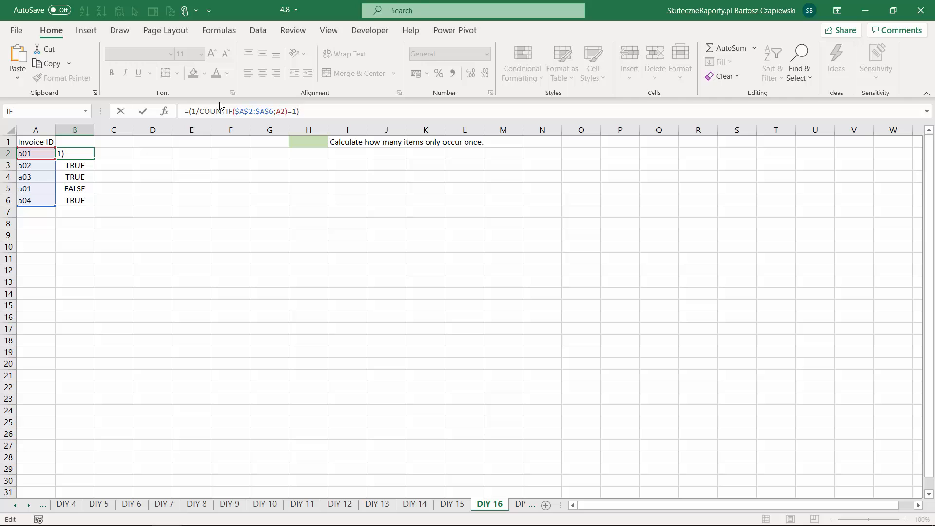
type("*1")
key("ctrl+Return")
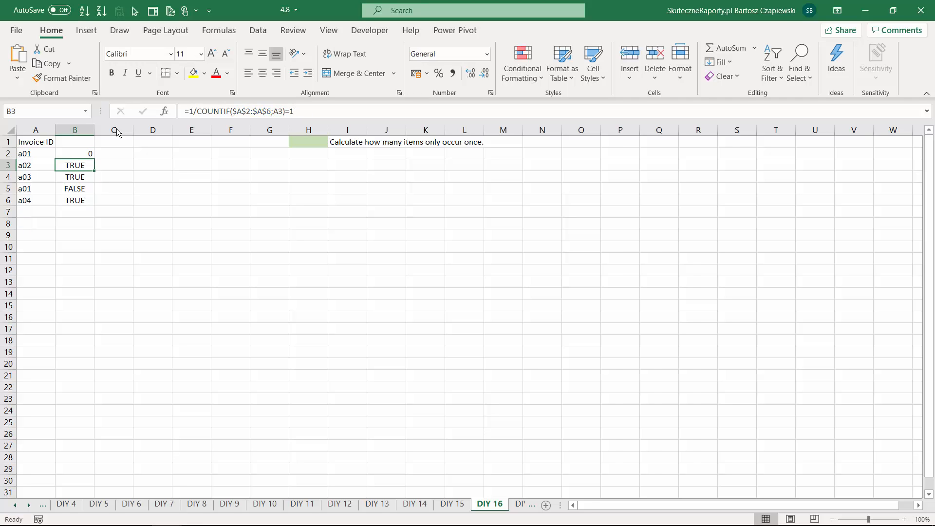
double_click(94, 159)
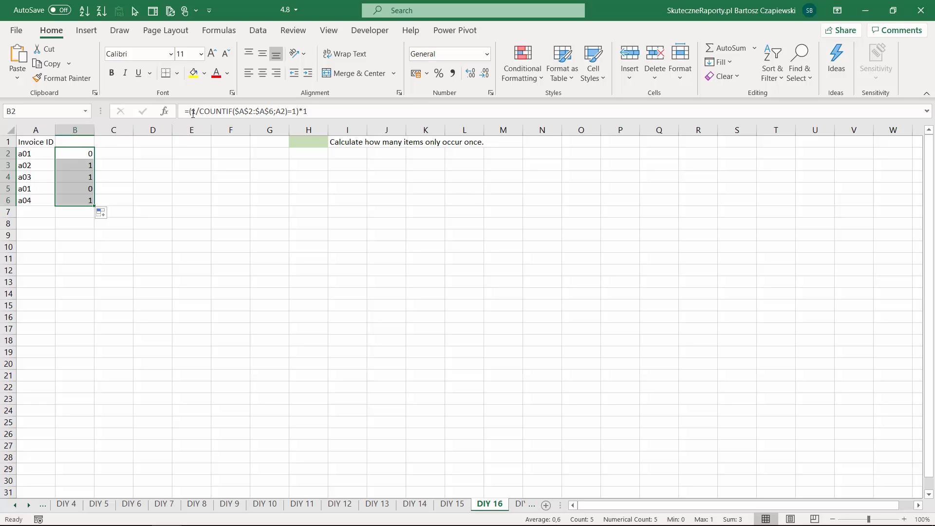
Copy the COUNTIF expression from B2 and paste it into a SUM function in H1.
left_click_drag(192, 111, 317, 113)
key("ctrl+c")
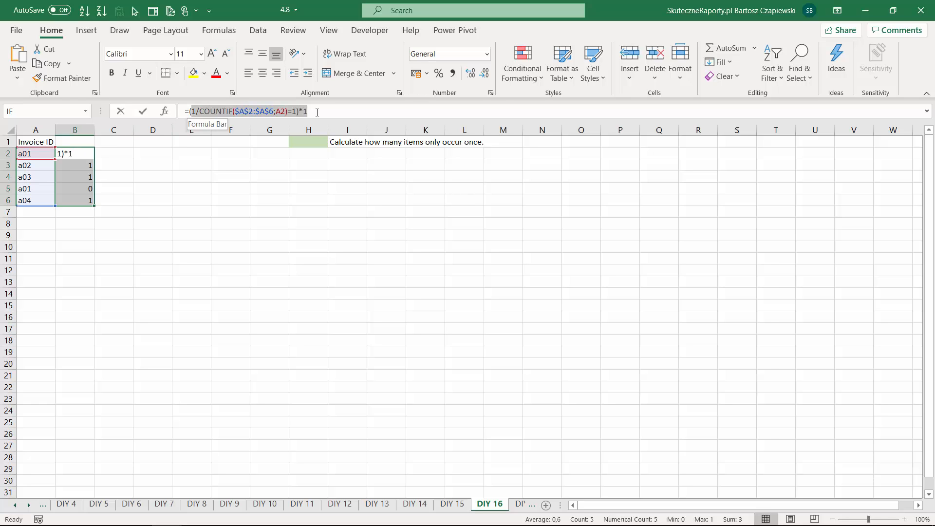
key("Escape")
left_click(309, 142)
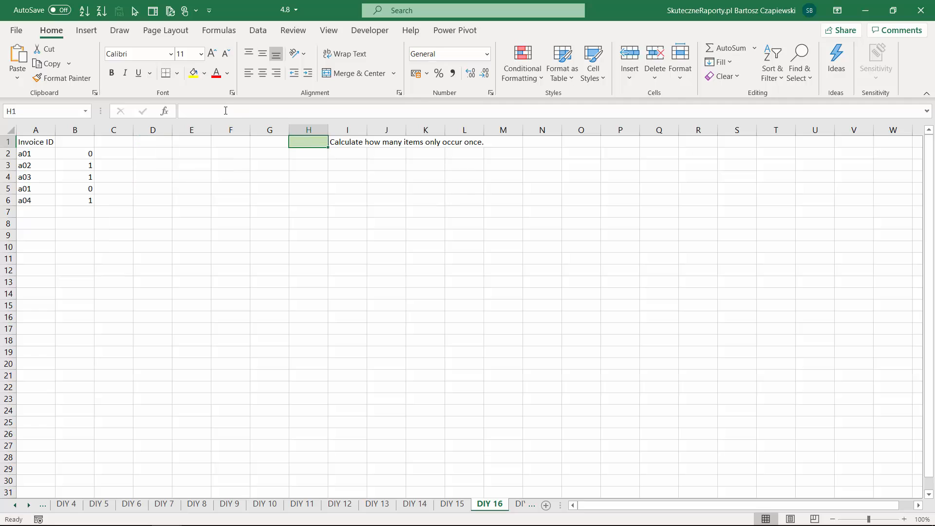
type("=sum")
key("Tab")
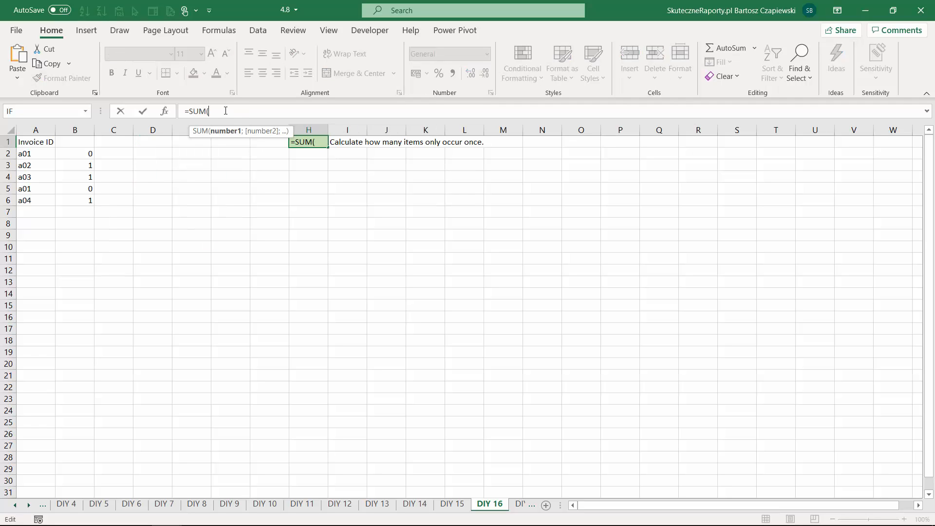
key("ctrl+v")
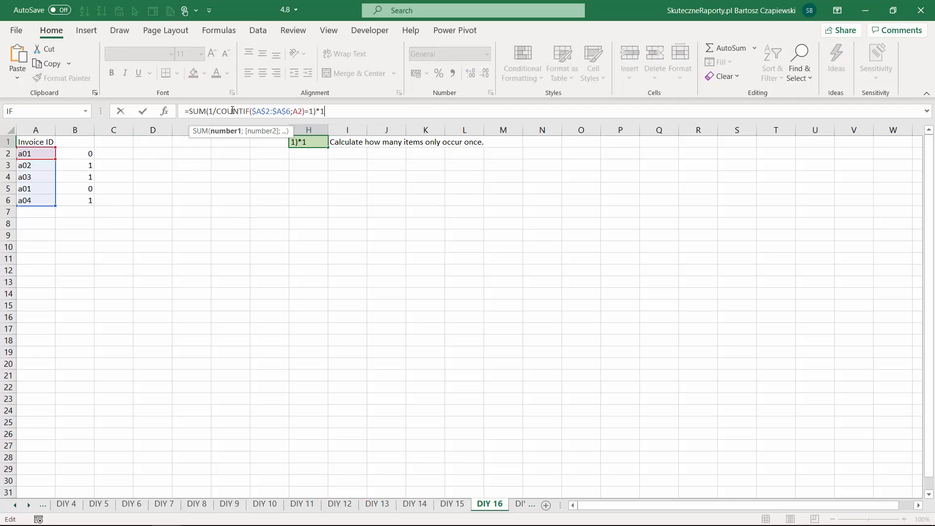
Replace the A2 criteria in H1 with A2:A6 and balance the parentheses to enter =SUM((1/COUNTIF($A$2:$A$6;A2:A6)=1)*1).
double_click(298, 111)
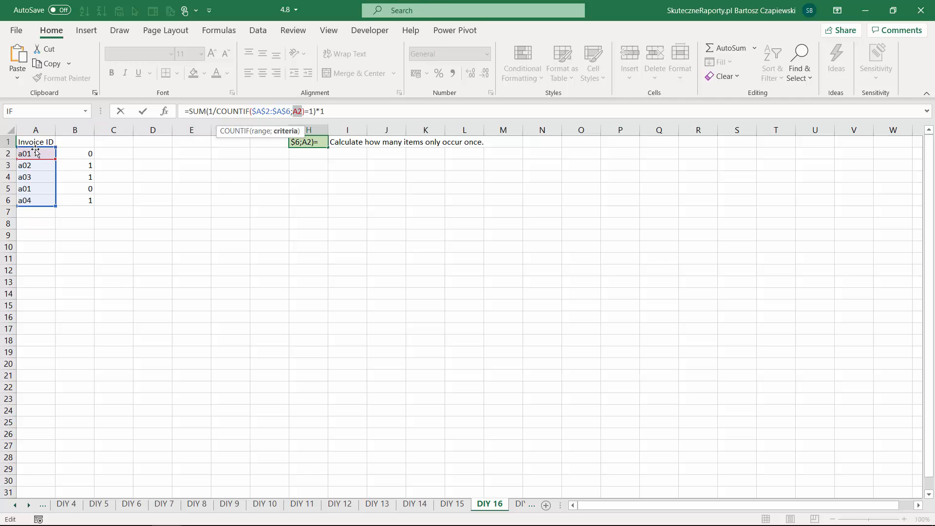
left_click_drag(35, 152, 34, 199)
left_click(341, 112)
type(")")
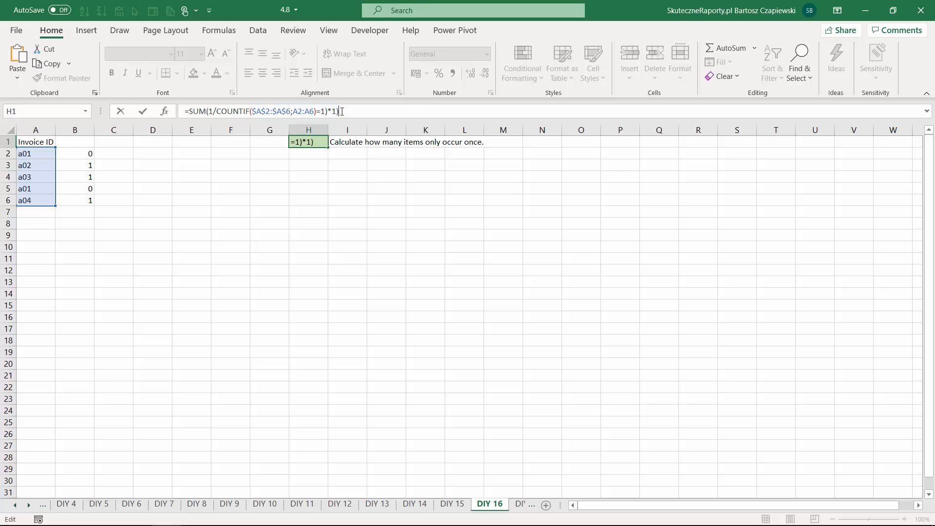
left_click(209, 111)
type("(")
left_click(387, 111)
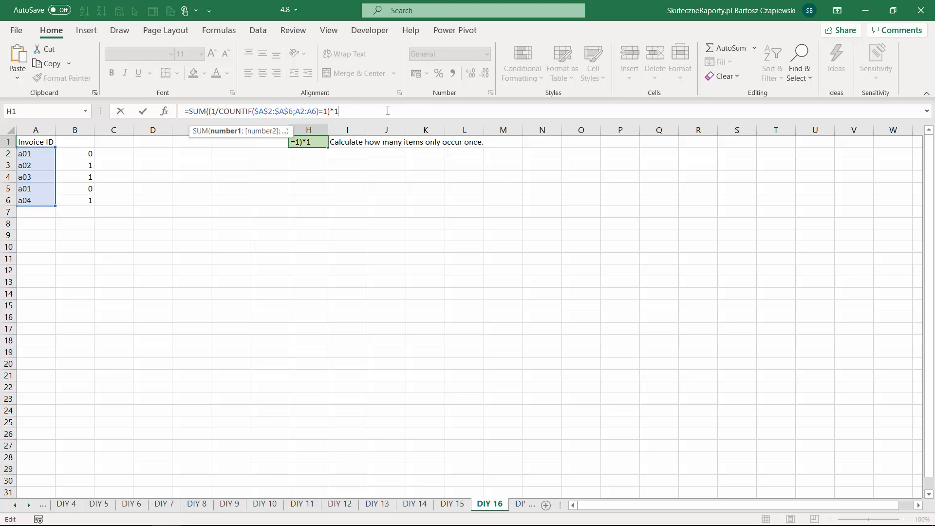
key("Return")
key("Up")
Go to the DIY 17 sheet and examine the repeated complaint IDs with their Open and Telephone statuses.
key("ctrl+Page_Down")
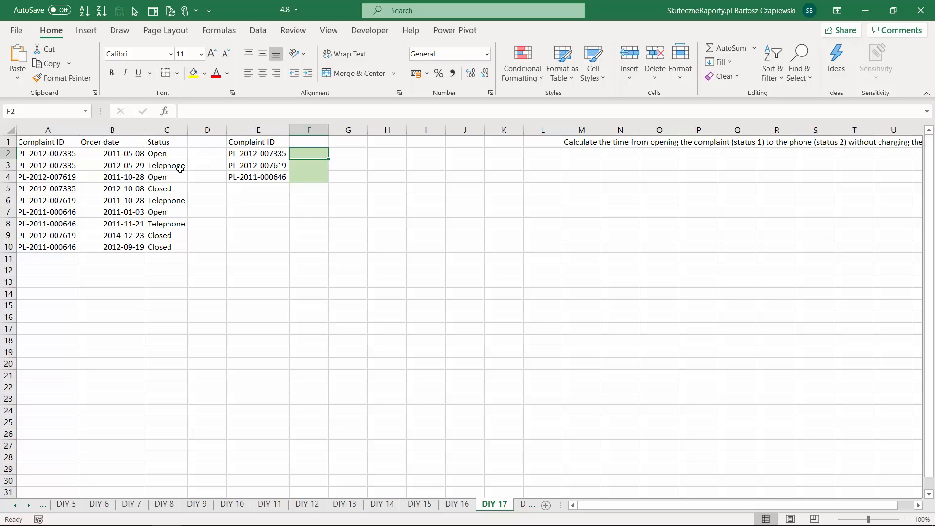
left_click(71, 155)
left_click_drag(71, 155, 73, 166)
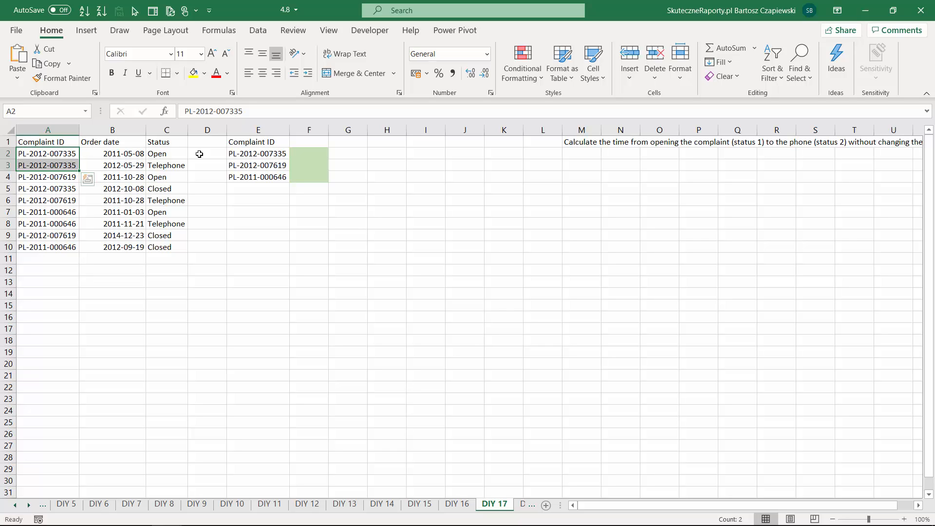
left_click(160, 154)
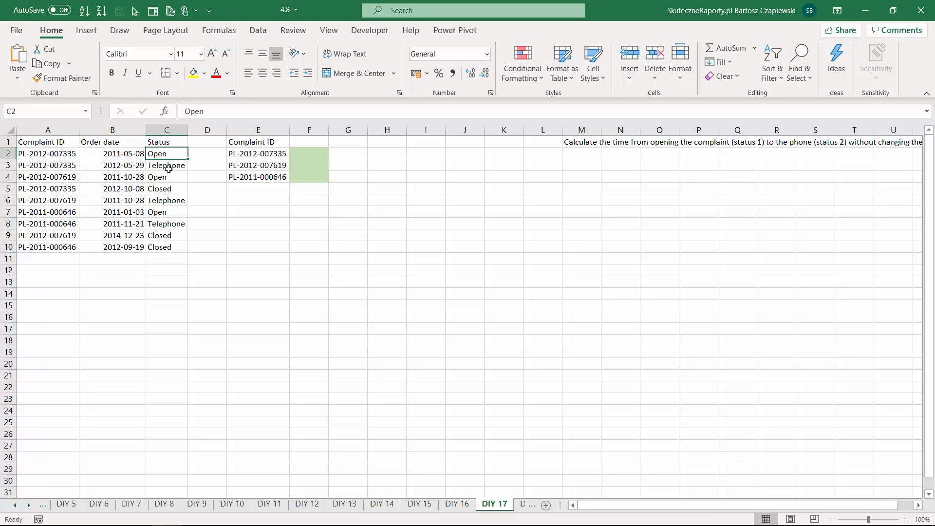
left_click(169, 166)
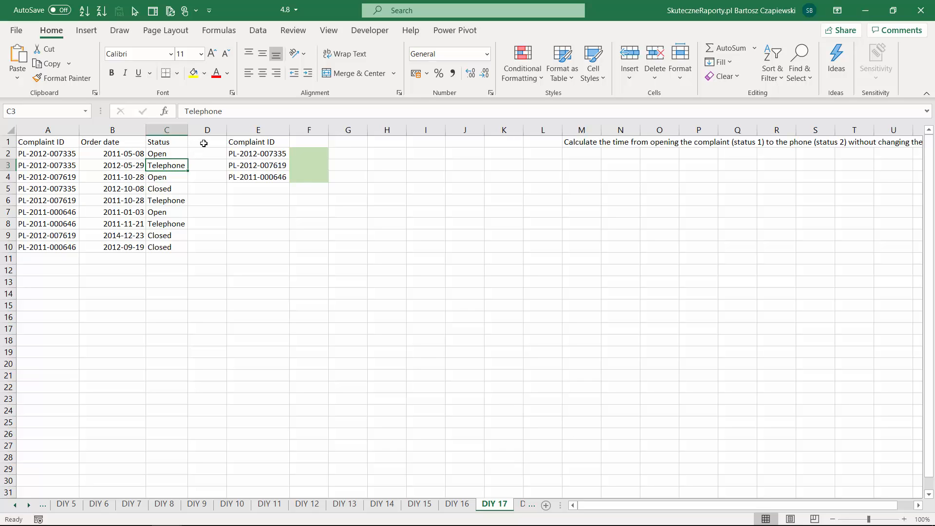
left_click(204, 143)
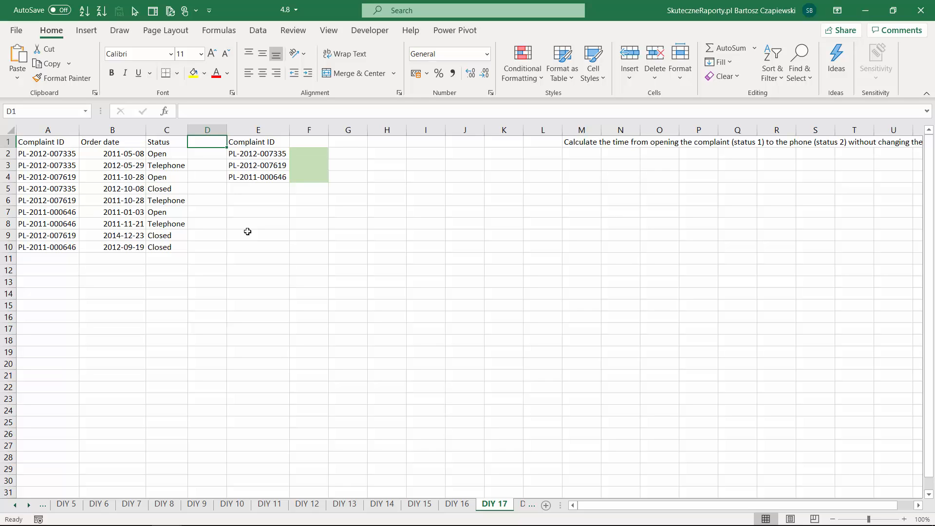
Build the formula =COUNTIF(A2:A2;A2) in D2 to count occurrences of the complaint ID.
key("Down")
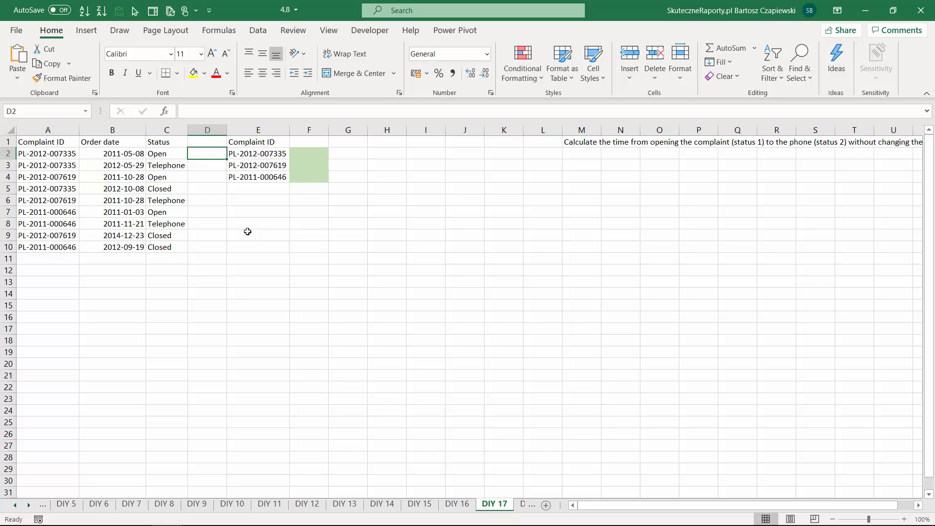
type("=coun")
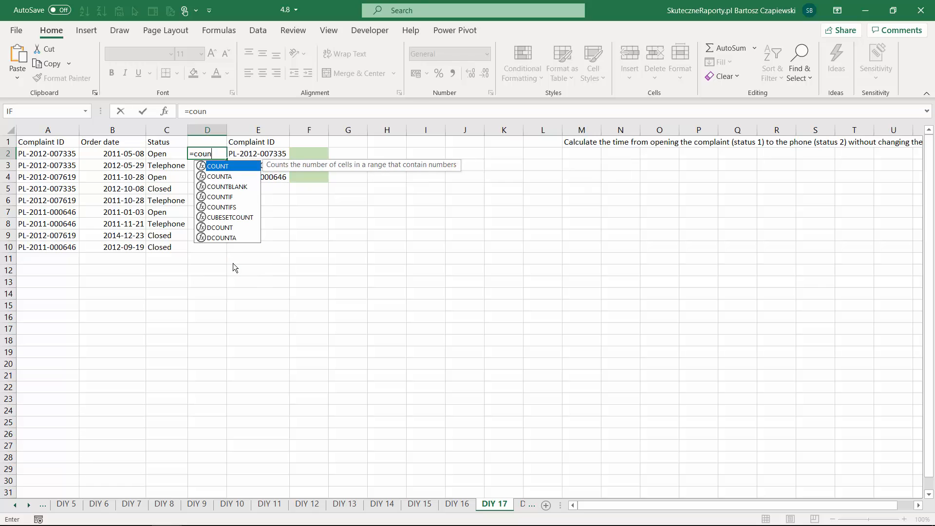
key("Down")
key("Down")
key("Down")
key("Tab")
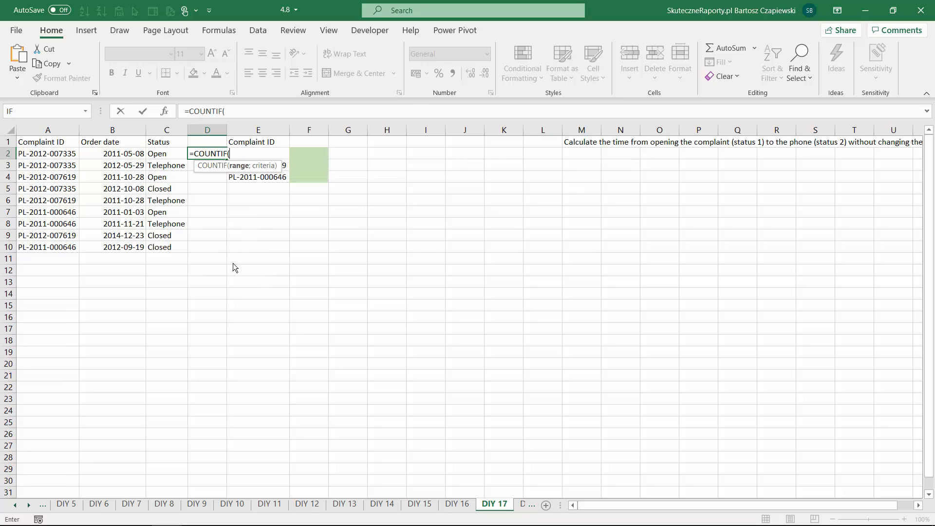
left_click(63, 154)
type(":a2")
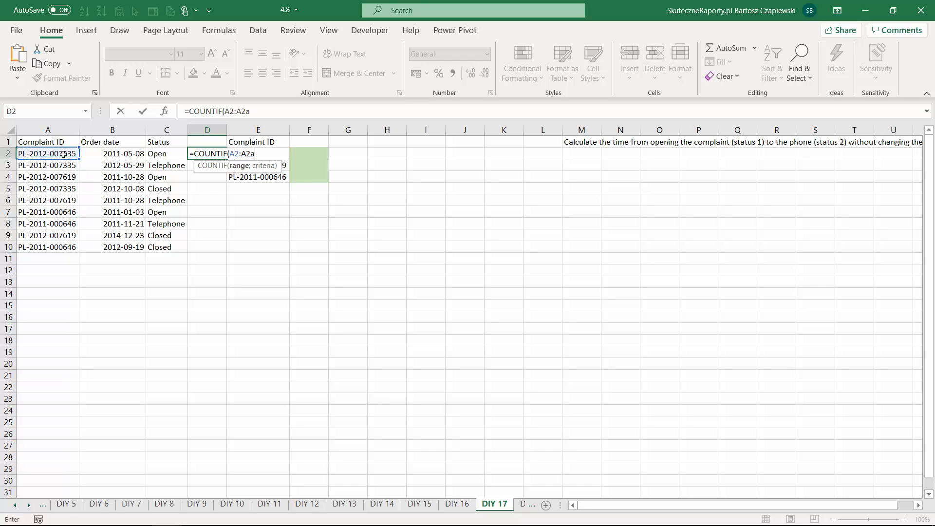
key("BackSpace")
key("BackSpace")
type(";")
left_click(63, 154)
type(")")
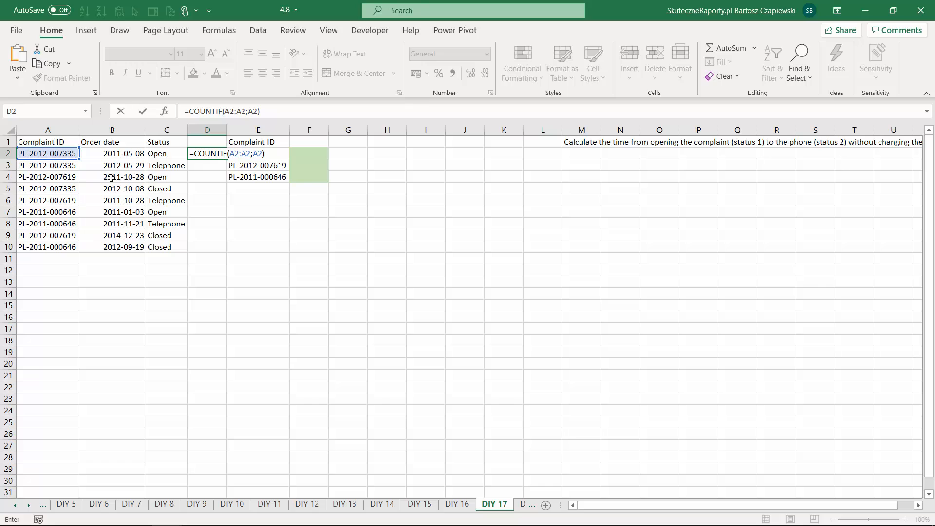
Anchor the start of the COUNTIF range in D2 as $A$2, fill the formula down to D10 and check the copied cells.
left_click(231, 113)
key("F4")
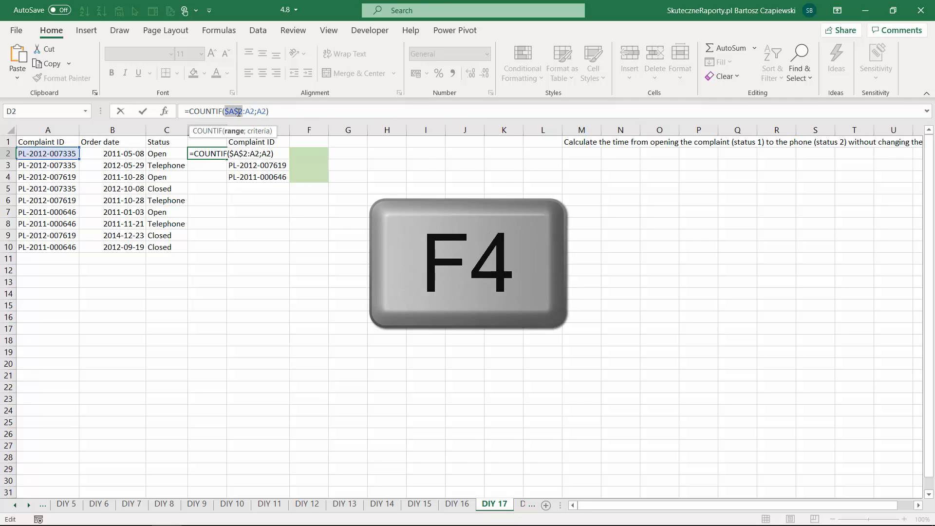
key("End")
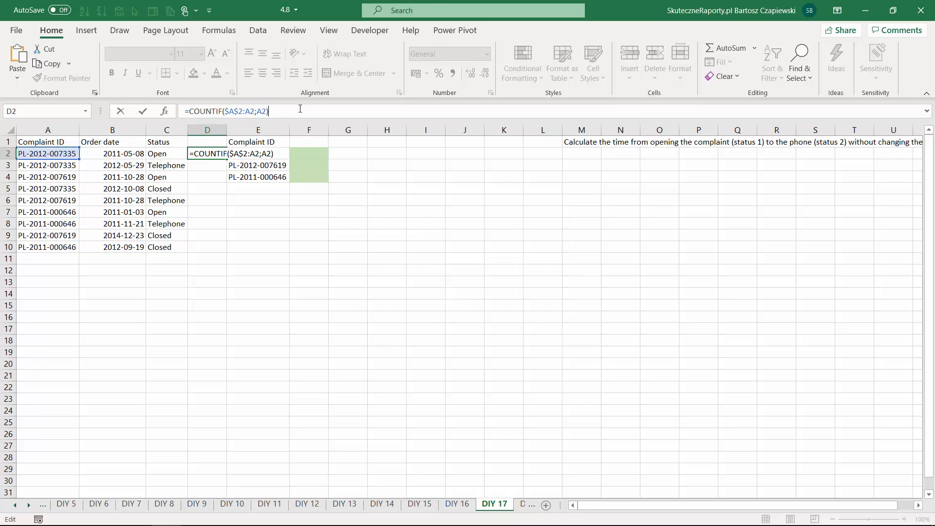
key("Return")
left_click(222, 157)
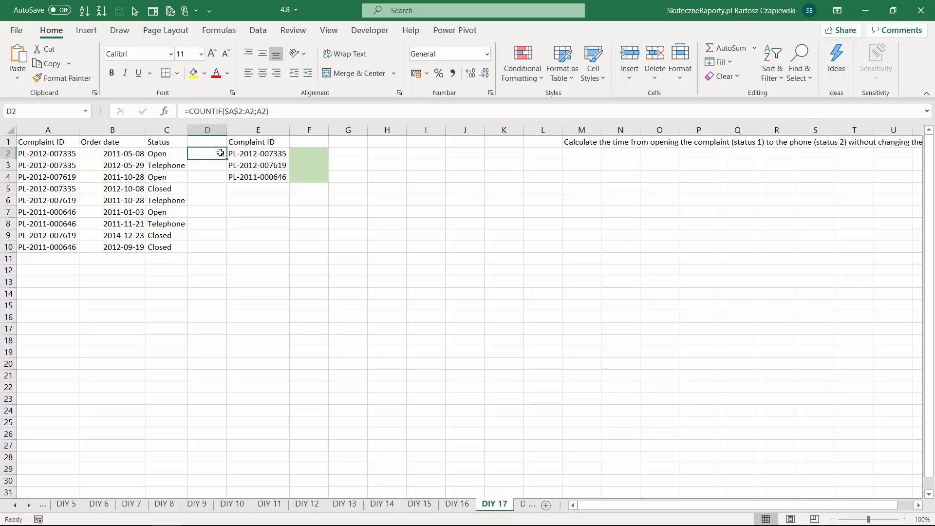
left_click_drag(226, 160, 229, 254)
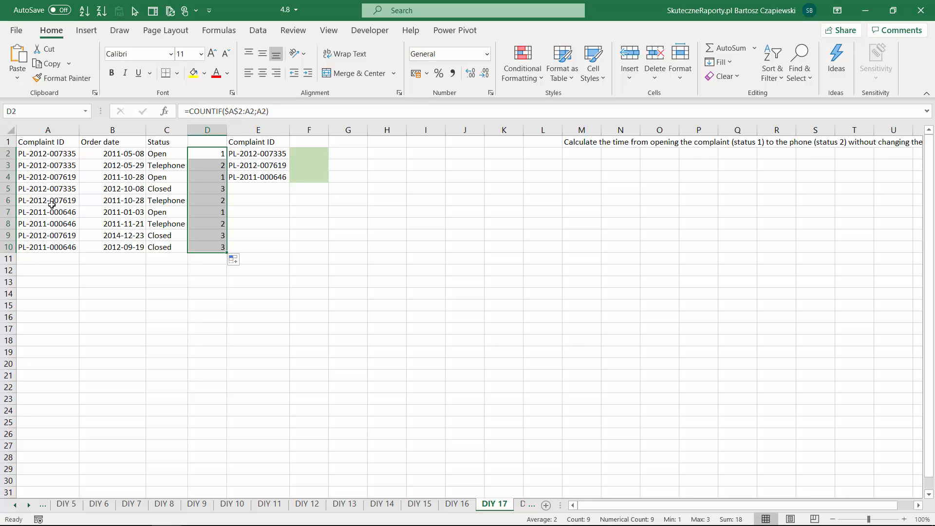
left_click(205, 164)
left_click(203, 199)
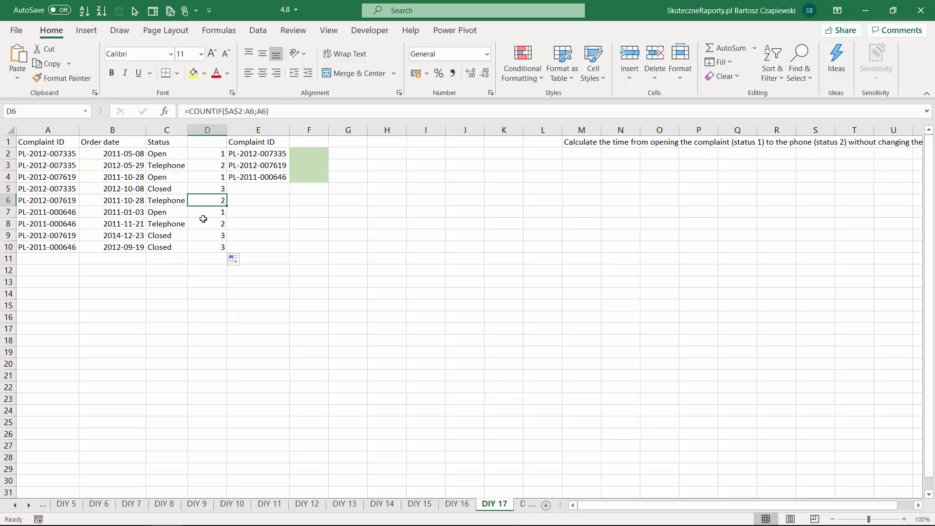
left_click(203, 222)
left_click(203, 235)
left_click(204, 245)
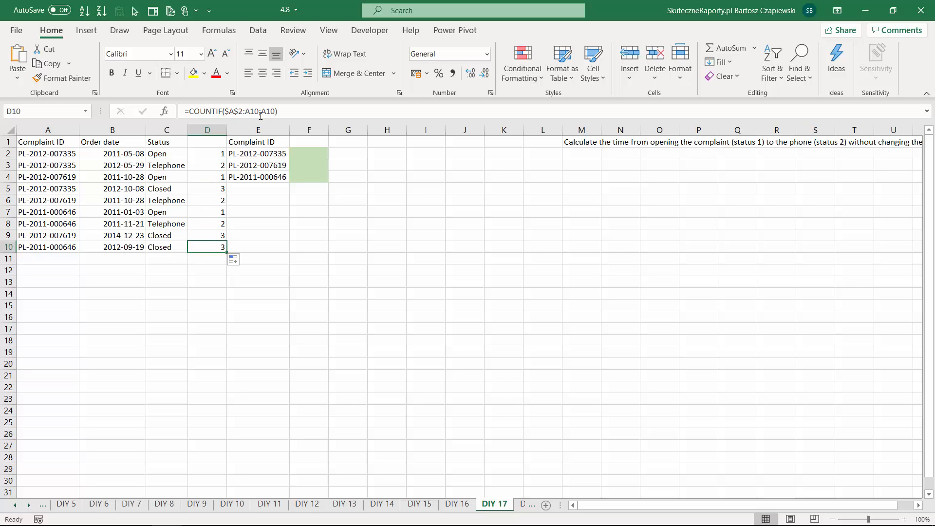
Prefix the count in D2 with the complaint ID and a hyphen using =A2&"-"&COUNTIF($A$2:A2;A2).
left_click(212, 154)
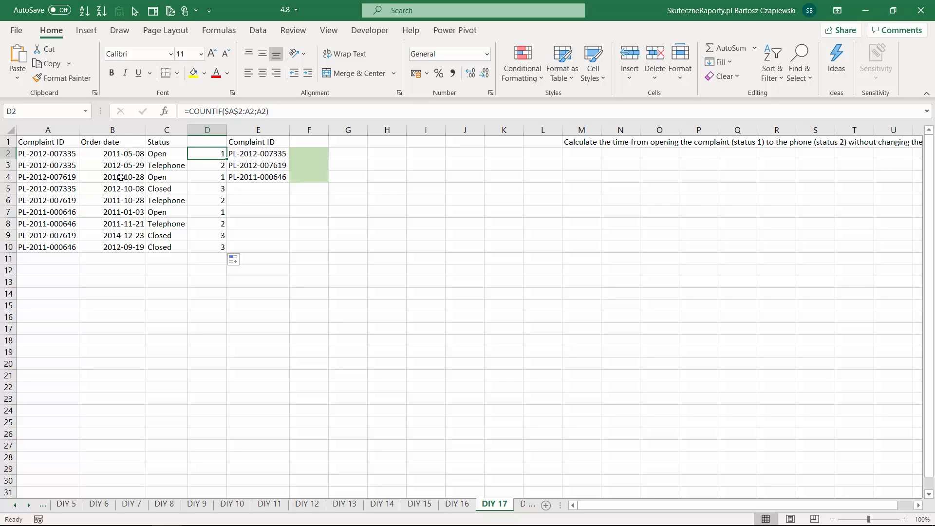
left_click(190, 112)
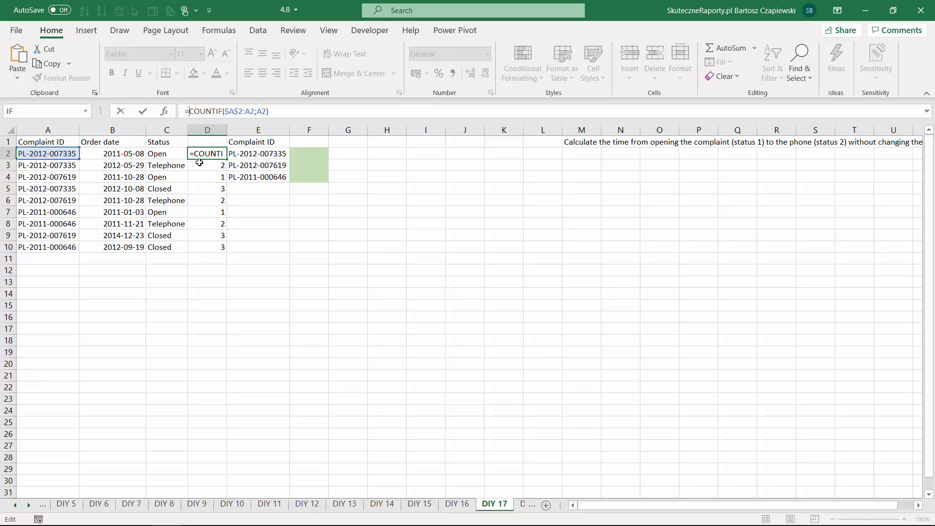
left_click(57, 153)
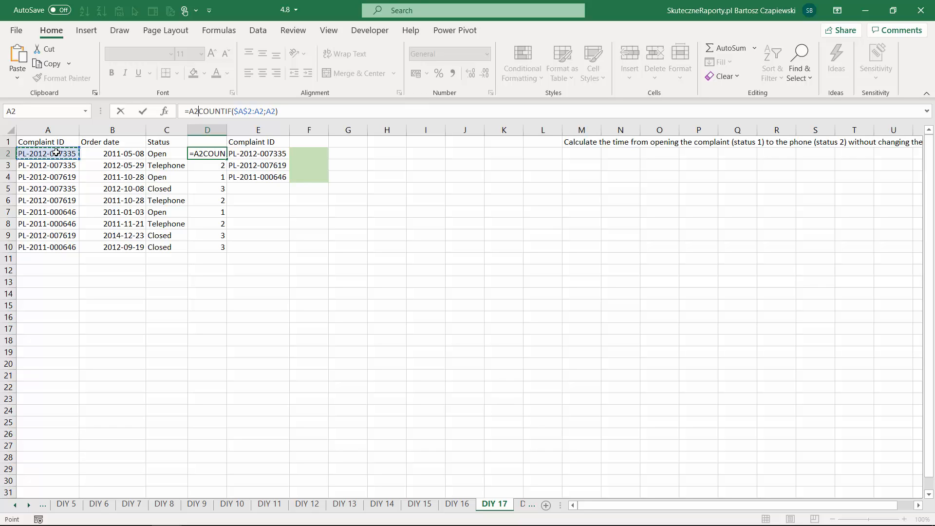
type("&")
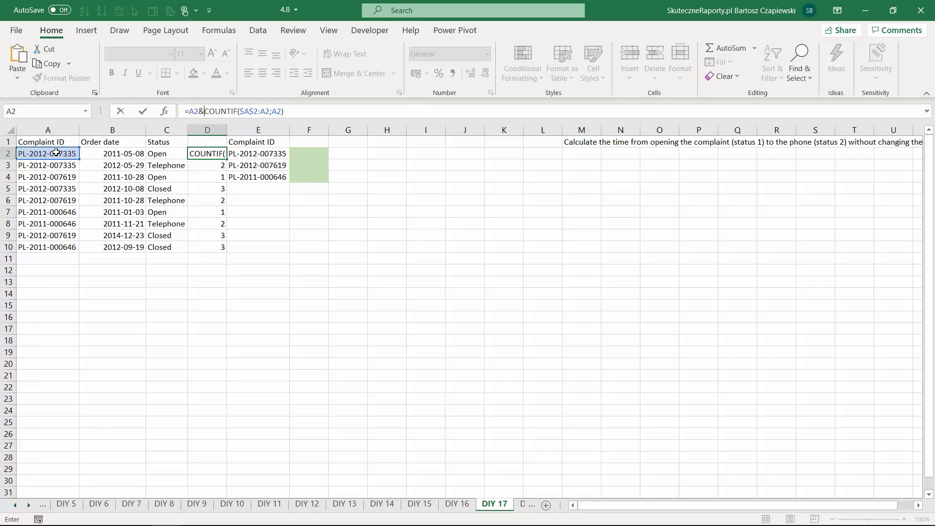
key("F2")
type("\"-")
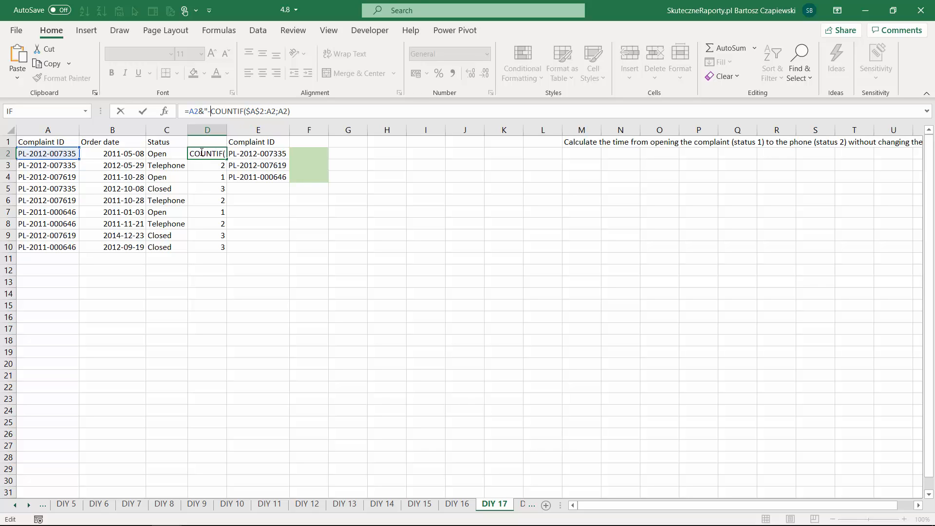
type("\"&")
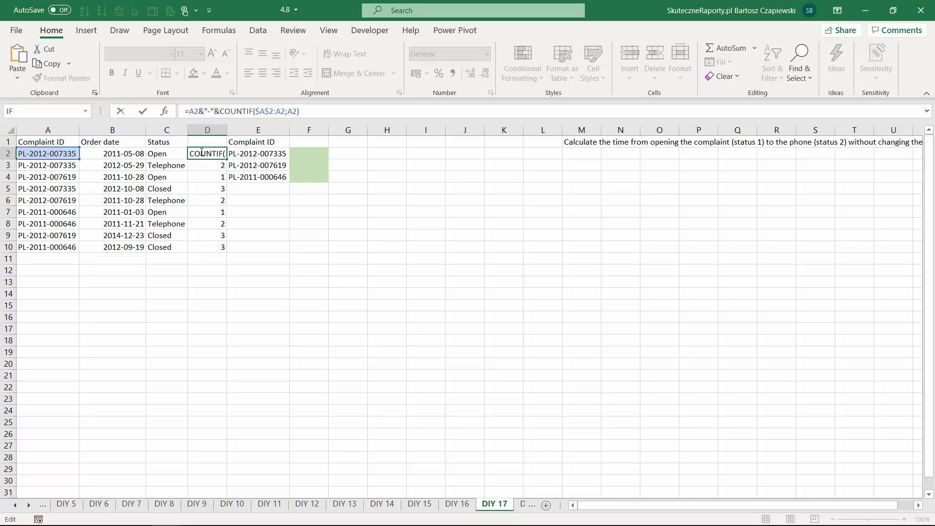
key("Return")
Fill the combined ID-and-count formula from D2 down to D10 and fit column D's width to its contents.
left_click(217, 154)
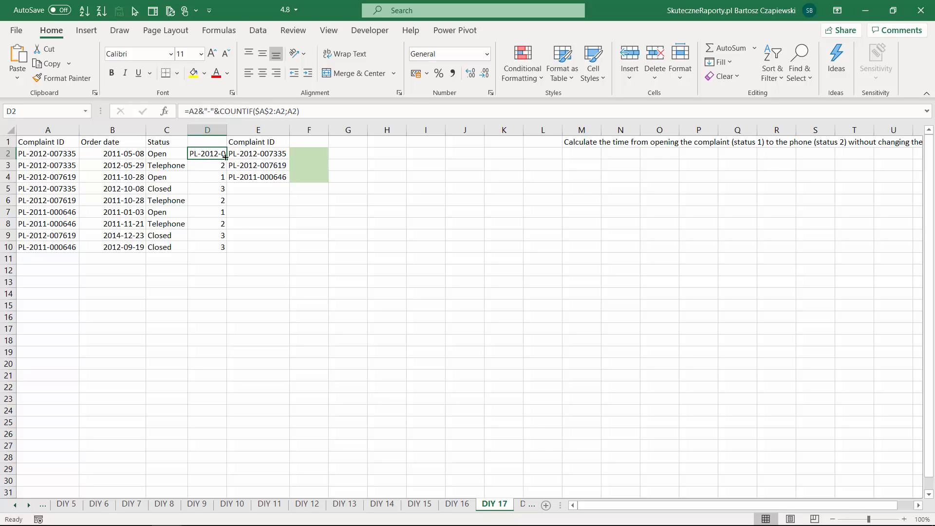
double_click(226, 157)
double_click(226, 130)
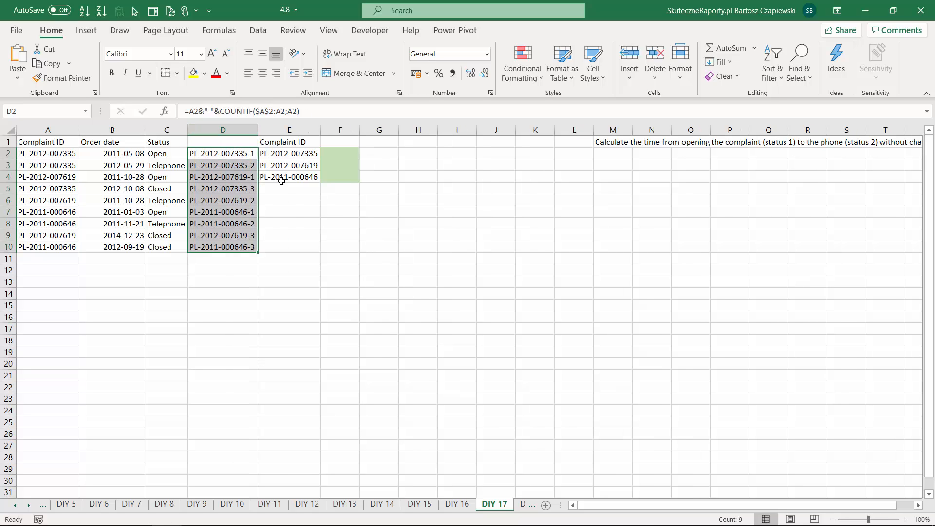
Build =MATCH(E2&"-"&2;D2:D10;0) in F2 to locate the second status of the complaint in E2.
left_click(306, 188)
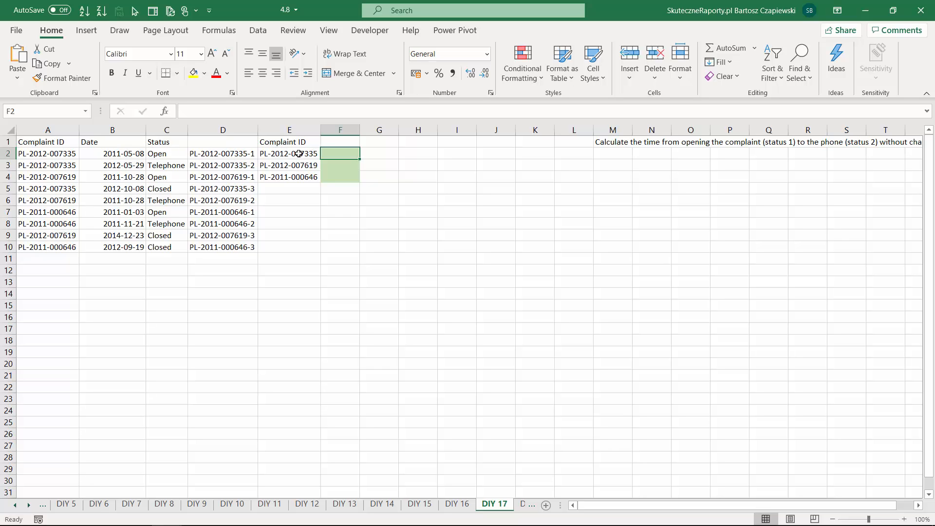
type("=match(")
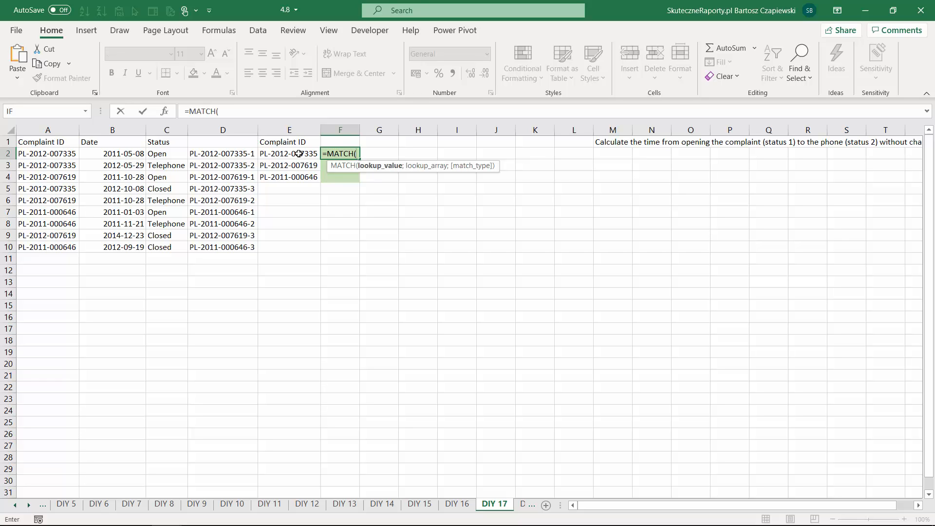
left_click(298, 154)
left_click(232, 111)
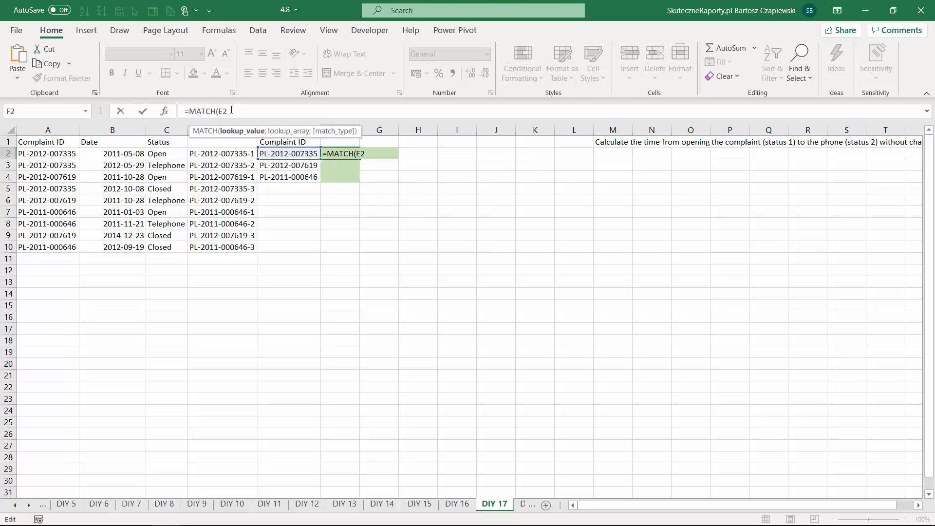
type("&\"-\"&2;")
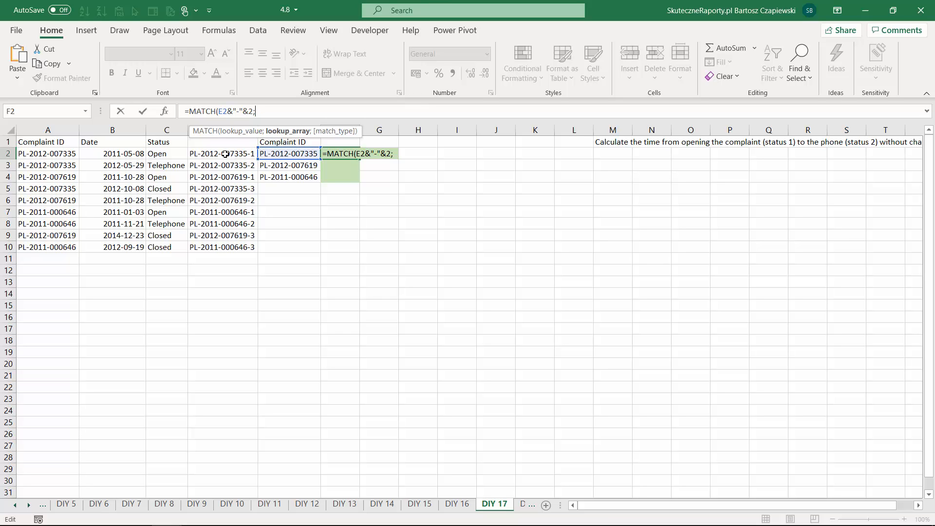
left_click_drag(225, 156, 224, 247)
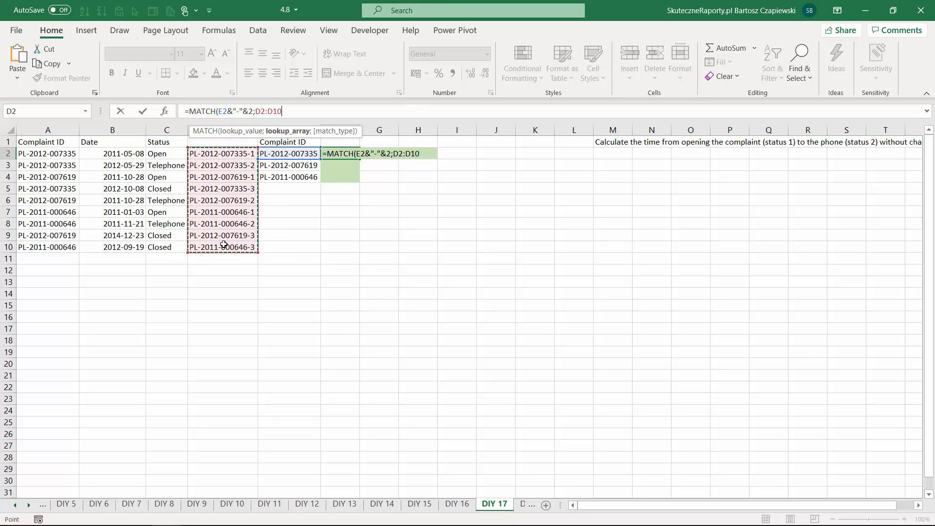
type(";")
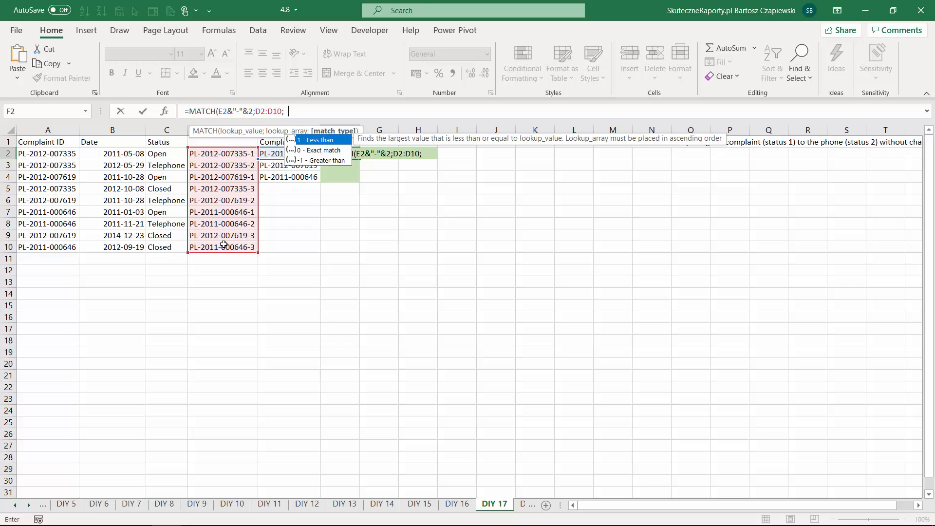
type("0)")
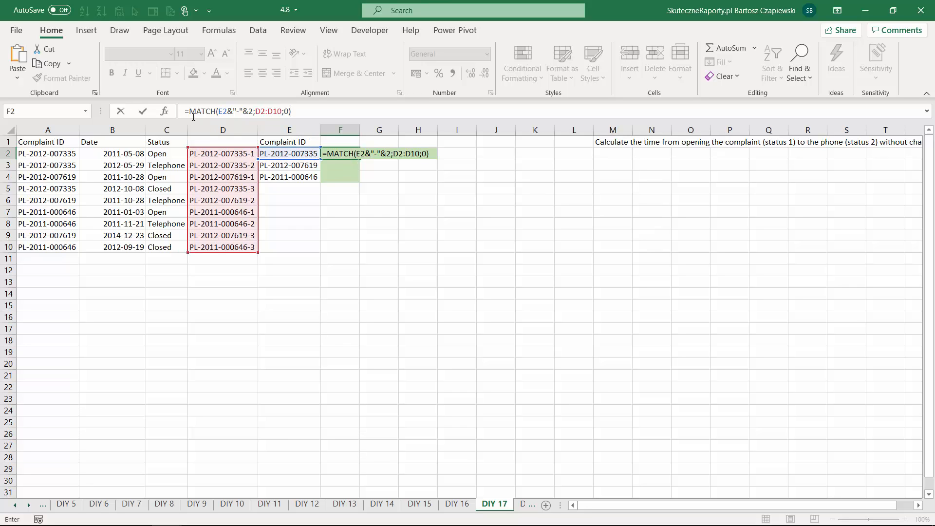
Wrap the MATCH in F2 in an INDEX over the dates B2:B10 and enter the formula.
left_click(191, 112)
type("INDEX(")
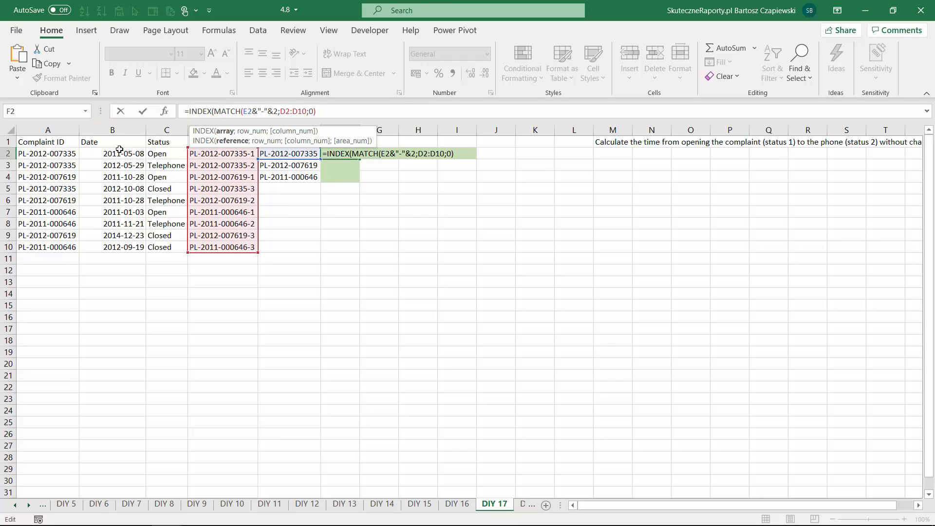
left_click_drag(117, 153, 112, 242)
type(";")
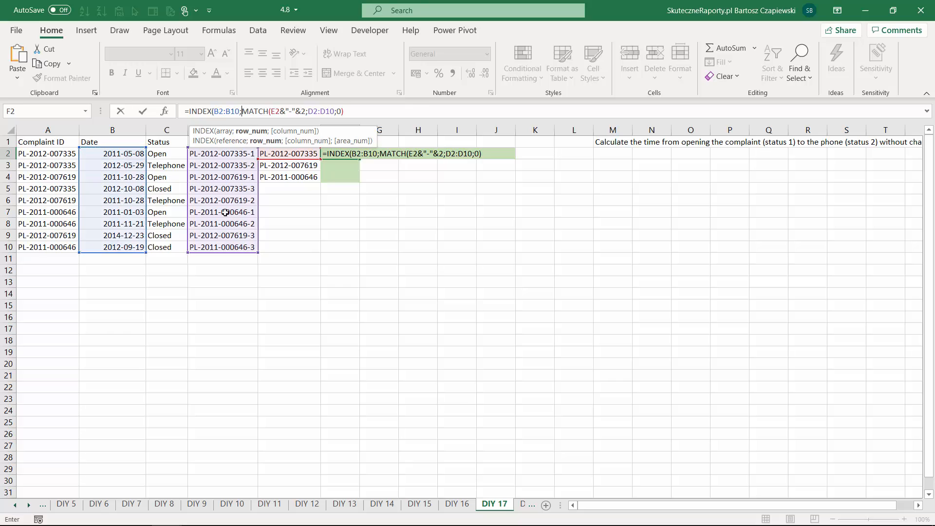
left_click(362, 113)
type(")")
key("ctrl+Return")
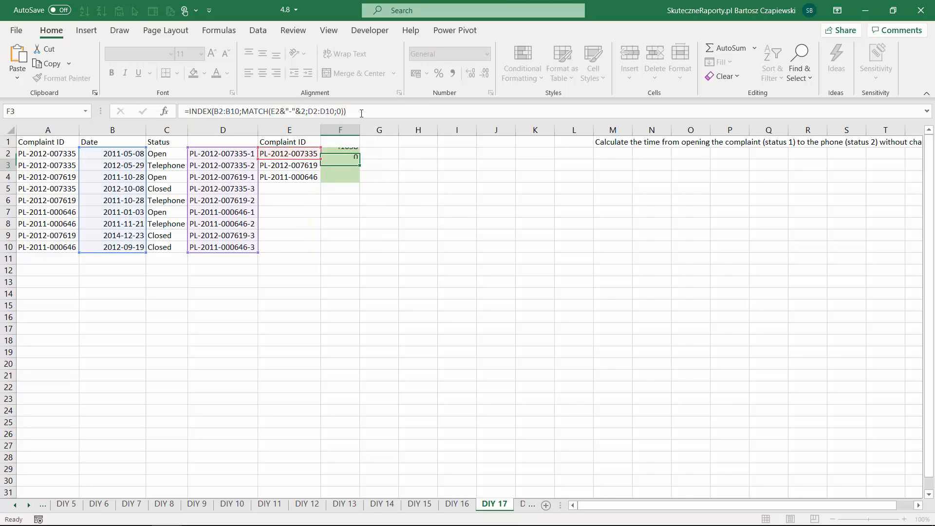
Make the F2 ranges absolute as $B$2:$B$10 and $D$2:$D$10, apply the formula to F2:F4 and undo the automatic date formatting.
left_click(222, 111)
key("F4")
key("F4")
left_click(331, 111)
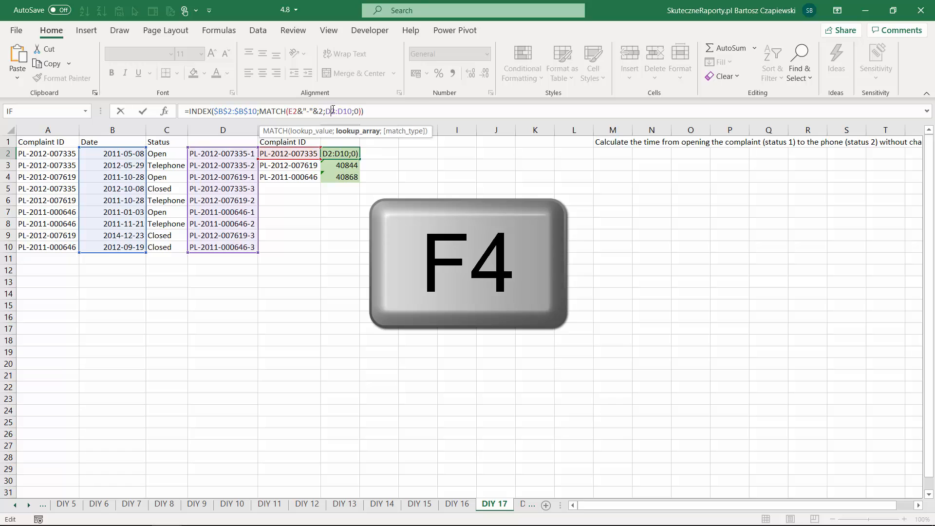
key("F4")
key("F4")
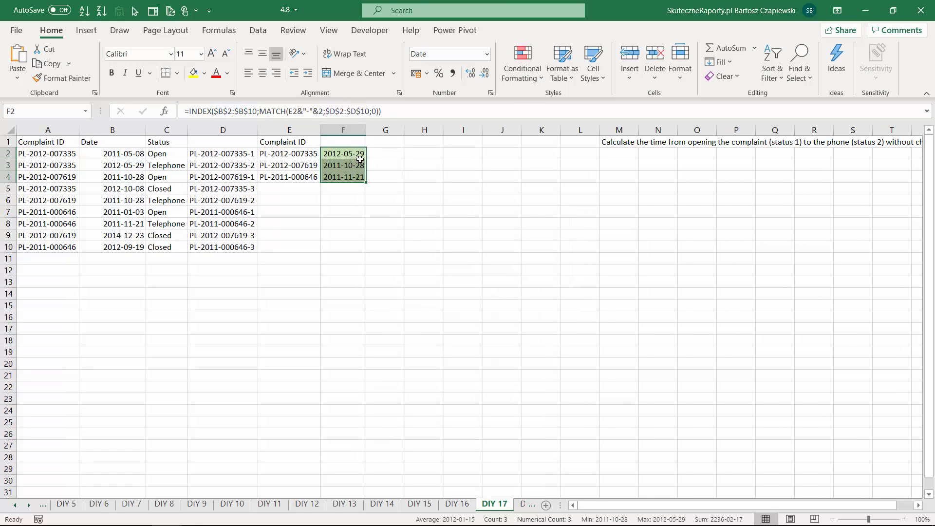
key("ctrl+z")
Append a minus sign and a copy of the whole INDEX/MATCH expression to the formula in F2.
left_click(380, 113)
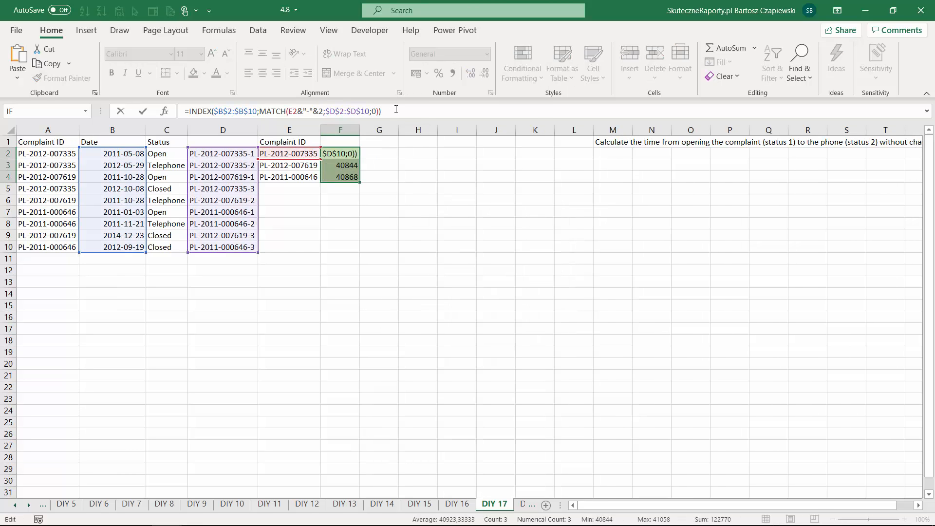
left_click_drag(190, 110, 429, 111)
key("ctrl+c")
left_click(411, 114)
type("-")
key("ctrl+v")
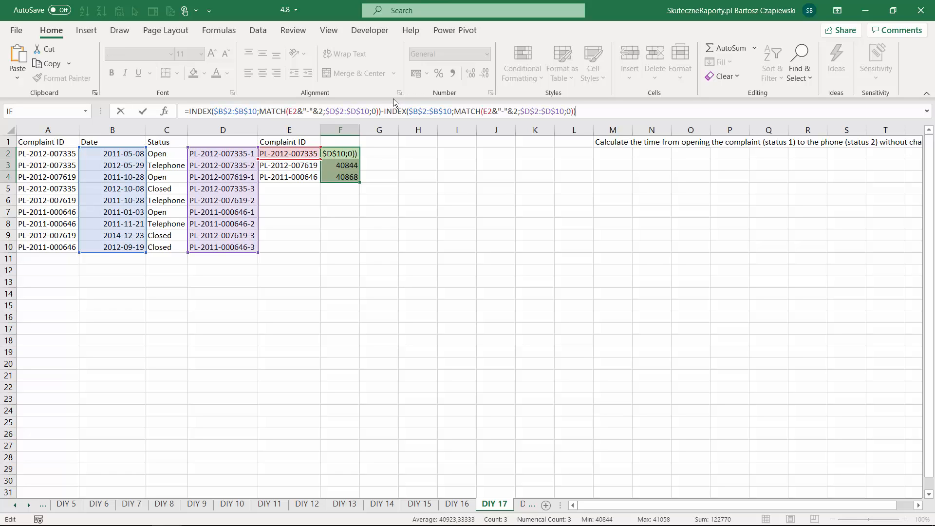
Change the status number in the second MATCH of F2 to 1 and enter the formula.
double_click(515, 111)
type("1")
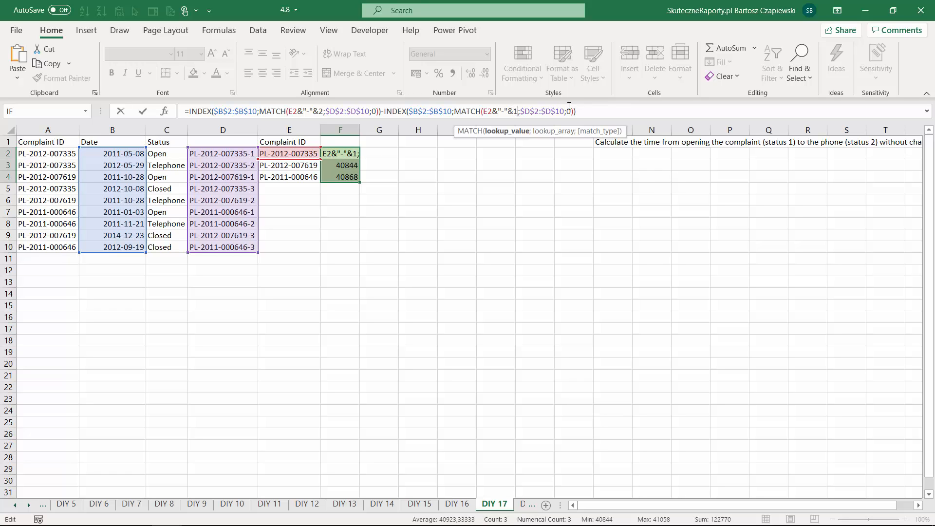
left_click(593, 112)
key("Return")
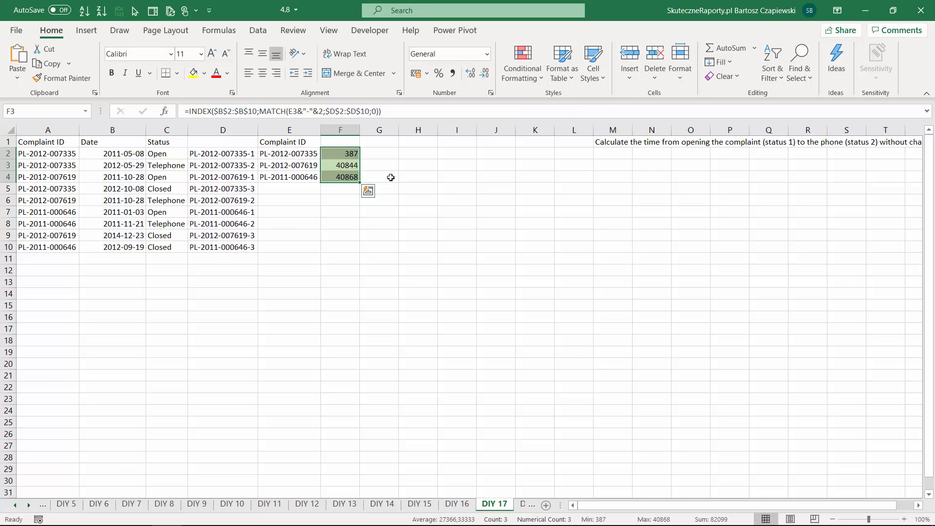
Fill the completed INDEX/MATCH difference formula from F2 down to F4.
left_click(350, 153)
double_click(360, 159)
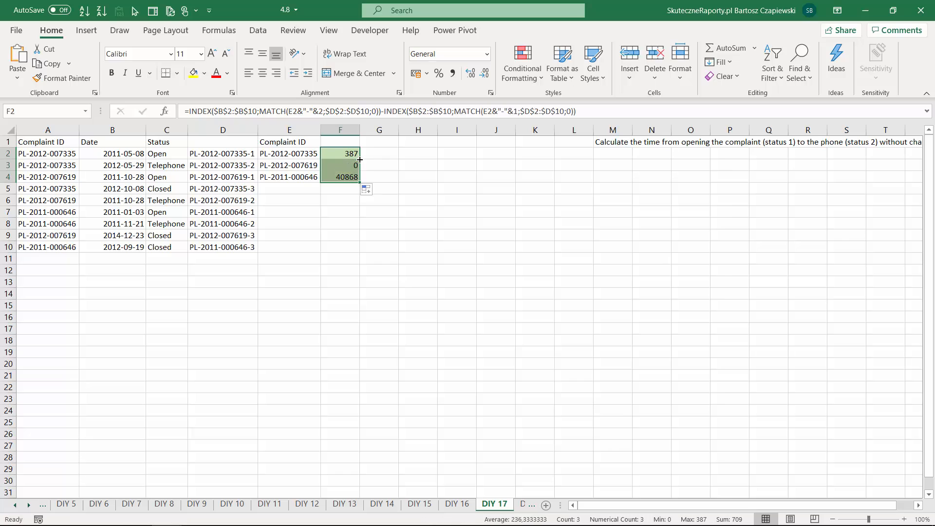
left_click(350, 189)
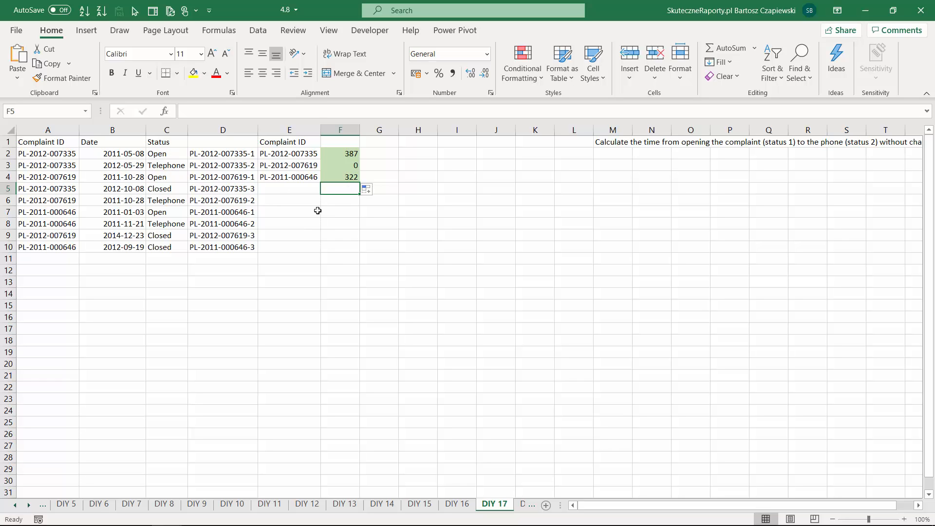
On the DIY 18 sheet, enter =LARGE(A1:A14;1) in F1.
key("ctrl+Page_Down")
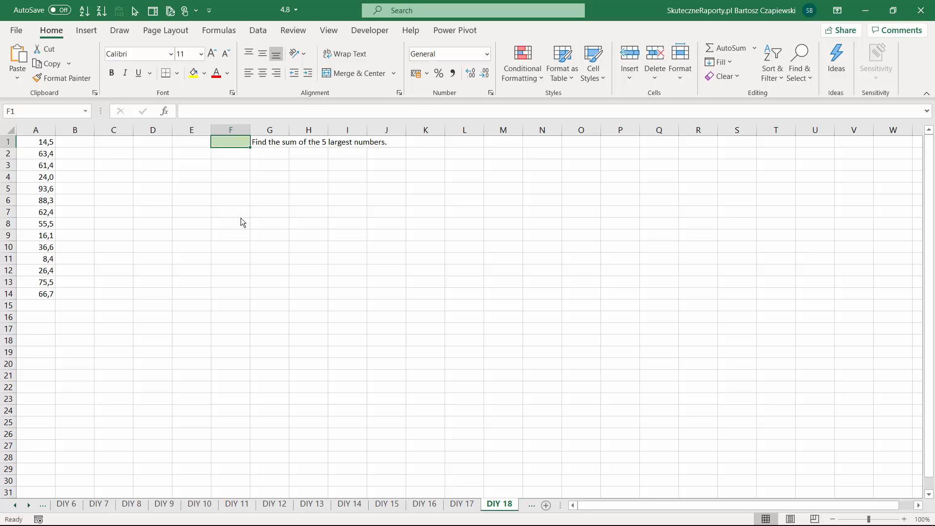
type("=larg")
key("Tab")
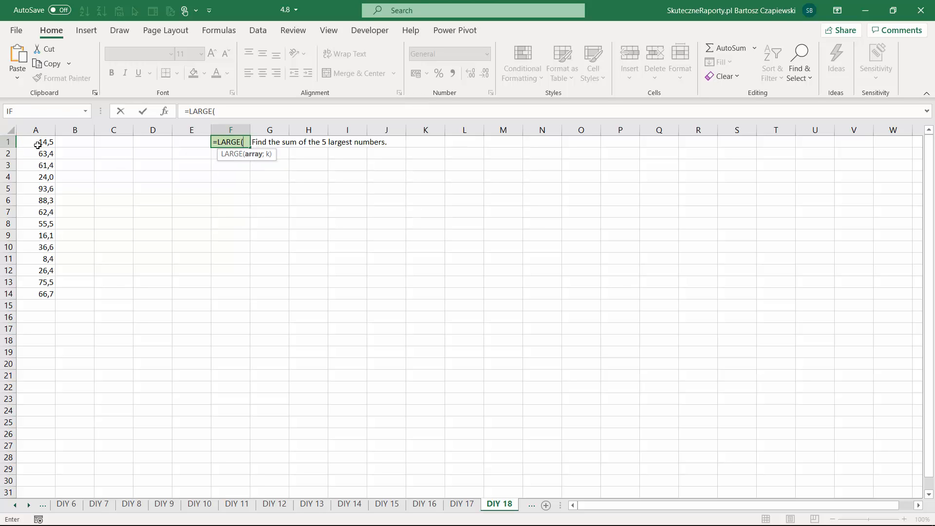
left_click_drag(38, 144, 45, 294)
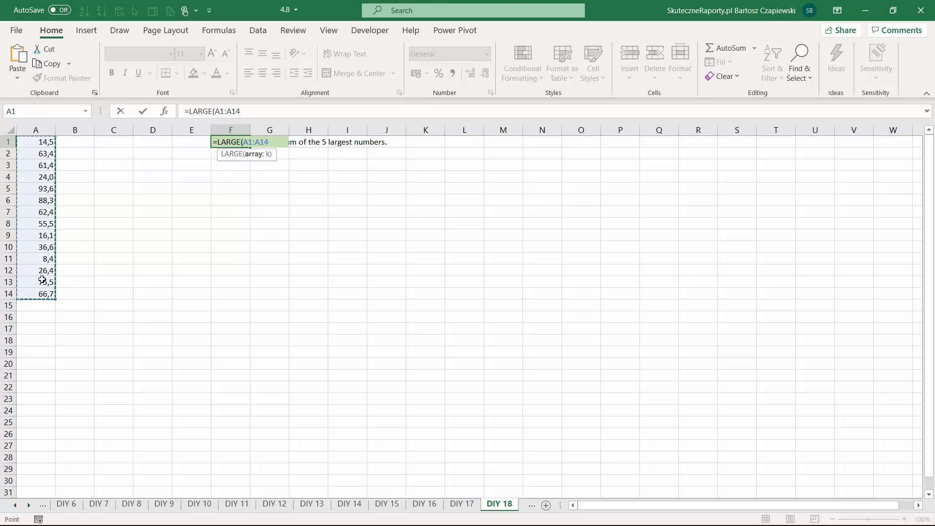
type(";1)")
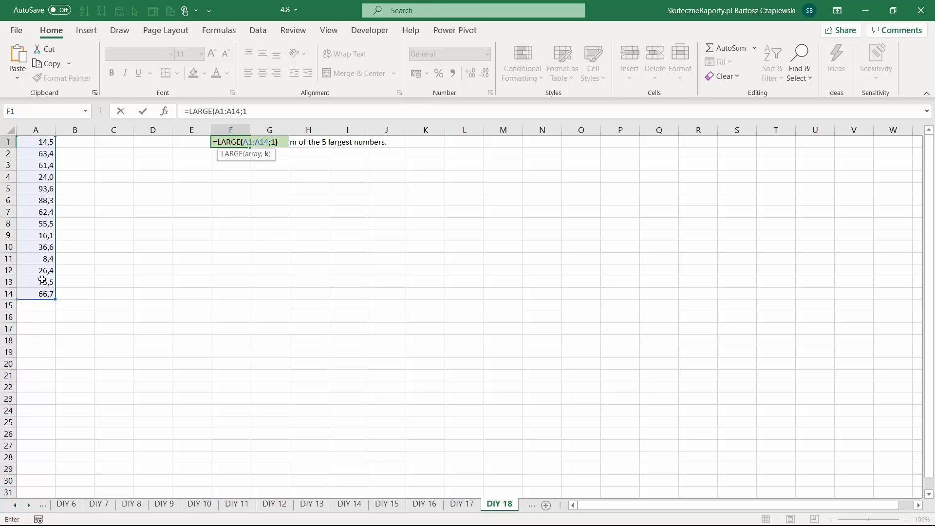
key("Return")
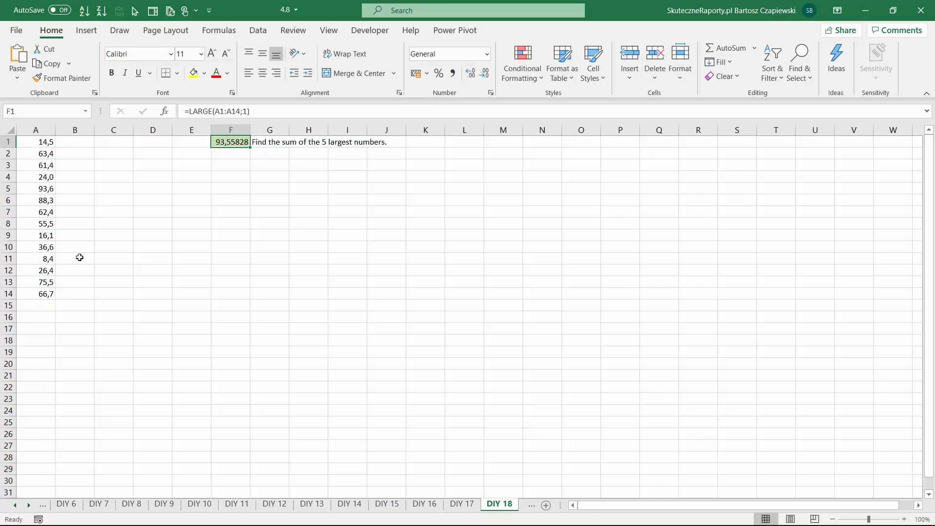
Change the rank in the LARGE formula in F1 to 2 and enter it.
double_click(246, 111)
type("2")
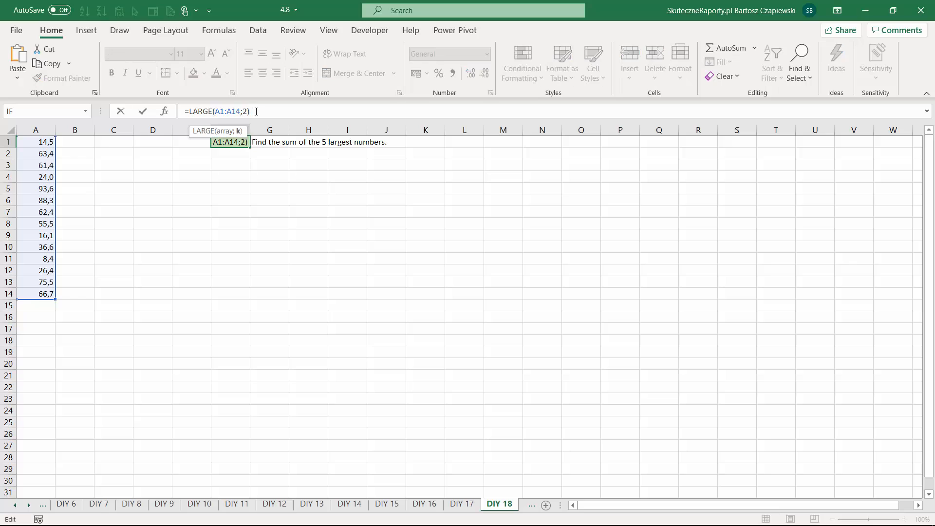
key("Return")
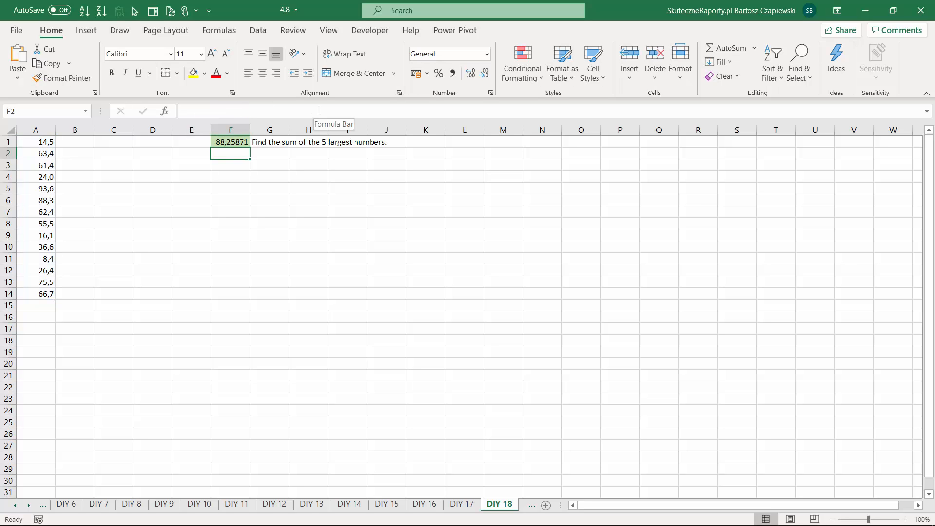
key("Up")
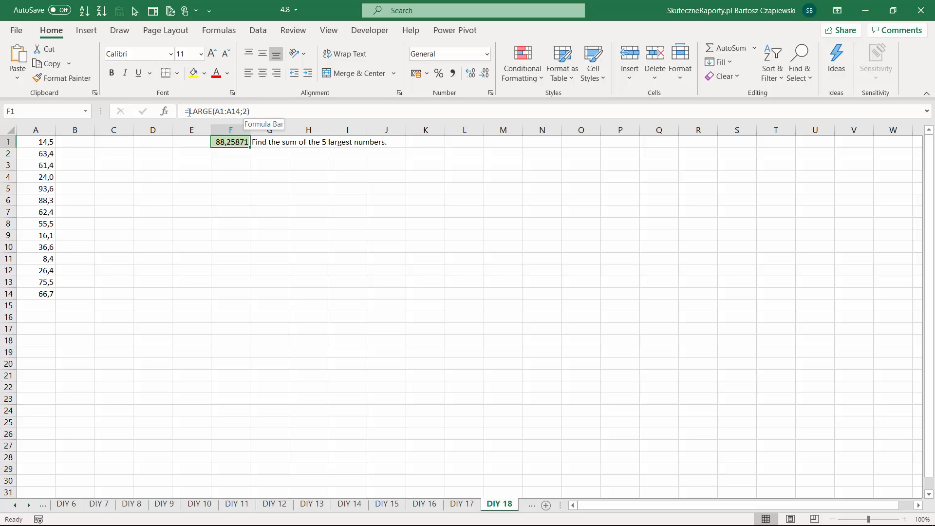
Extend the F1 formula to the addition LARGE(A1:A14;1)+LARGE(A1:A14;2).
left_click_drag(189, 112, 265, 111)
key("ctrl+c")
left_click(265, 111)
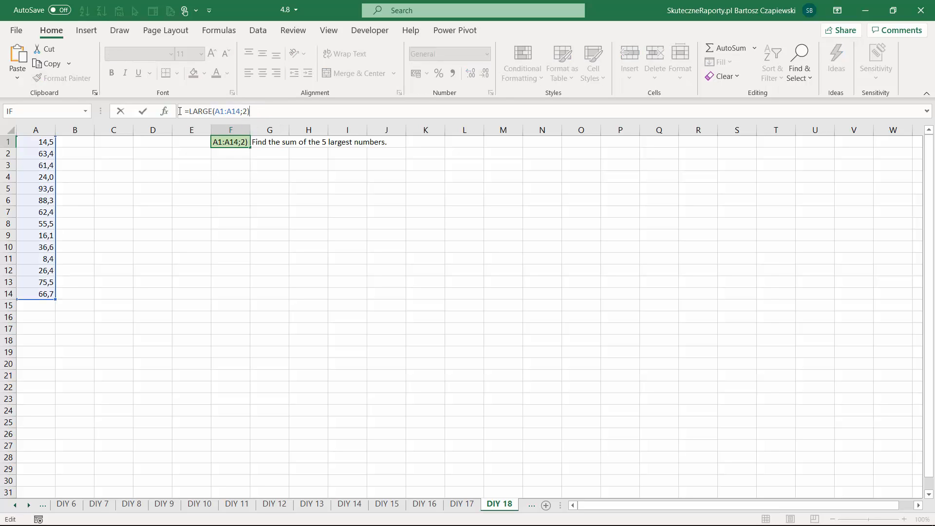
key("ctrl+v")
left_click(252, 111)
type("+")
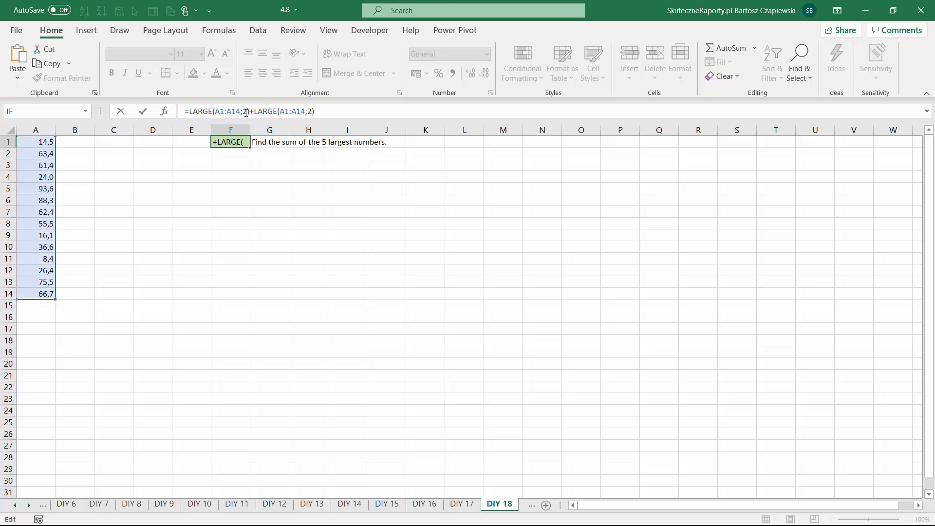
type("1")
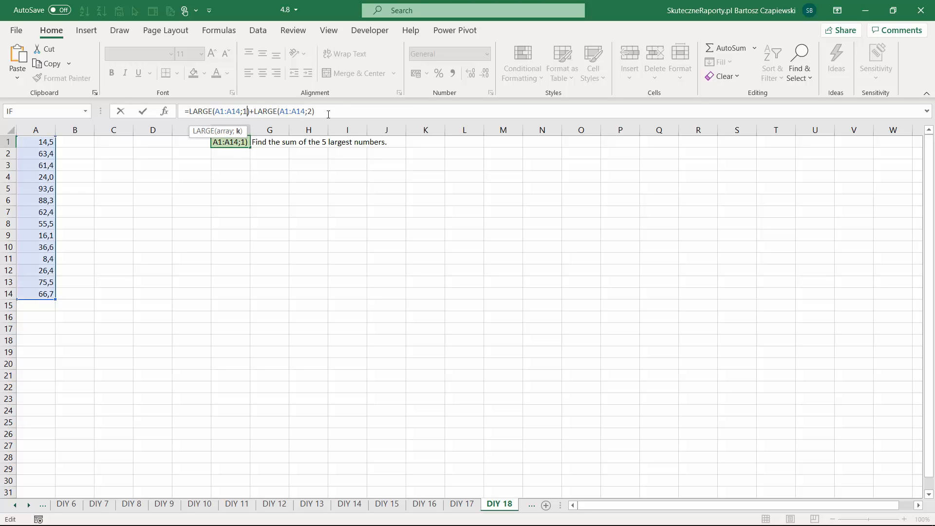
Remove the added +LARGE(A1:A14;2) term from the formula in F1.
left_click_drag(188, 112, 315, 111)
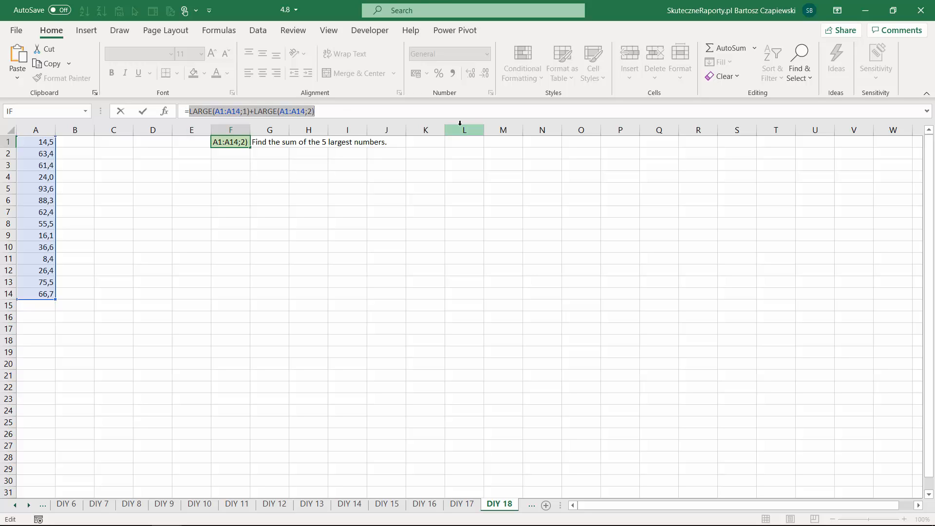
left_click(277, 111)
left_click_drag(251, 112, 366, 110)
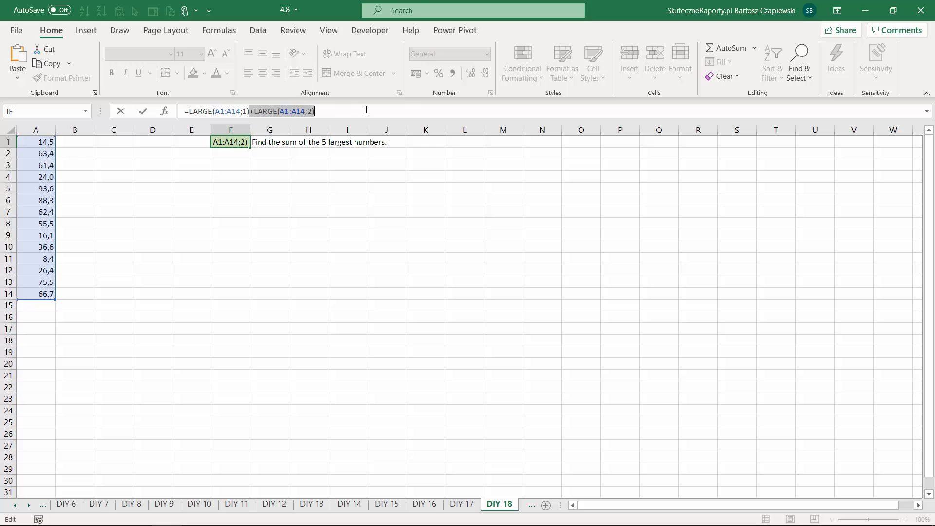
key("Delete")
Replace the rank 1 in the F1 LARGE formula with the array constant {1;2;3;4;5}.
left_click(244, 112)
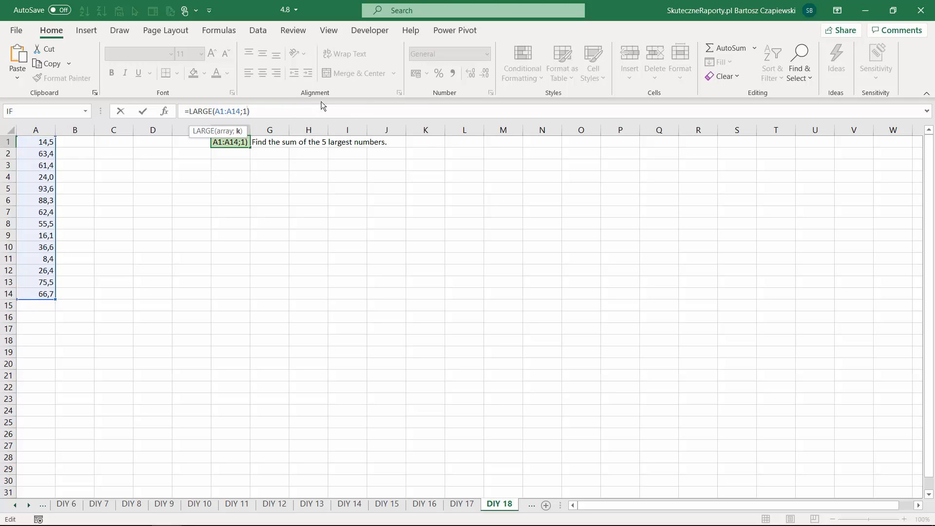
key("BackSpace")
type("{1;2;3;4;5}")
Wrap the LARGE expression in F1 in a SUM and enter the formula.
left_click(193, 111)
type("suma")
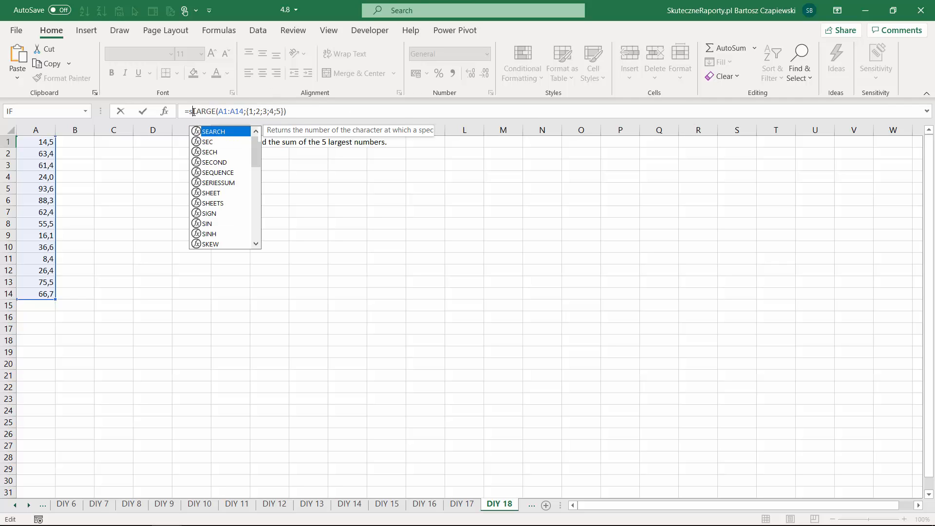
key("BackSpace")
key("Tab")
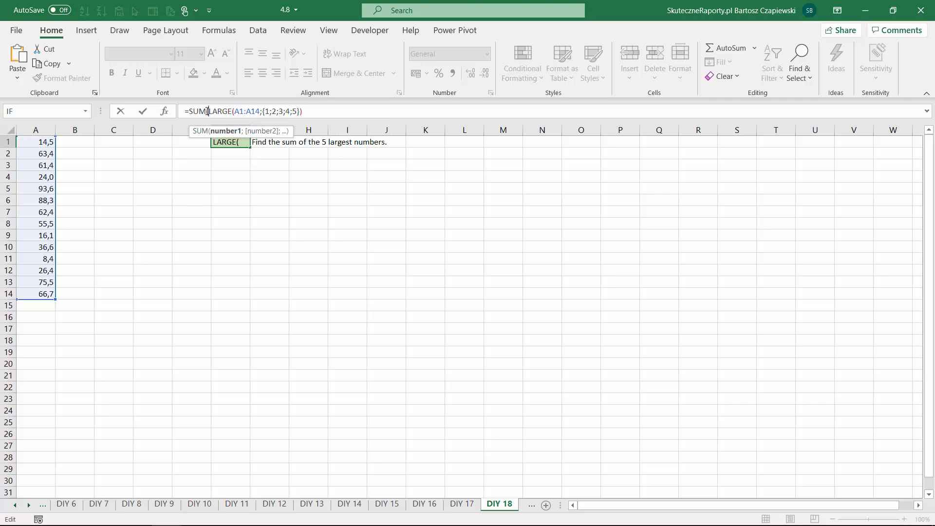
left_click(312, 112)
type("))")
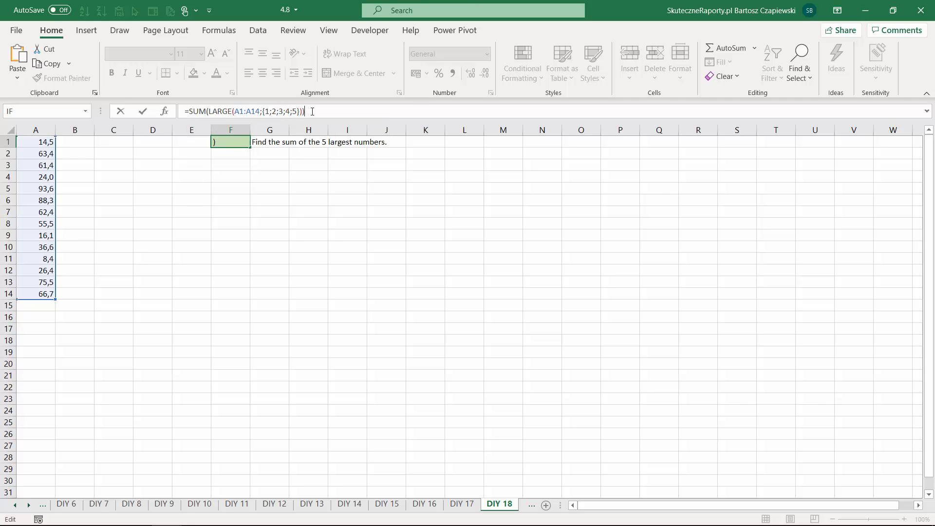
key("Return")
key("Up")
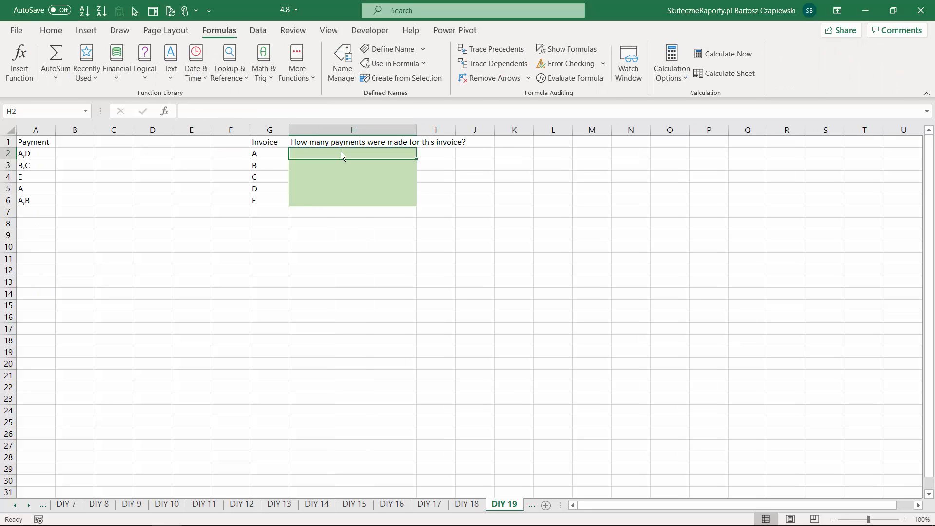
Start a COUNTIF formula in H2 of the DIY 19 sheet for invoice A.
left_click(267, 155)
left_click(38, 154)
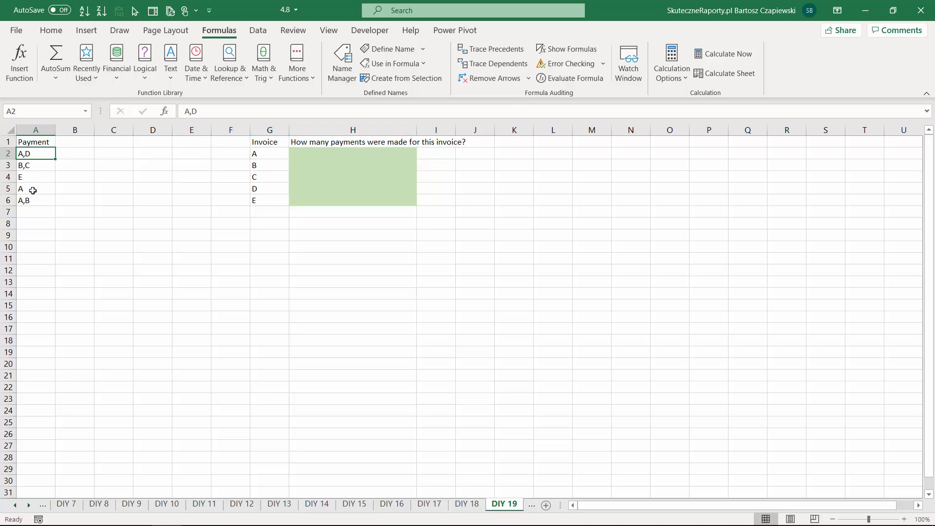
left_click(321, 153)
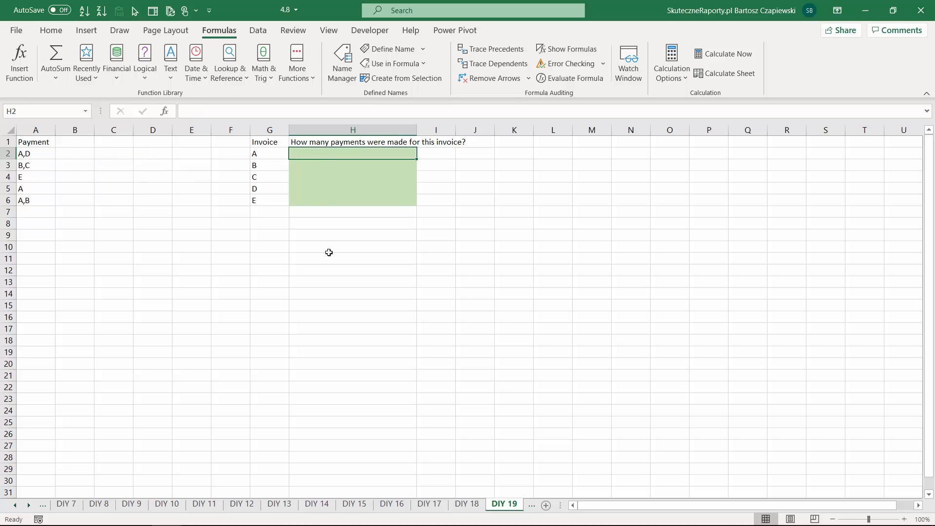
type("=coun")
key("Down")
key("Down")
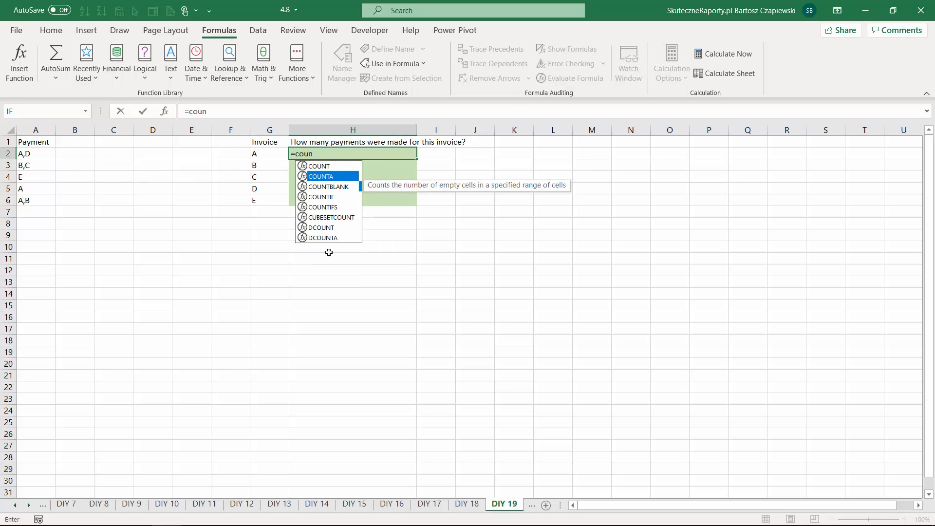
key("Down")
key("Down")
key("Down")
key("Up")
key("Tab")
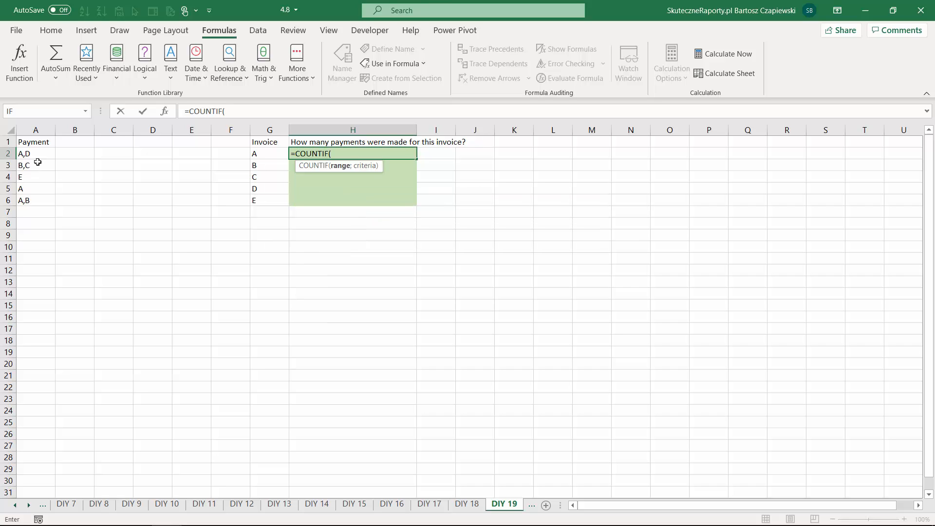
Set the COUNTIF range to the absolute payments range $A$2:$A$6 and the criterion to G2.
left_click_drag(35, 152, 42, 201)
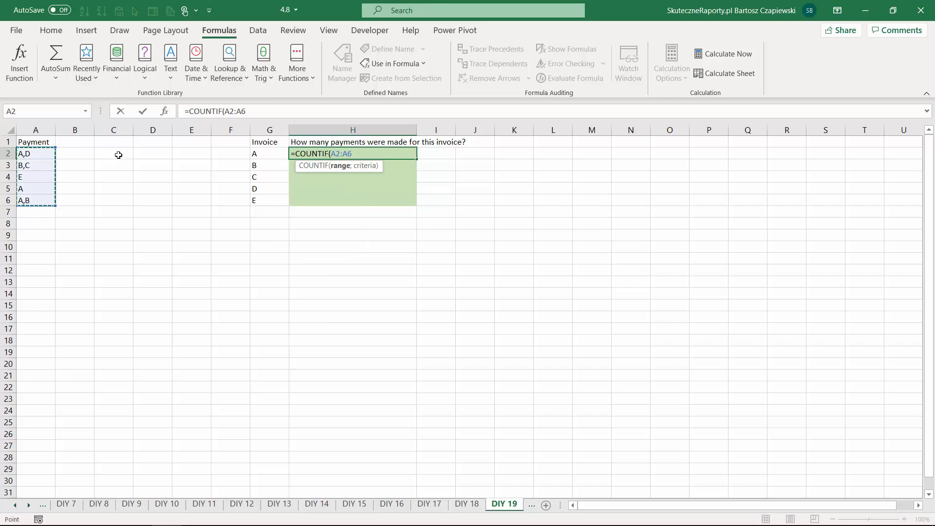
key("F4")
left_click(282, 112)
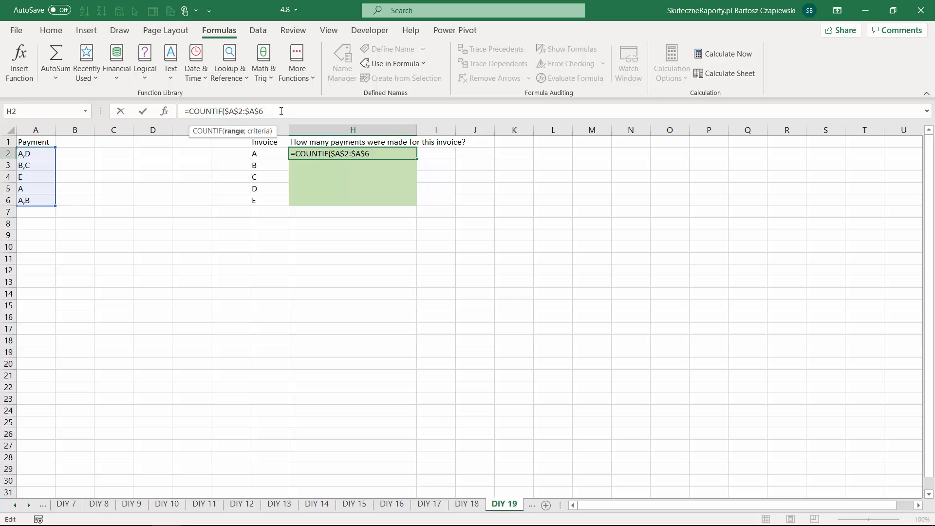
type(";")
left_click(266, 152)
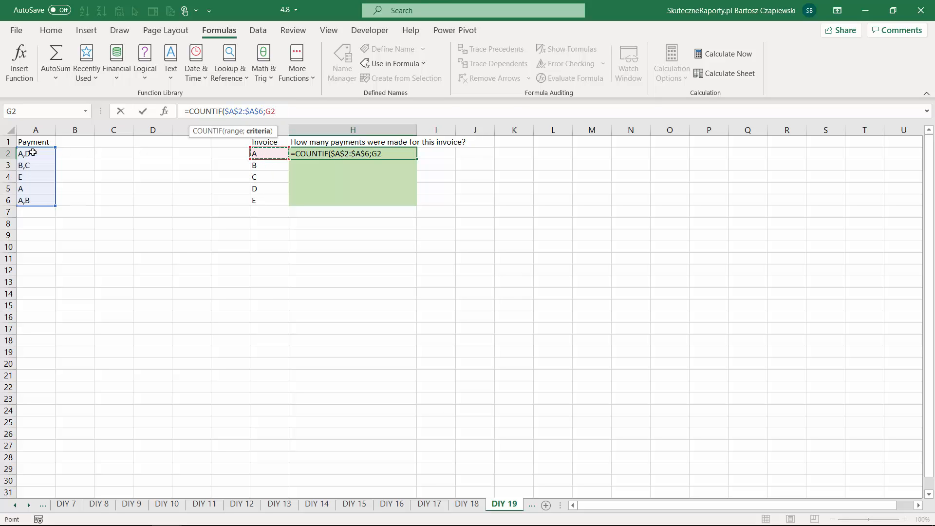
Surround the criterion with wildcards as "*"&G2&"*", enter the formula and fill it down to H6.
left_click(266, 112)
type("\"*")
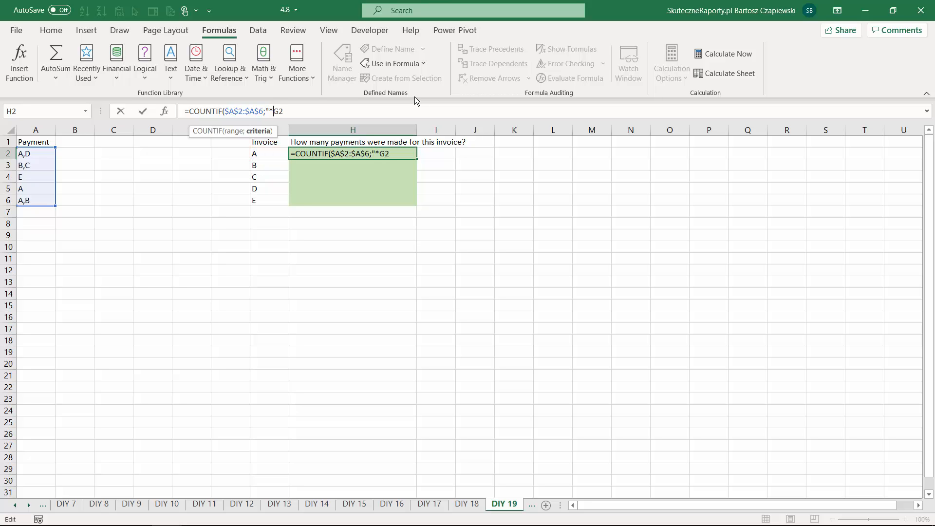
type("\"&")
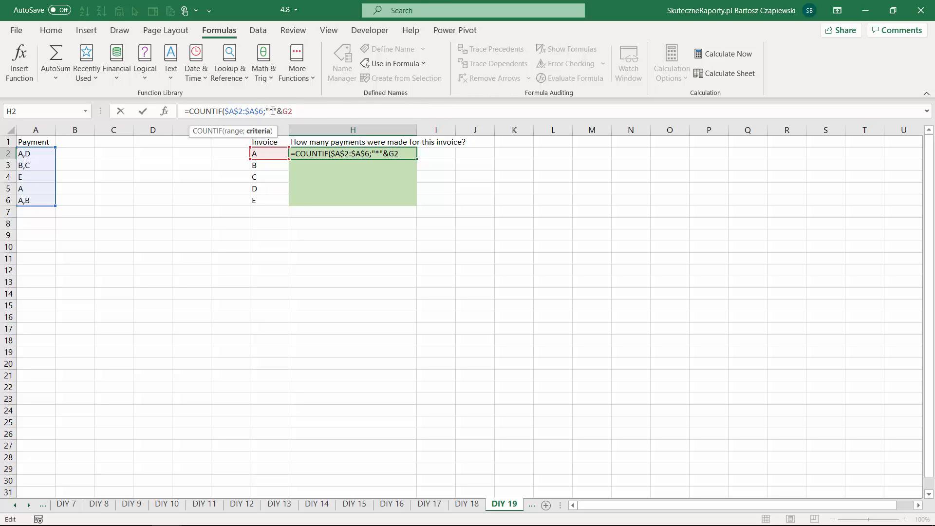
left_click(301, 111)
type("&\"*\"")
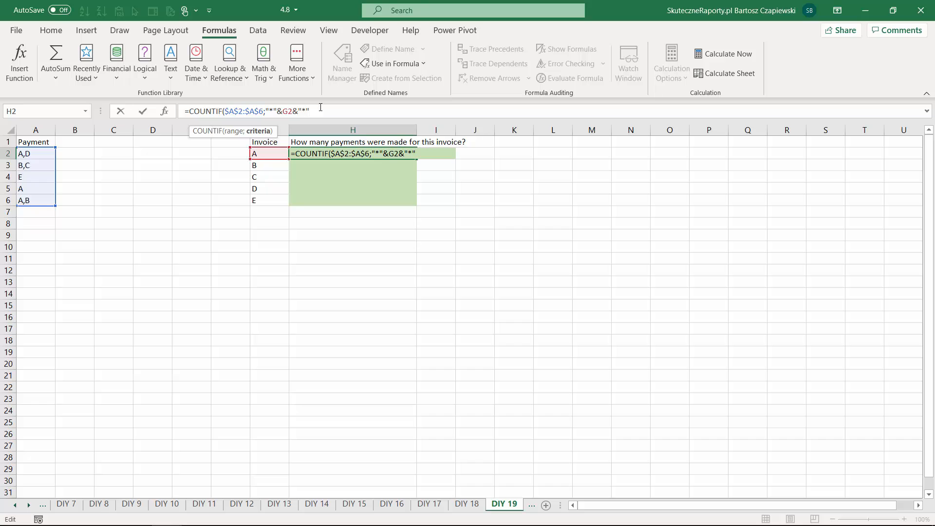
key("Return")
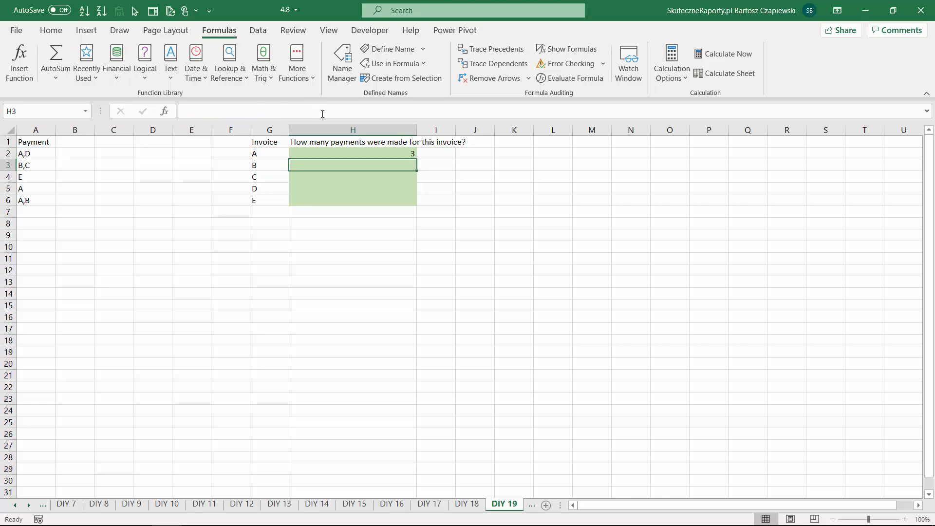
left_click(379, 153)
double_click(417, 159)
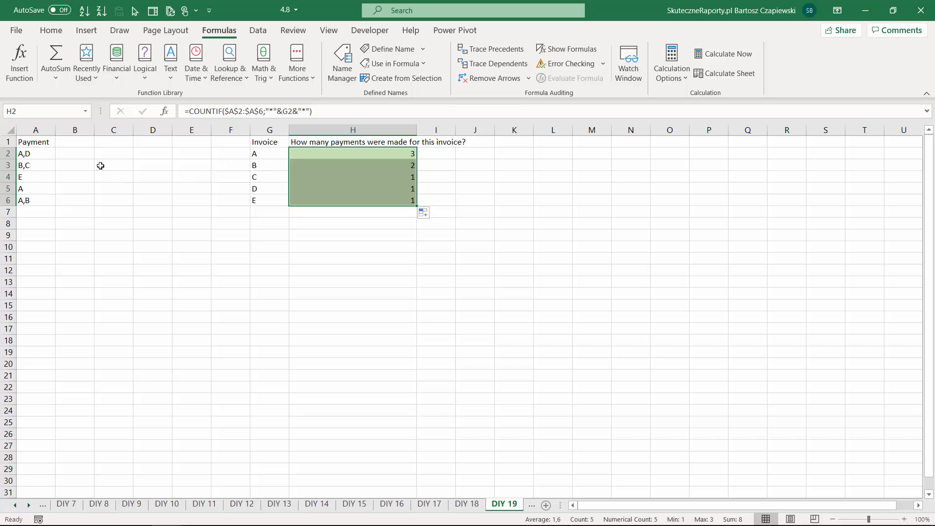
Switch to the DIY 20 sheet.
key("ctrl+Page_Down")
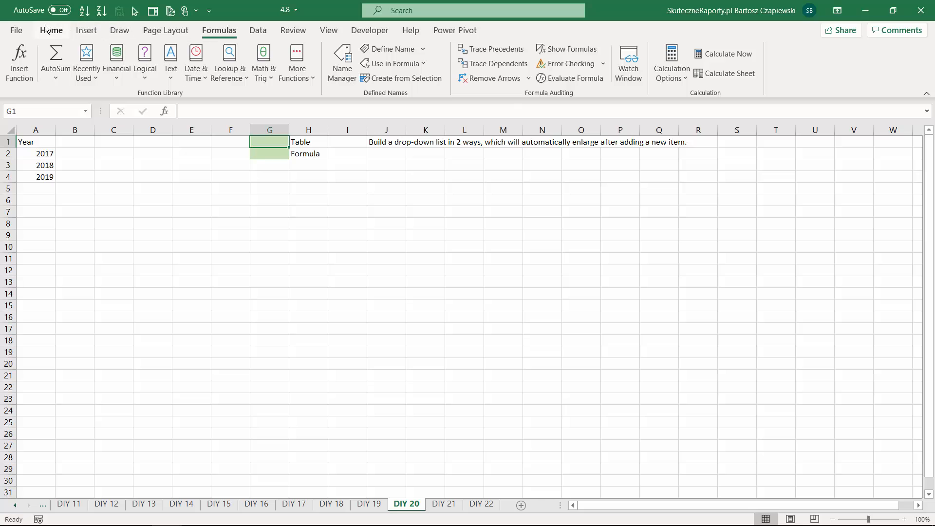
left_click(256, 31)
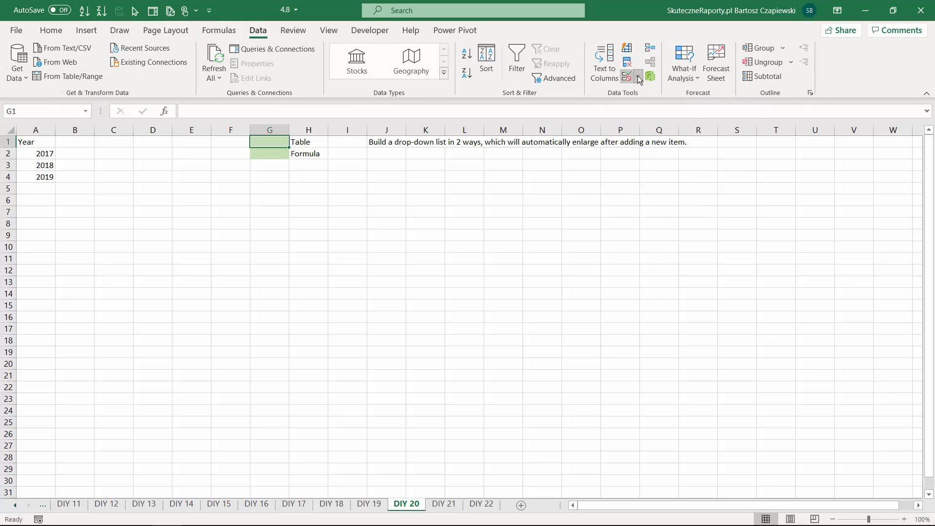
left_click(638, 78)
left_click(655, 93)
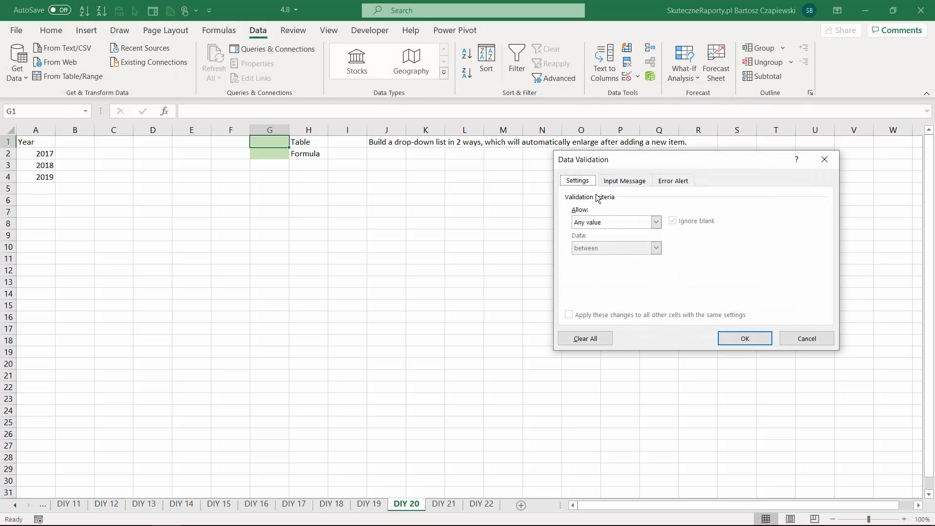
left_click(612, 225)
left_click(600, 263)
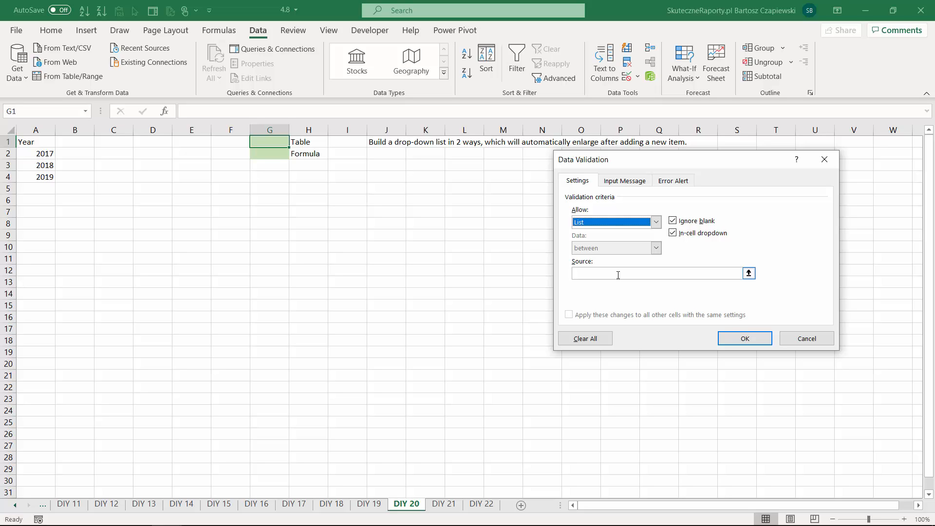
left_click(800, 335)
Convert the year list in A1:A4 into a table with headers.
left_click(35, 153)
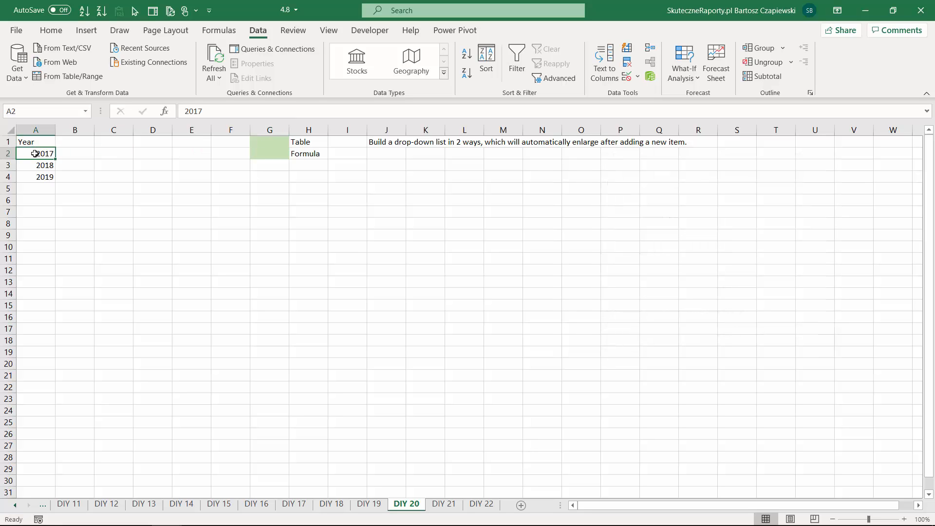
key("ctrl+t")
key("alt+m")
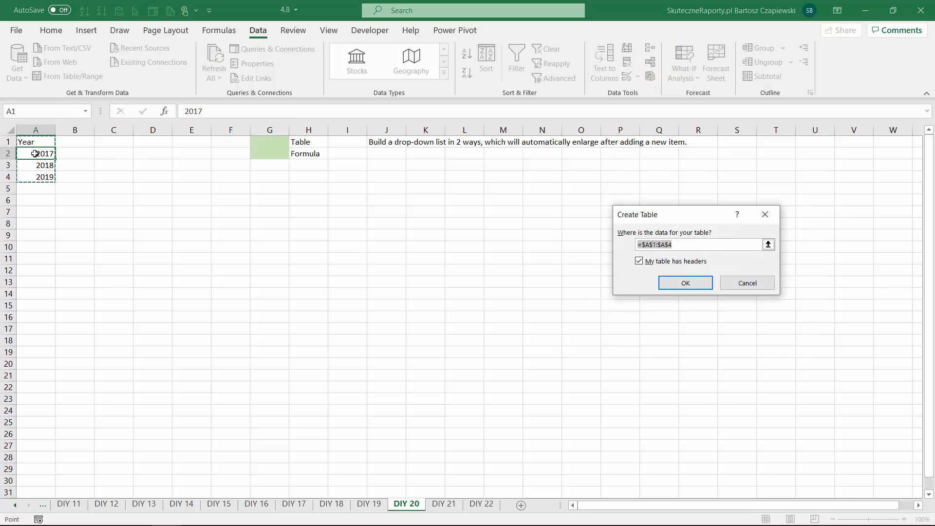
key("Return")
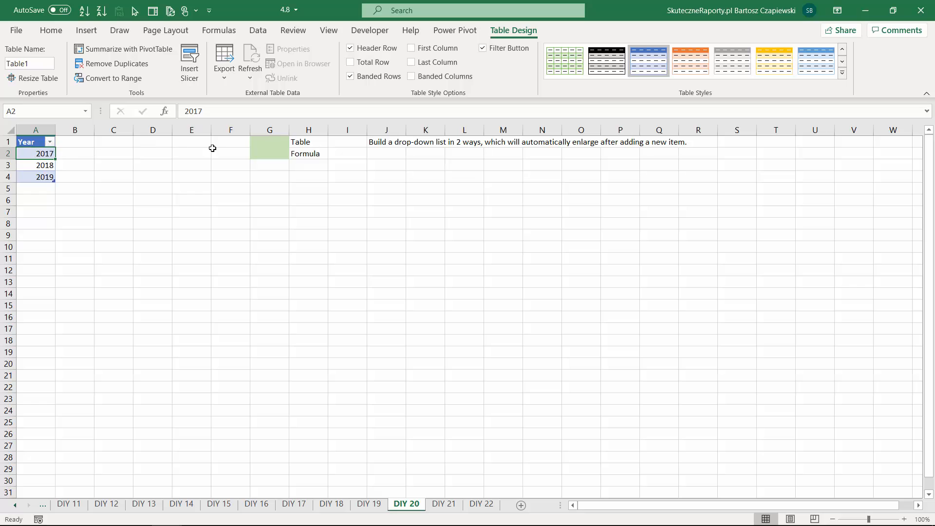
Add list-type data validation to G1 with the table's year cells $A$2:$A$4 as its source.
left_click(265, 142)
left_click(267, 33)
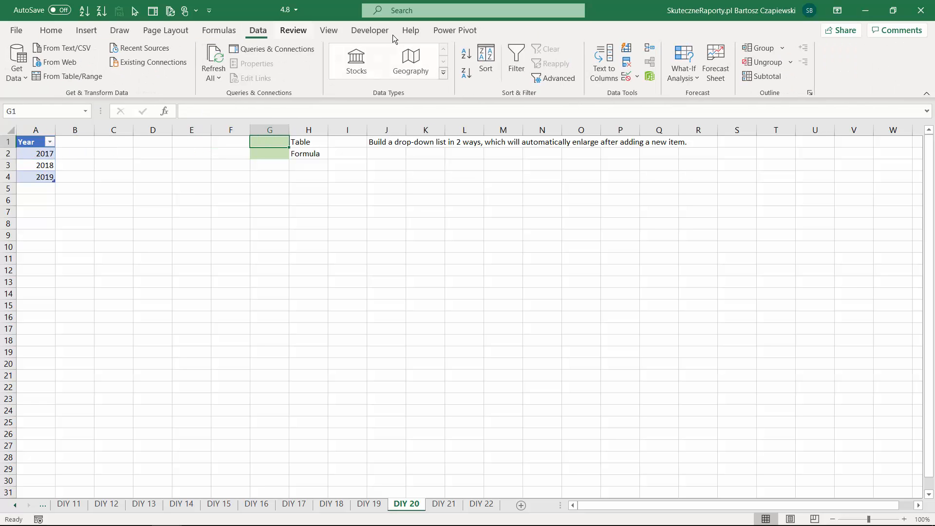
left_click(639, 78)
left_click(654, 92)
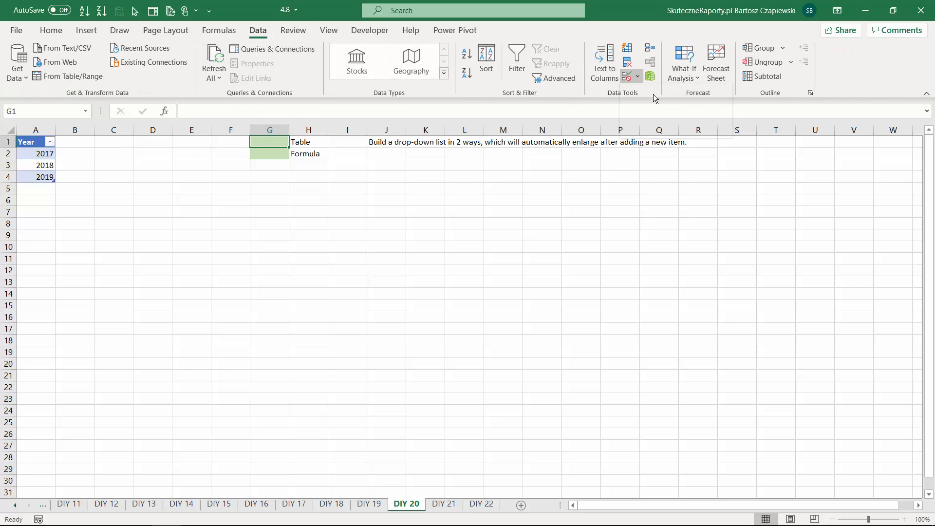
left_click(639, 227)
left_click(612, 259)
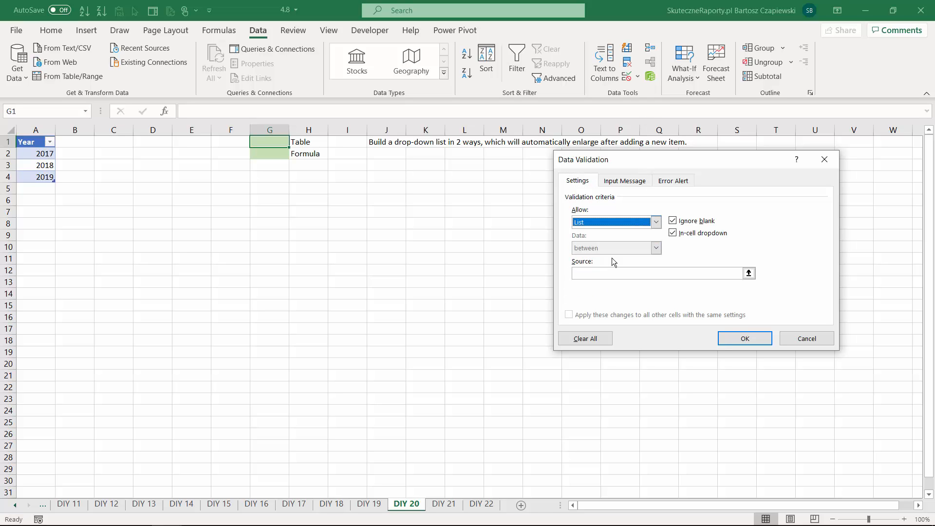
left_click(749, 273)
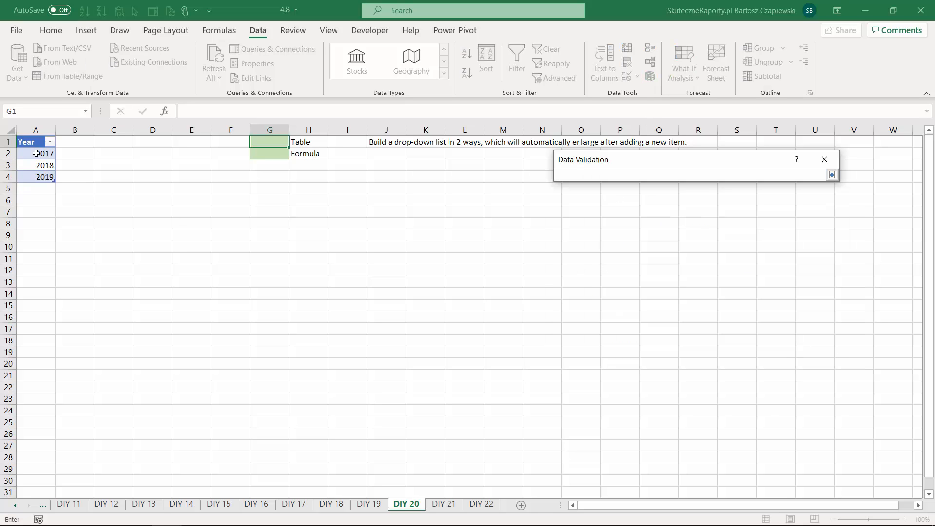
left_click_drag(35, 155, 44, 176)
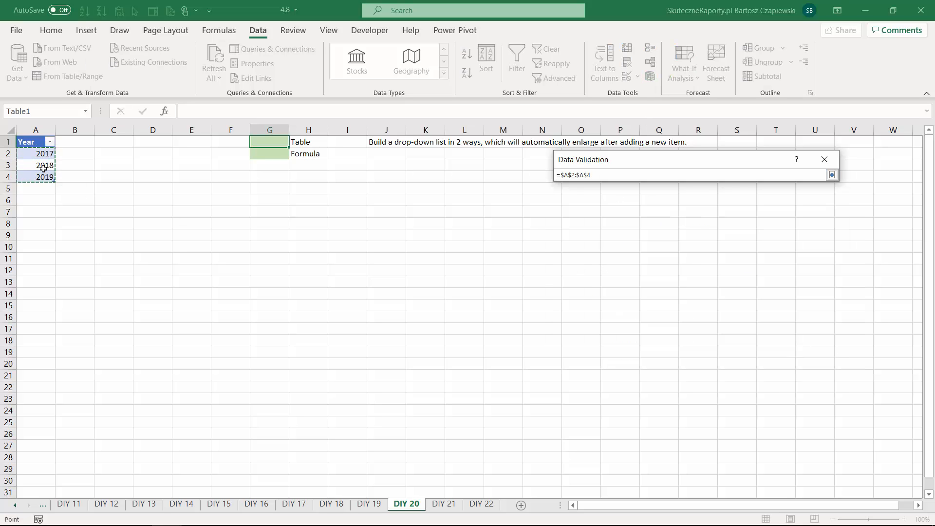
left_click(832, 175)
left_click(744, 340)
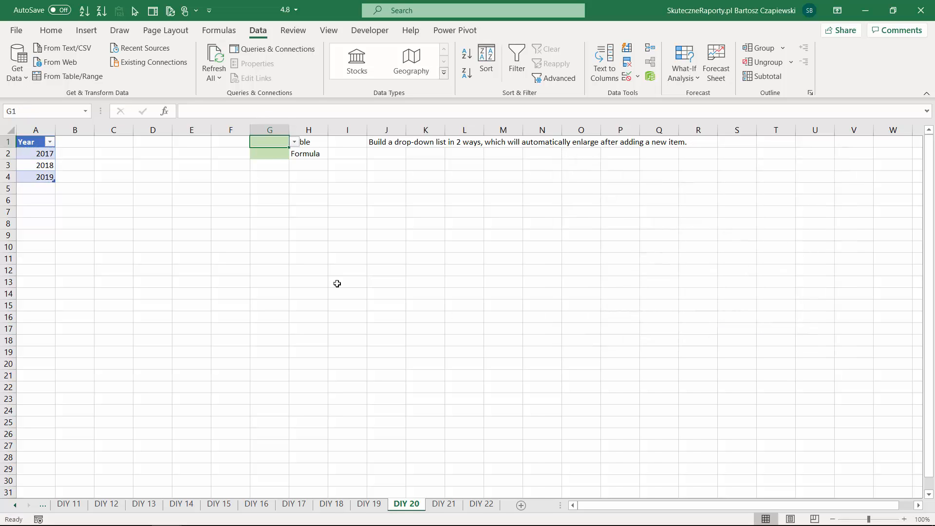
Add 2020 in A5 directly below the year table, and check G1's drop-down list before and after the addition.
left_click(36, 190)
left_click(271, 145)
left_click(294, 143)
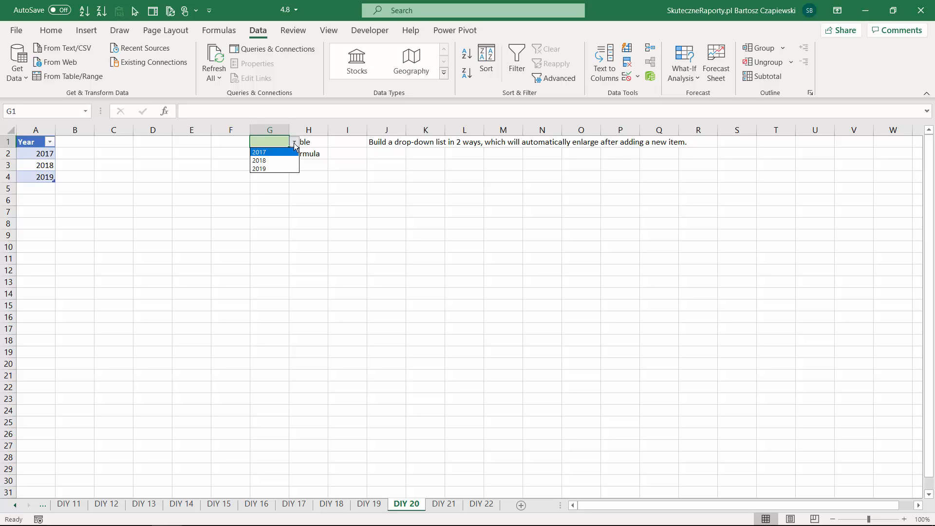
left_click(34, 189)
left_click(33, 189)
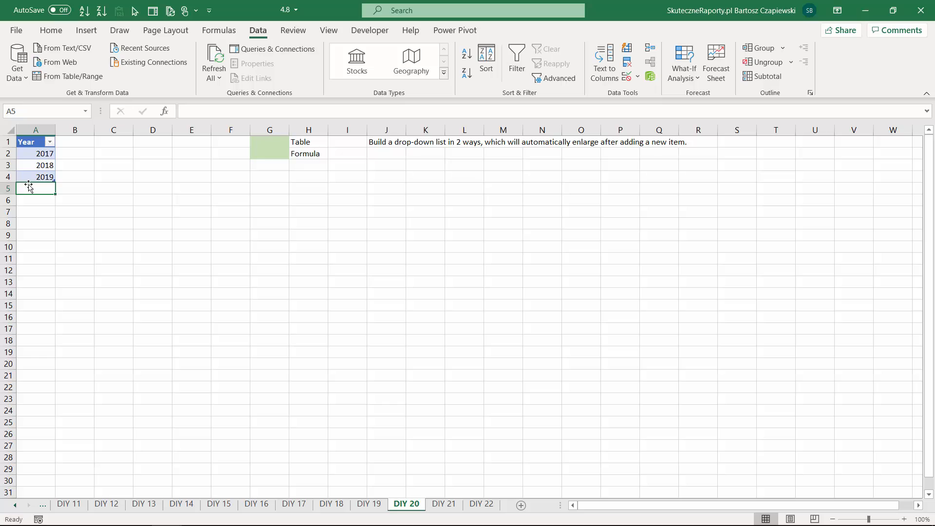
type("2020")
key("Return")
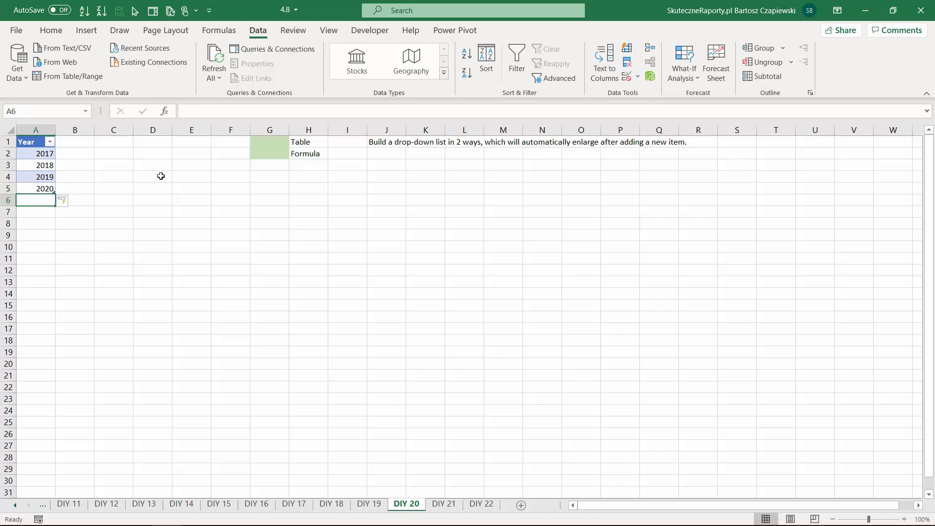
left_click(273, 144)
left_click(294, 142)
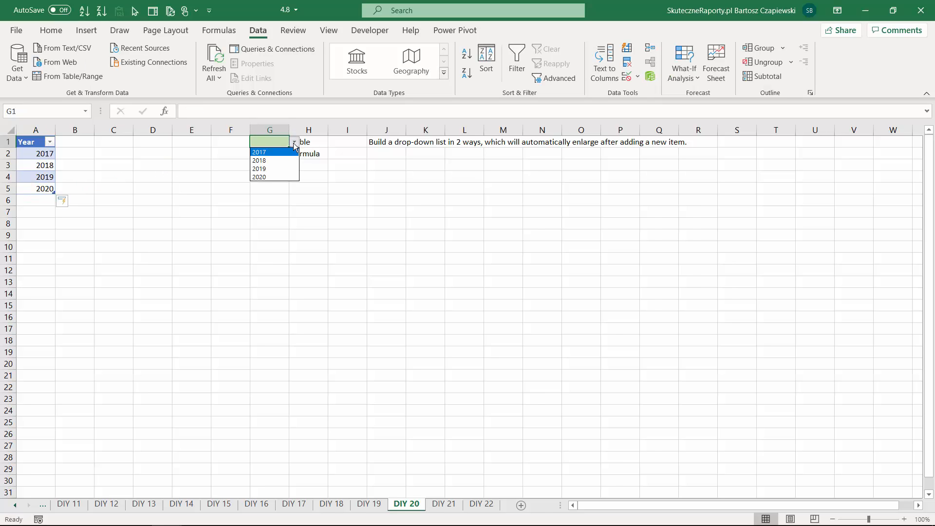
left_click(175, 156)
Enter =COUNTA(A:A) in G5 to count the filled cells of column A.
left_click(275, 189)
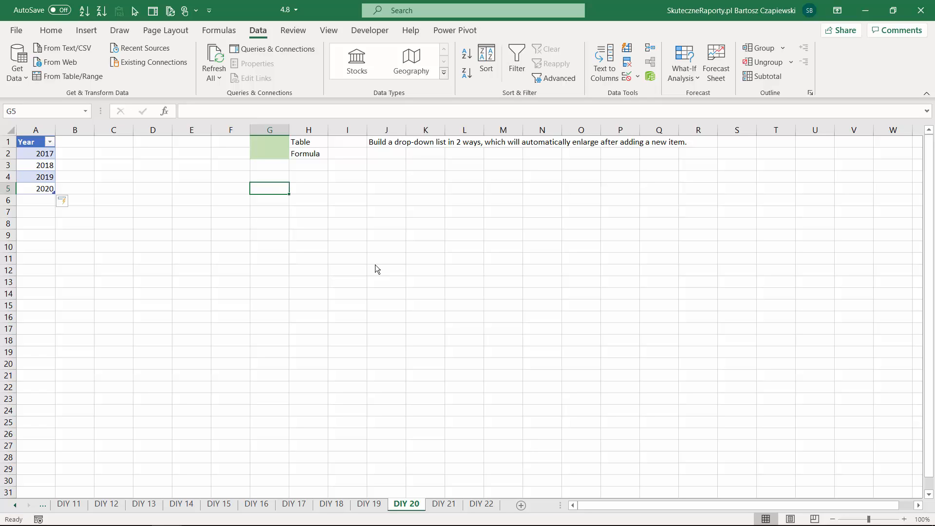
type("=")
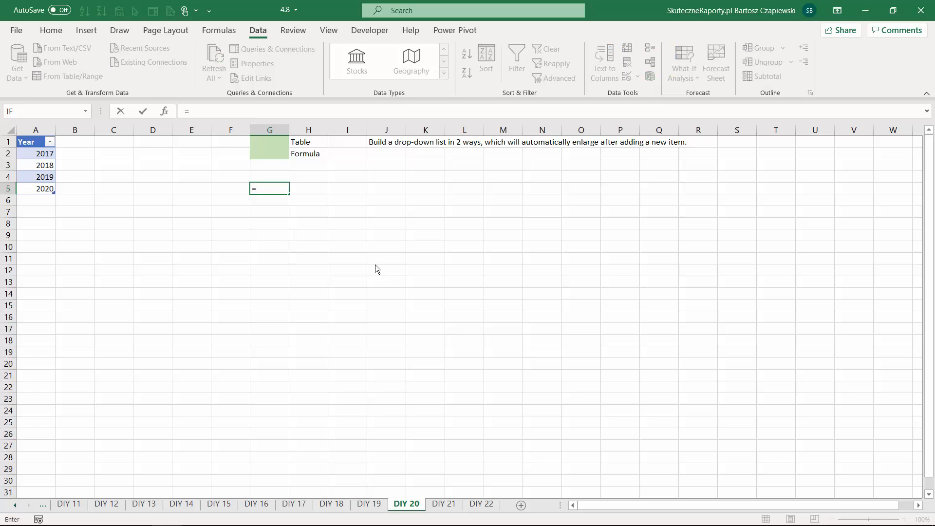
type("coun")
key("Down")
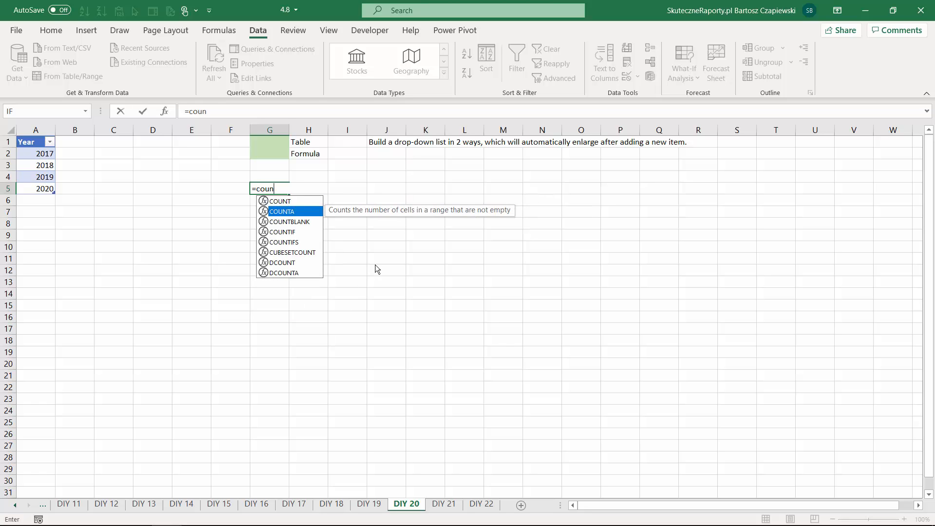
key("Tab")
left_click(33, 129)
type(")")
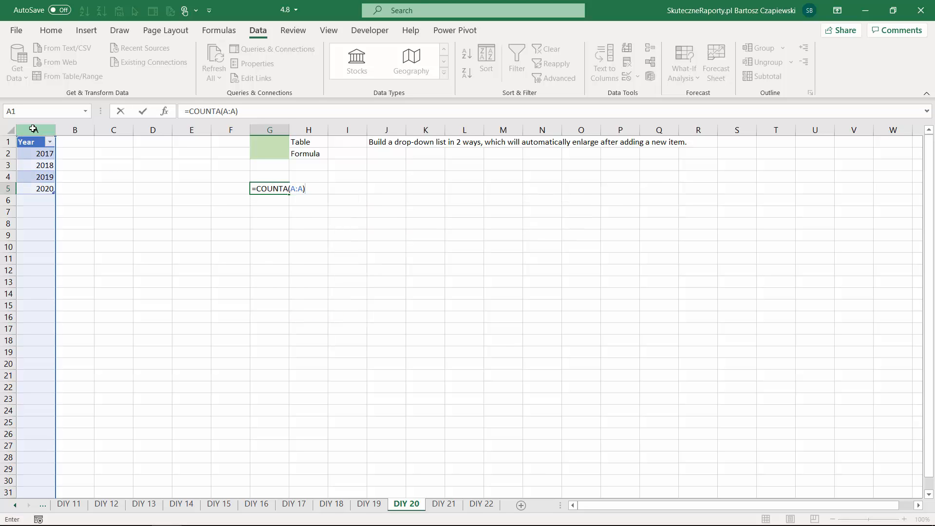
key("Return")
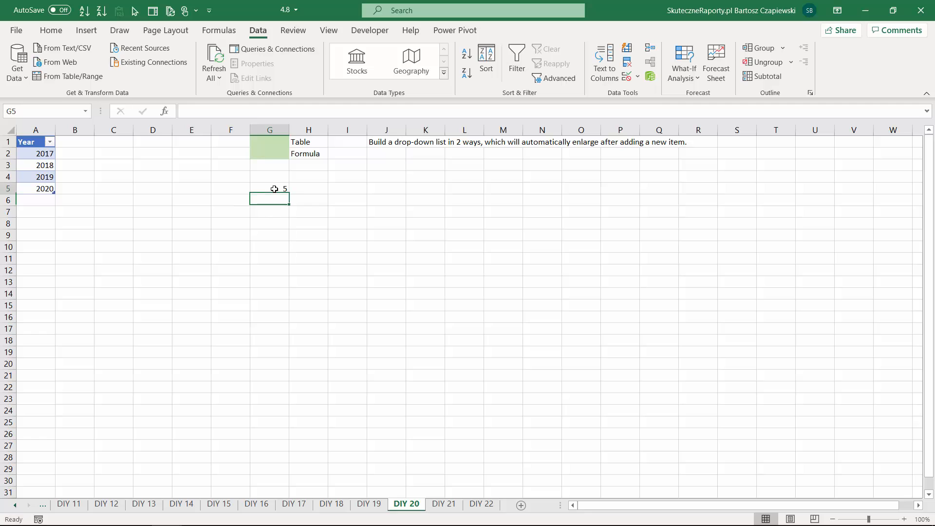
Subtract 1 from the COUNTA formula in G5 to exclude the header.
left_click(274, 189)
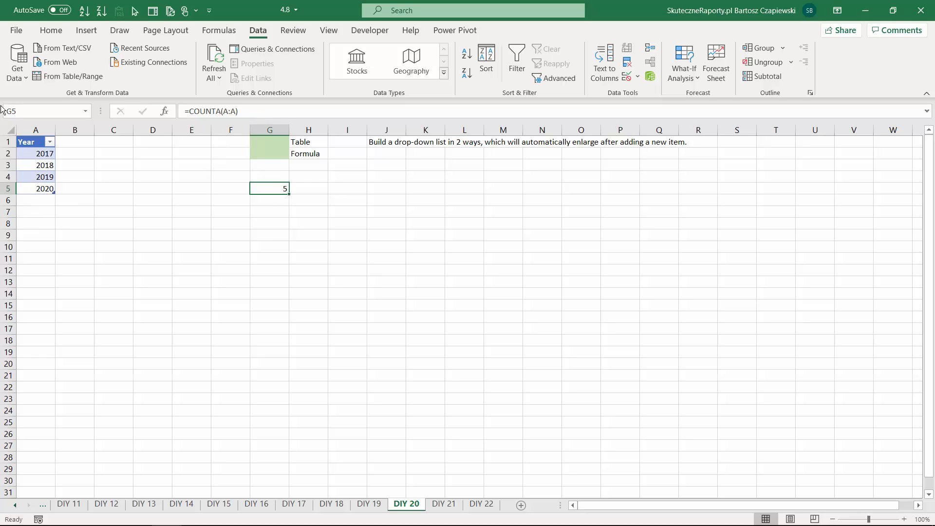
left_click(251, 110)
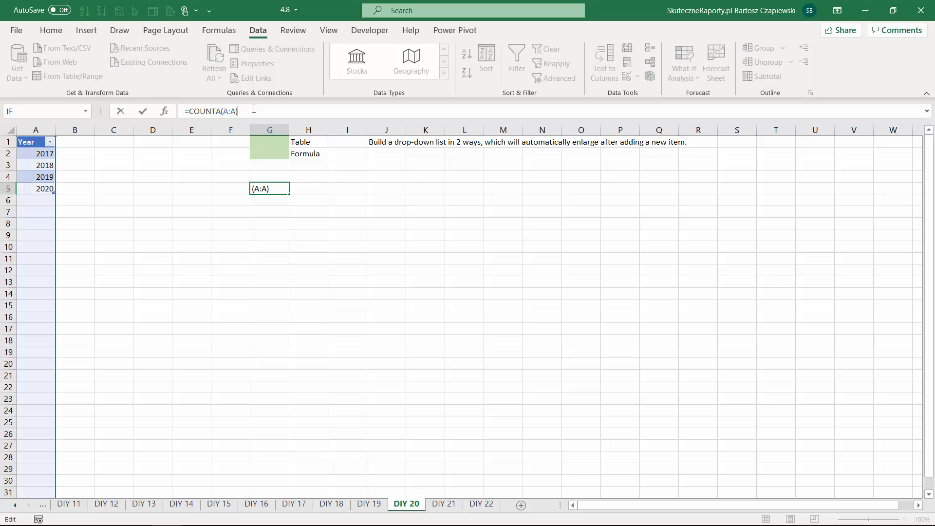
type("-1")
key("Return")
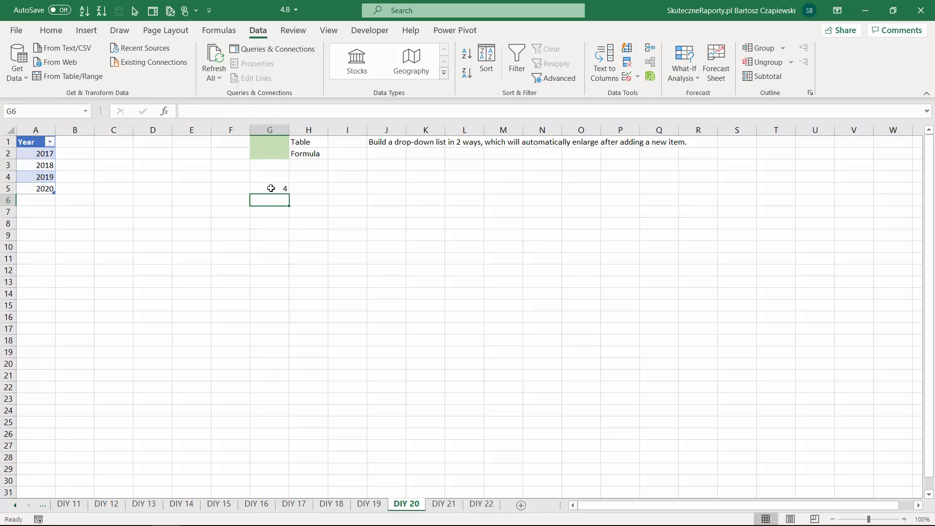
Wrap the count in G5 in OFFSET as its height, giving =OFFSET(A2;0;0;COUNTA(A:A)-1), and enter the formula.
left_click(271, 189)
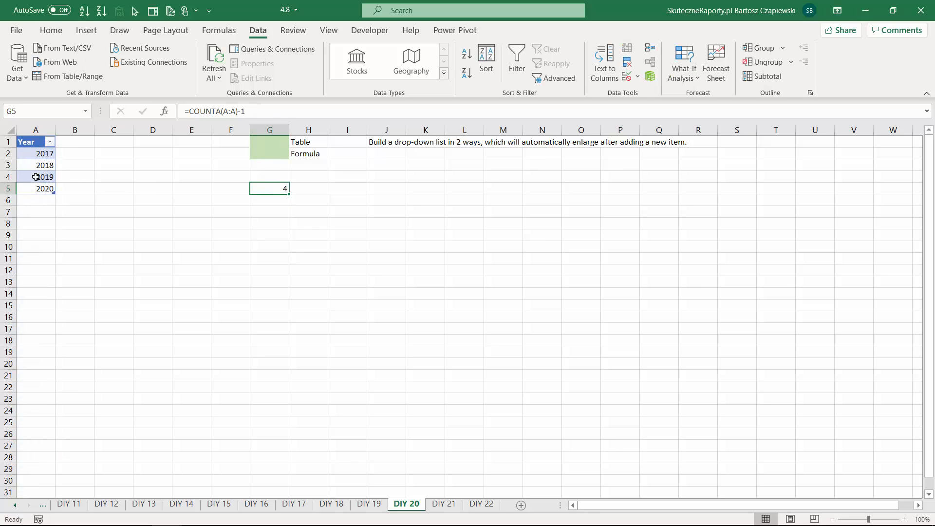
left_click(189, 111)
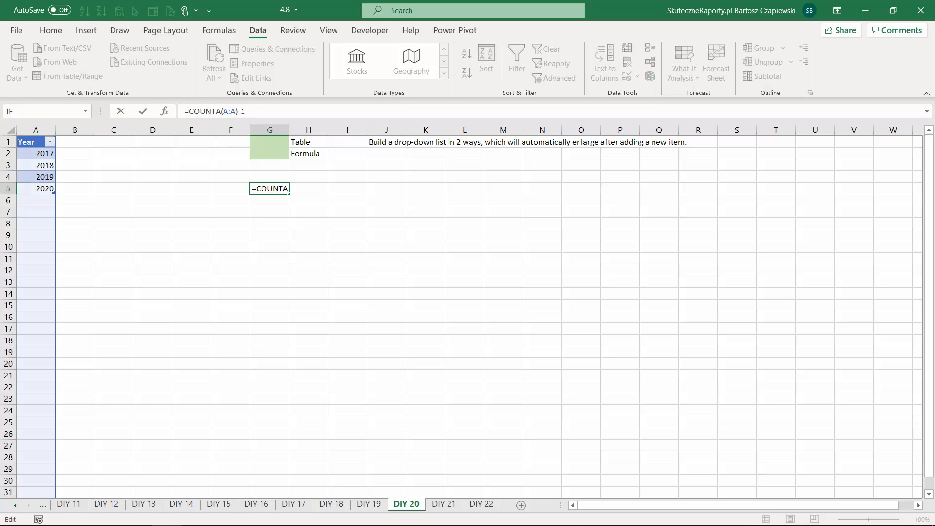
type("OFFSET(")
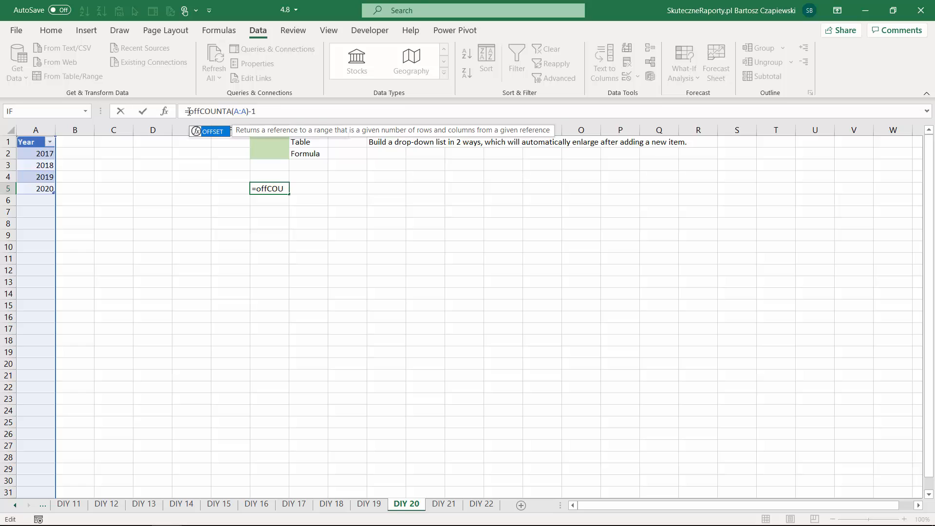
left_click(40, 154)
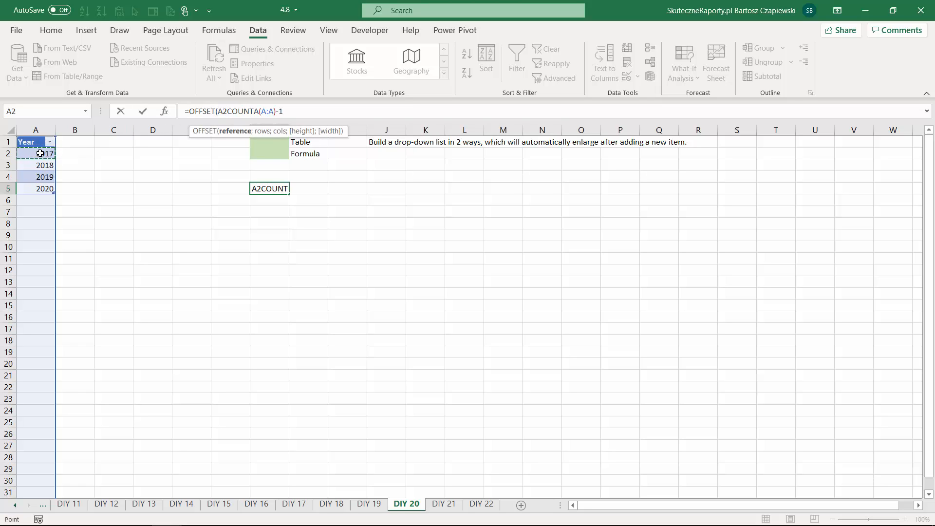
type(";")
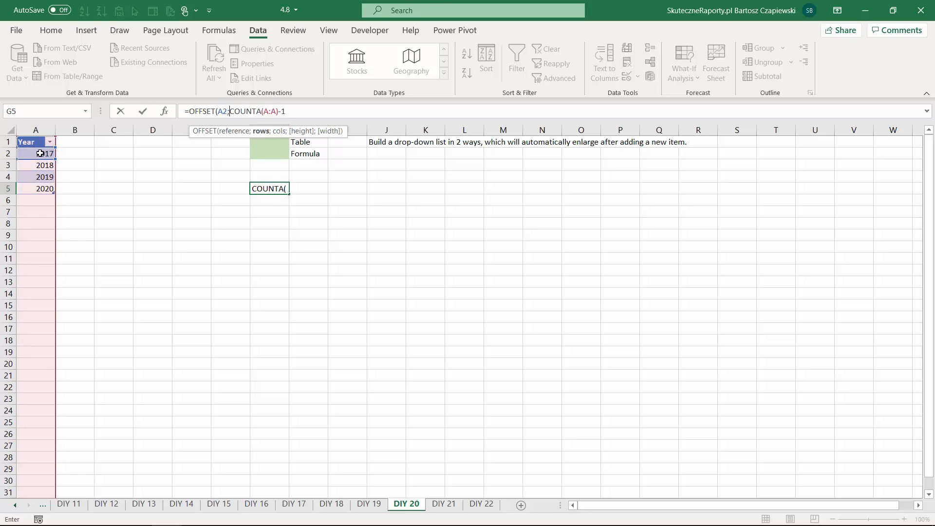
type("0")
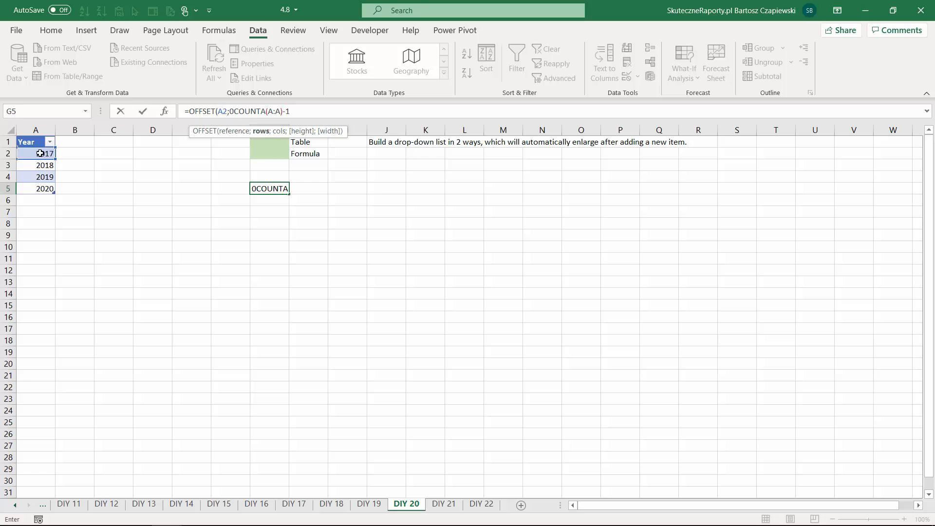
type(";")
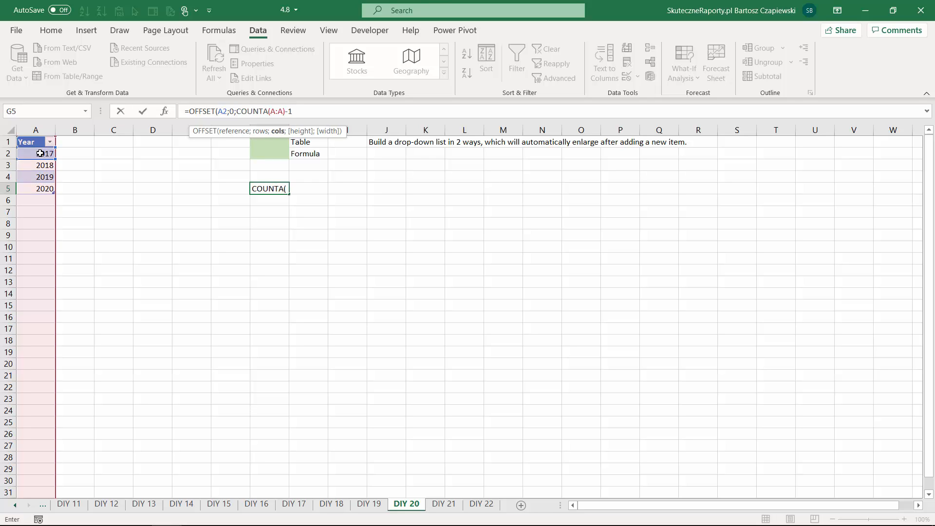
type("0;")
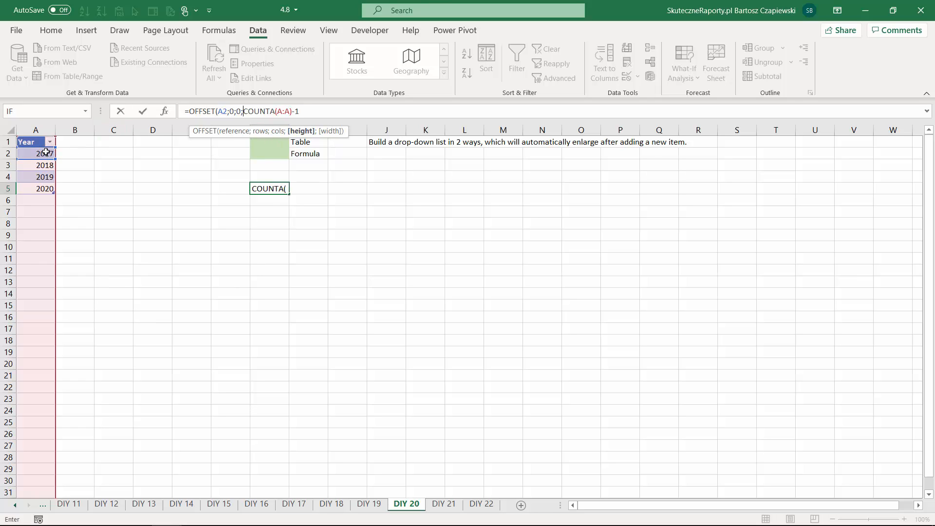
left_click(307, 111)
type(")")
key("ctrl+Return")
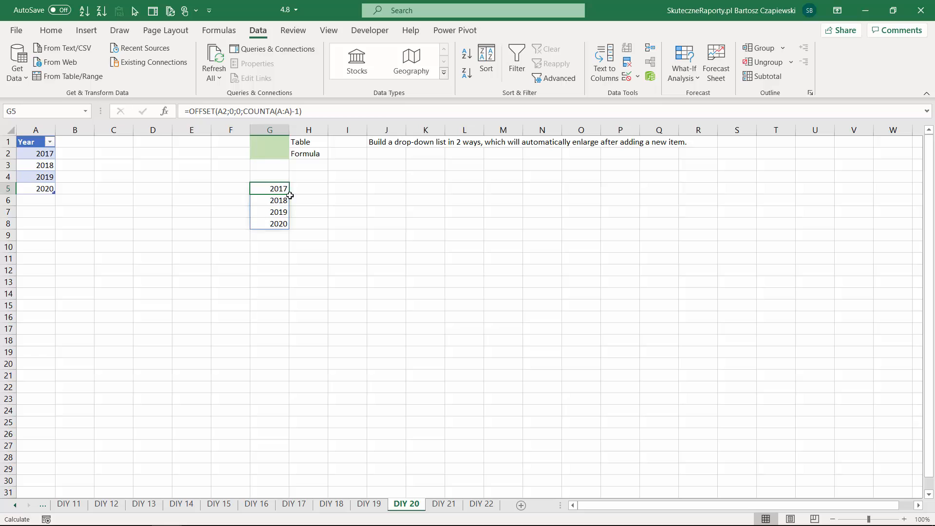
Add 2021 in A6 directly below the year table.
left_click(47, 199)
type("202")
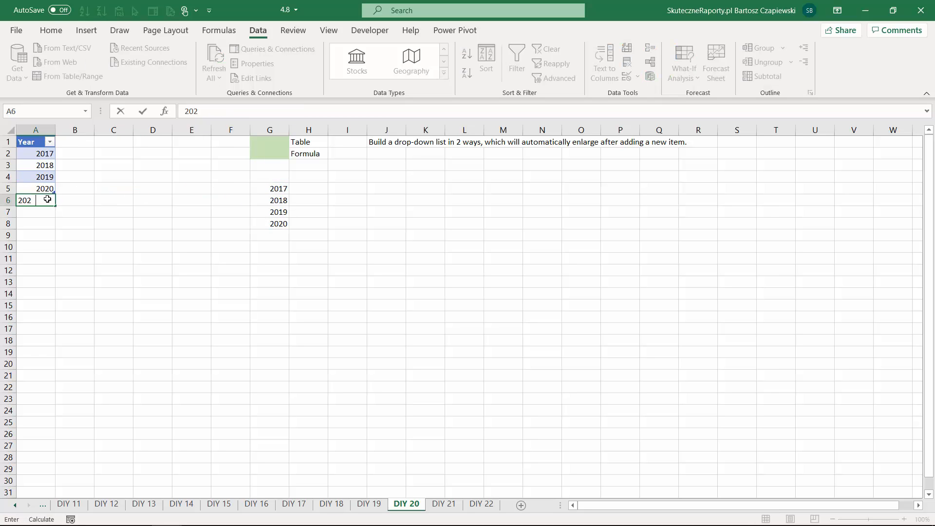
type("1")
key("Return")
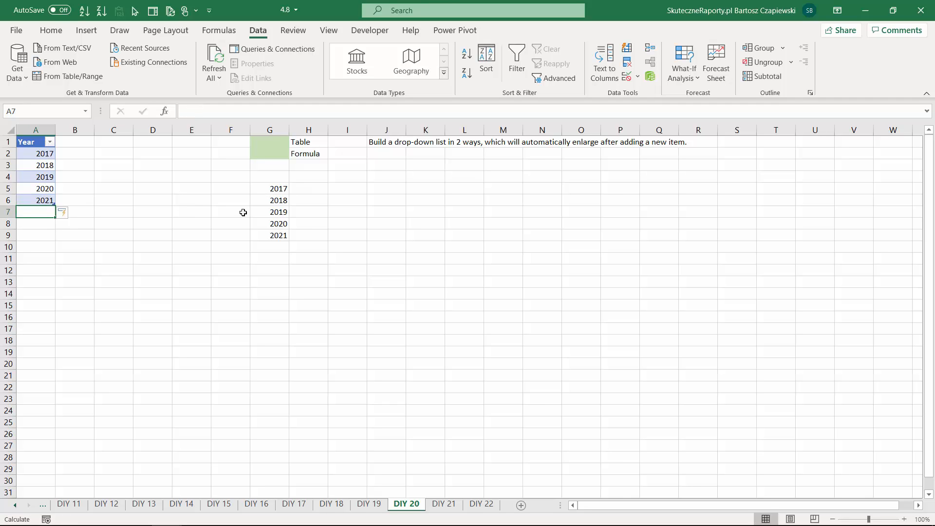
Copy the OFFSET formula text of G5 without its equals sign, leaving the cell unchanged.
left_click(280, 237)
left_click_drag(303, 111, 191, 112)
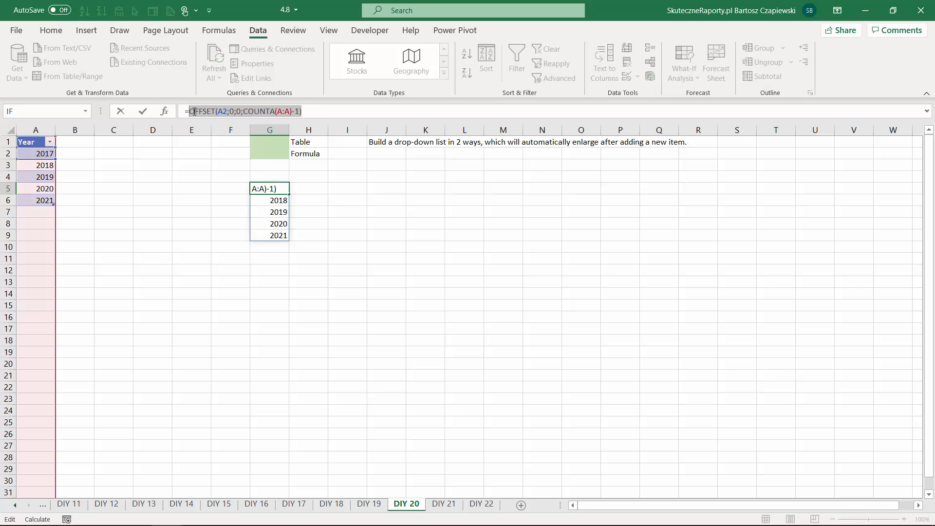
key("Escape")
Start a new workbook-scope name called range, paste the copied OFFSET formula as its reference, and widen the dialog.
left_click(278, 151)
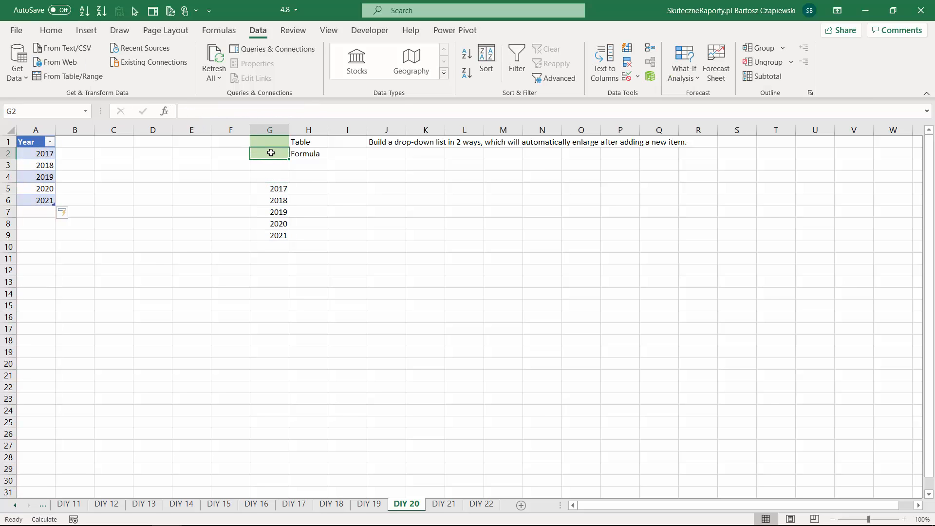
left_click(219, 30)
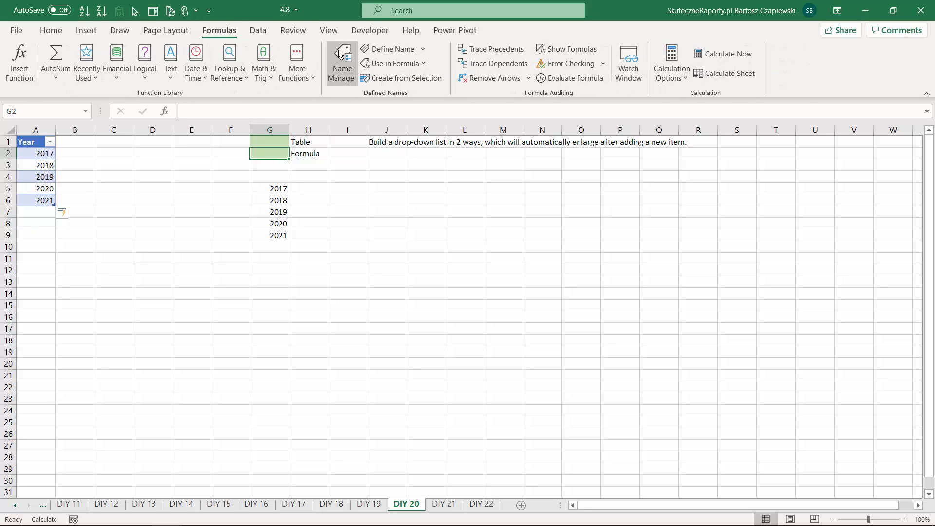
left_click(404, 50)
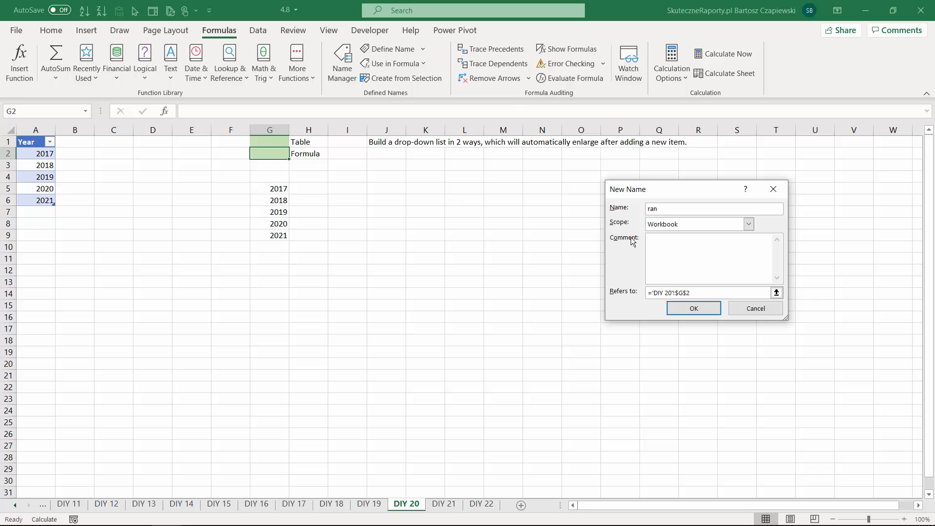
left_click_drag(723, 293, 533, 290)
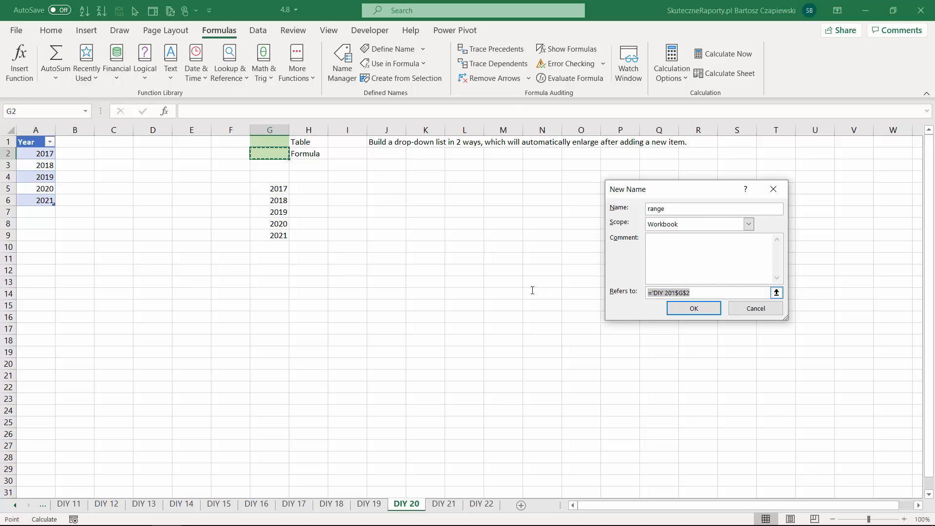
key("ctrl+v")
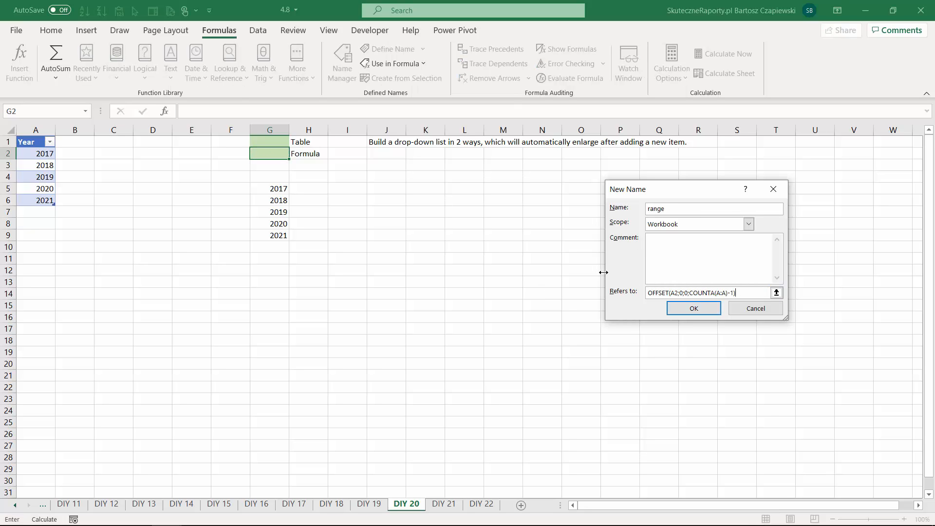
left_click_drag(606, 273, 511, 273)
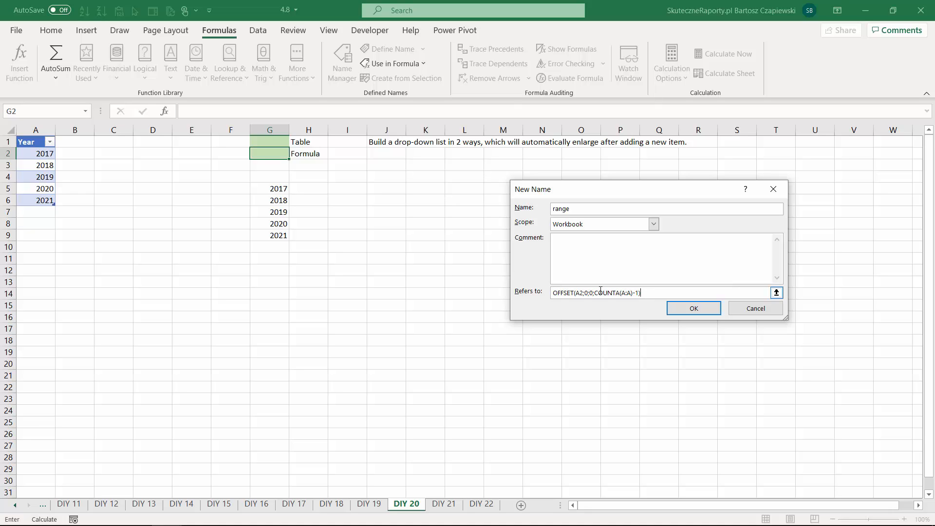
Make the name's reference absolute and prefix the equals sign, giving =OFFSET($A$2;0;0;COUNTA($A:$A)-1), and save the name.
key("F4")
left_click(639, 293)
key("F4")
left_click(554, 294)
type("=")
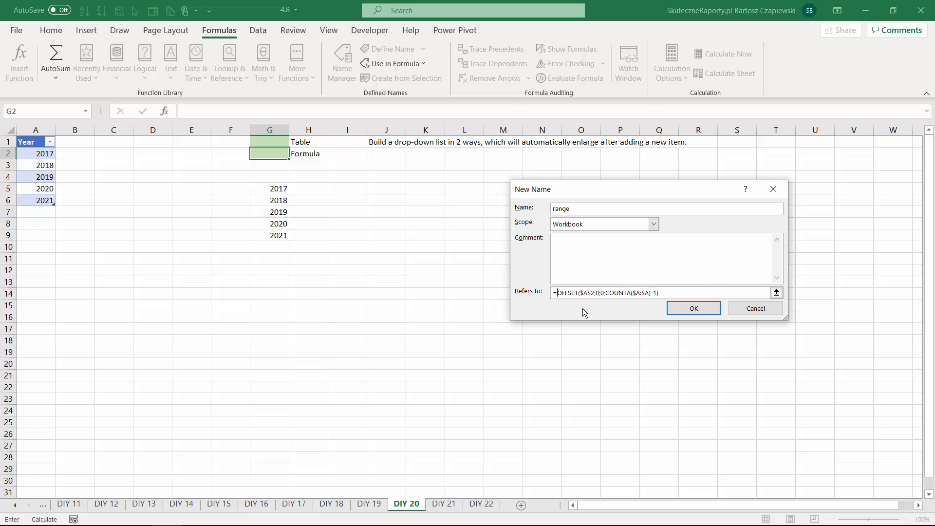
left_click(695, 309)
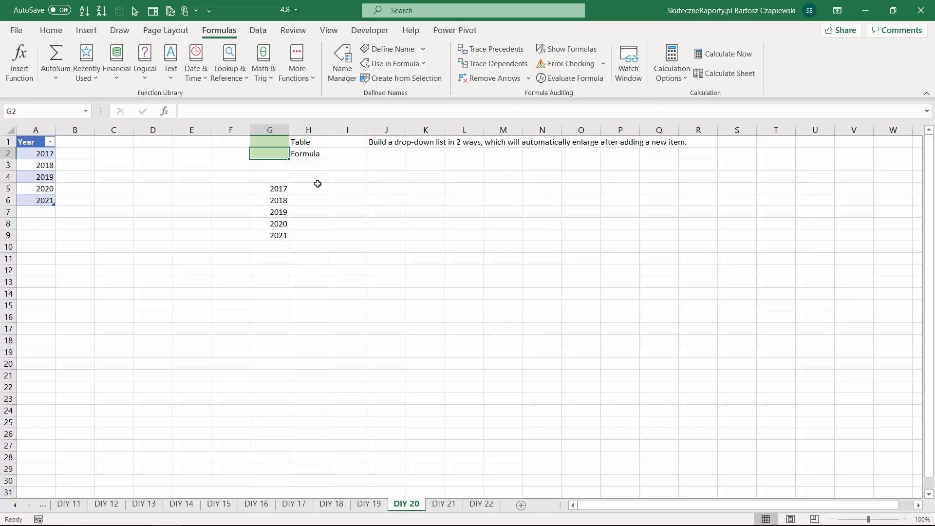
Go to the defined name range to check which cells it covers.
left_click(366, 222)
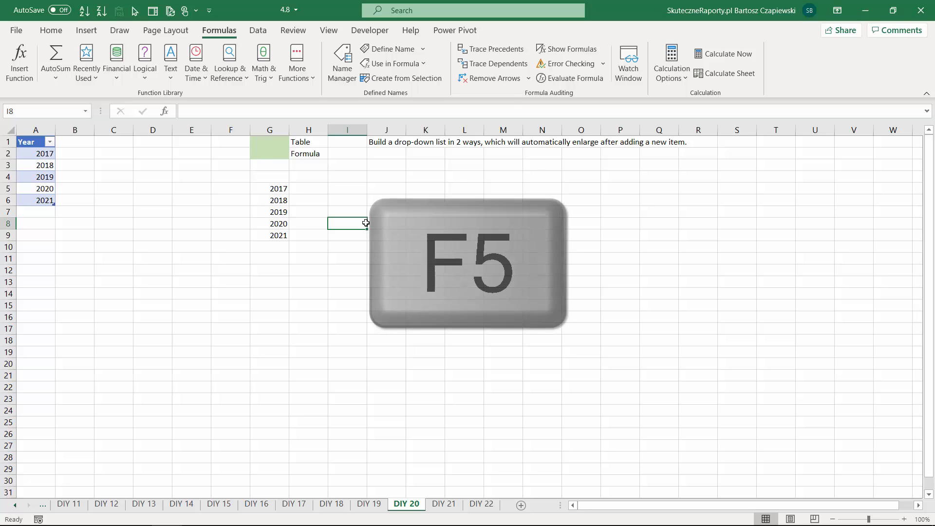
key("F5")
type("range")
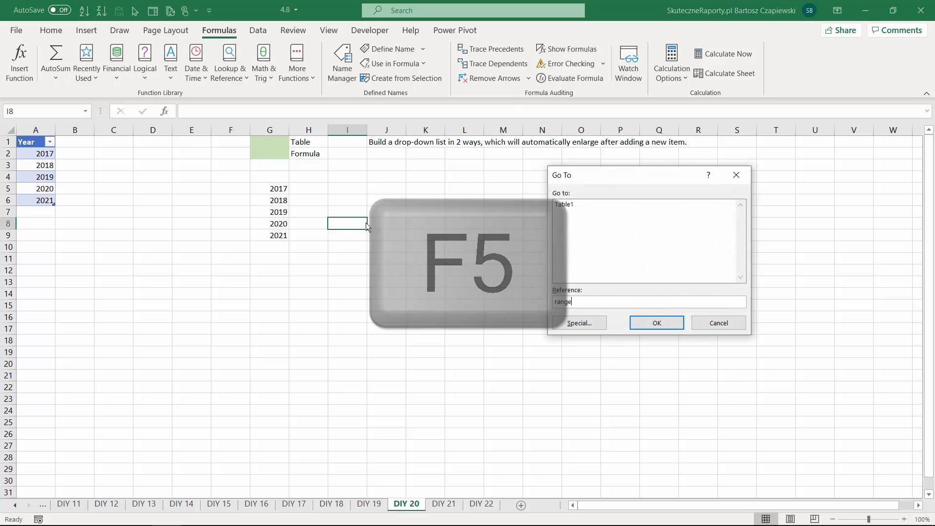
key("Return")
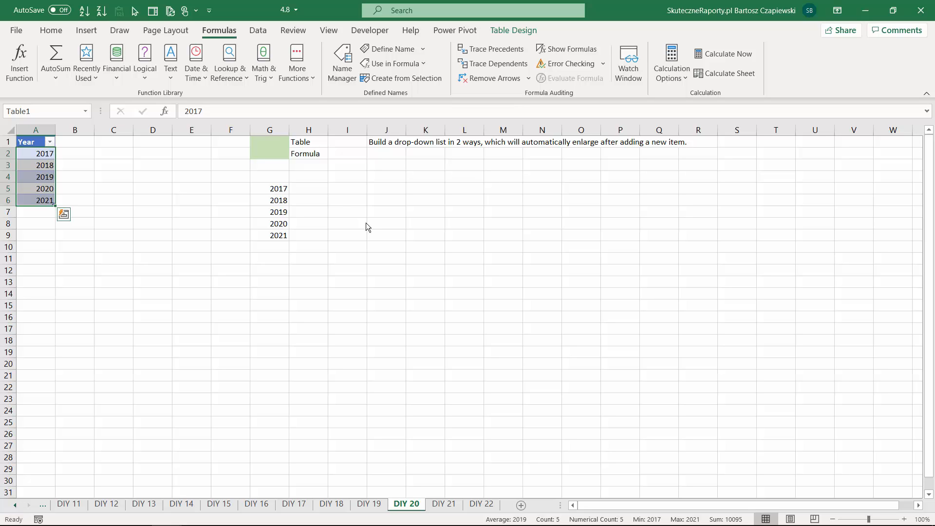
left_click(336, 207)
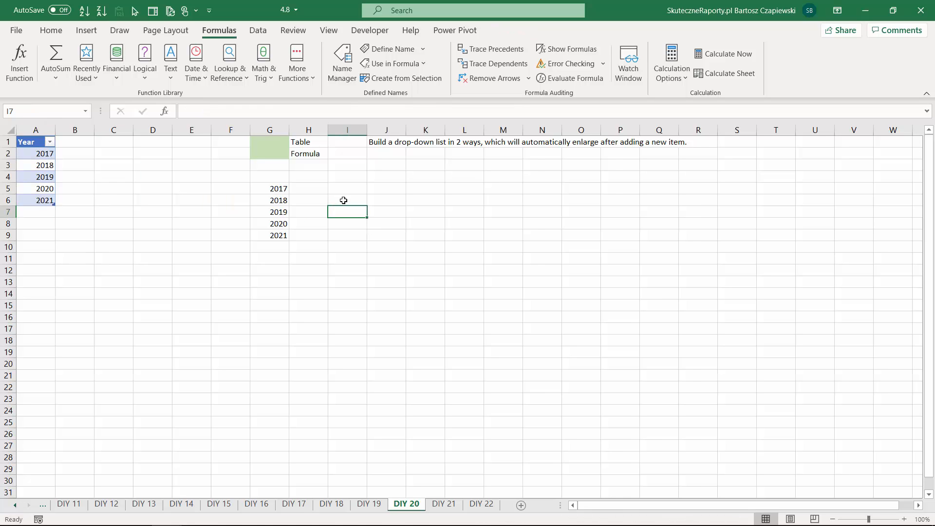
Add a list data validation to G2 with =range as its source.
left_click(270, 153)
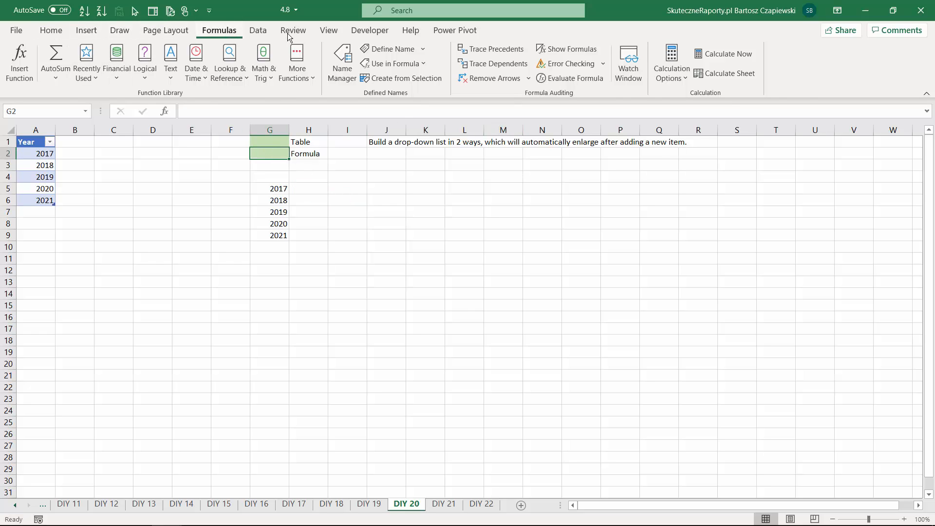
left_click(258, 30)
left_click(637, 77)
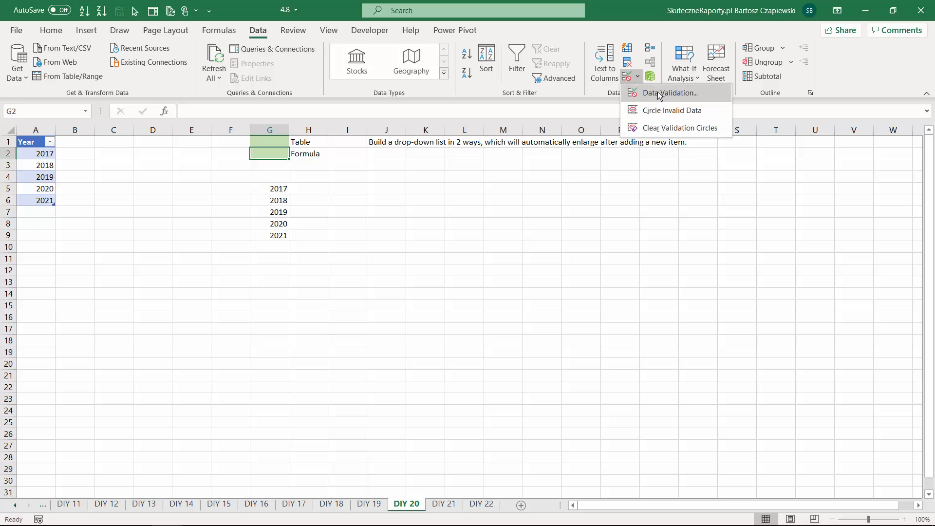
left_click(658, 95)
left_click(608, 222)
left_click(550, 258)
left_click(543, 278)
type("=")
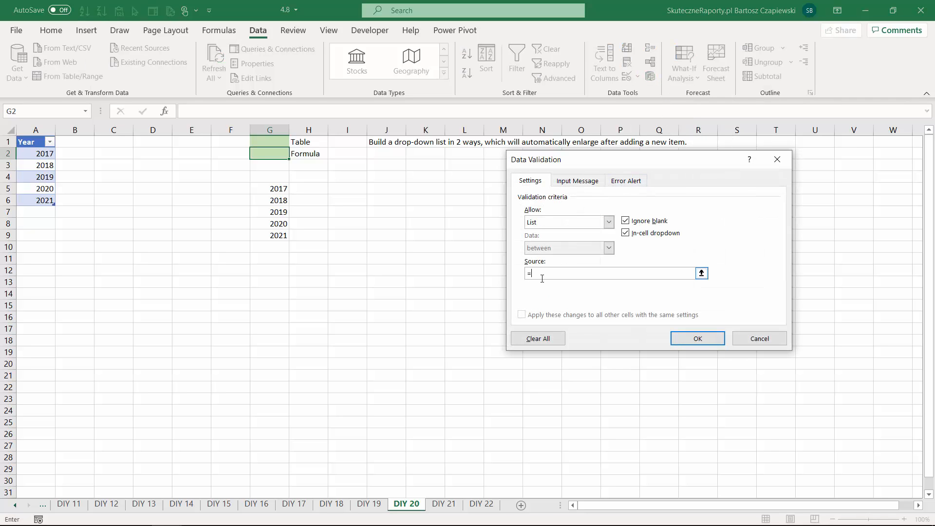
type("range")
left_click(691, 341)
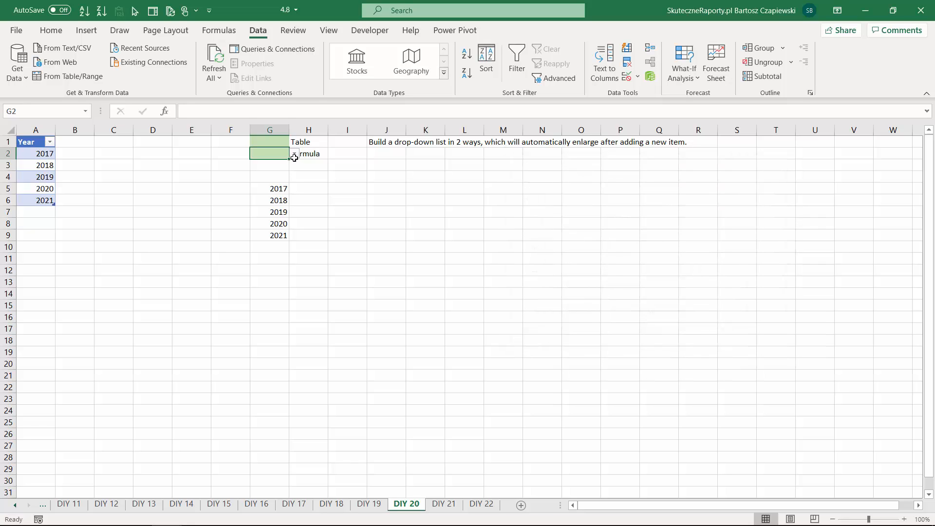
Add 2022 in A7 below the year table, and check G2's drop-down list before and after the addition.
left_click(295, 153)
left_click(24, 214)
left_click(23, 213)
type("2022")
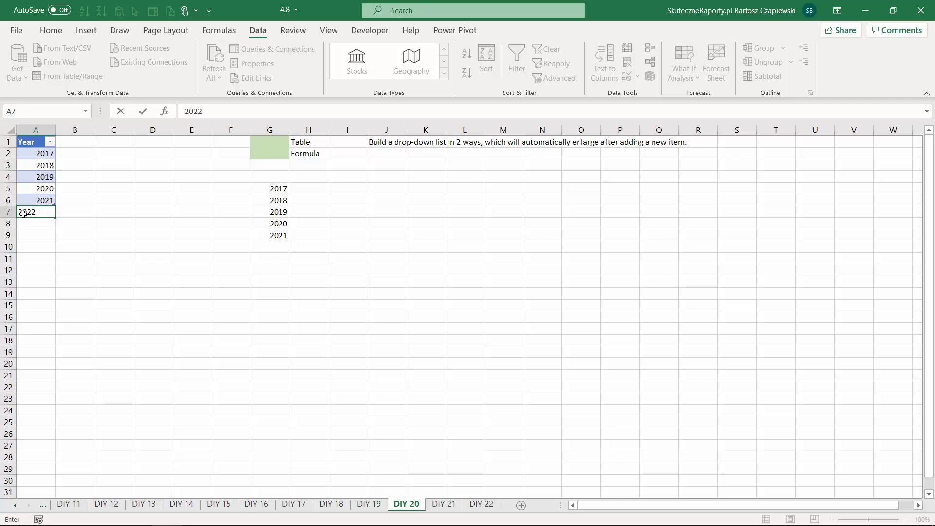
key("Return")
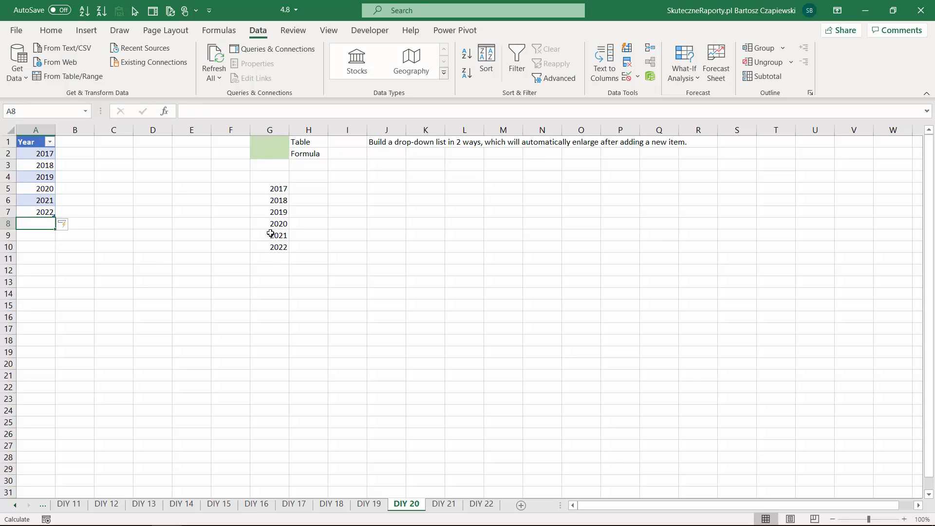
left_click(269, 153)
left_click(294, 154)
left_click(319, 177)
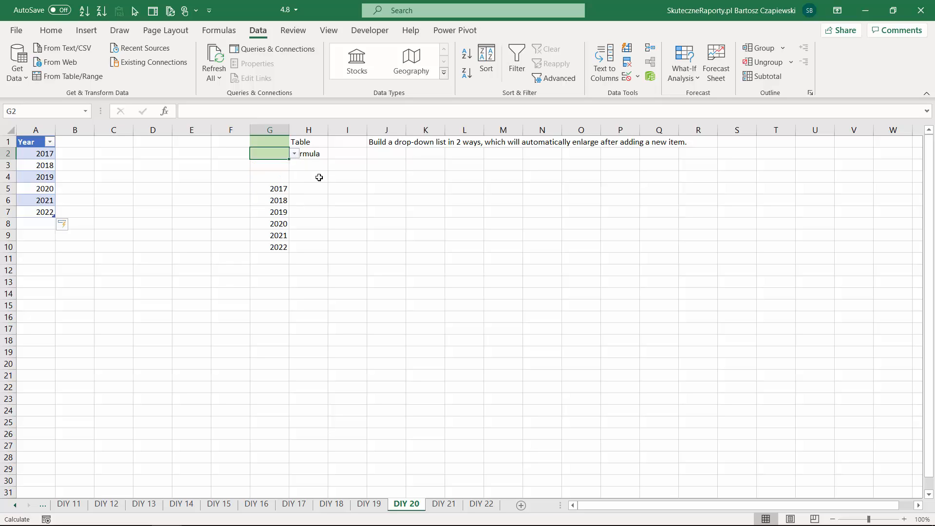
left_click(315, 183)
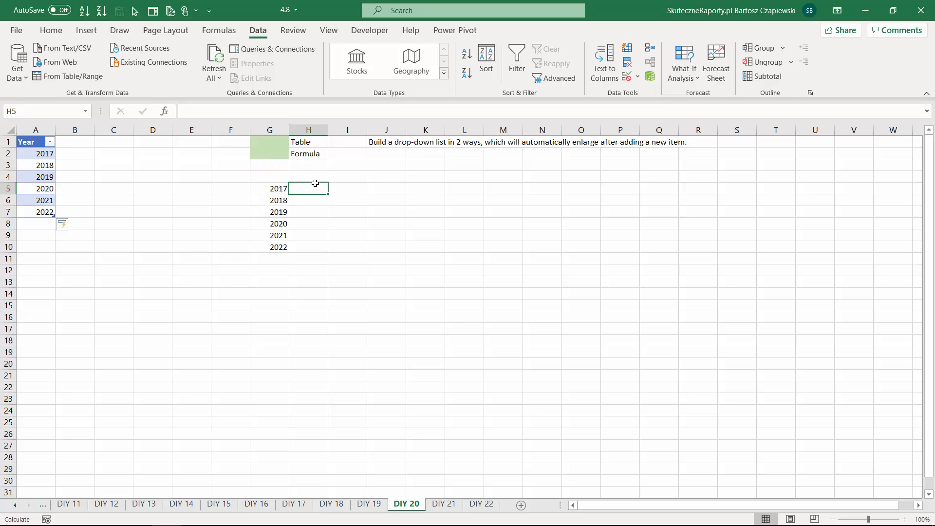
On the DIY 21 sheet, add a list data validation to category cell G1 with source =$A$2:$A$3.
key("ctrl+Page_Down")
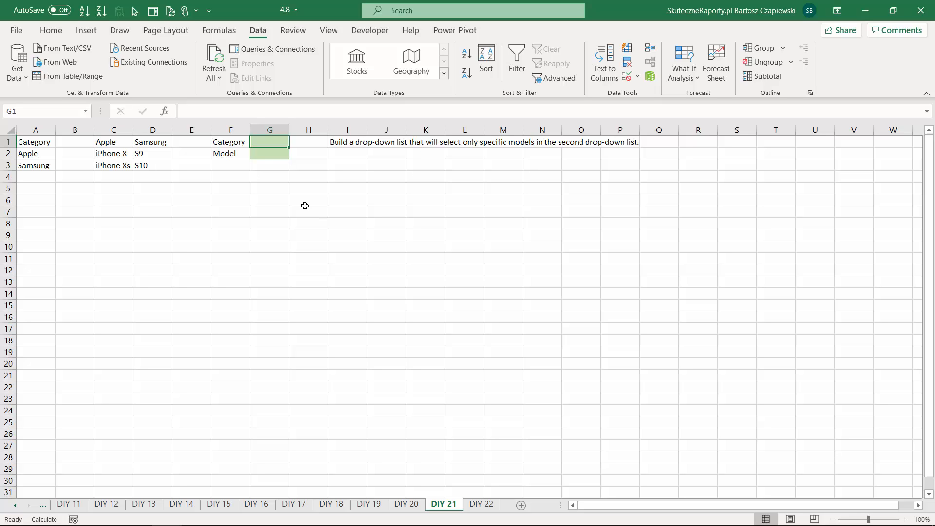
left_click(259, 155)
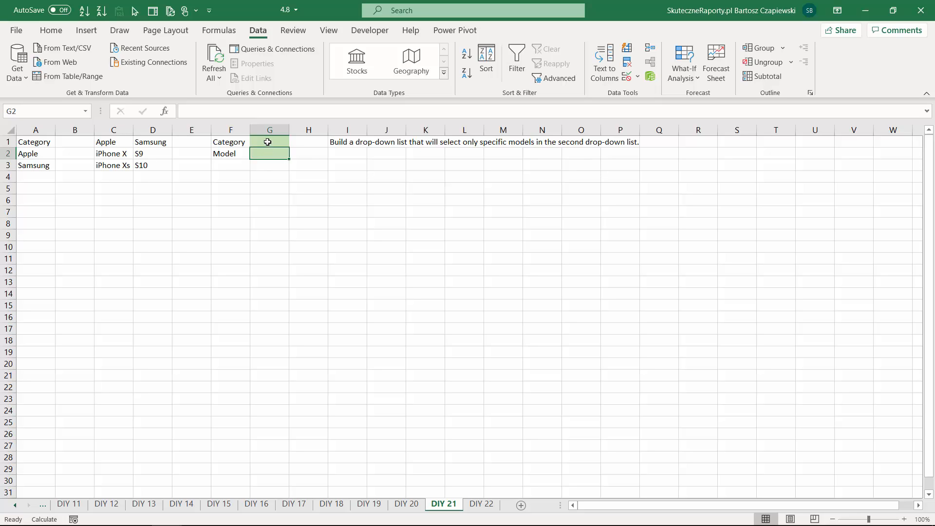
left_click(267, 142)
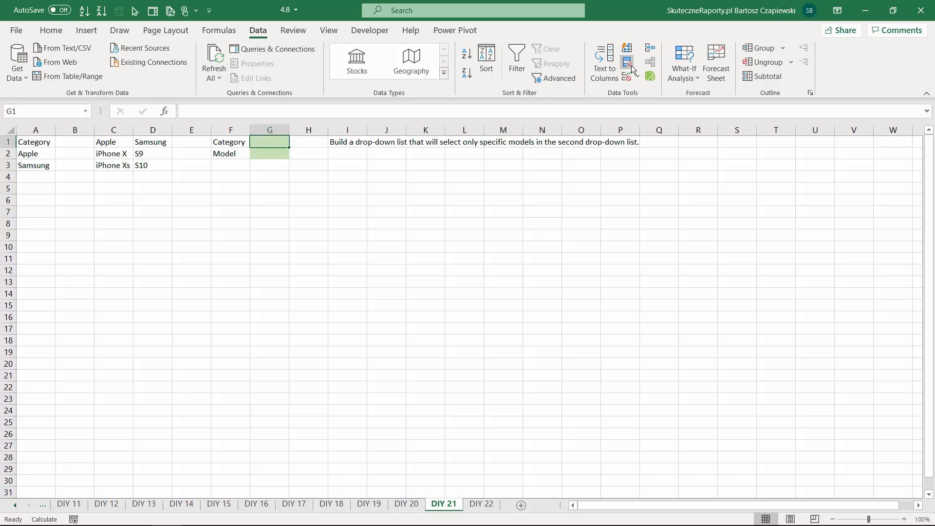
left_click(633, 69)
left_click(651, 93)
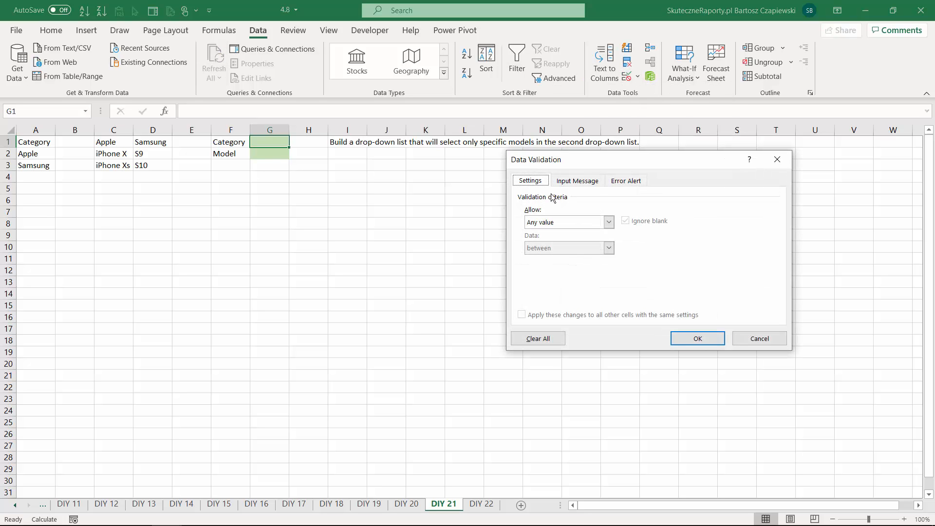
left_click(609, 222)
left_click(553, 258)
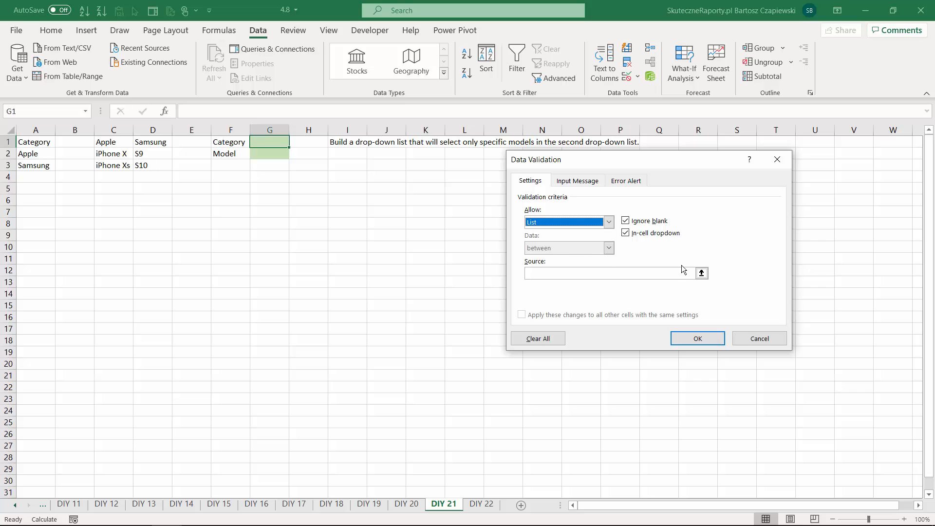
left_click(701, 273)
left_click_drag(35, 155, 35, 162)
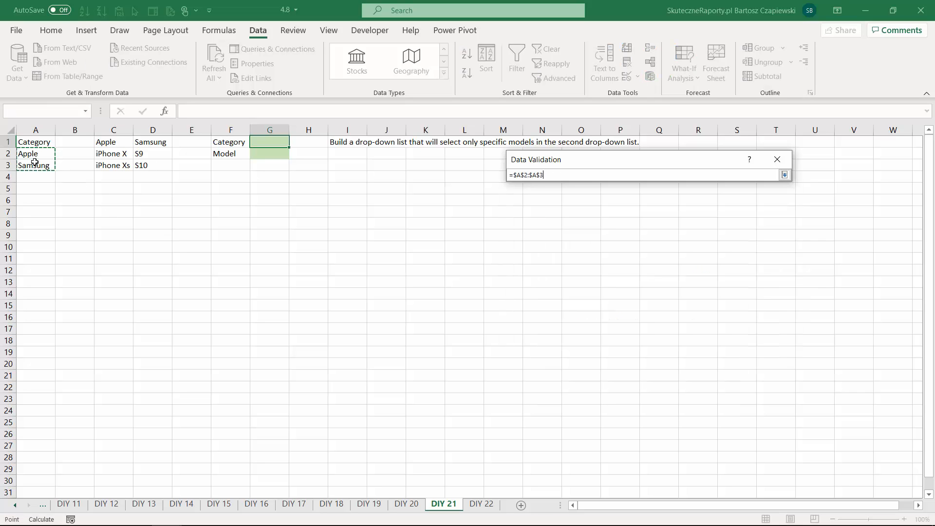
left_click(785, 175)
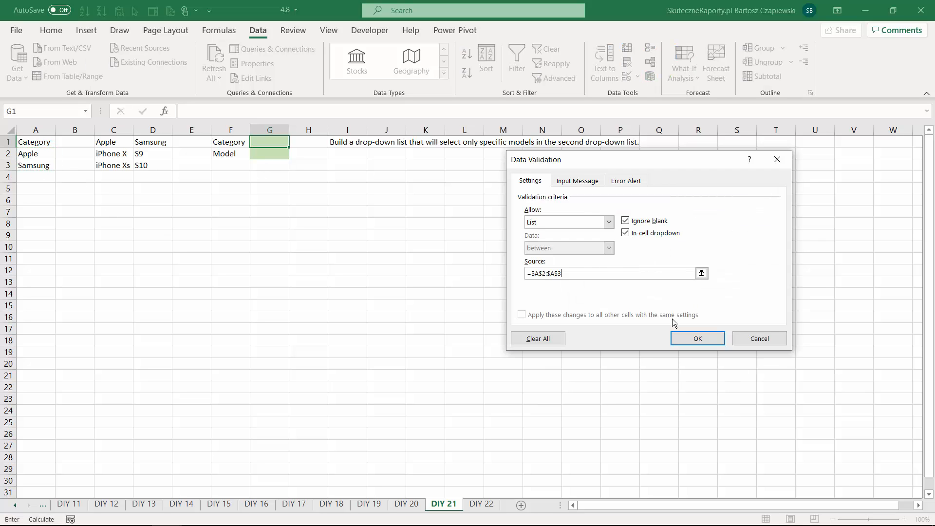
left_click(687, 340)
Check the choices in G1's category drop-down list and pick Apple.
left_click(294, 141)
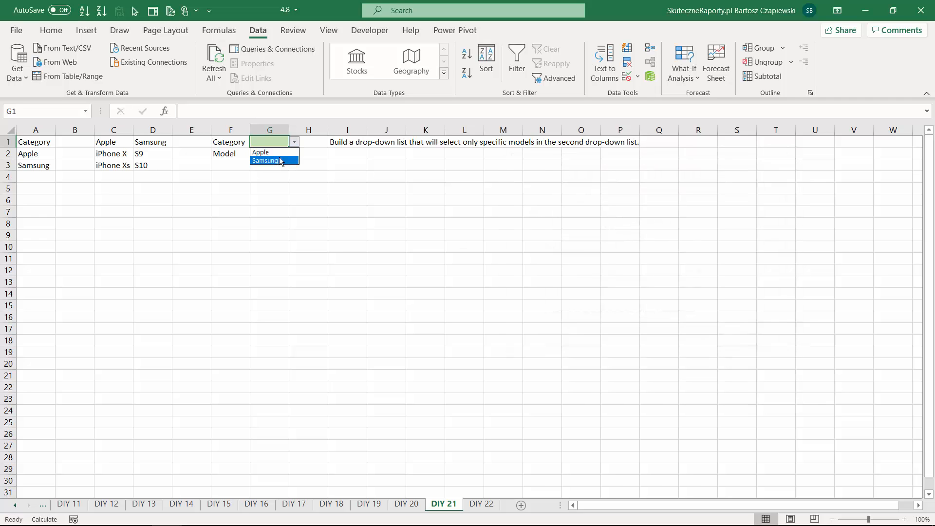
key("Escape")
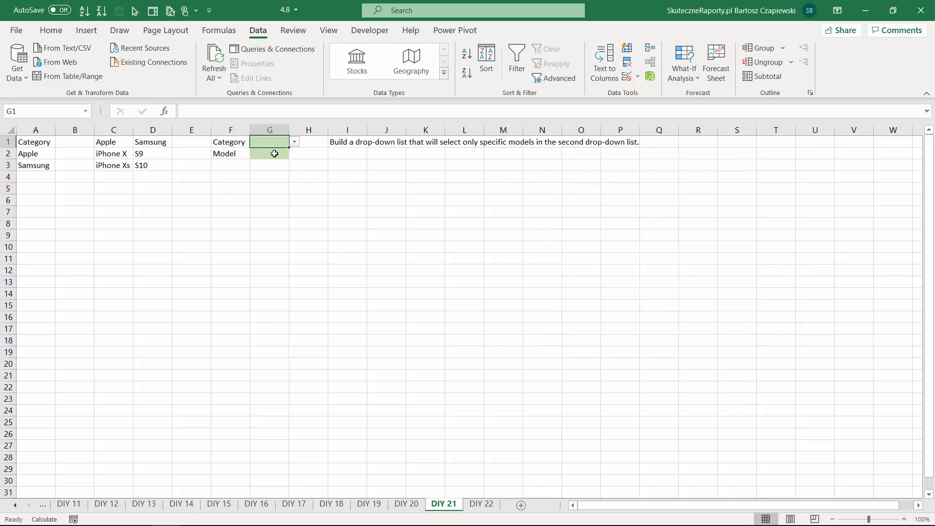
left_click(294, 142)
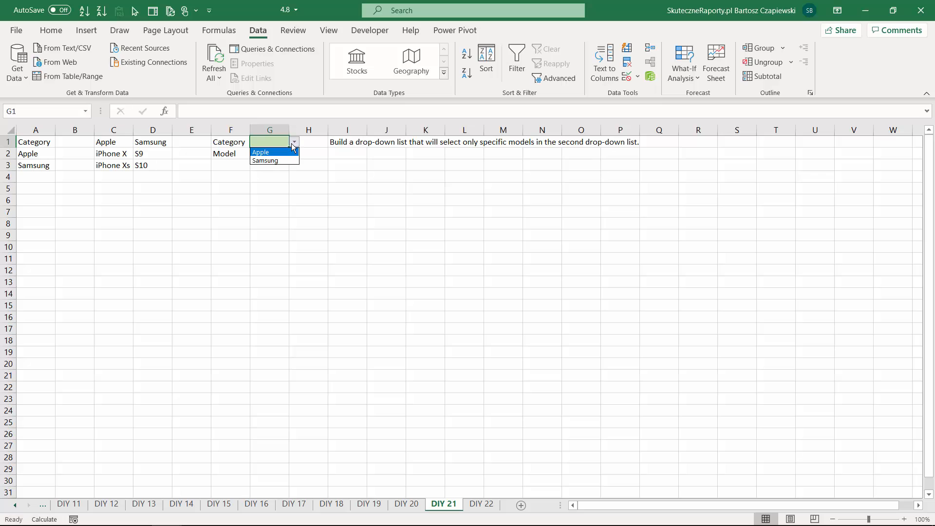
left_click(278, 153)
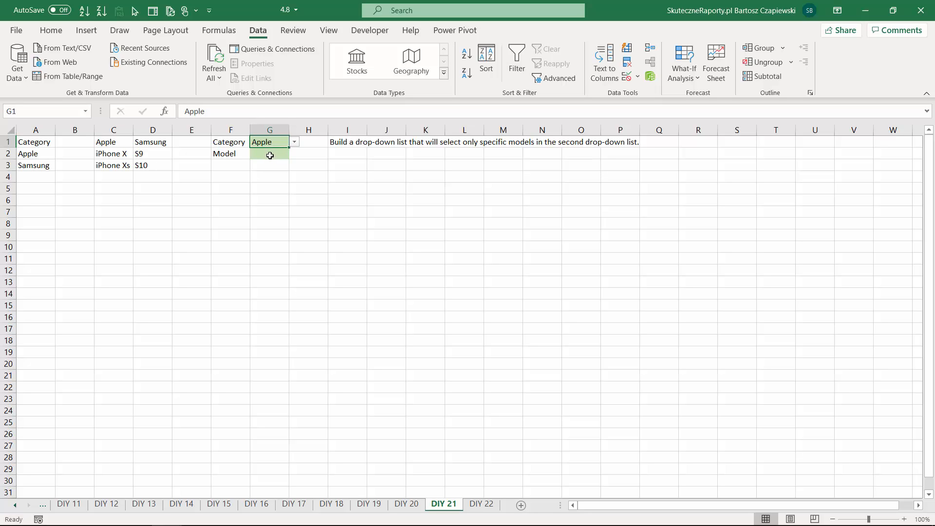
Name the model range C2:C3 Apple and the model range D2:D3 Samsung.
left_click_drag(117, 153, 115, 166)
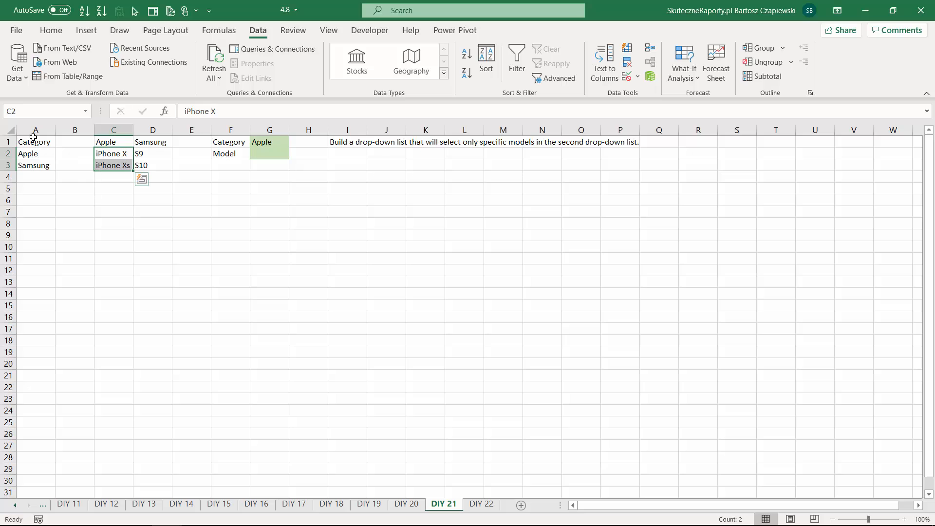
left_click(30, 108)
type("Apple")
key("Return")
left_click_drag(142, 154, 142, 164)
left_click(31, 111)
type("Sam")
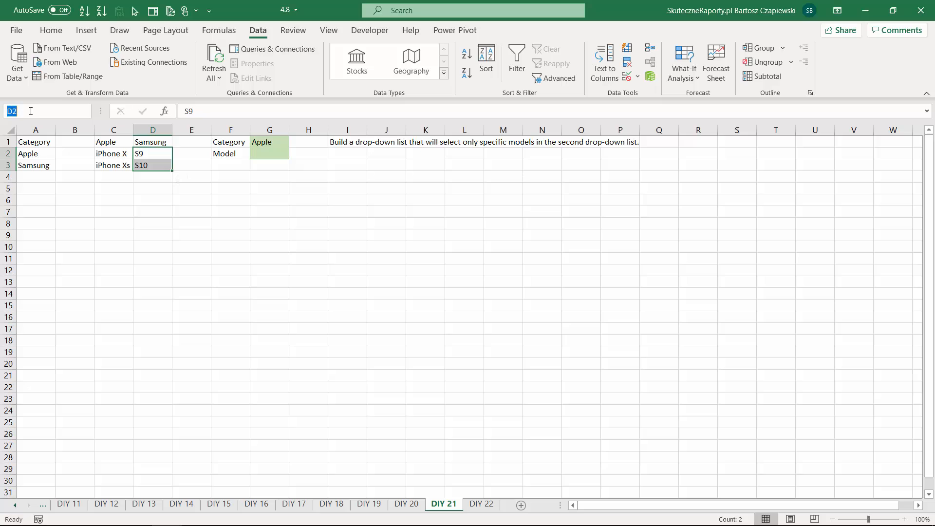
type("sung")
key("Return")
Define a workbook name called name that refers to =indirect('DIY 21'!$G$1).
left_click(219, 30)
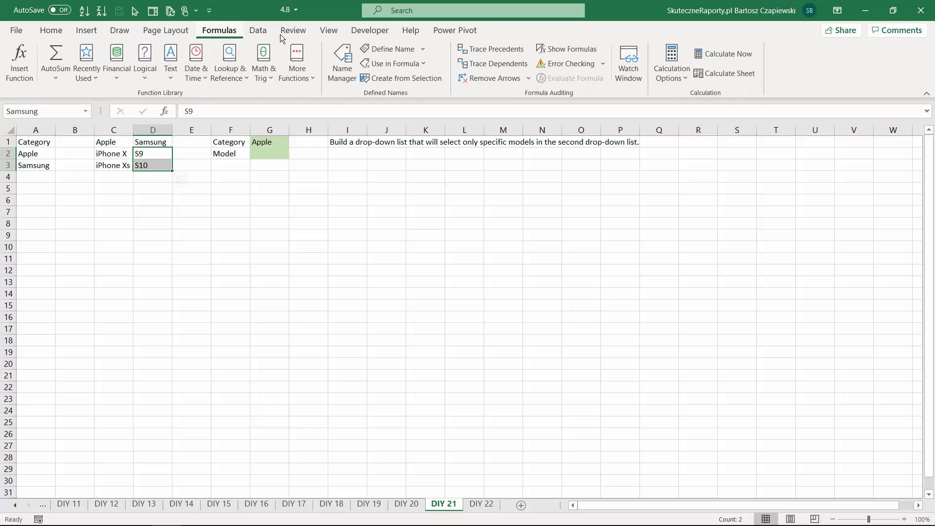
left_click(391, 51)
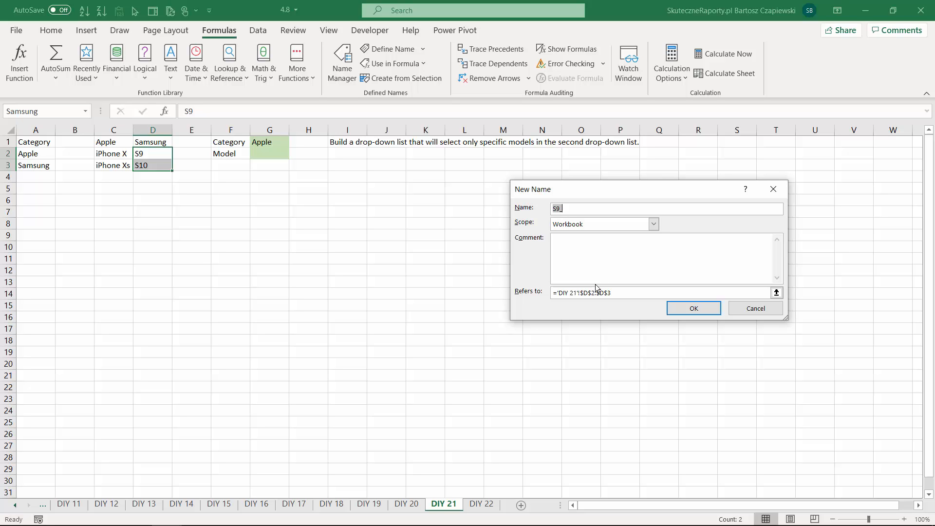
type("name")
left_click_drag(614, 294, 540, 294)
type("=indirect(")
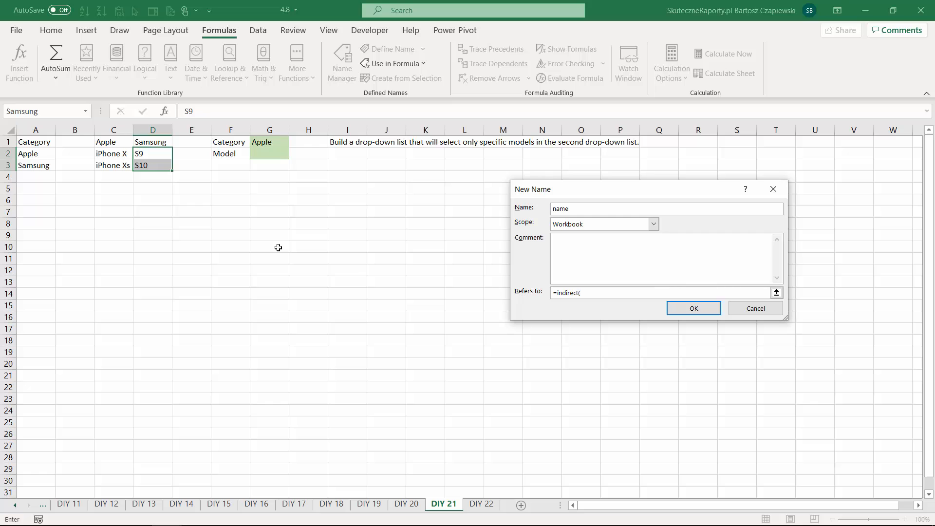
left_click(275, 142)
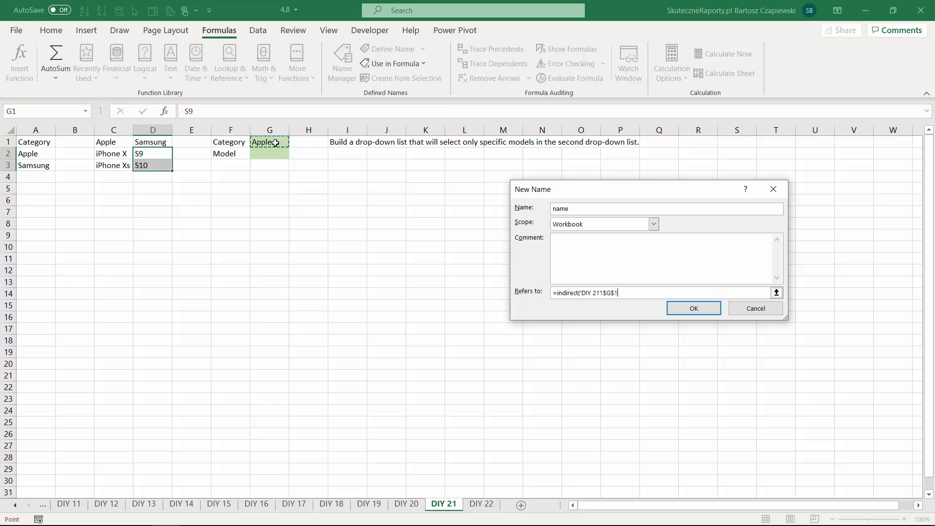
type(")")
key("Return")
Enter the formula =name in cell I7.
left_click(351, 211)
type("=name")
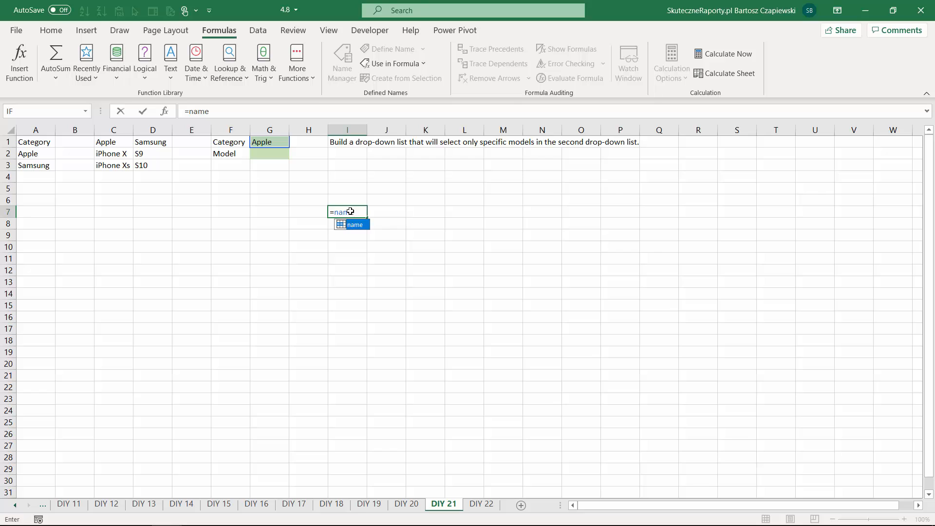
key("Return")
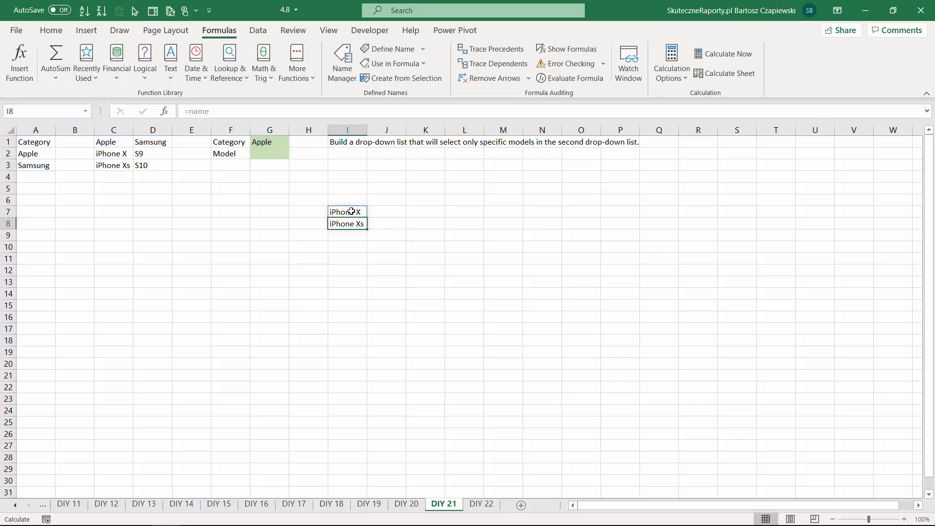
Switch category cell G1 to Samsung and back to Apple to check the models returned from I7.
left_click(282, 146)
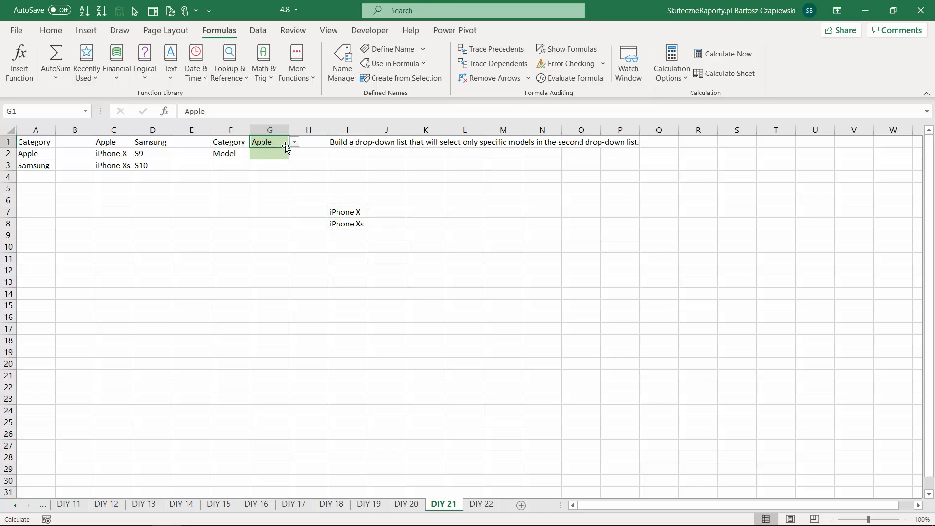
left_click(293, 141)
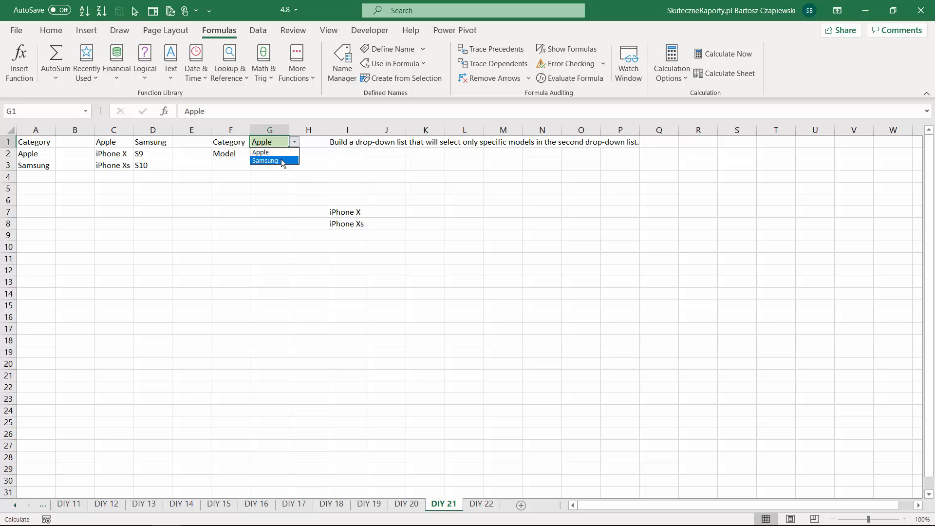
left_click(283, 161)
left_click(295, 142)
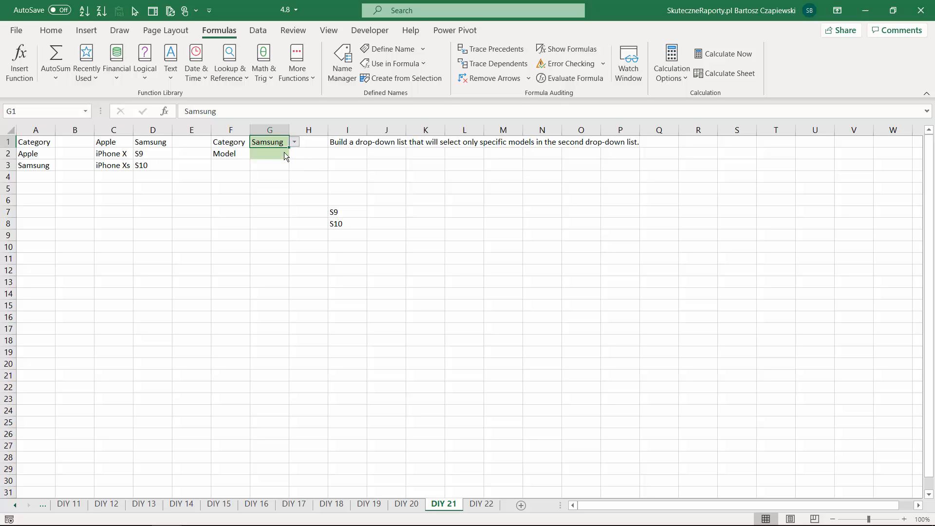
left_click(285, 152)
Add a list data validation to model cell G2 with =name as its source.
left_click(274, 153)
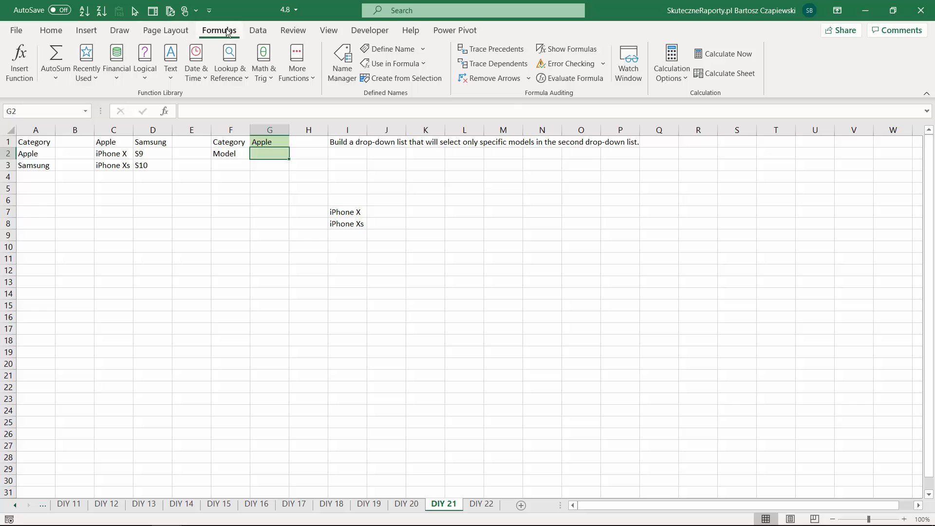
left_click(259, 30)
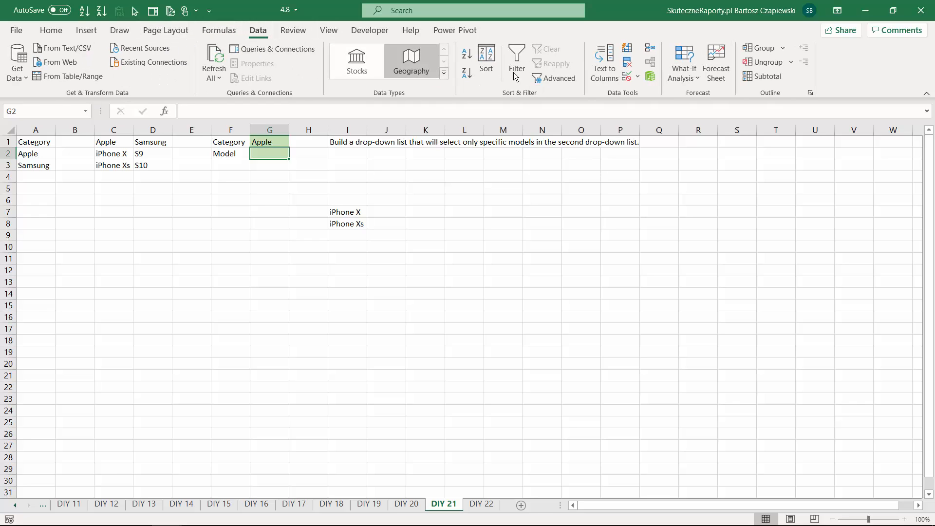
left_click(638, 76)
left_click(662, 93)
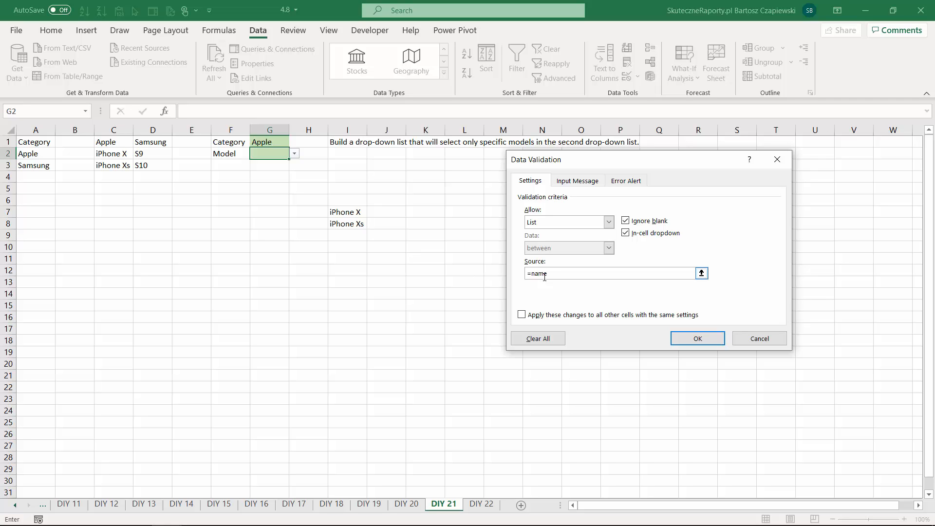
left_click(702, 338)
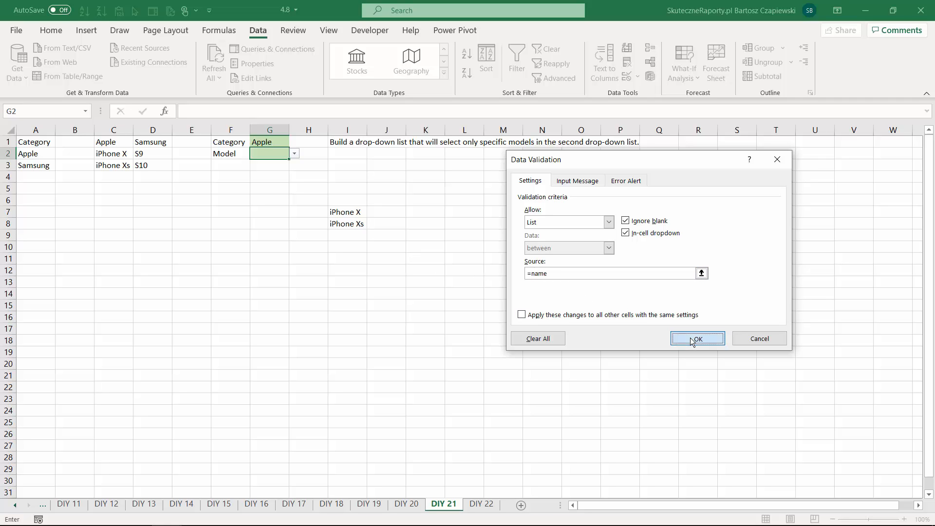
Check G2's model choices for Apple, set the category in G1 to Samsung, and check the model choices again.
left_click(294, 153)
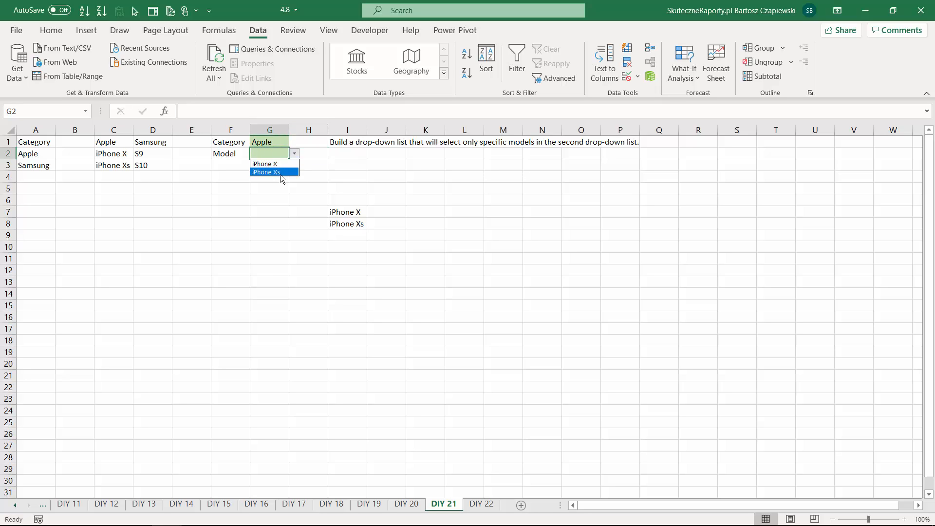
left_click(273, 142)
left_click(294, 142)
left_click(272, 161)
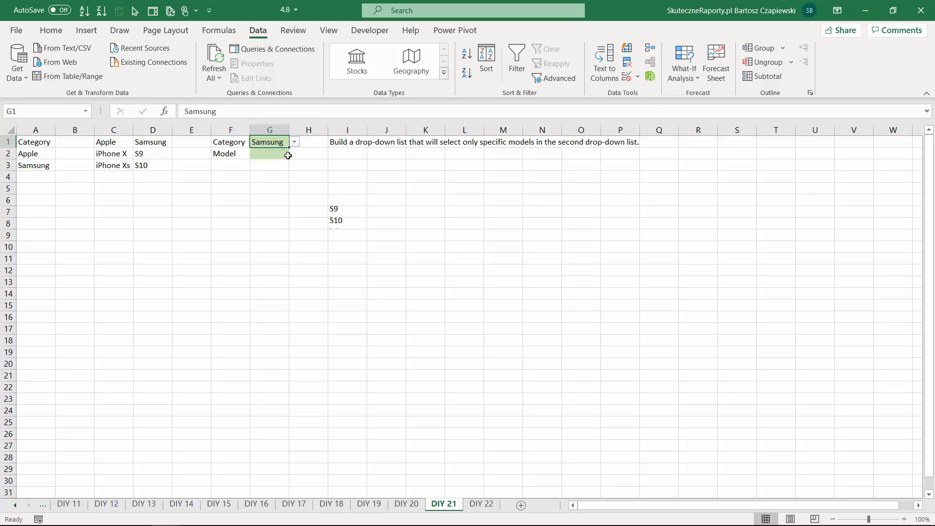
left_click(288, 155)
left_click(294, 153)
left_click(278, 154)
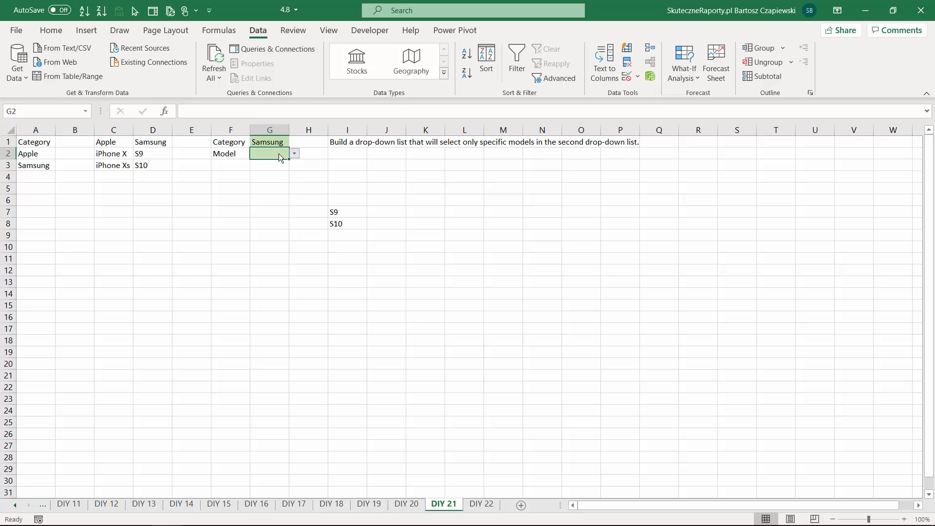
Go to the DIY 22 sheet and examine the table's extent, including one extra row and column.
key("ctrl+Page_Down")
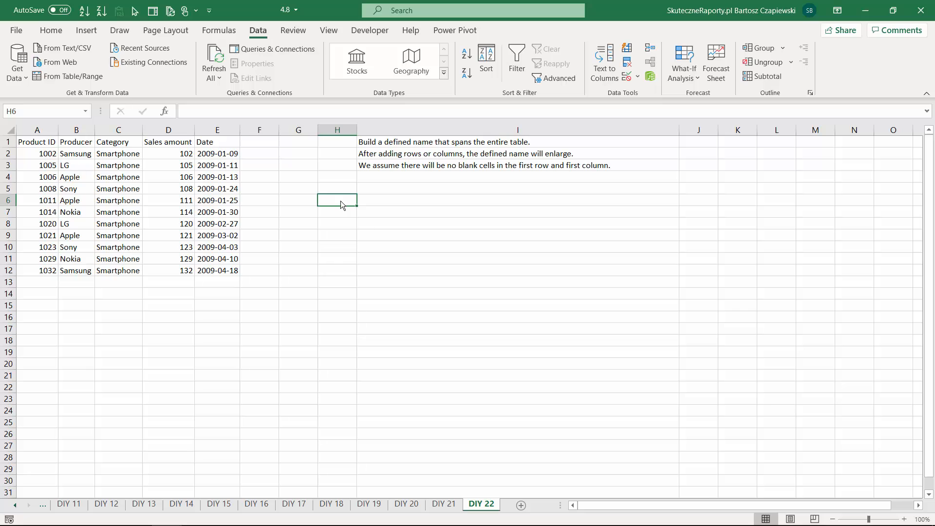
left_click_drag(31, 142, 220, 265)
left_click(250, 138)
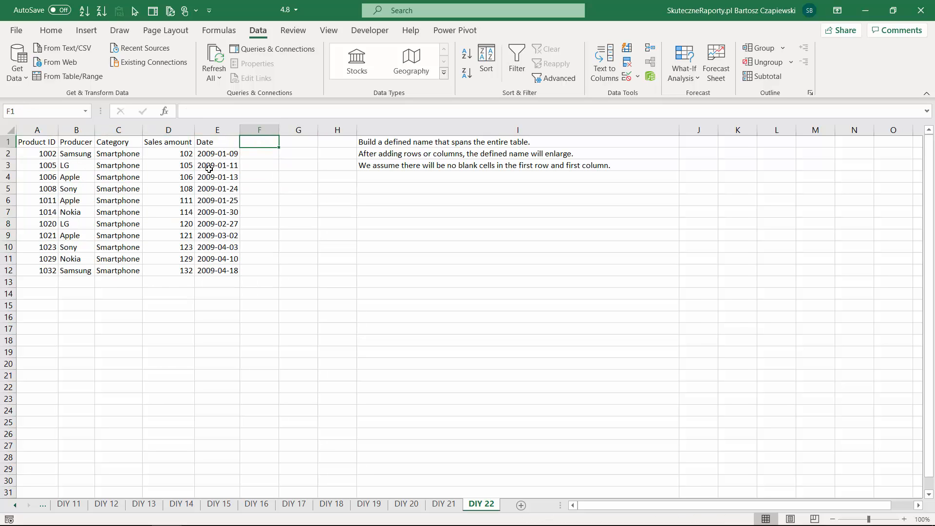
left_click(42, 285)
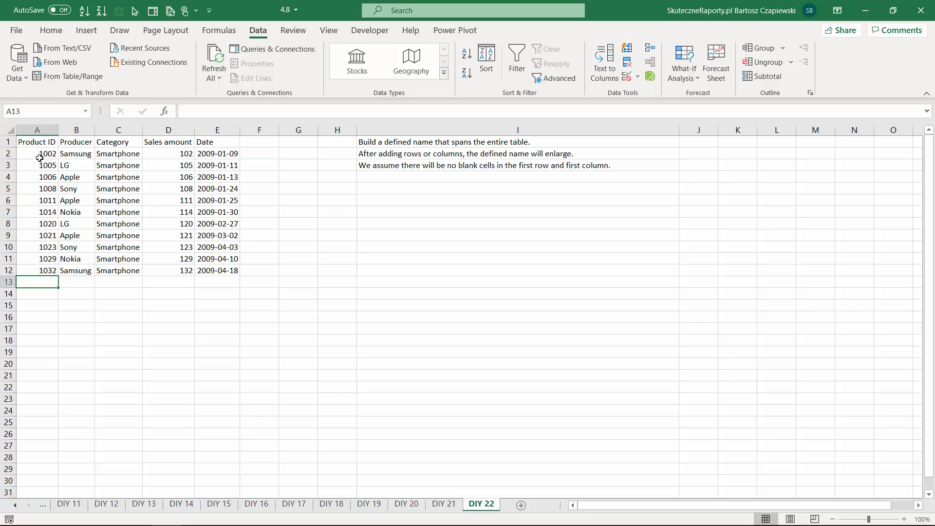
left_click_drag(41, 144, 270, 280)
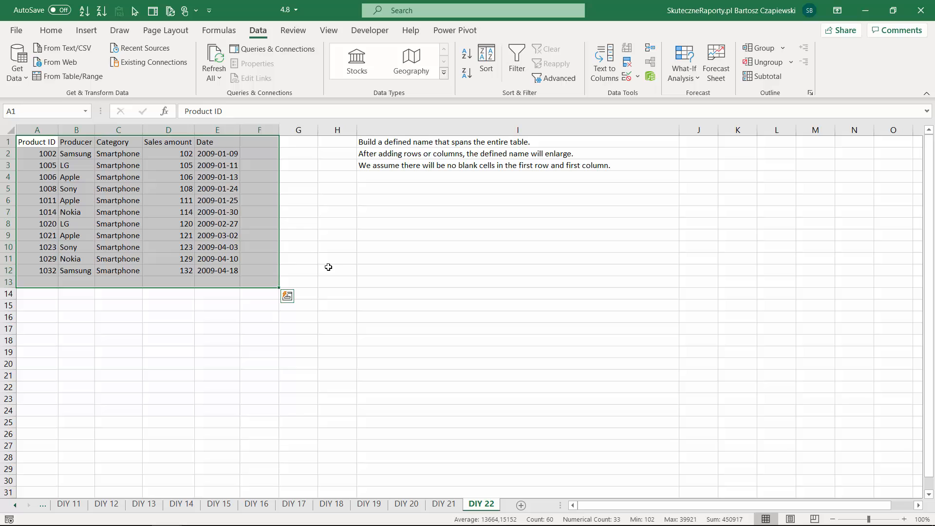
Count the filled cells of row 1 with =COUNTA(1:1) in I10.
left_click(391, 246)
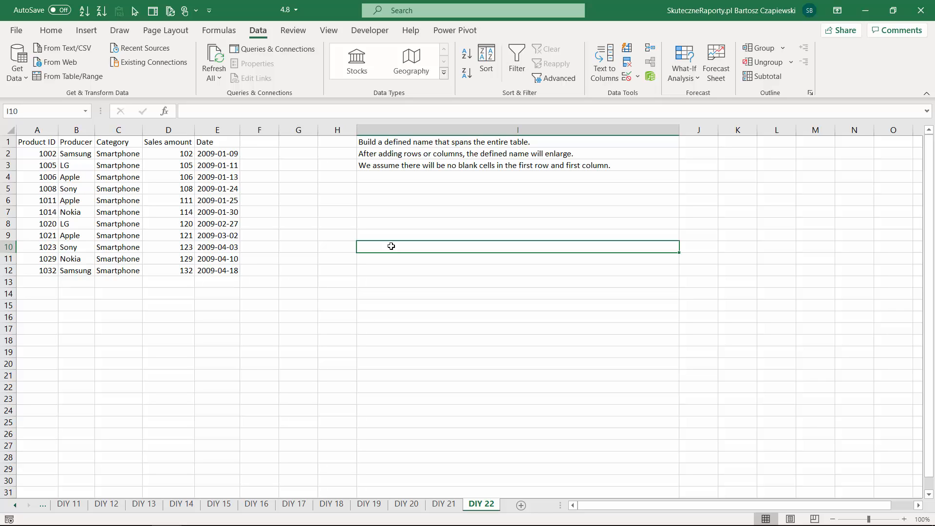
type("=cou")
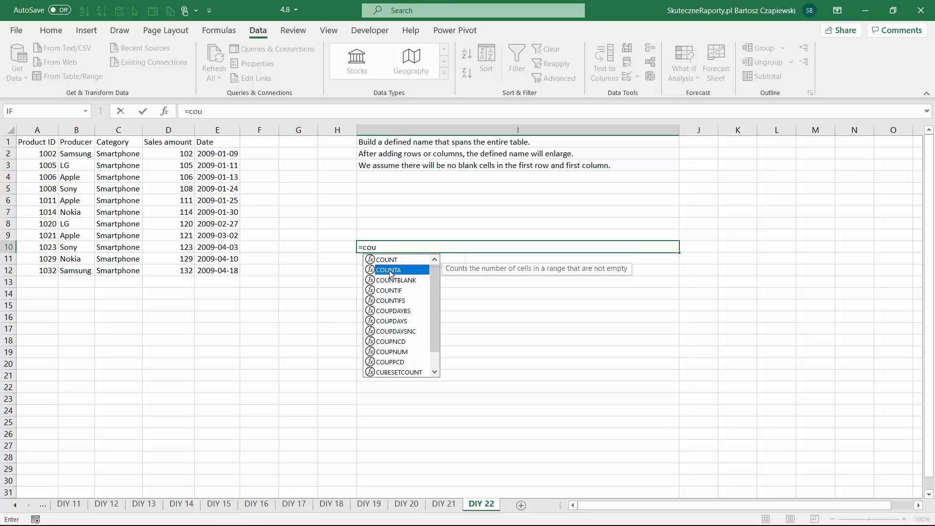
double_click(392, 270)
left_click(6, 142)
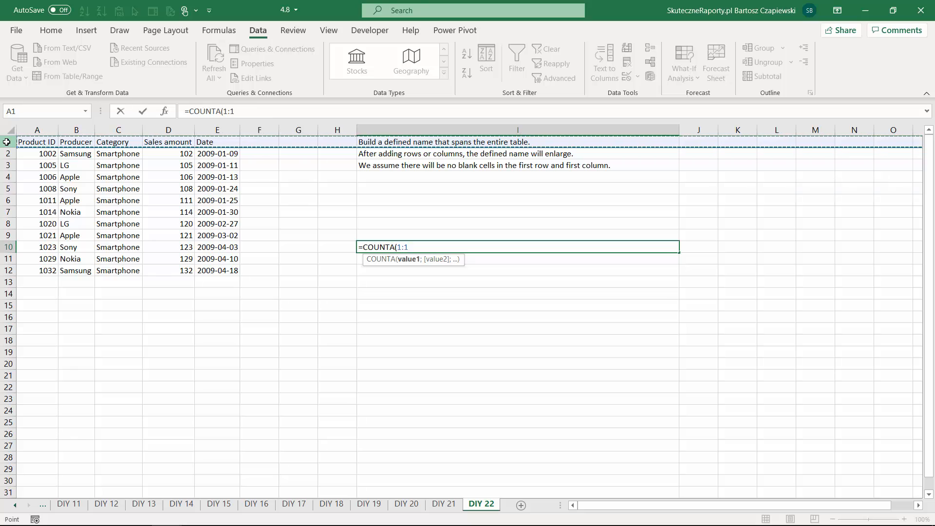
key("ctrl+Return")
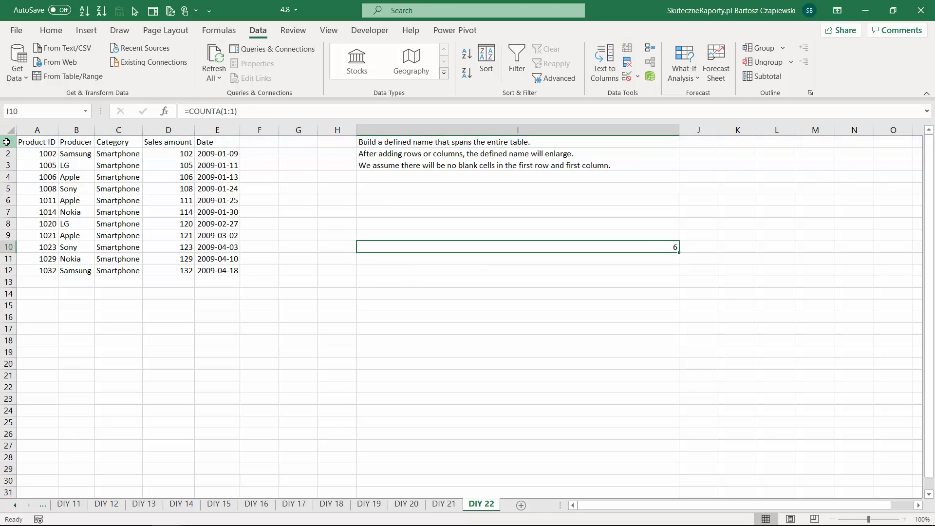
Count the filled cells of column A with =COUNTA(A:A) in I11.
left_click(417, 258)
type("=count")
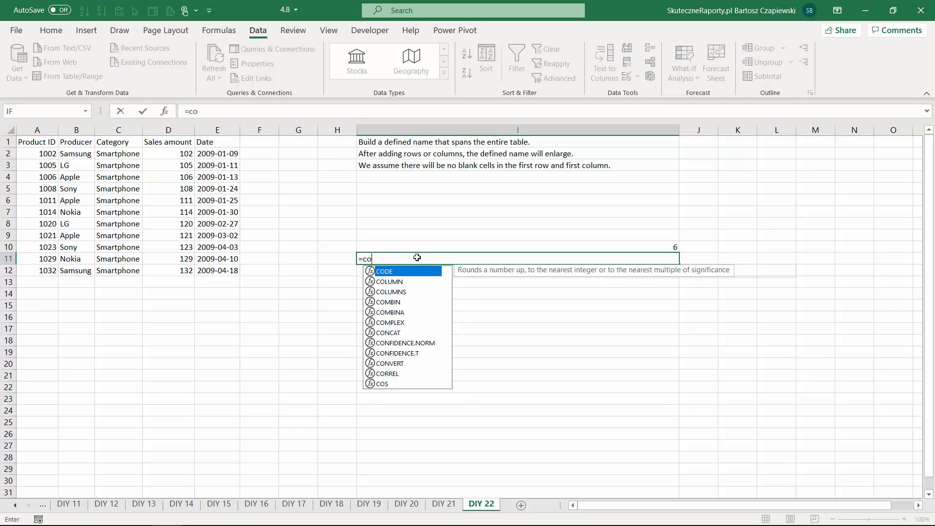
key("Down")
key("Tab")
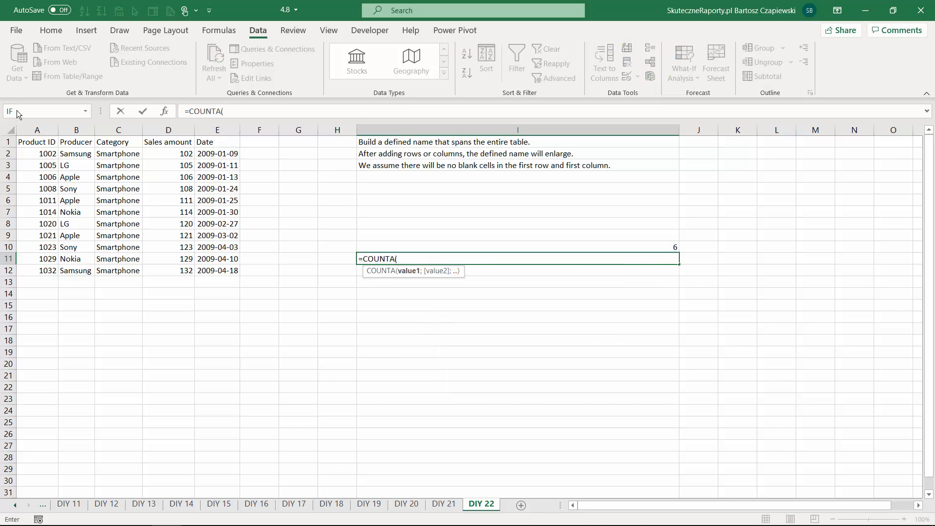
left_click(36, 129)
type(")")
key("ctrl+Return")
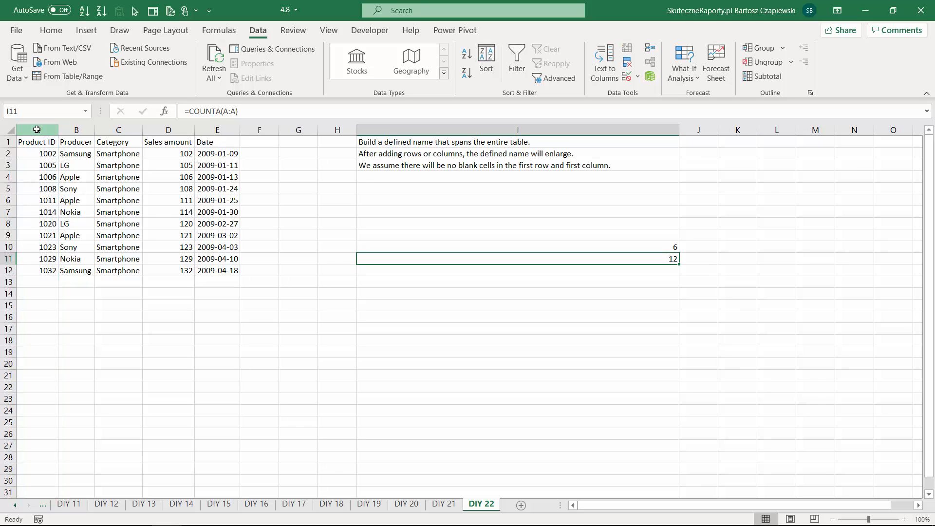
Move the exercise instructions from I1:I3 to I2:I4 and check the row count formula in I10.
left_click_drag(390, 141, 394, 180)
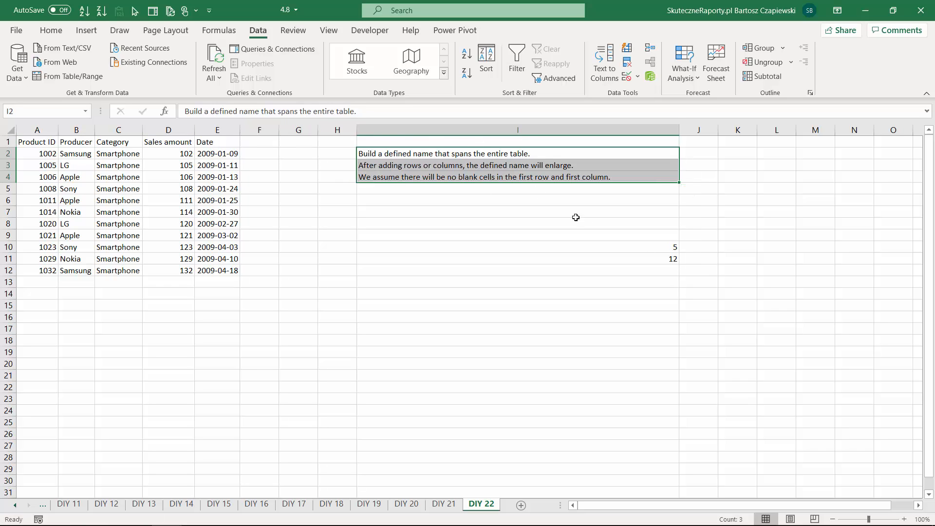
left_click(665, 247)
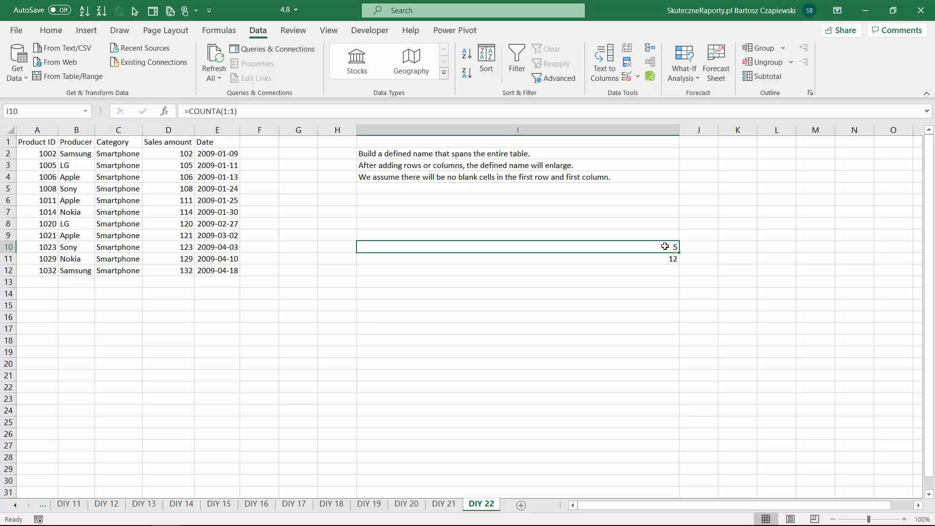
Build the table-spanning reference in I9 with =OFFSET($A$1;;;COUNTA($A:$A);COUNTA($1:$1)).
left_click(599, 235)
type("=of")
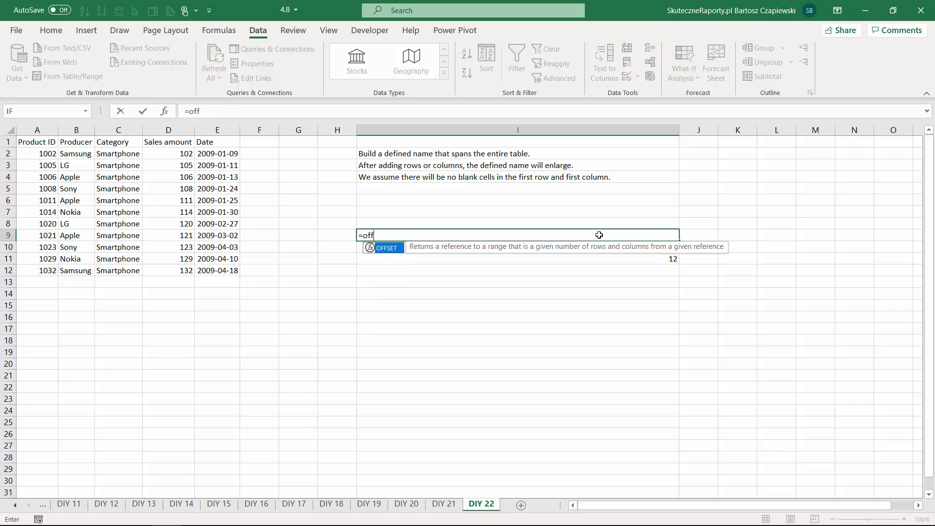
type("f")
key("Tab")
left_click(38, 141)
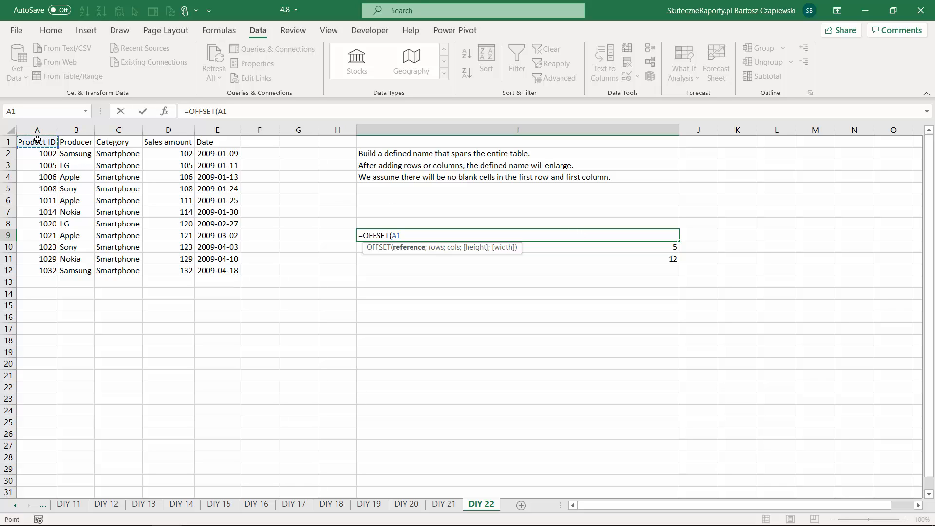
key("F4")
type(";")
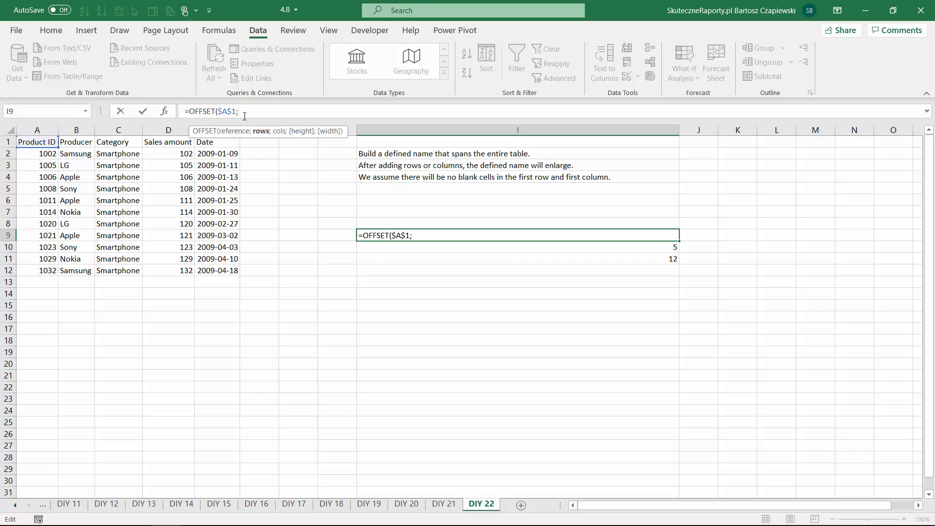
type(";")
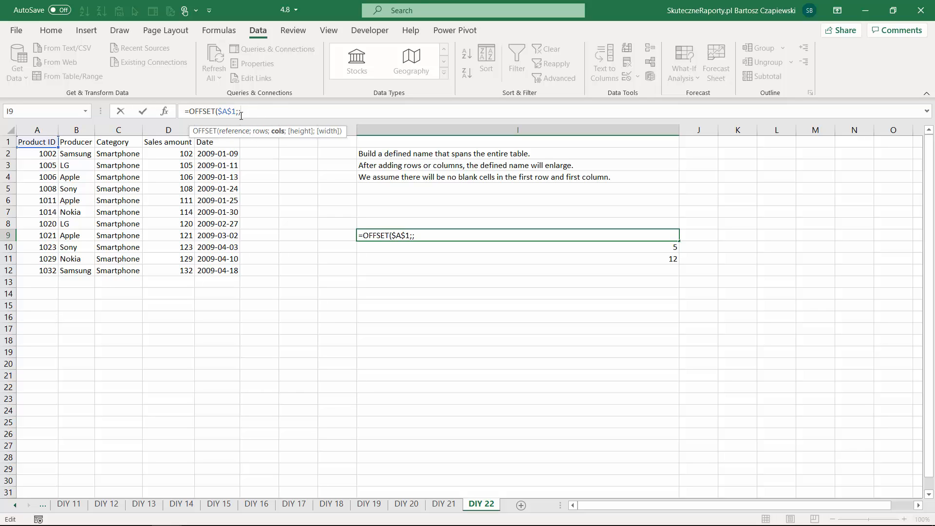
type(";")
key("Return")
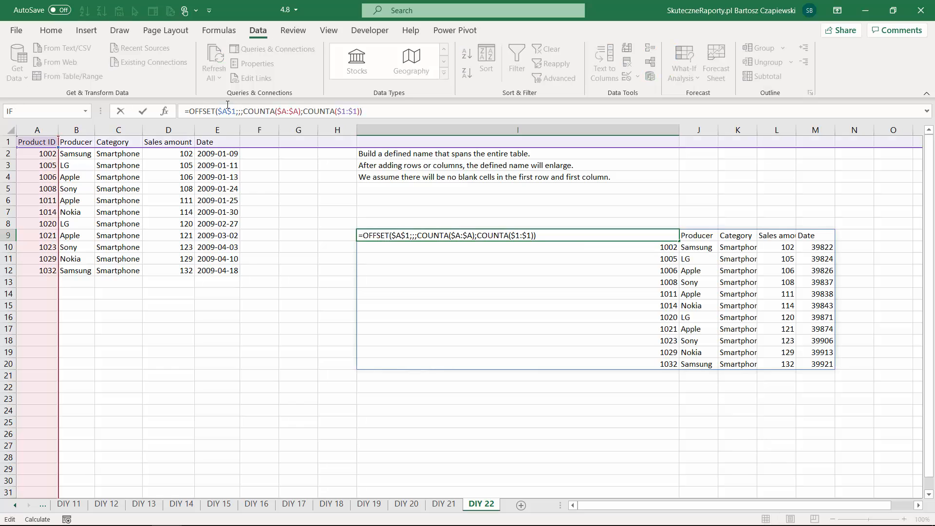
Review the height and width arguments of the OFFSET formula in I9.
left_click(254, 112)
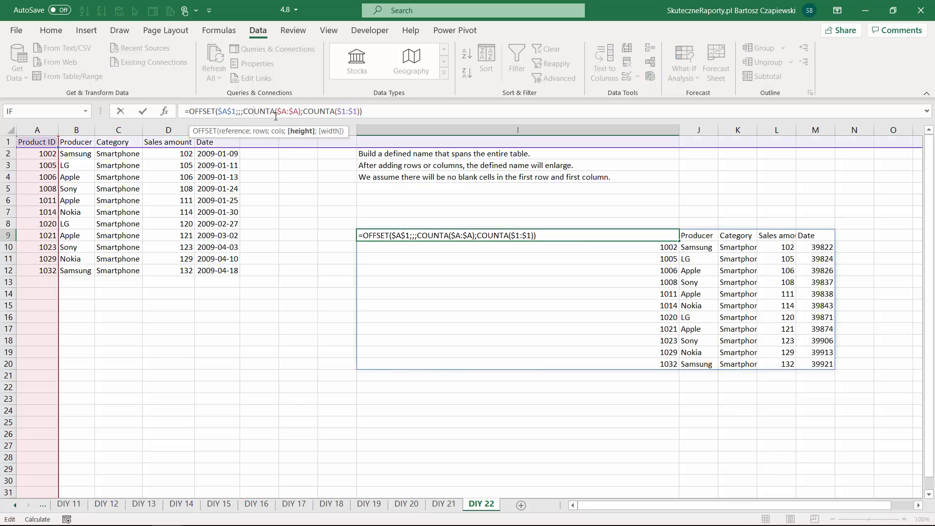
left_click(342, 112)
left_click(384, 110)
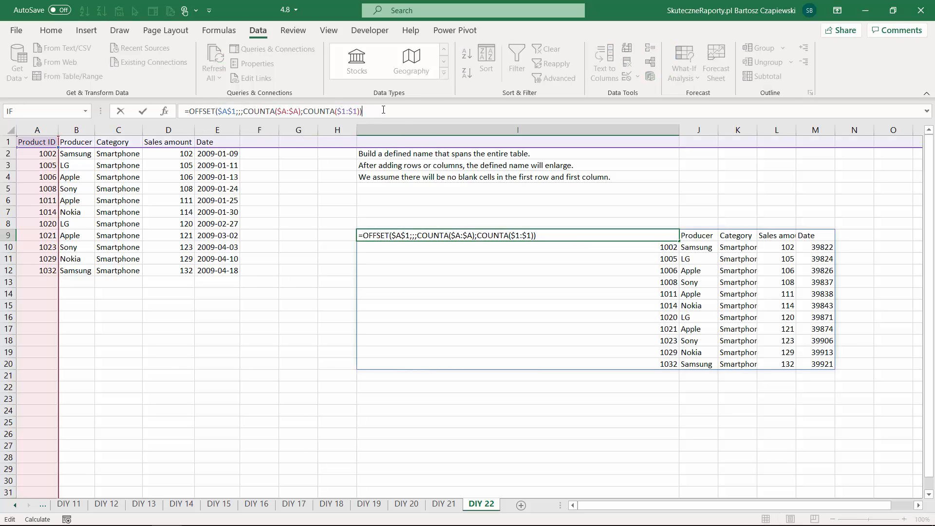
key("Return")
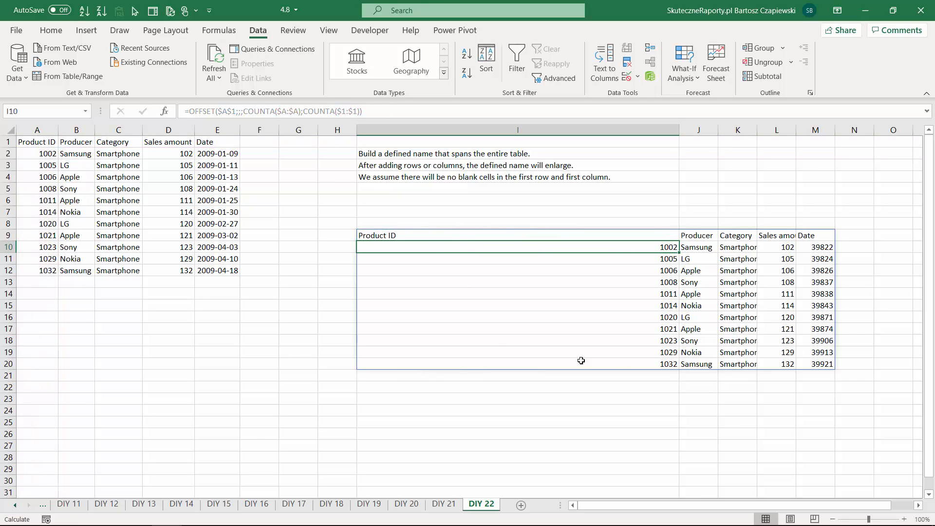
Extend the source table with a NEW column header in F1 and a NEW row entry in A13.
left_click(248, 142)
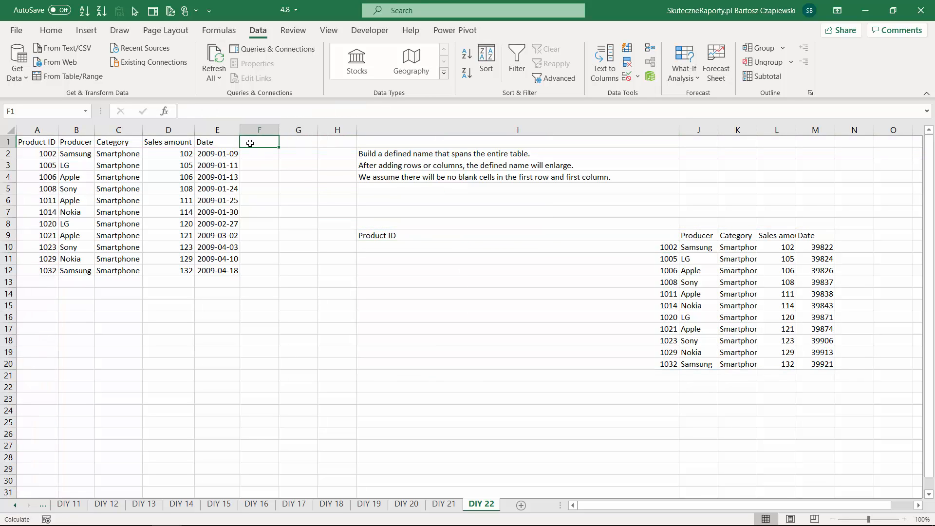
type("NEW")
key("Return")
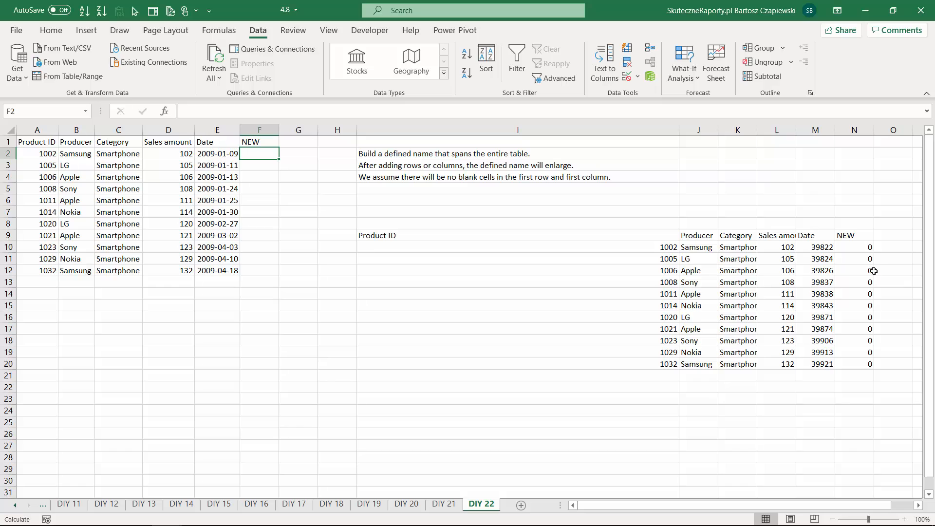
left_click(44, 281)
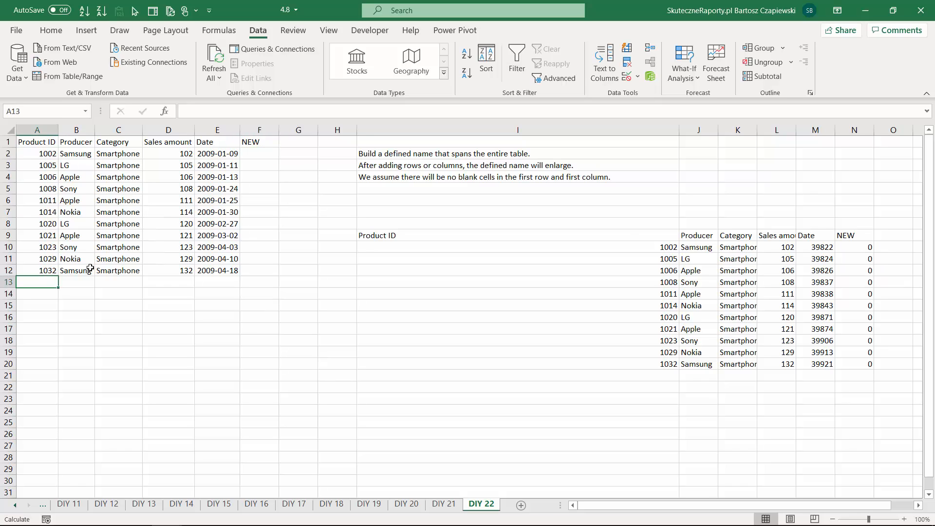
type("NEW")
key("Return")
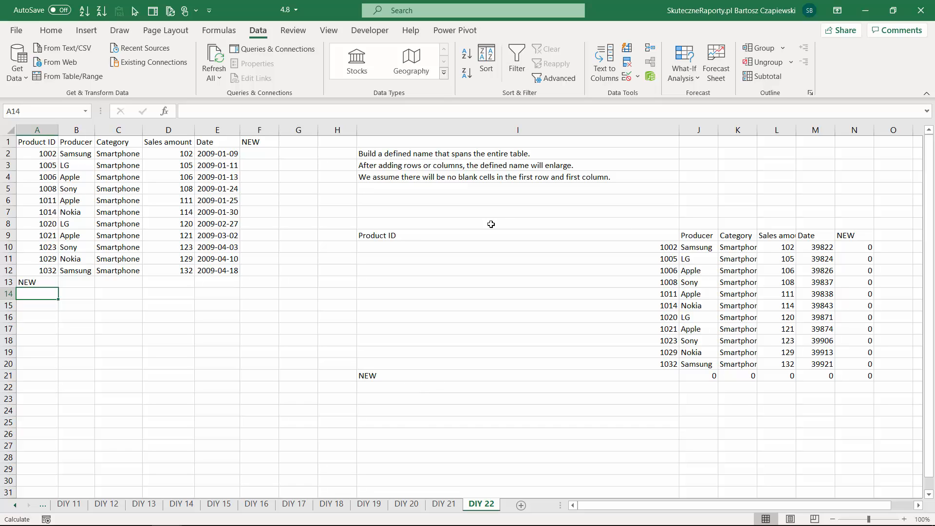
Copy the full OFFSET formula text from I9 without changing the cell.
left_click(452, 234)
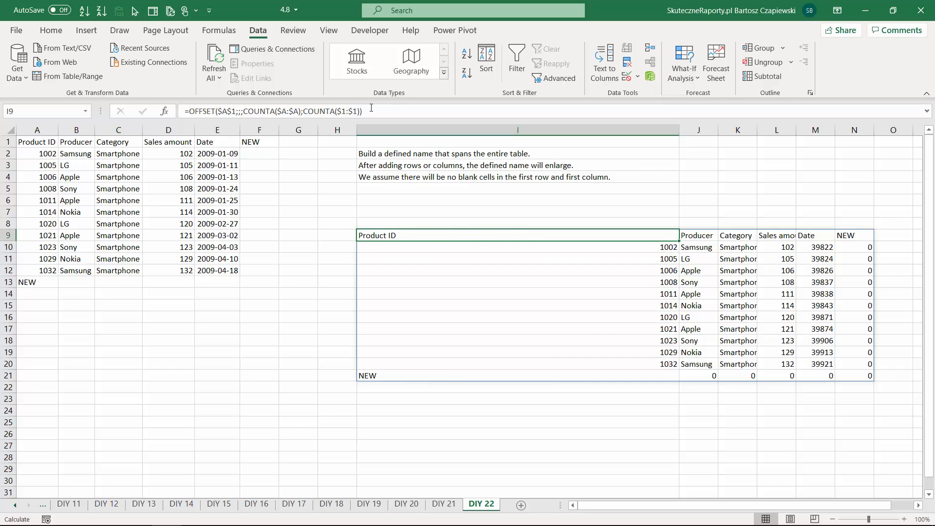
left_click_drag(374, 112, 113, 118)
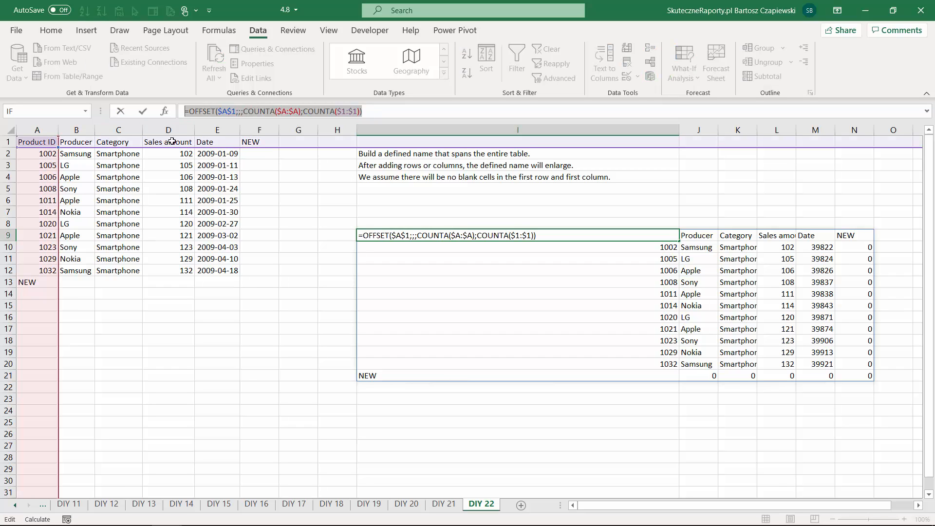
key("Escape")
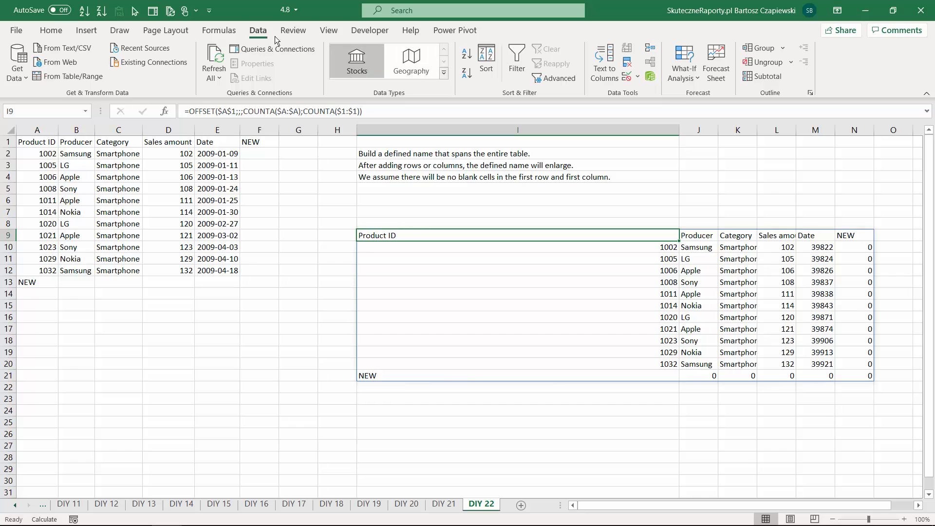
Define a workbook-scope name "solution" that refers to the copied formula =OFFSET($A$1;;;COUNTA($A:$A);COUNTA($1:$1)).
left_click(219, 30)
left_click(387, 48)
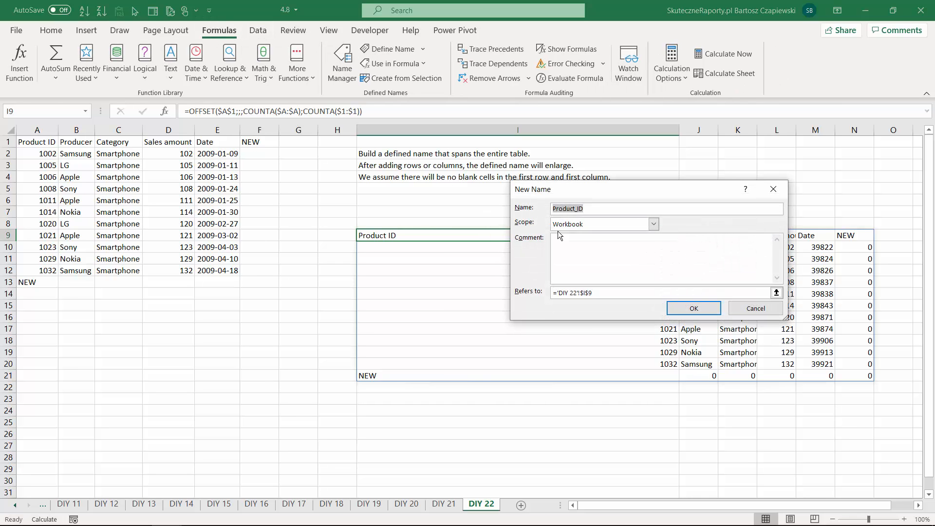
type("solution")
left_click(607, 292)
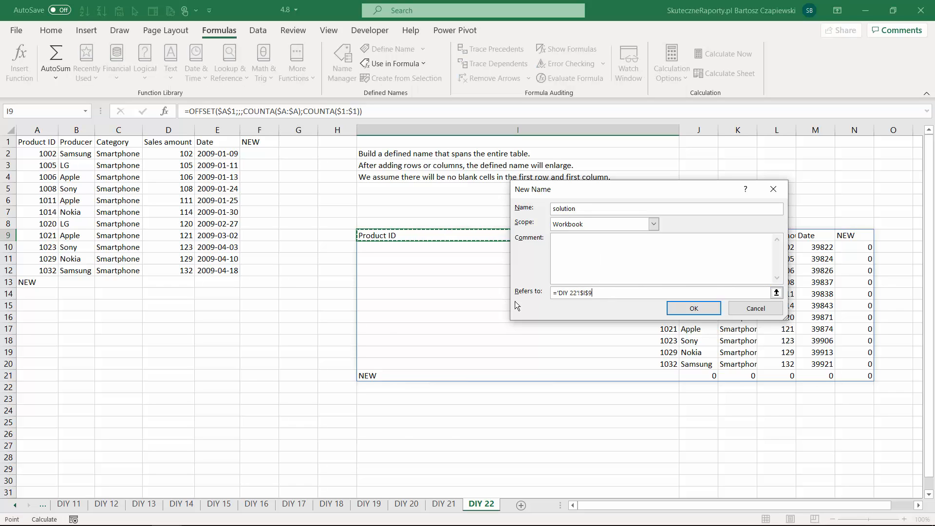
key("ctrl+v")
left_click_drag(733, 292, 503, 300)
key("ctrl+v")
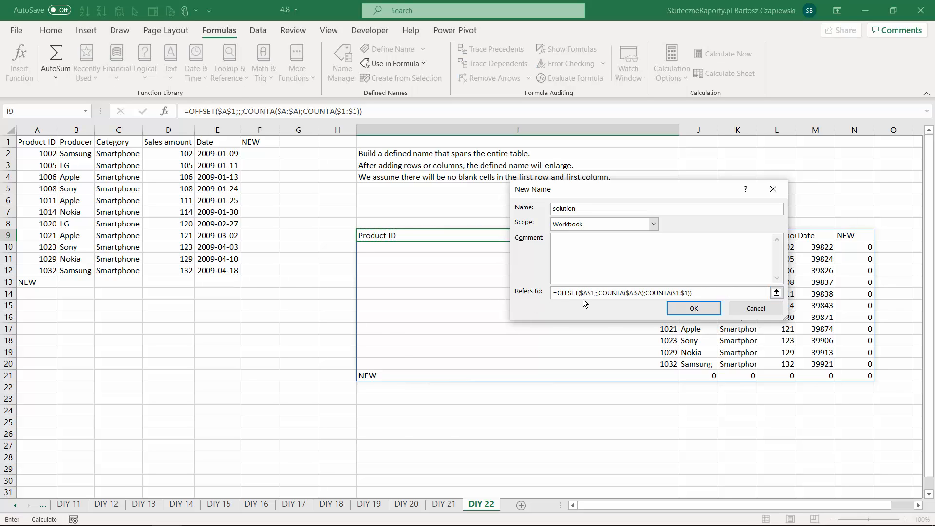
left_click(682, 311)
Go to the defined name "solution" from an empty cell to check the range it covers.
left_click(298, 315)
key("F5")
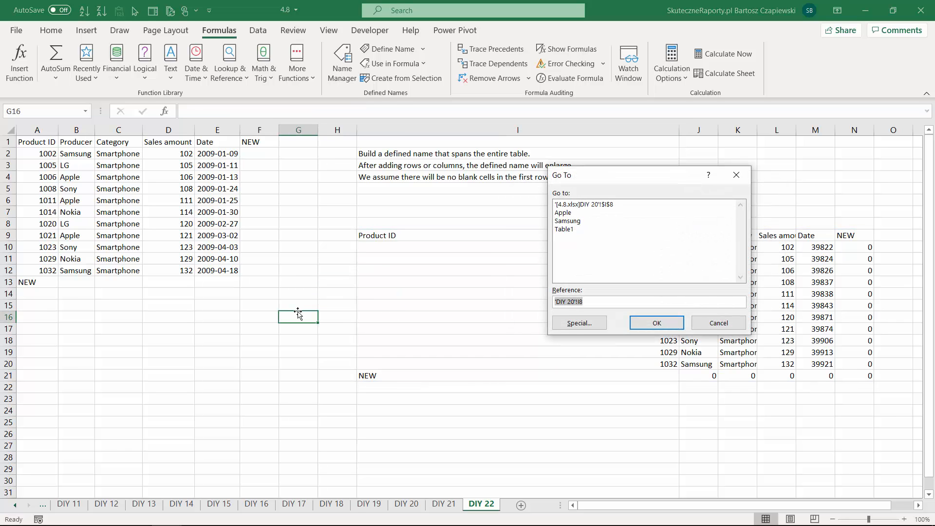
type("solution")
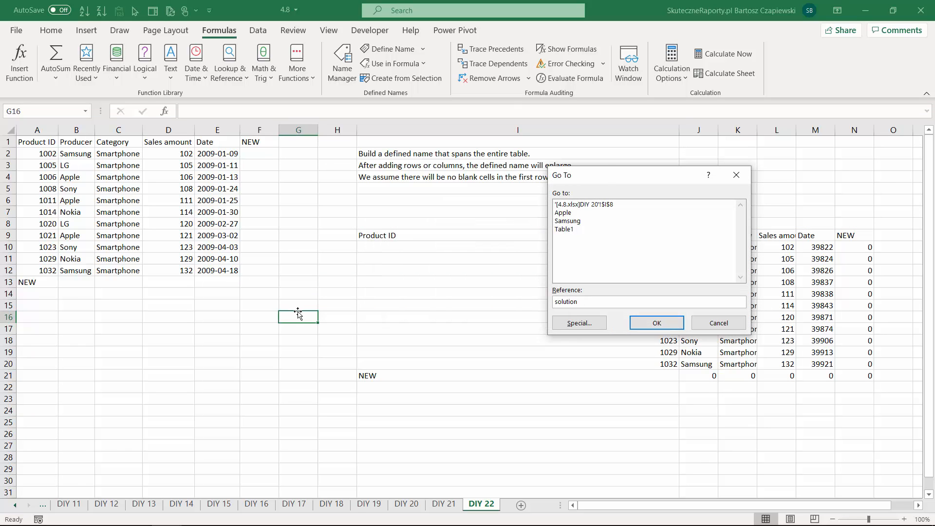
key("Return")
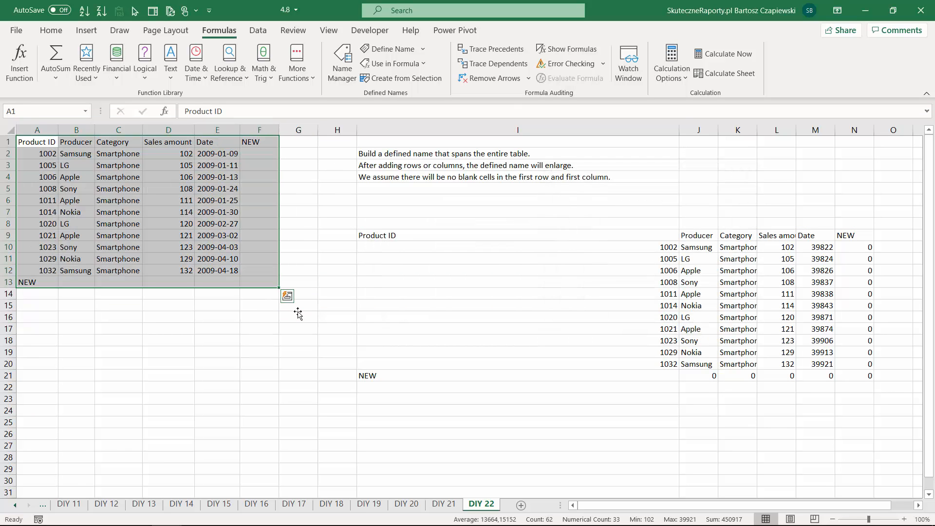